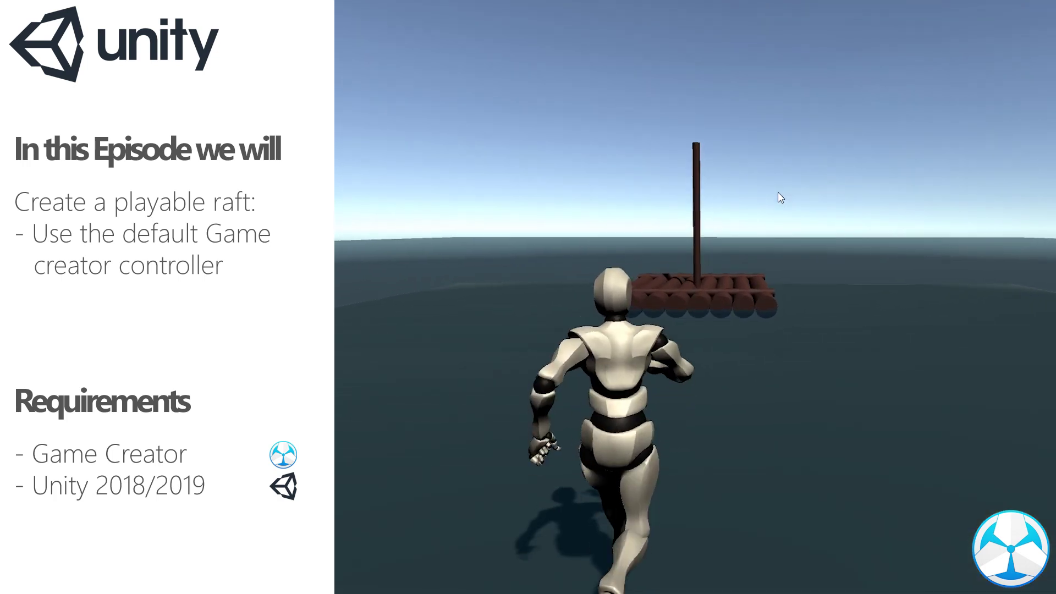
{"action": "key", "text": "space"}
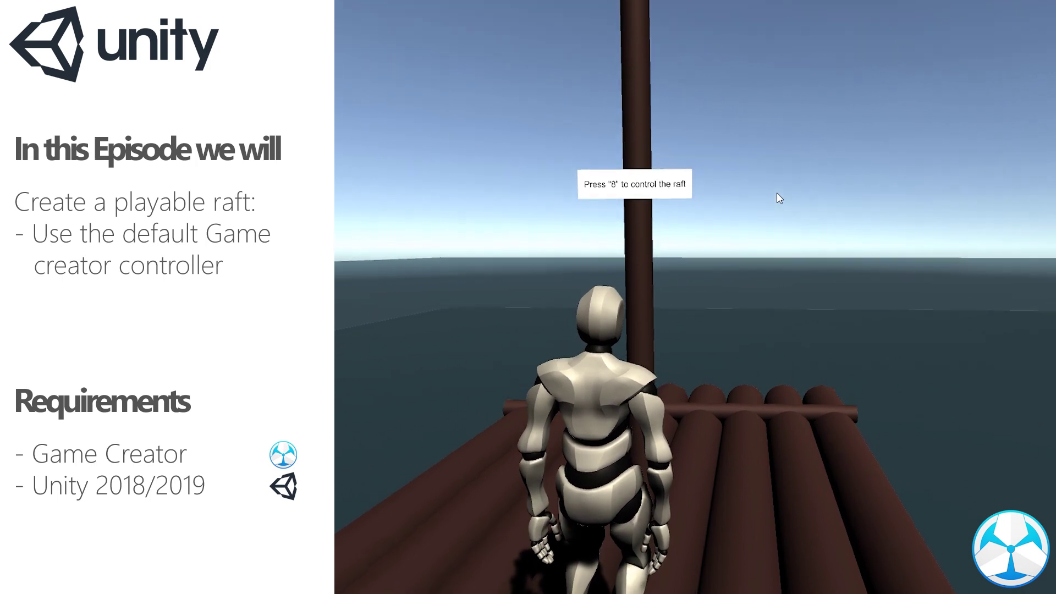
{"action": "key", "text": "8"}
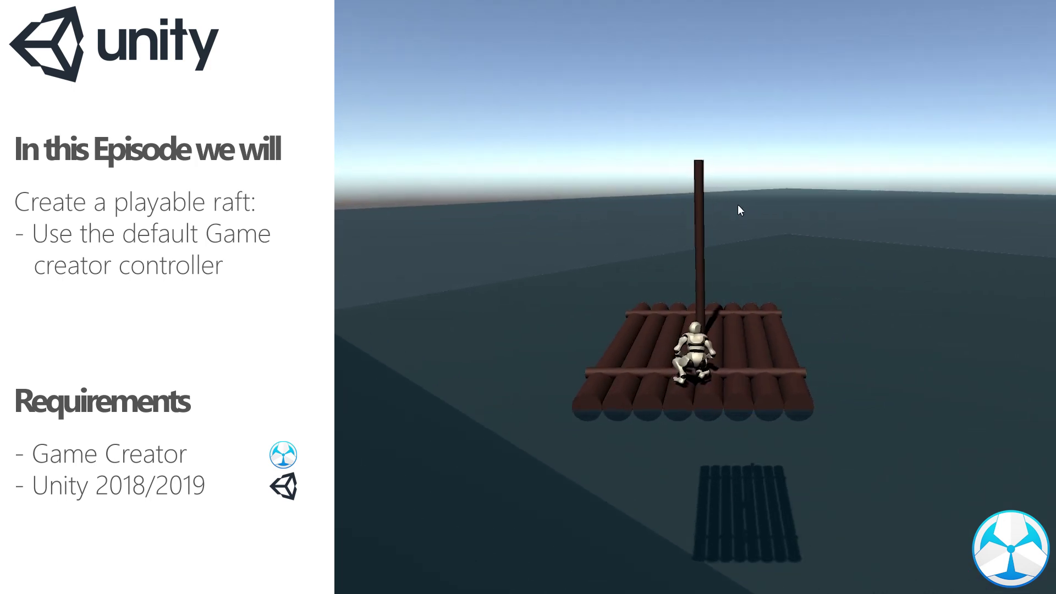
{"action": "key", "text": "d"}
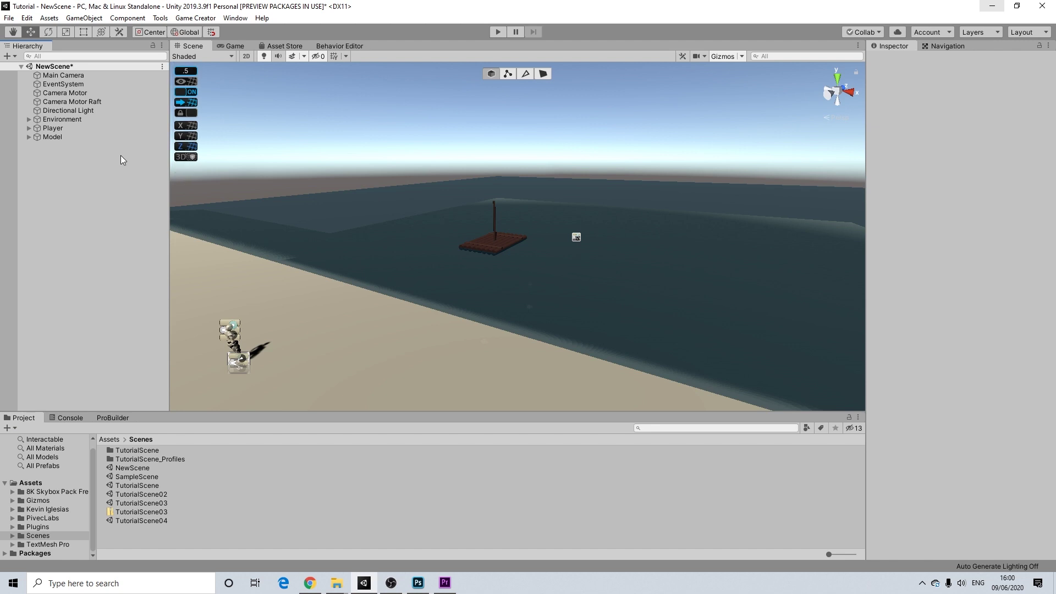
Review the existing Player's component list with its Player Character and Trigger components collapsed
{"action": "left_click", "coordinate": [56, 129]}
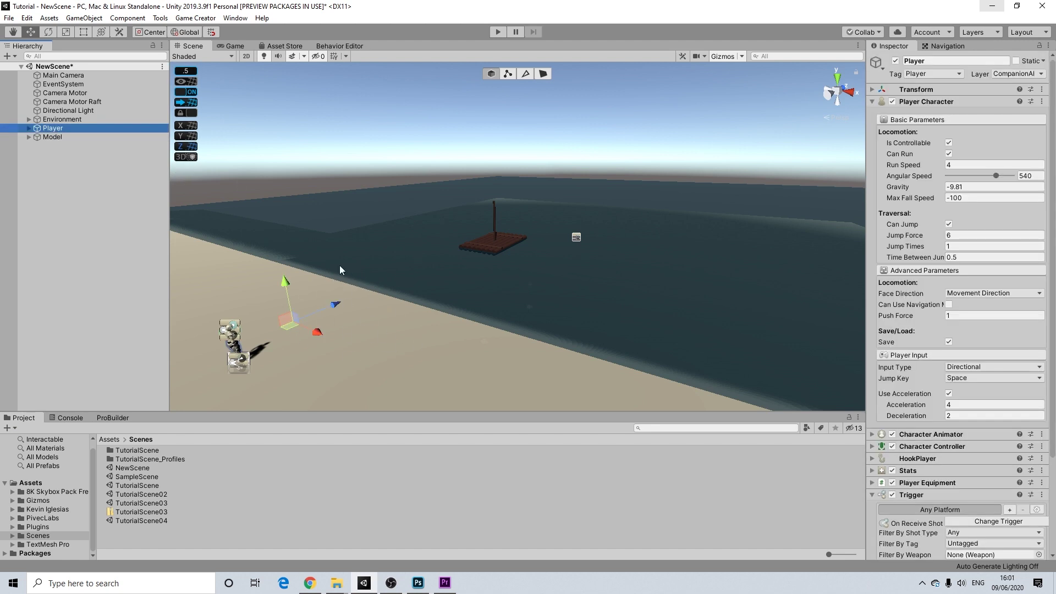
{"action": "left_click", "coordinate": [935, 104]}
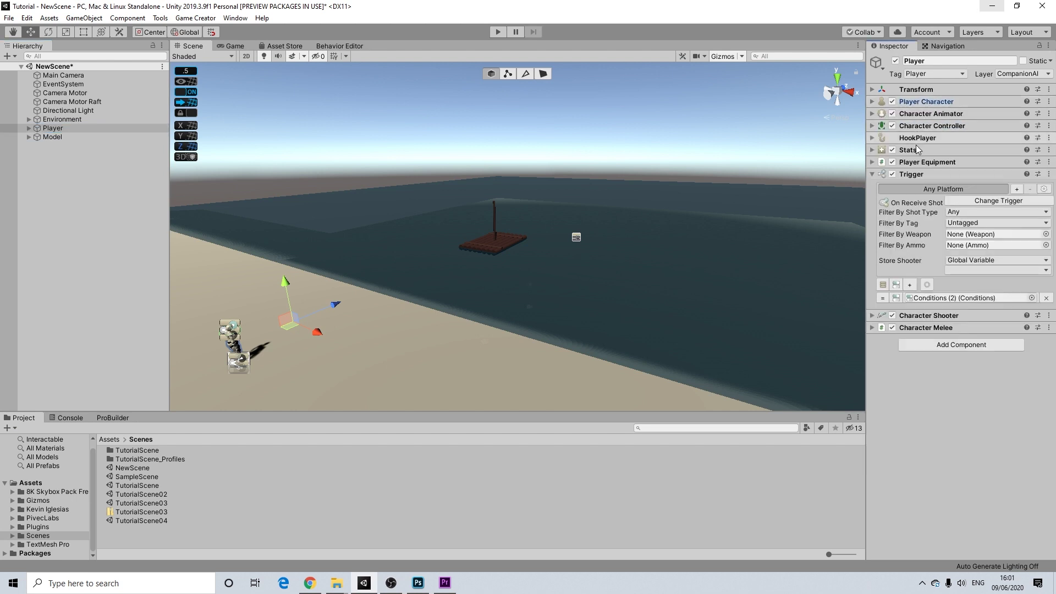
{"action": "left_click", "coordinate": [910, 174]}
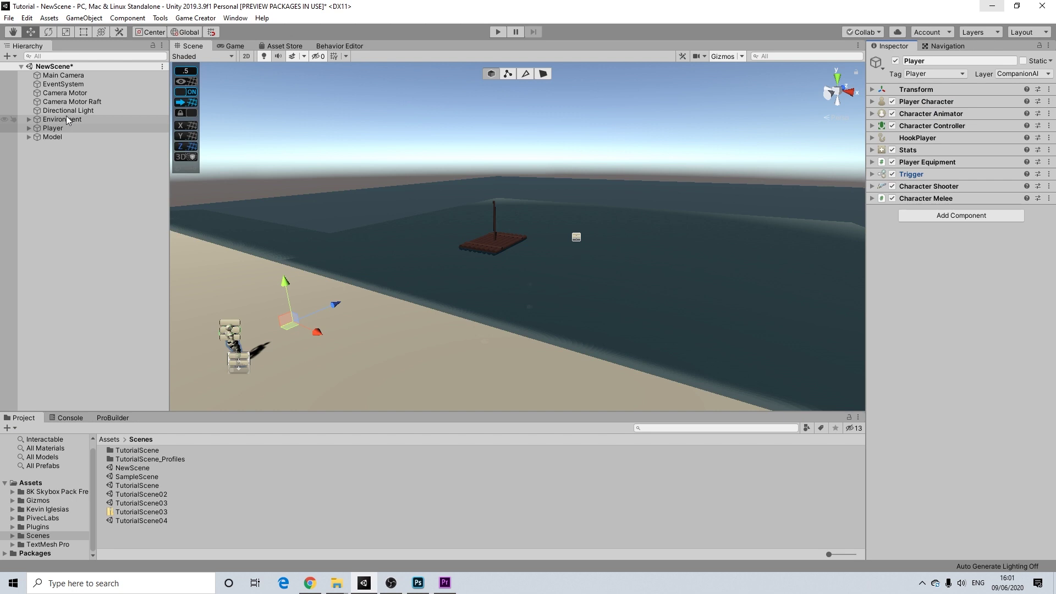
Examine the shore geometry under Environment, checking the land cube and the sloped Cube (1) beside the water
{"action": "scroll", "coordinate": [700, 256], "scroll_direction": "down", "scroll_amount": 10}
{"action": "left_click_drag", "start_coordinate": [762, 304], "coordinate": [608, 271], "text": "alt"}
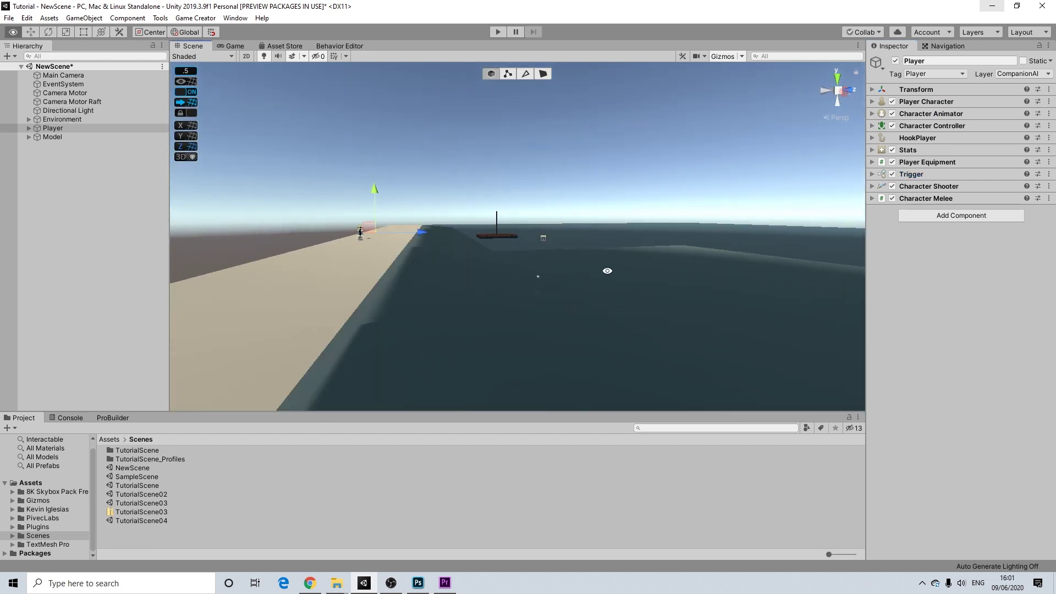
{"action": "scroll", "coordinate": [598, 271], "scroll_direction": "down", "scroll_amount": 8}
{"action": "middle_click_drag", "start_coordinate": [598, 271], "coordinate": [582, 266]}
{"action": "scroll", "coordinate": [582, 266], "scroll_direction": "down", "scroll_amount": 7}
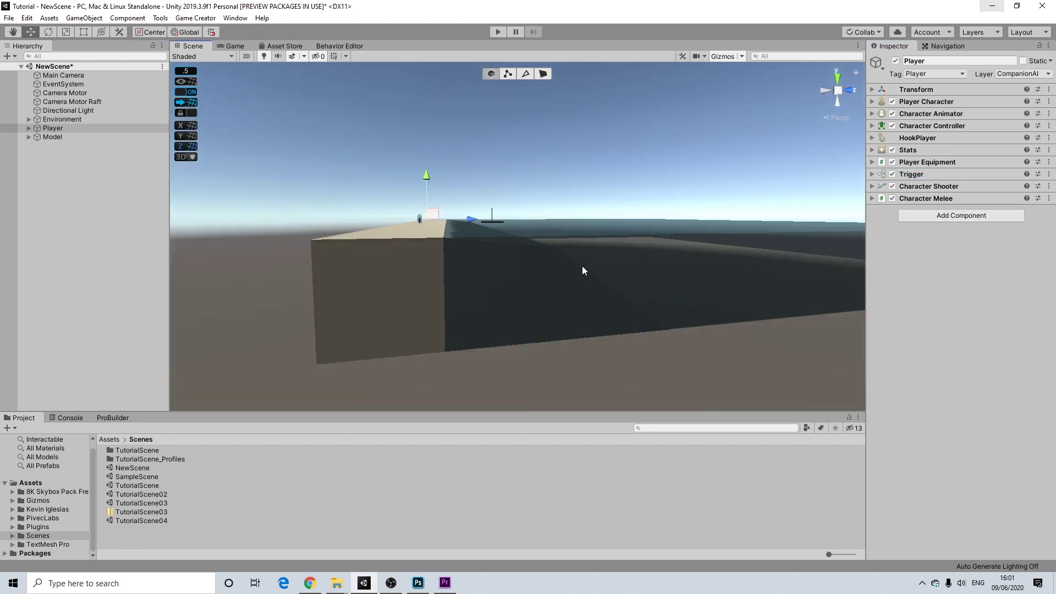
{"action": "left_click", "coordinate": [408, 269]}
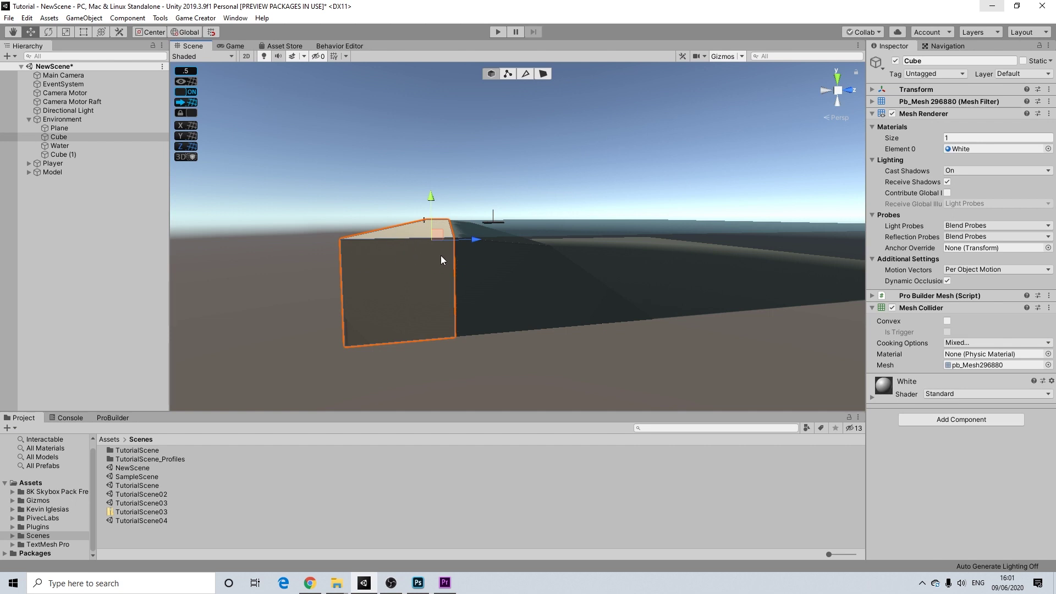
{"action": "left_click_drag", "start_coordinate": [441, 255], "coordinate": [395, 250], "text": "alt"}
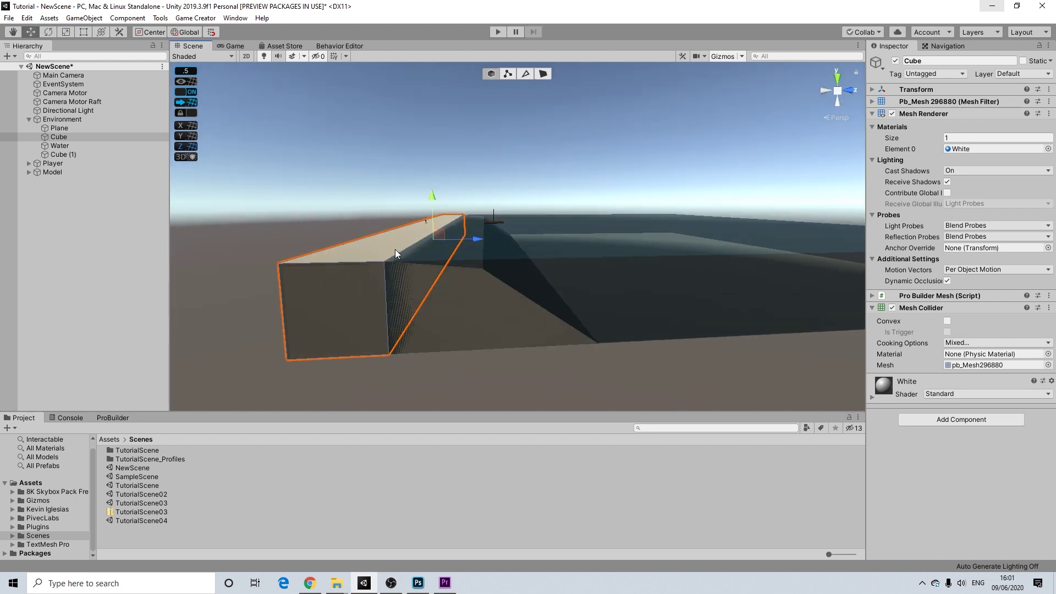
{"action": "left_click", "coordinate": [473, 298]}
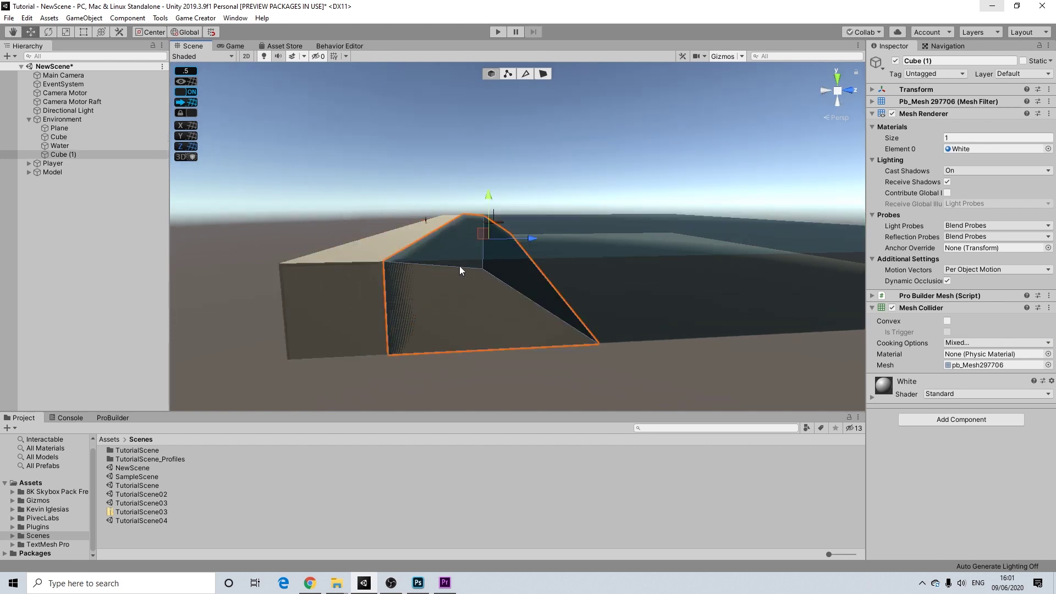
{"action": "left_click_drag", "start_coordinate": [586, 295], "coordinate": [438, 292], "text": "alt"}
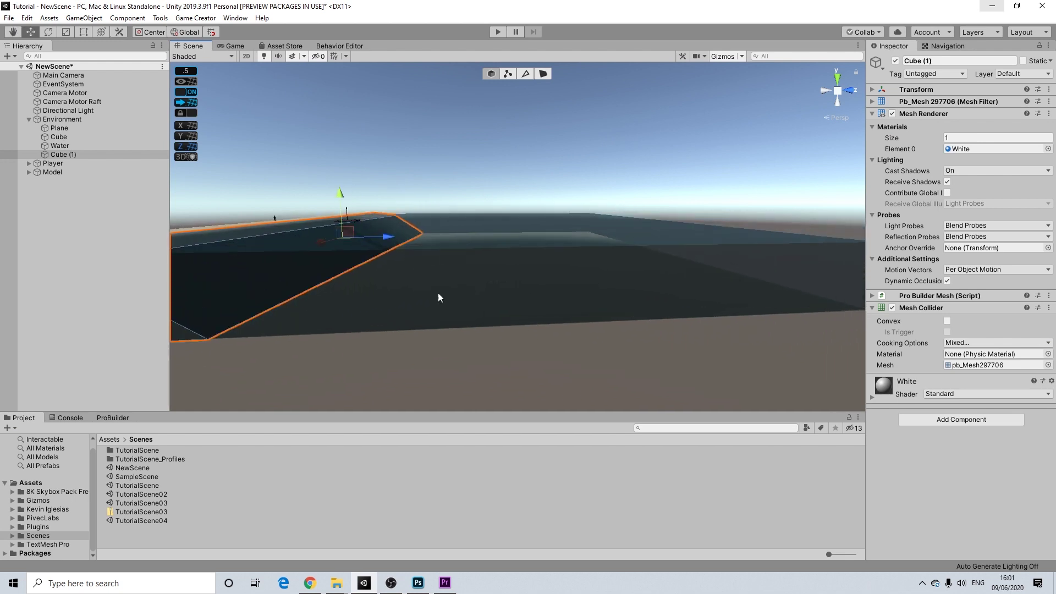
Inspect the Water object's extent, tag and Box Collider trigger settings
{"action": "left_click", "coordinate": [511, 267]}
{"action": "left_click_drag", "start_coordinate": [542, 264], "coordinate": [737, 315], "text": "alt"}
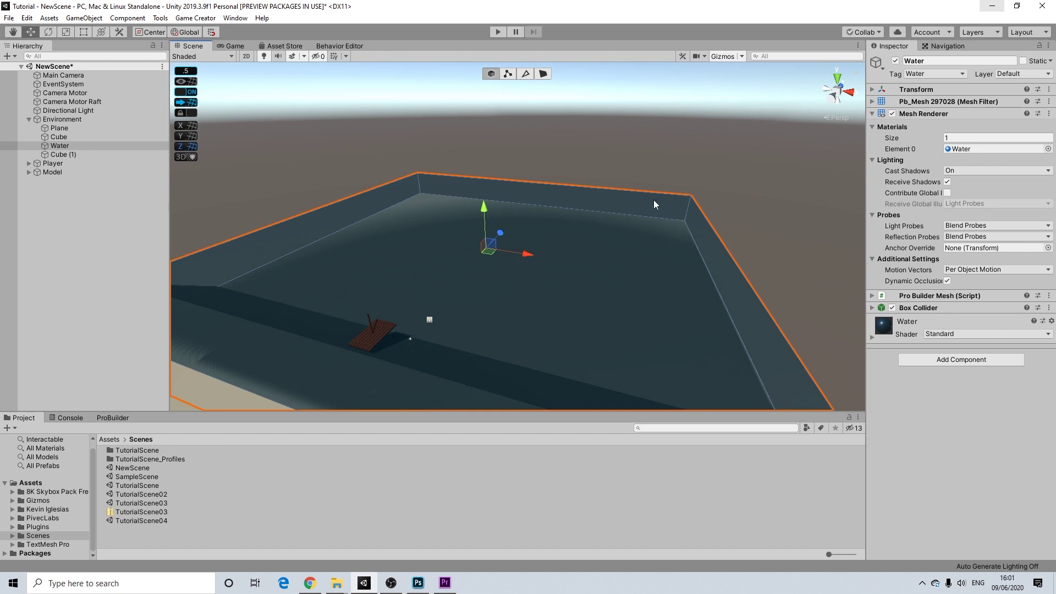
{"action": "left_click_drag", "start_coordinate": [653, 205], "coordinate": [645, 207], "text": "alt"}
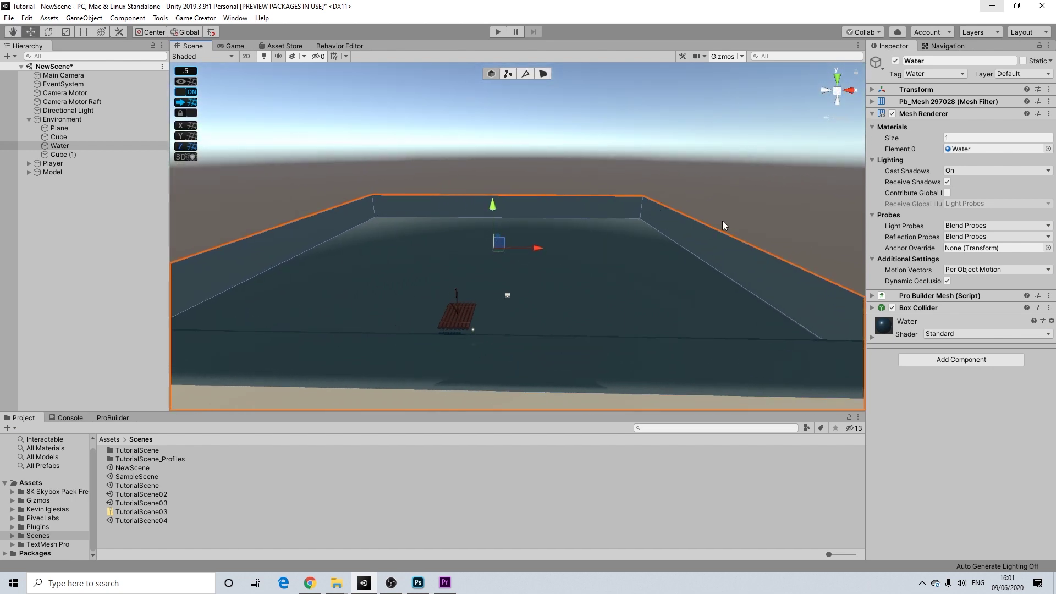
{"action": "left_click", "coordinate": [919, 310]}
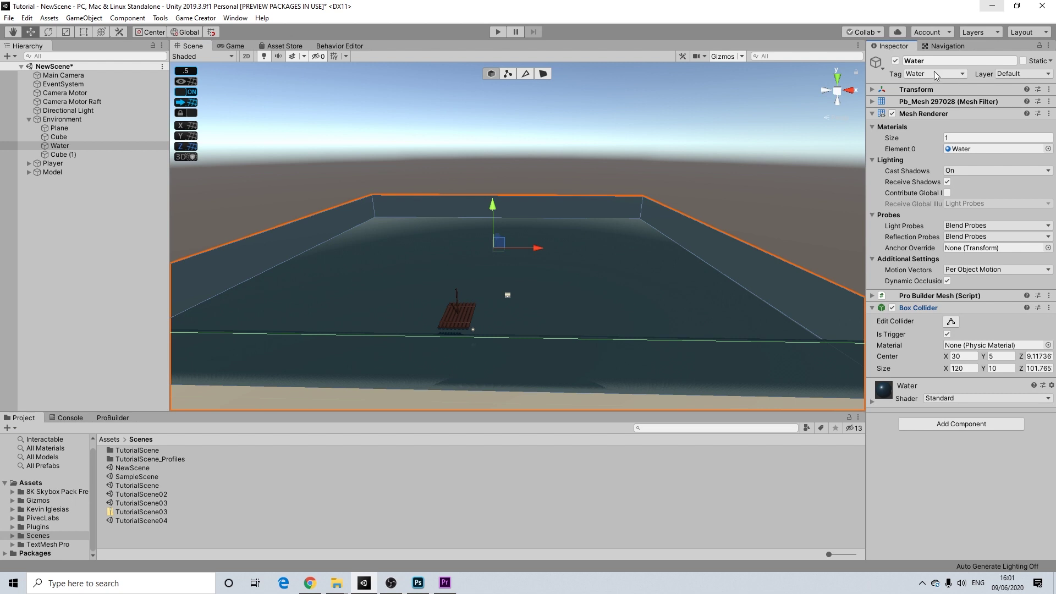
{"action": "scroll", "coordinate": [634, 203], "scroll_direction": "down", "scroll_amount": 3}
{"action": "middle_click_drag", "start_coordinate": [635, 204], "coordinate": [636, 186]}
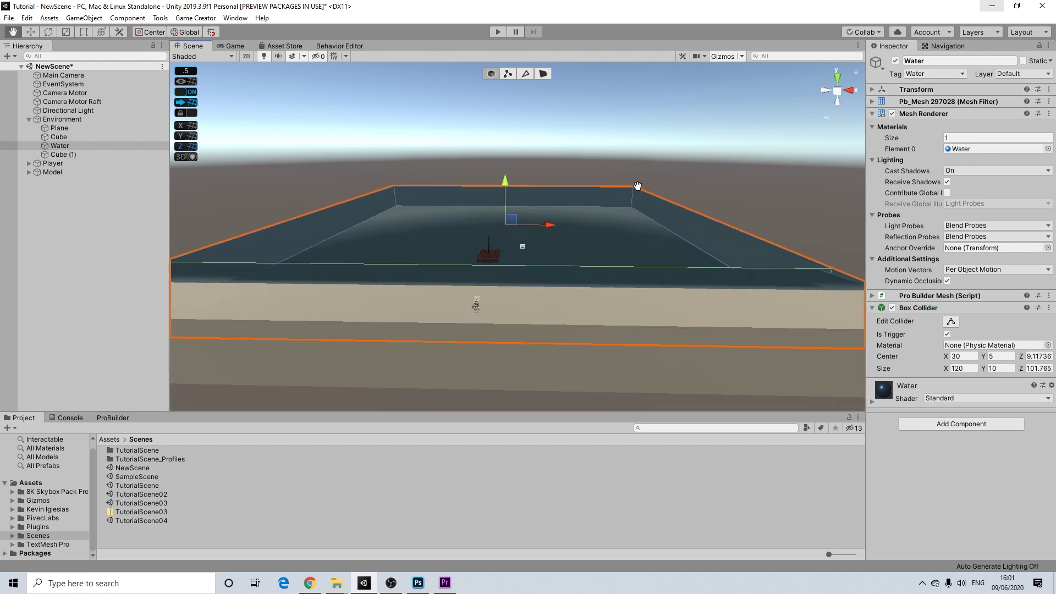
{"action": "left_click", "coordinate": [682, 191]}
Examine the raft model up close, checking the individual log cylinders that form its deck
{"action": "scroll", "coordinate": [569, 265], "scroll_direction": "up", "scroll_amount": 2}
{"action": "middle_click_drag", "start_coordinate": [559, 269], "coordinate": [589, 260]}
{"action": "scroll", "coordinate": [576, 250], "scroll_direction": "up", "scroll_amount": 4}
{"action": "scroll", "coordinate": [565, 259], "scroll_direction": "up", "scroll_amount": 5}
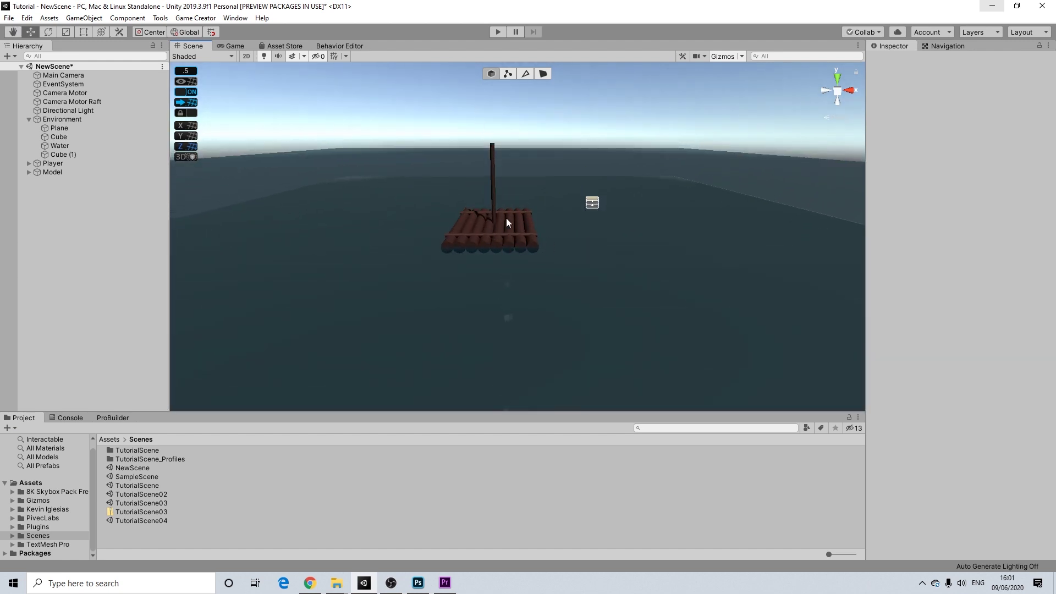
{"action": "scroll", "coordinate": [515, 246], "scroll_direction": "up", "scroll_amount": 3}
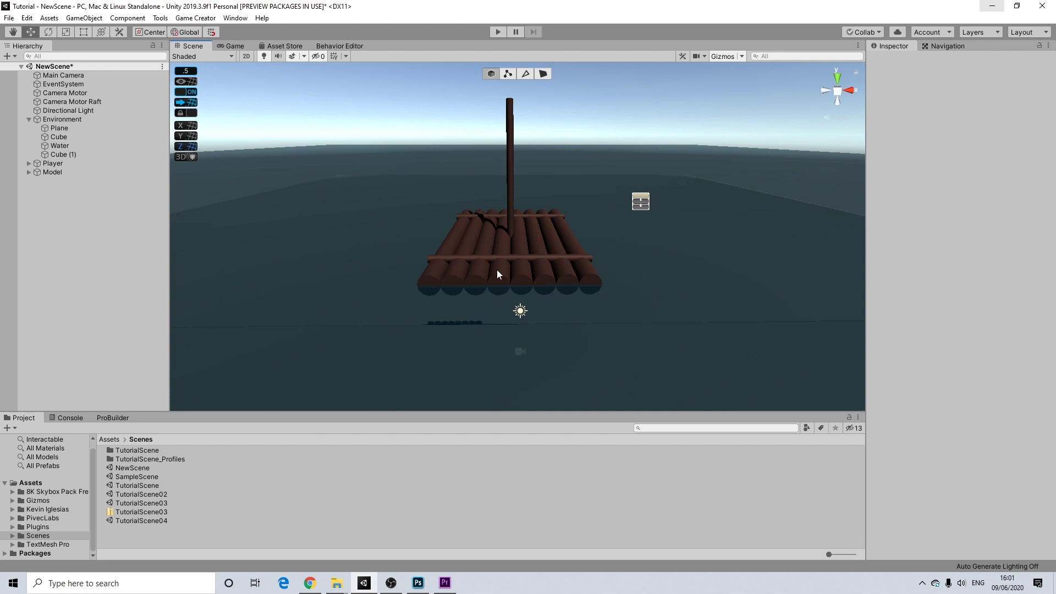
{"action": "left_click", "coordinate": [497, 272]}
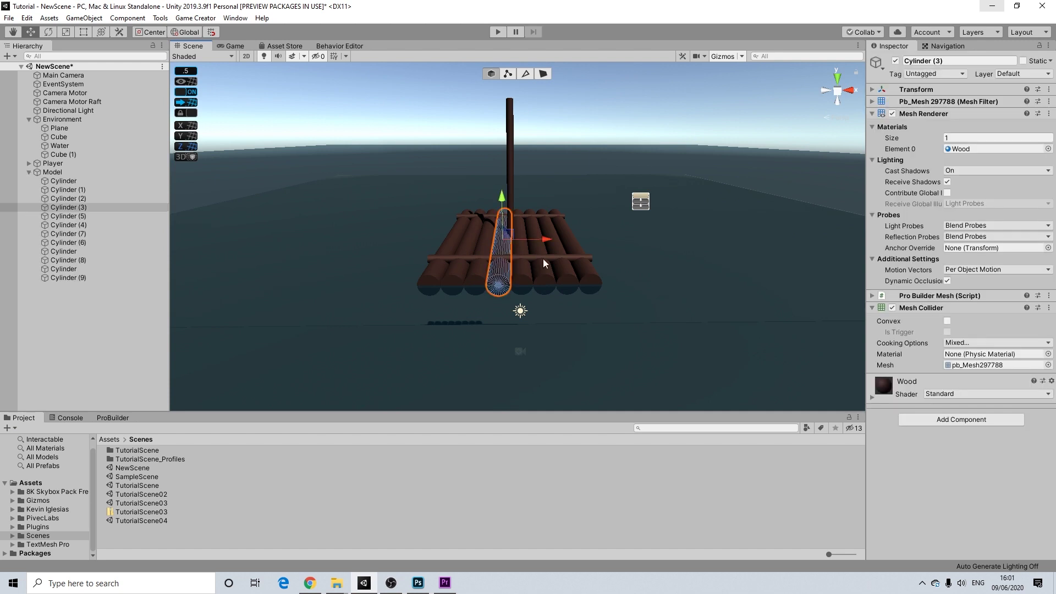
{"action": "left_click", "coordinate": [523, 279]}
{"action": "left_click", "coordinate": [568, 279]}
{"action": "left_click", "coordinate": [502, 271]}
{"action": "left_click", "coordinate": [463, 272]}
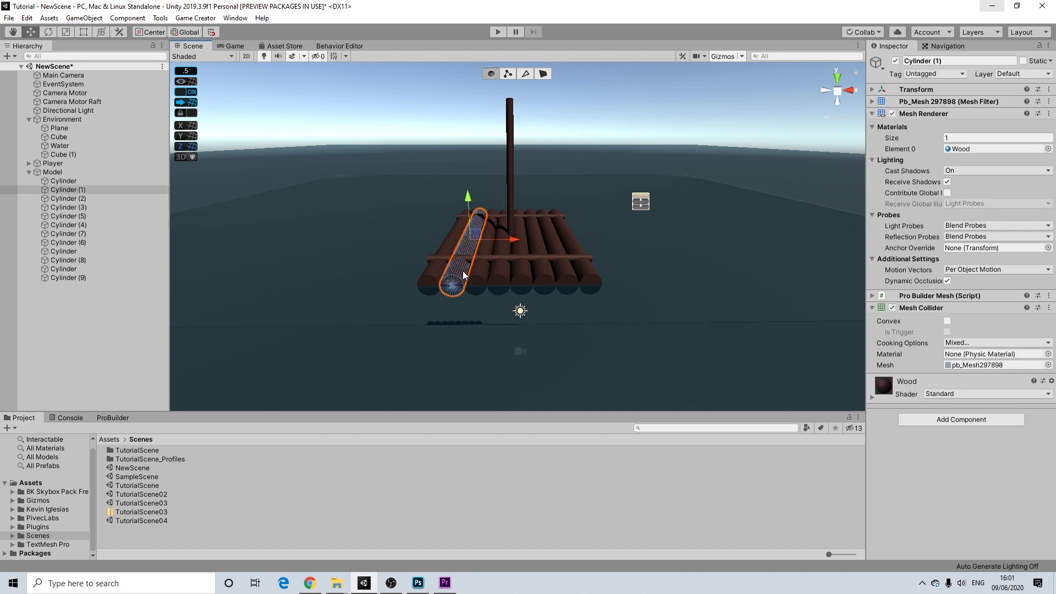
{"action": "left_click", "coordinate": [440, 269]}
{"action": "left_click", "coordinate": [655, 95]}
{"action": "scroll", "coordinate": [470, 255], "scroll_direction": "down", "scroll_amount": 3}
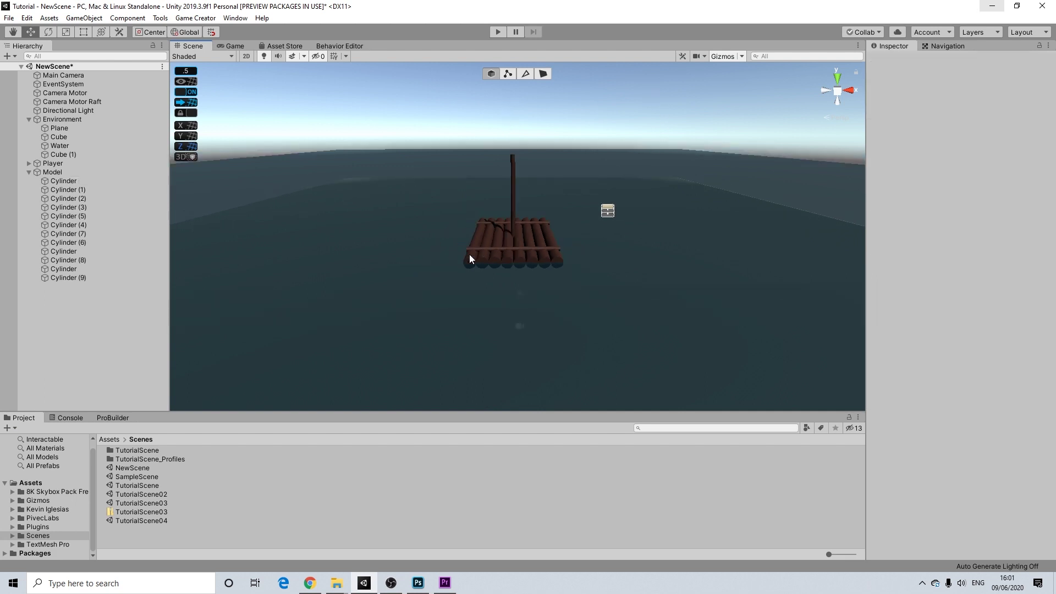
Collapse the Environment and Model groups in the scene hierarchy
{"action": "scroll", "coordinate": [470, 254], "scroll_direction": "down", "scroll_amount": 5}
{"action": "left_click_drag", "start_coordinate": [507, 285], "coordinate": [453, 284], "text": "alt"}
{"action": "middle_click_drag", "start_coordinate": [452, 284], "coordinate": [507, 285]}
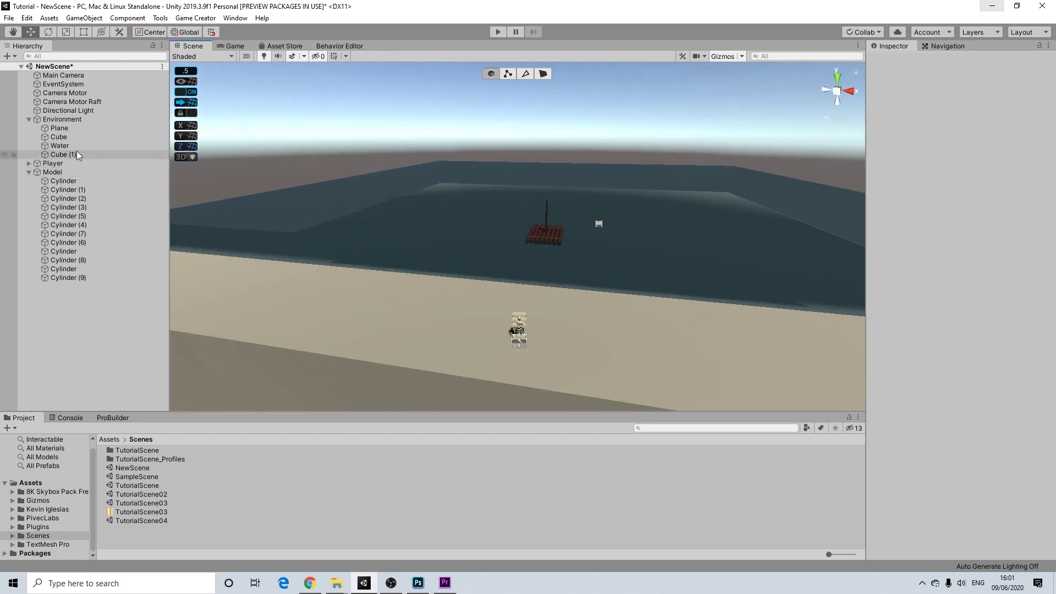
{"action": "left_click", "coordinate": [28, 119]}
{"action": "left_click", "coordinate": [29, 137]}
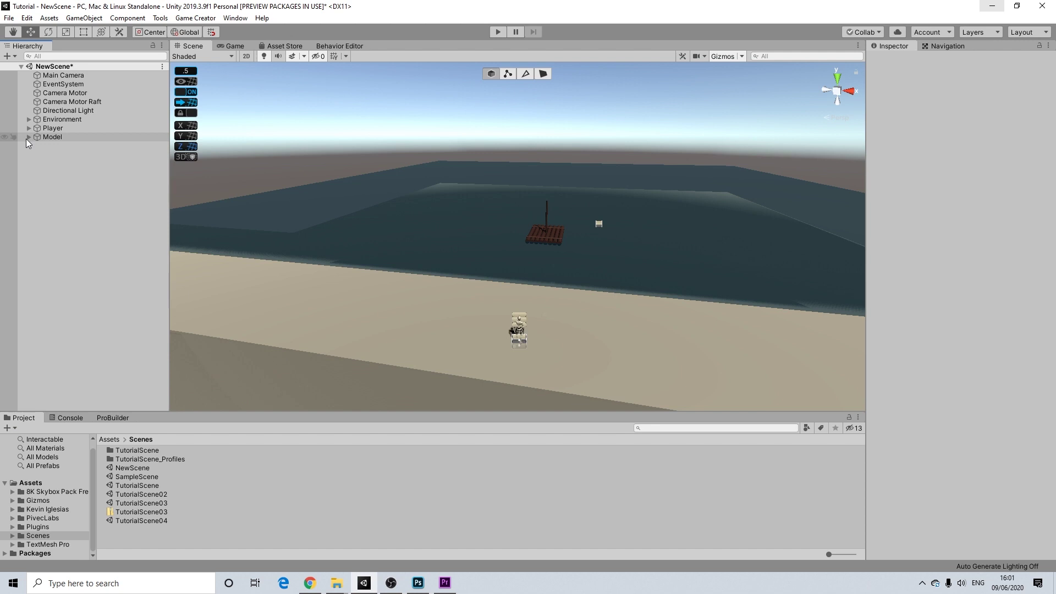
Add a new Game Creator Player character to the scene
{"action": "right_click", "coordinate": [60, 163]}
{"action": "mouse_move", "coordinate": [142, 280]}
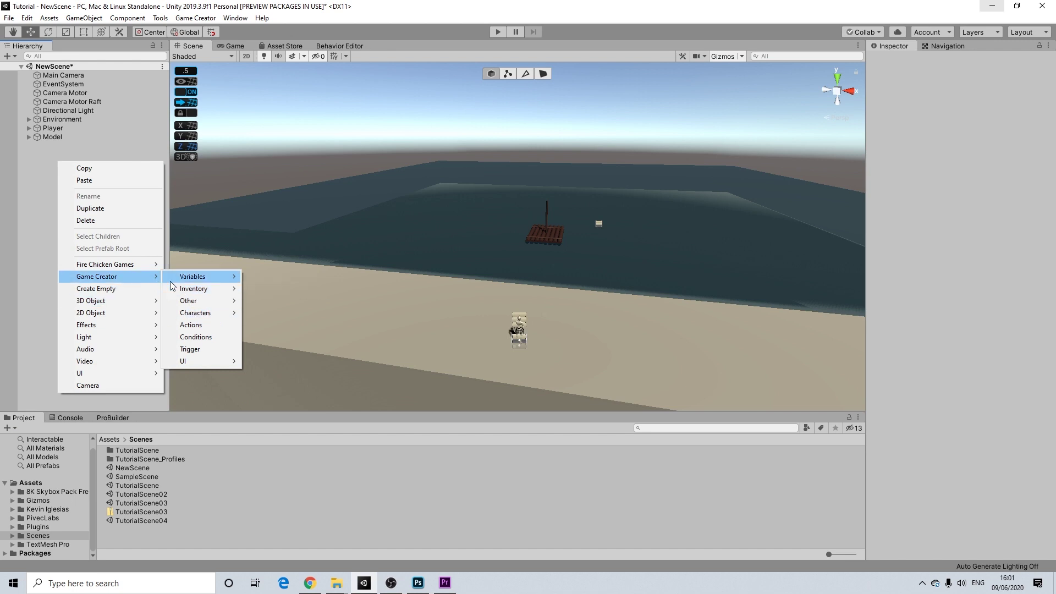
{"action": "mouse_move", "coordinate": [220, 315]}
{"action": "left_click", "coordinate": [275, 324]}
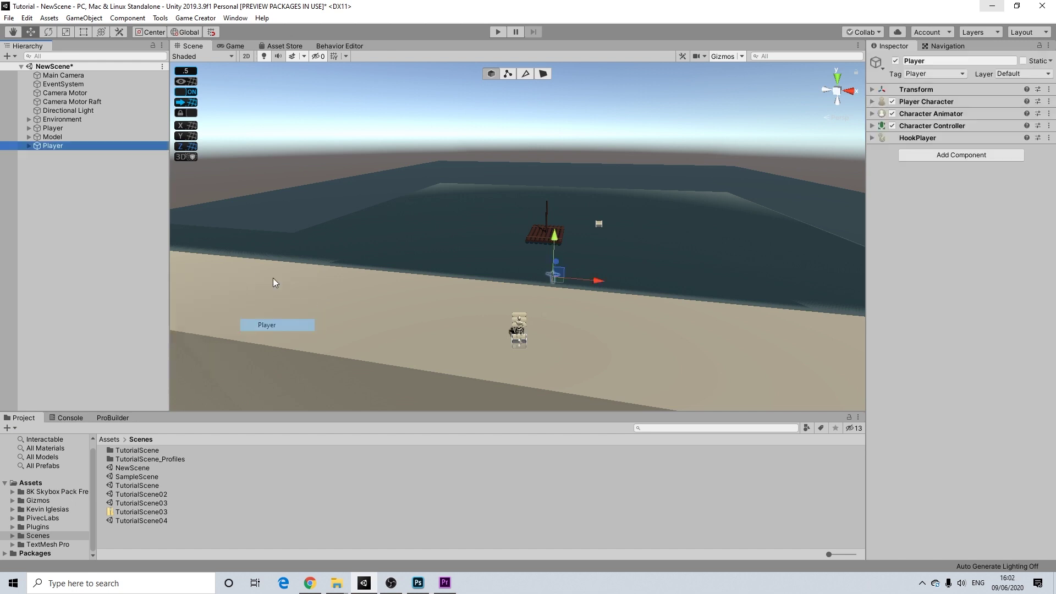
{"action": "key", "text": "f"}
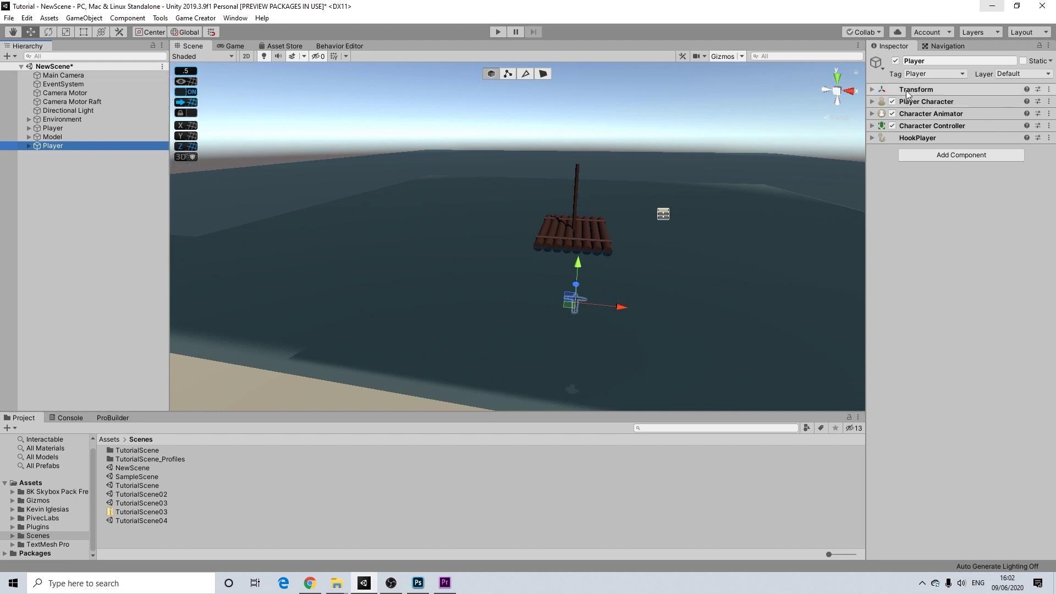
Move the new Player onto the raft deck near the mast, at about X -0.5 and Z -7
{"action": "left_click", "coordinate": [923, 90]}
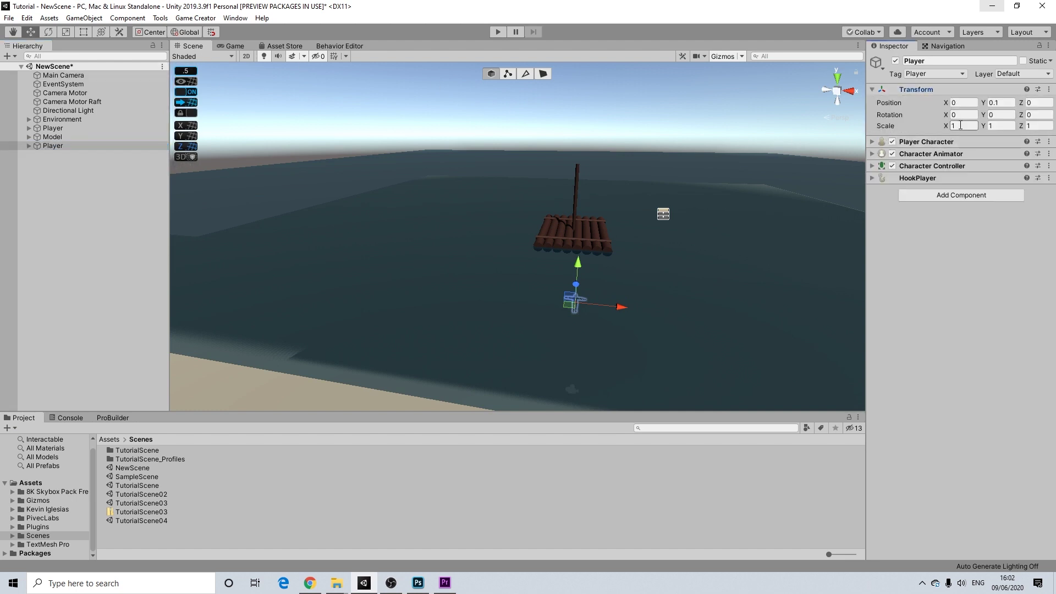
{"action": "left_click", "coordinate": [70, 147]}
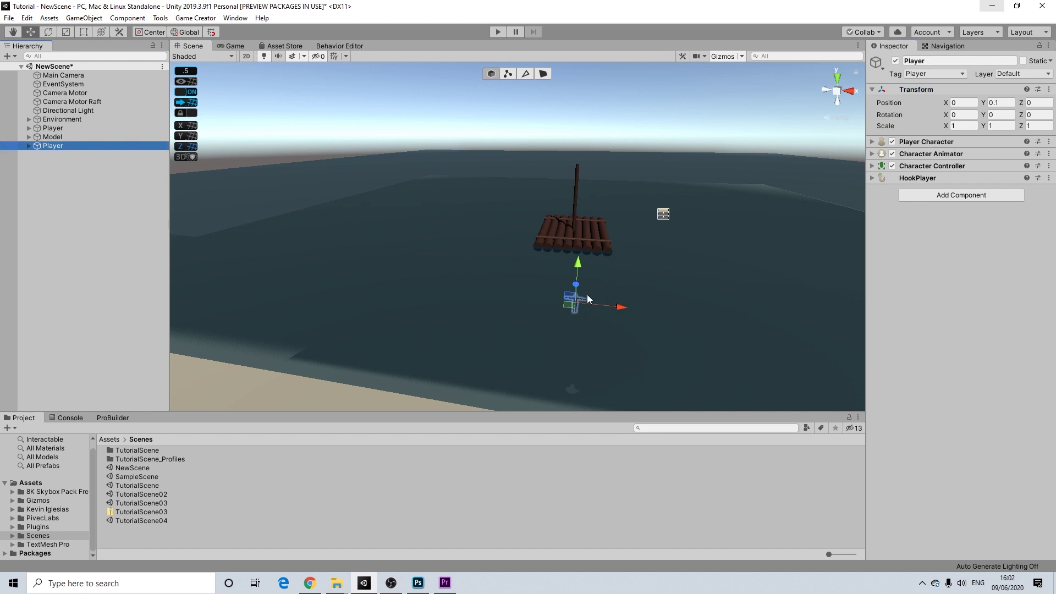
{"action": "left_click_drag", "start_coordinate": [577, 288], "coordinate": [585, 234]}
{"action": "scroll", "coordinate": [578, 236], "scroll_direction": "up", "scroll_amount": 5}
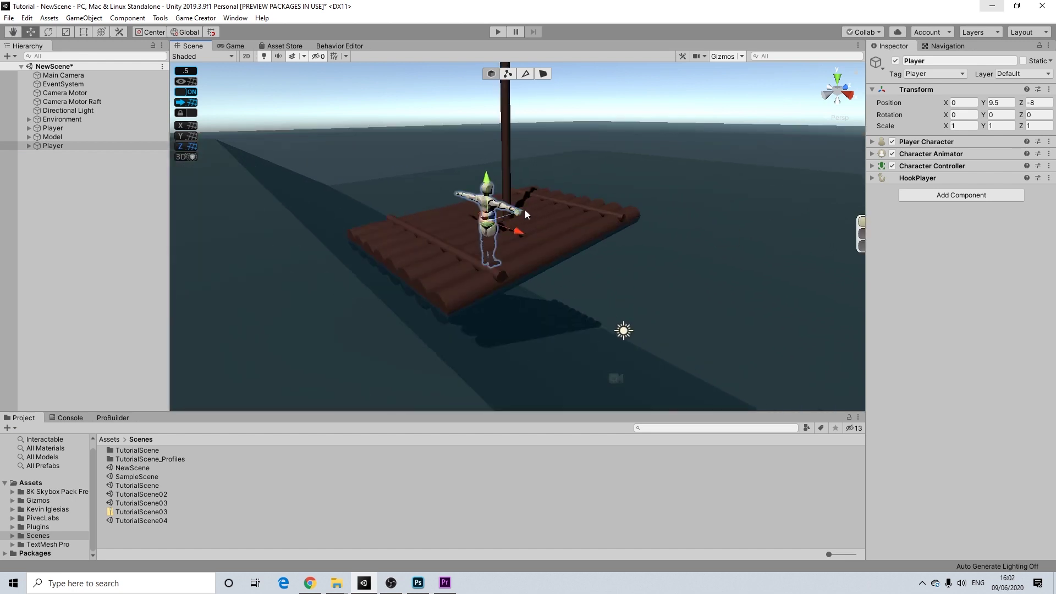
{"action": "mouse_move", "coordinate": [525, 210]}
{"action": "left_mouse_down"}
{"action": "mouse_move", "coordinate": [546, 202]}
{"action": "mouse_move", "coordinate": [542, 214]}
{"action": "left_mouse_up"}
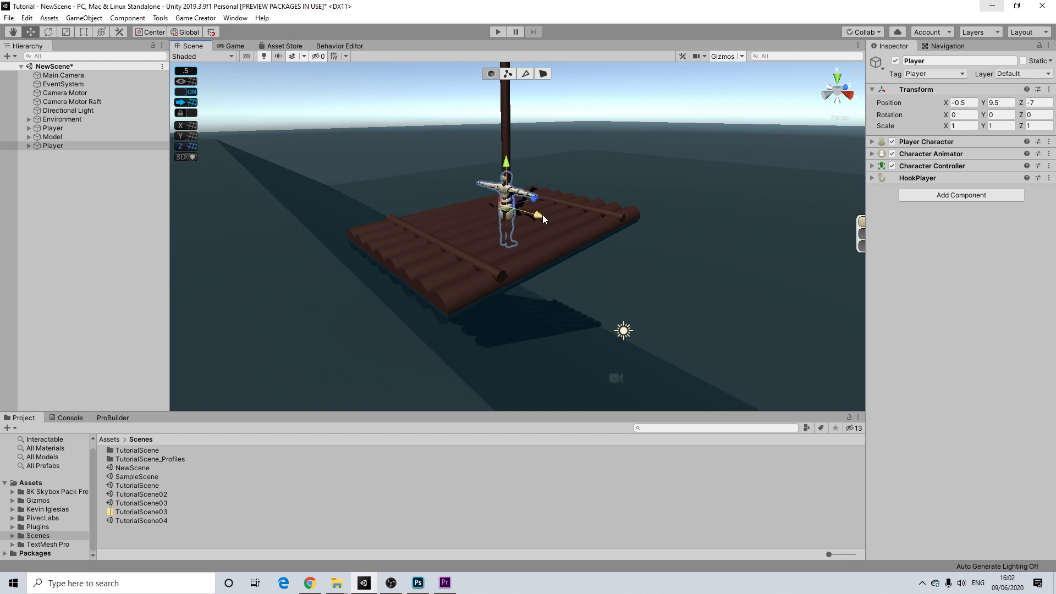
Lower the new Player into the raft by setting its Y position to 9.1
{"action": "mouse_move", "coordinate": [510, 163]}
{"action": "left_mouse_down"}
{"action": "mouse_move", "coordinate": [511, 153]}
{"action": "mouse_move", "coordinate": [511, 174]}
{"action": "left_mouse_up"}
{"action": "left_click", "coordinate": [998, 103]}
{"action": "type", "text": "91"}
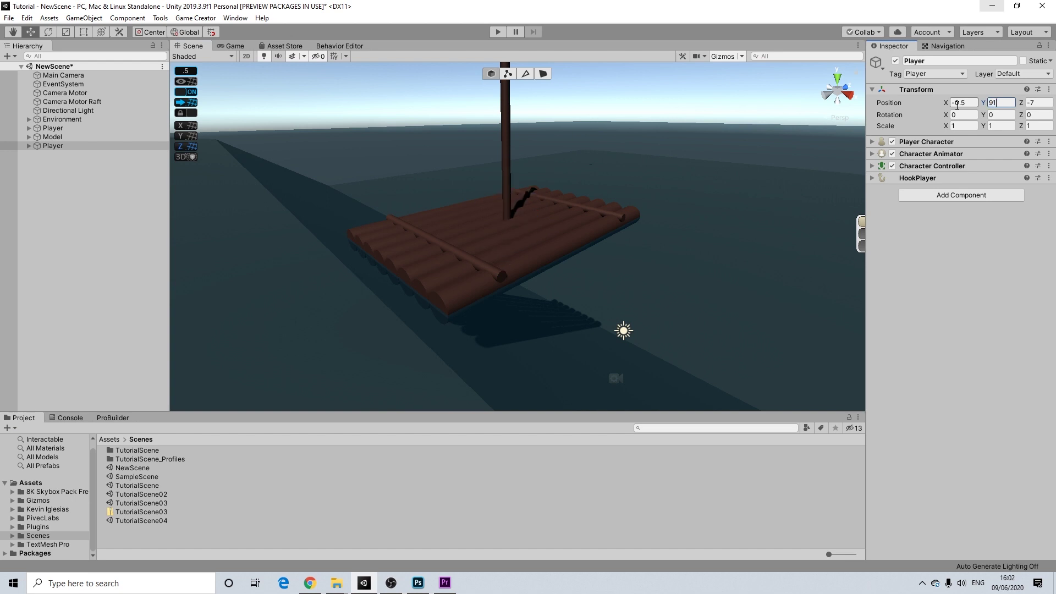
{"action": "key", "text": "BackSpace"}
{"action": "type", "text": ".1"}
{"action": "left_click", "coordinate": [684, 99]}
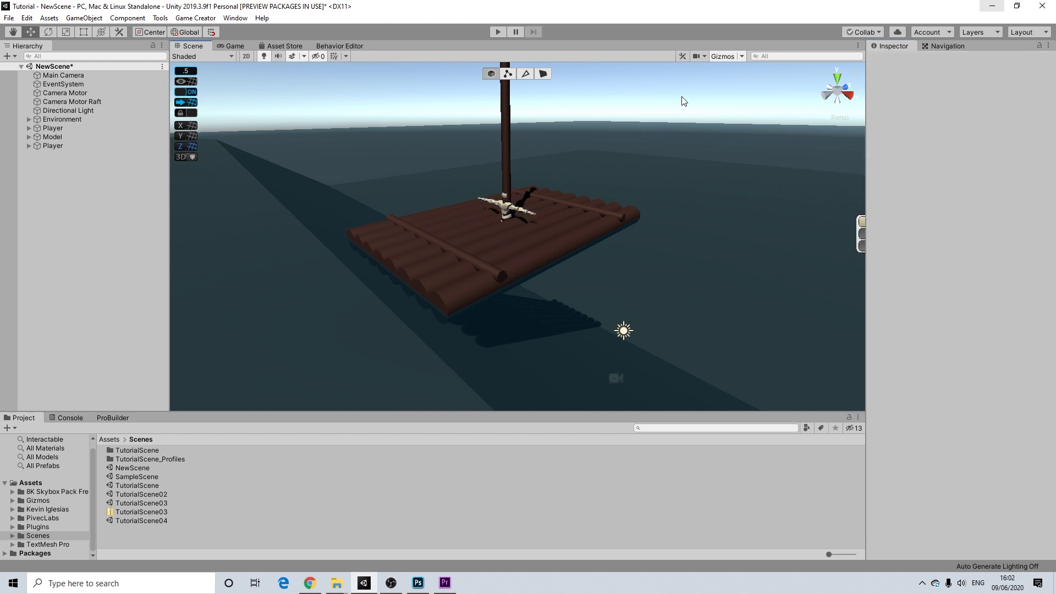
Deactivate the Armature, Body and Joints objects inside the new Player's Character
{"action": "left_click_drag", "start_coordinate": [603, 160], "coordinate": [675, 166], "text": "alt"}
{"action": "middle_click_drag", "start_coordinate": [674, 166], "coordinate": [557, 175]}
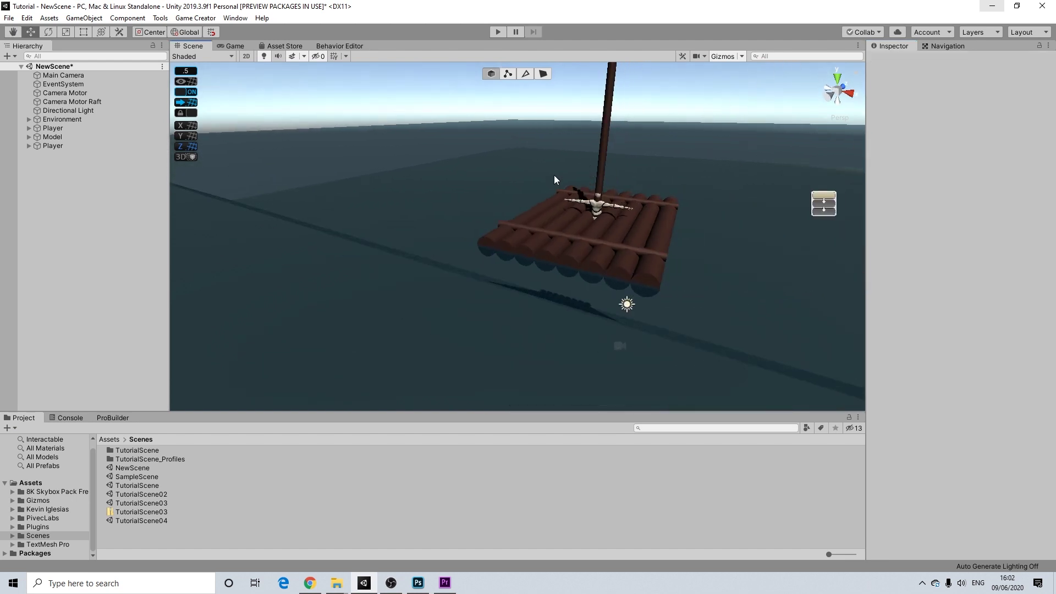
{"action": "left_click", "coordinate": [29, 146]}
{"action": "left_click", "coordinate": [42, 154]}
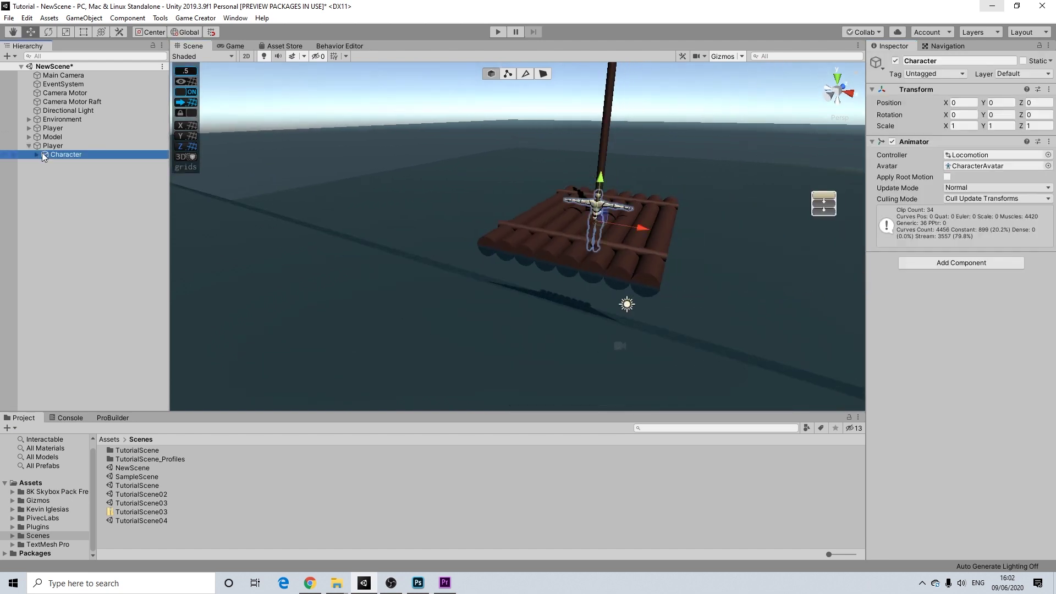
{"action": "left_click", "coordinate": [49, 147]}
{"action": "left_click", "coordinate": [50, 154]}
{"action": "left_click", "coordinate": [37, 155]}
{"action": "left_click", "coordinate": [73, 164]}
{"action": "left_click", "coordinate": [64, 180], "text": "shift"}
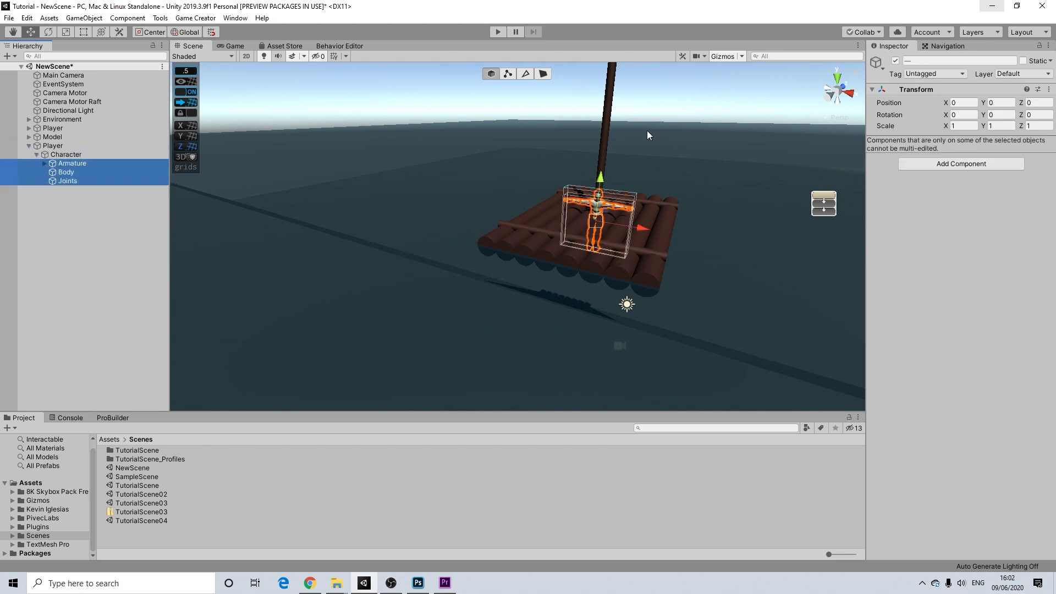
{"action": "left_click", "coordinate": [896, 61]}
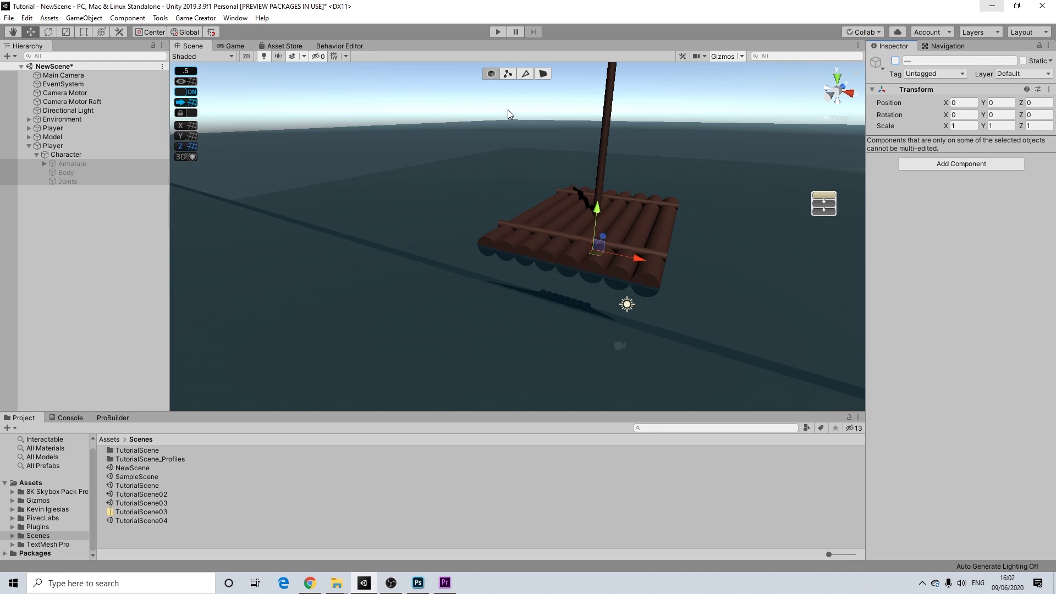
{"action": "left_click", "coordinate": [581, 100]}
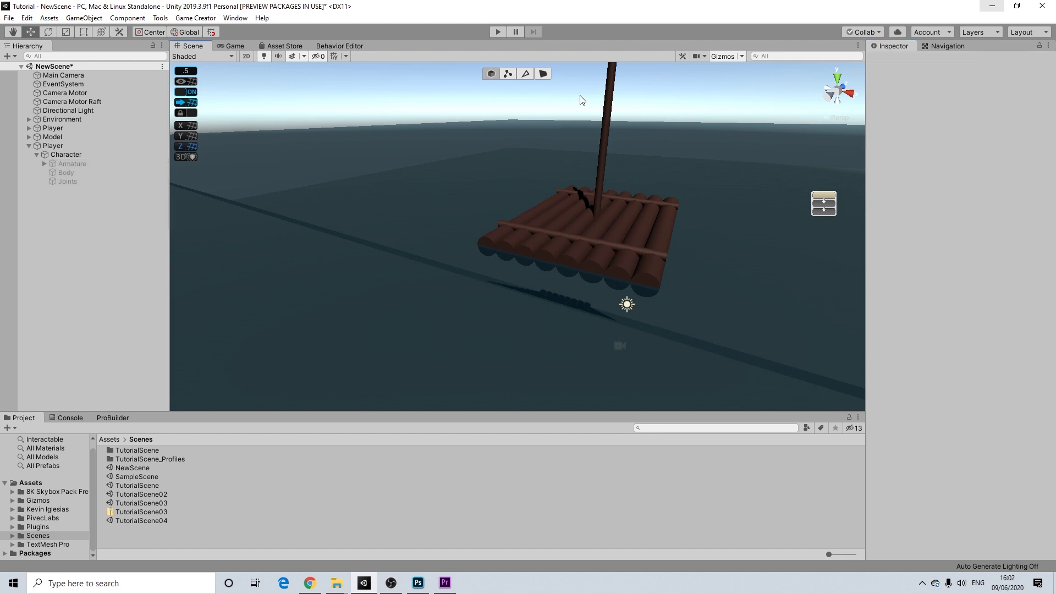
Collapse the Character group and make the raft's Model a child of the new Player
{"action": "left_click", "coordinate": [41, 156]}
{"action": "left_click", "coordinate": [37, 154]}
{"action": "left_click", "coordinate": [55, 146]}
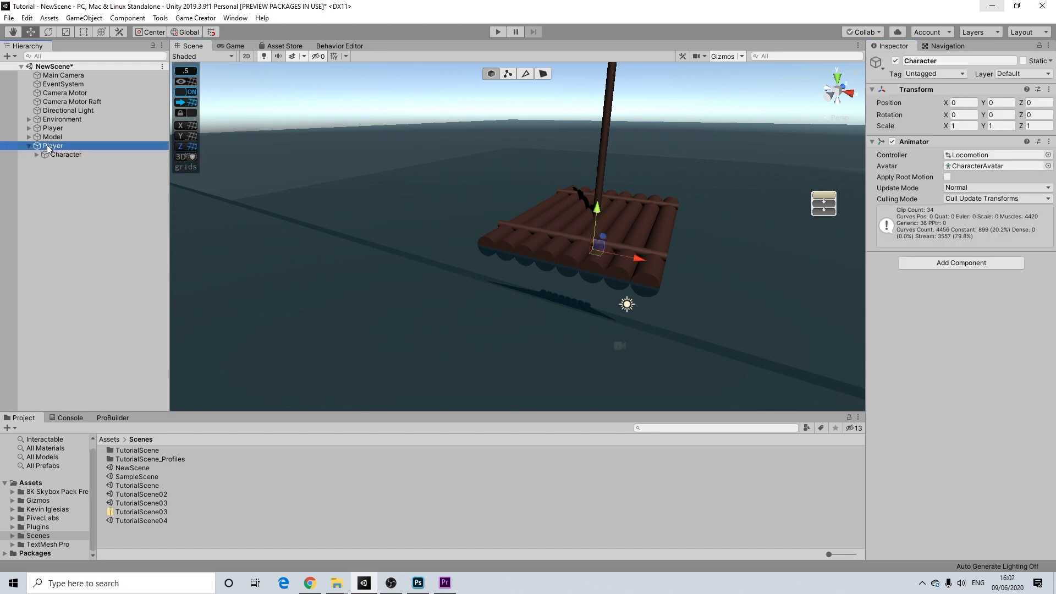
{"action": "left_click_drag", "start_coordinate": [53, 137], "coordinate": [57, 156]}
Rename the new Player object that holds the raft model to Raft
{"action": "right_click", "coordinate": [53, 137]}
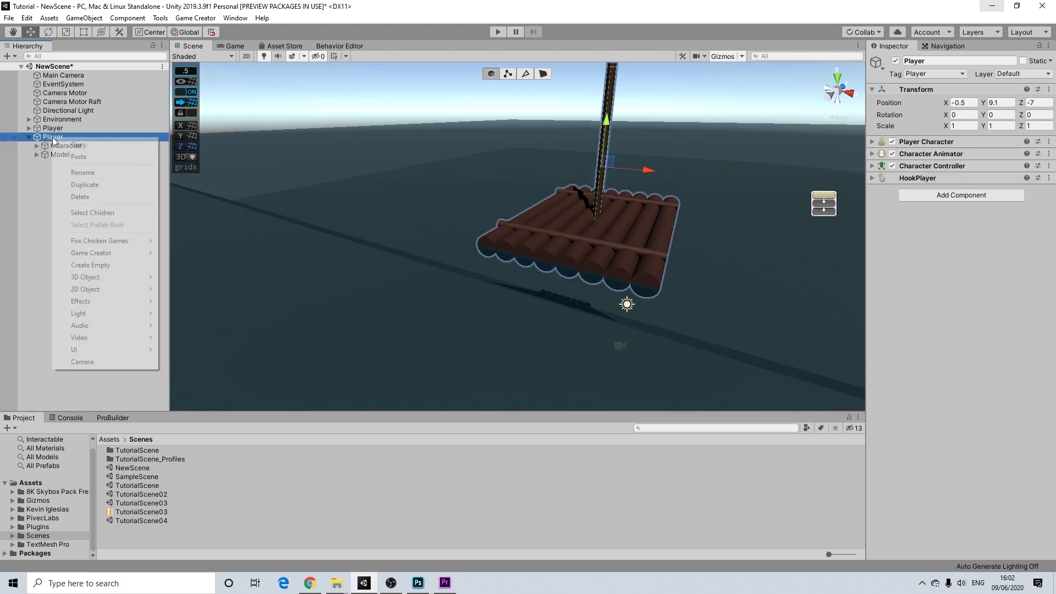
{"action": "left_click", "coordinate": [81, 173]}
{"action": "type", "text": "Raft"}
{"action": "key", "text": "Return"}
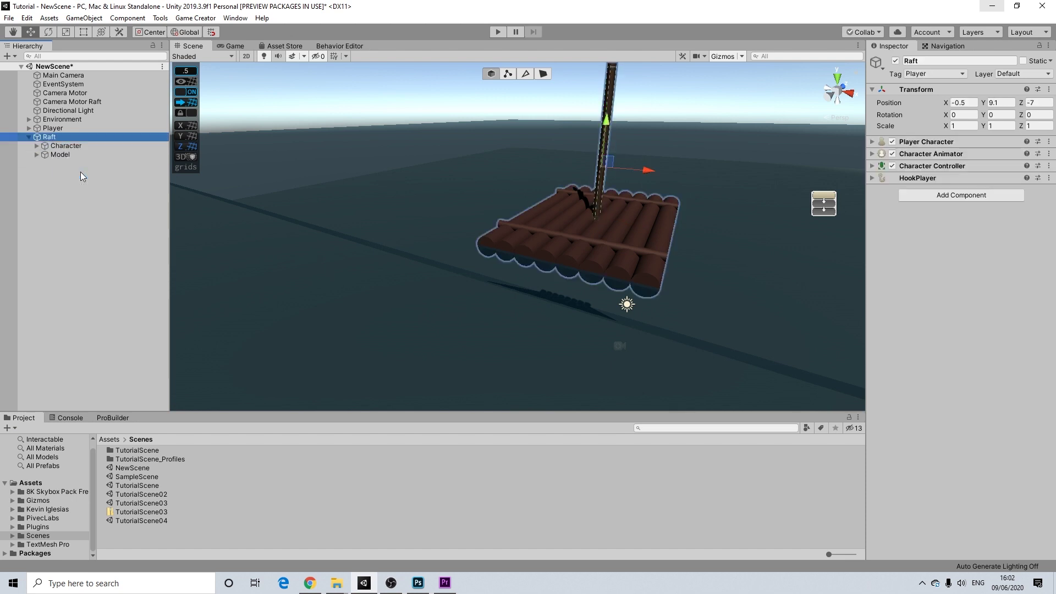
Examine the Raft object and its model in the scene from different distances and angles
{"action": "scroll", "coordinate": [616, 196], "scroll_direction": "up", "scroll_amount": 5}
{"action": "scroll", "coordinate": [617, 196], "scroll_direction": "down", "scroll_amount": 10}
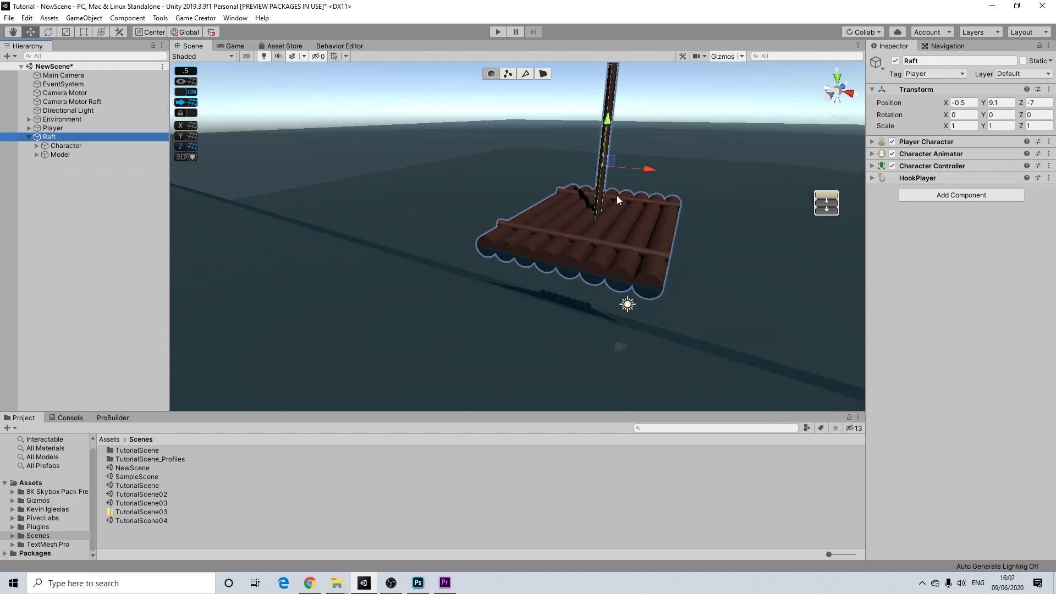
{"action": "middle_click_drag", "start_coordinate": [609, 219], "coordinate": [591, 224]}
{"action": "scroll", "coordinate": [591, 224], "scroll_direction": "up", "scroll_amount": 2}
{"action": "scroll", "coordinate": [591, 224], "scroll_direction": "up", "scroll_amount": 2}
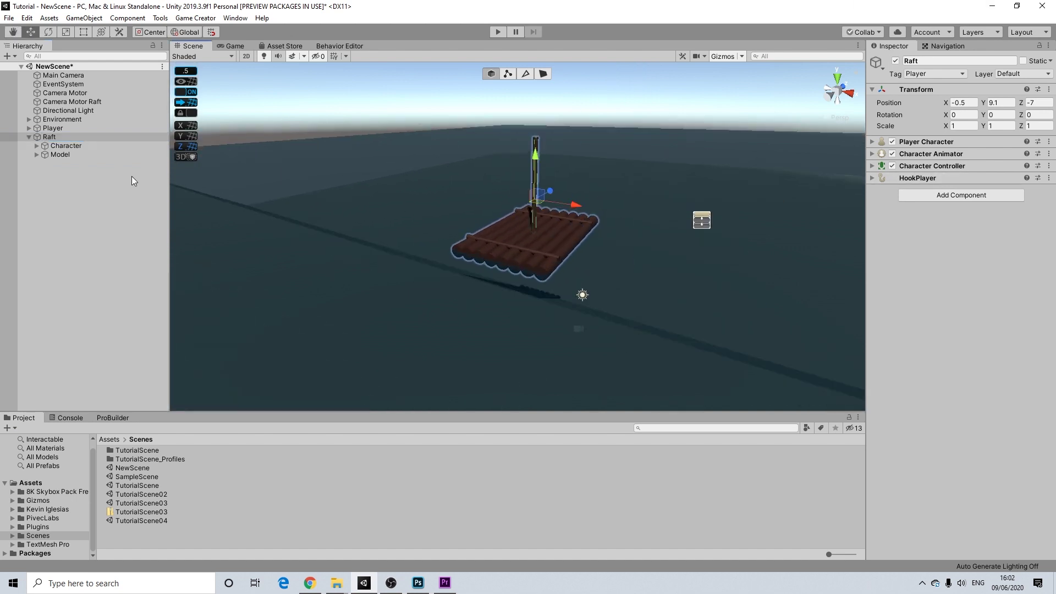
{"action": "left_click", "coordinate": [46, 138]}
{"action": "scroll", "coordinate": [516, 220], "scroll_direction": "up", "scroll_amount": 4}
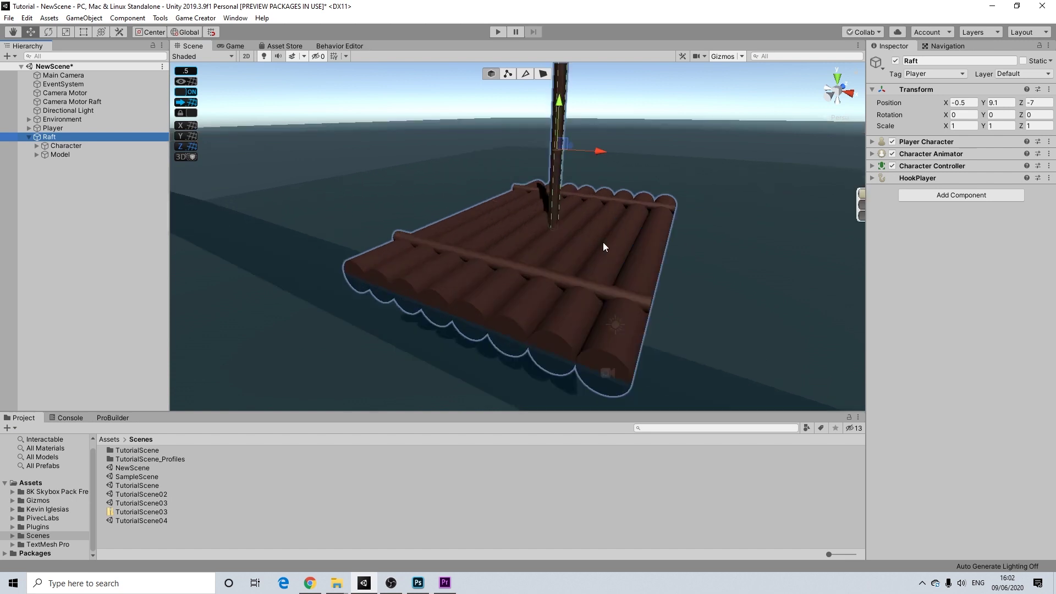
{"action": "scroll", "coordinate": [603, 242], "scroll_direction": "down", "scroll_amount": 2}
{"action": "left_click_drag", "start_coordinate": [540, 228], "coordinate": [531, 224], "text": "alt"}
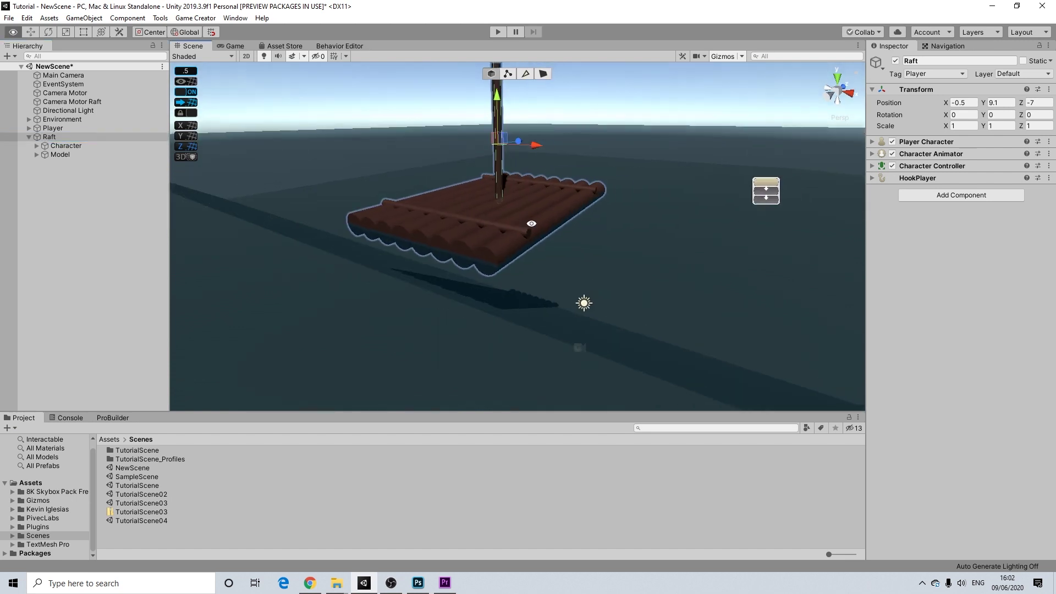
In the Raft's Player Character component, disable Is Controllable and set Run Speed to 6
{"action": "left_click", "coordinate": [54, 147]}
{"action": "left_click", "coordinate": [50, 137]}
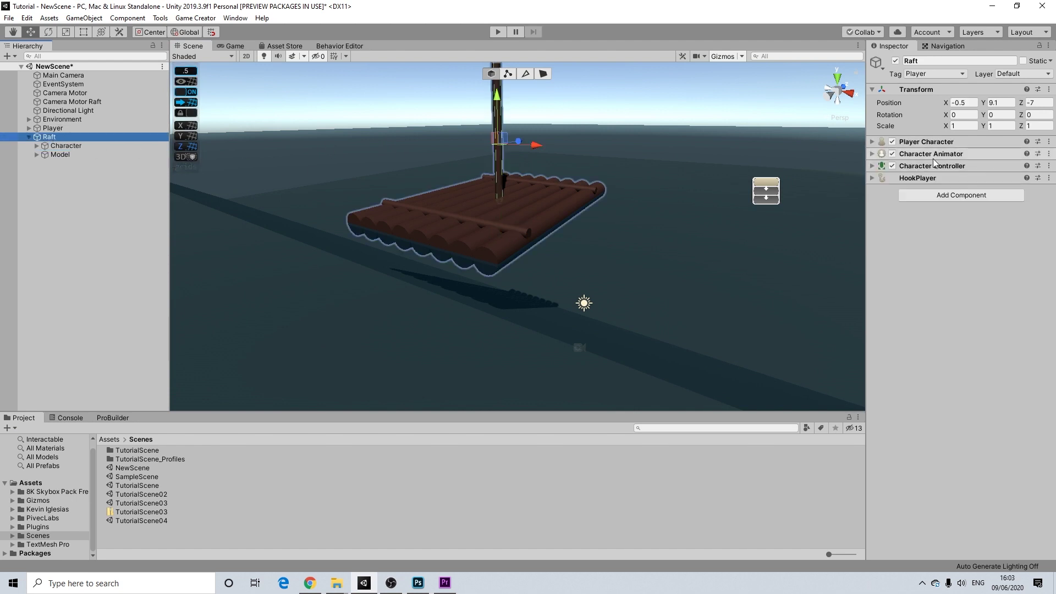
{"action": "left_click", "coordinate": [935, 142]}
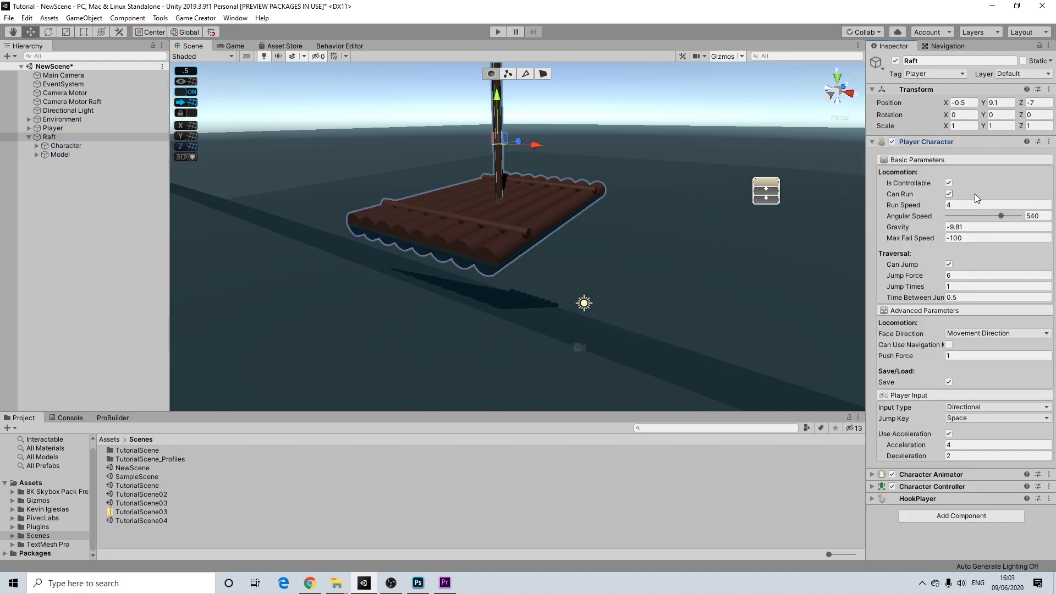
{"action": "left_click", "coordinate": [949, 183]}
{"action": "left_click", "coordinate": [948, 207]}
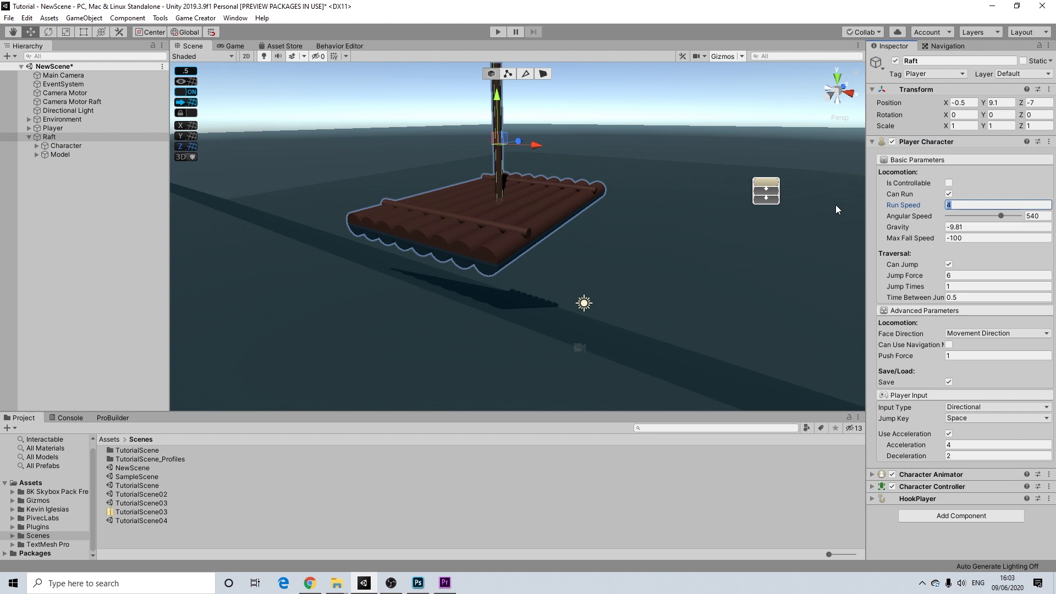
{"action": "type", "text": "6"}
Set the Raft's Angular Speed to 60 and Max Fall Speed to 0, and disable Can Jump
{"action": "left_click", "coordinate": [1046, 217]}
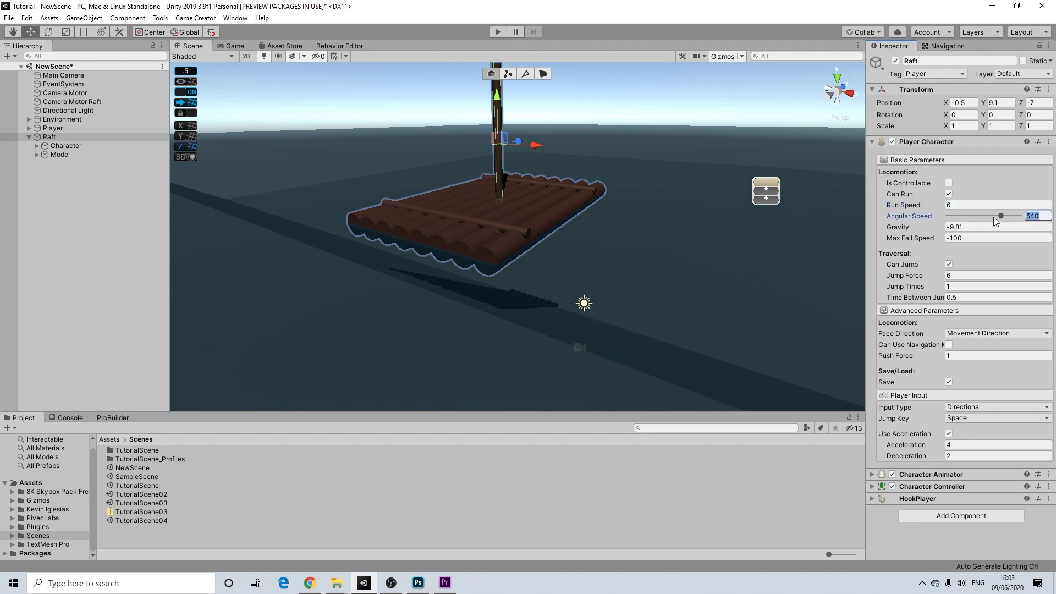
{"action": "type", "text": "60"}
{"action": "left_click", "coordinate": [987, 239]}
{"action": "type", "text": "0"}
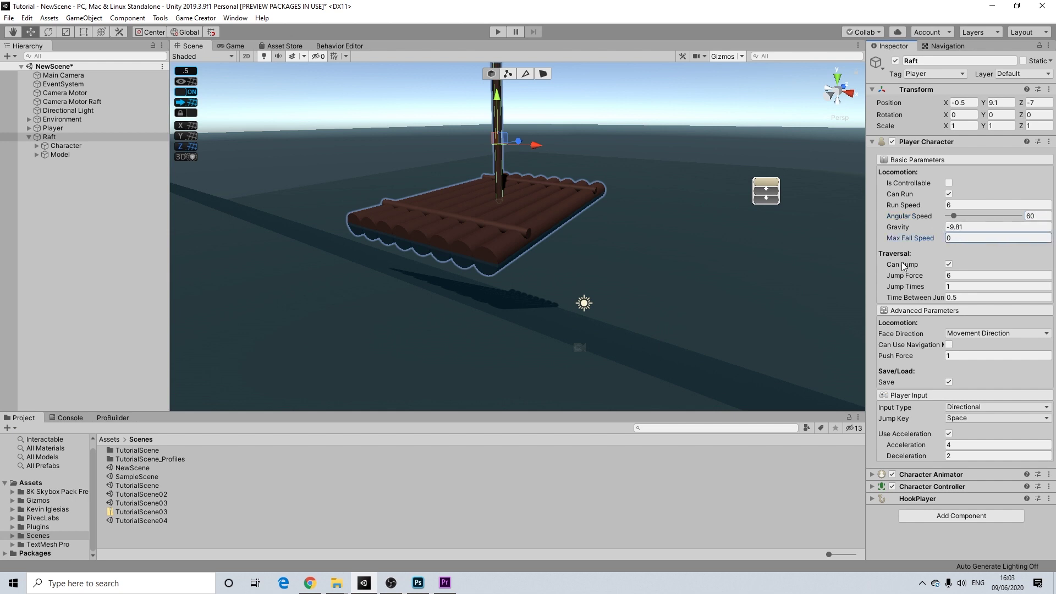
{"action": "left_click", "coordinate": [949, 264]}
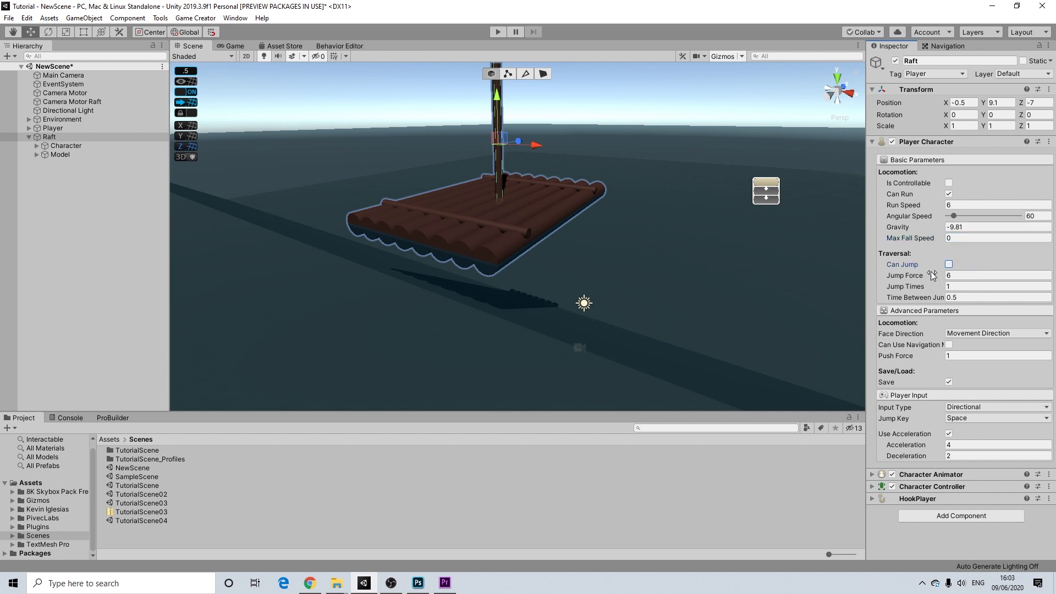
Review the Raft's Player Character settings, including the available Face Direction options
{"action": "scroll", "coordinate": [537, 213], "scroll_direction": "down", "scroll_amount": 4}
{"action": "scroll", "coordinate": [539, 211], "scroll_direction": "down", "scroll_amount": 4}
{"action": "middle_click_drag", "start_coordinate": [539, 212], "coordinate": [533, 235]}
{"action": "scroll", "coordinate": [533, 234], "scroll_direction": "up", "scroll_amount": 4}
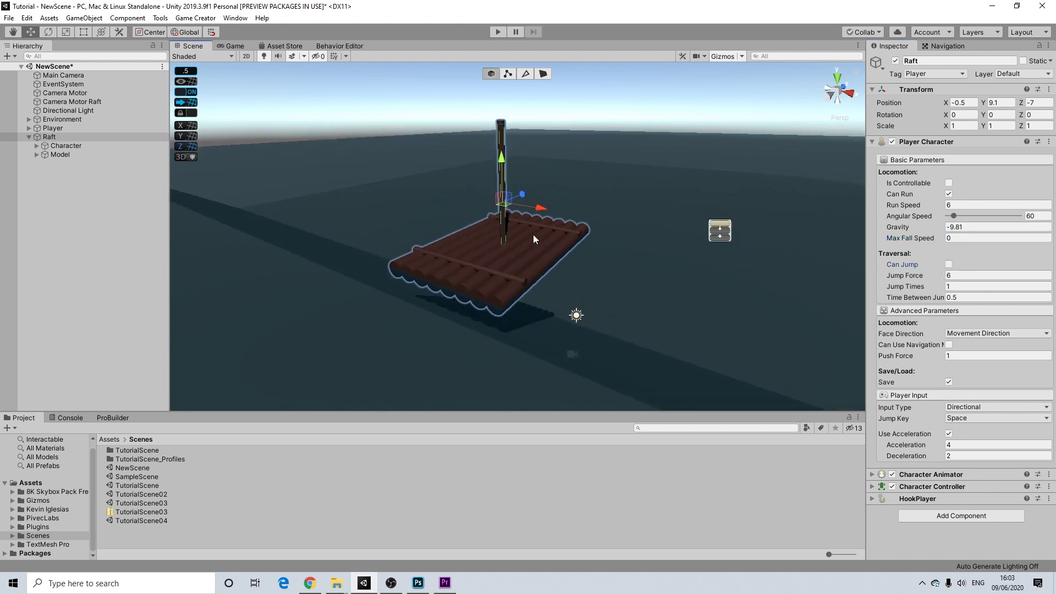
{"action": "scroll", "coordinate": [535, 236], "scroll_direction": "up", "scroll_amount": 3}
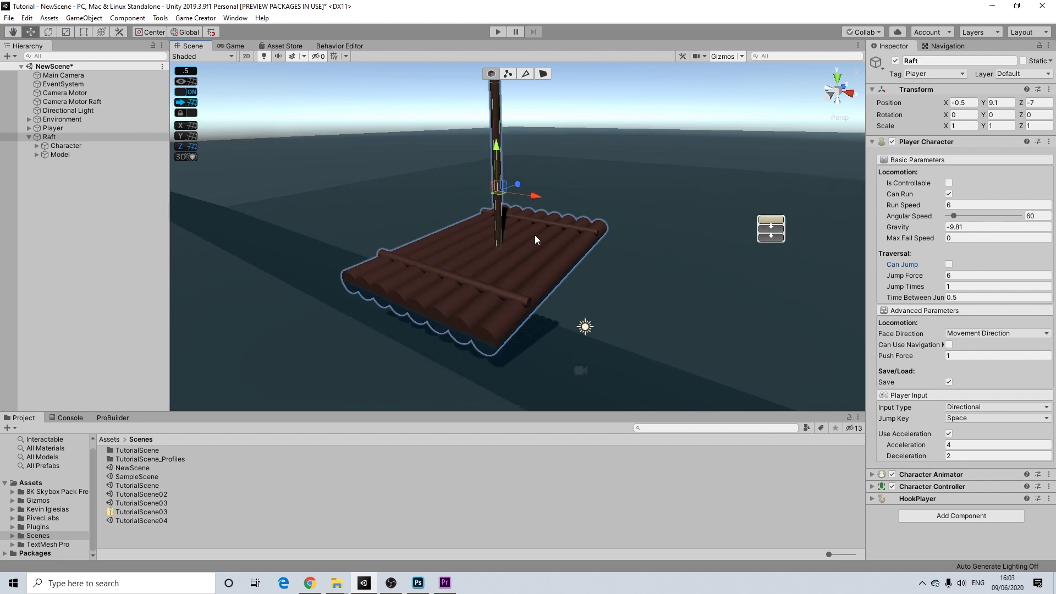
{"action": "left_click", "coordinate": [926, 142]}
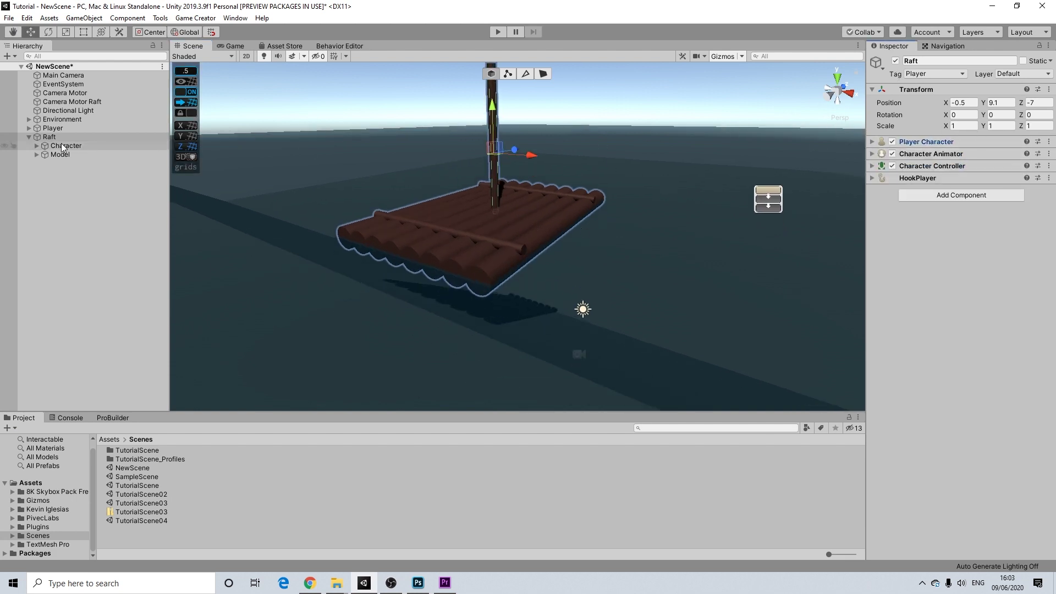
{"action": "left_click", "coordinate": [927, 142]}
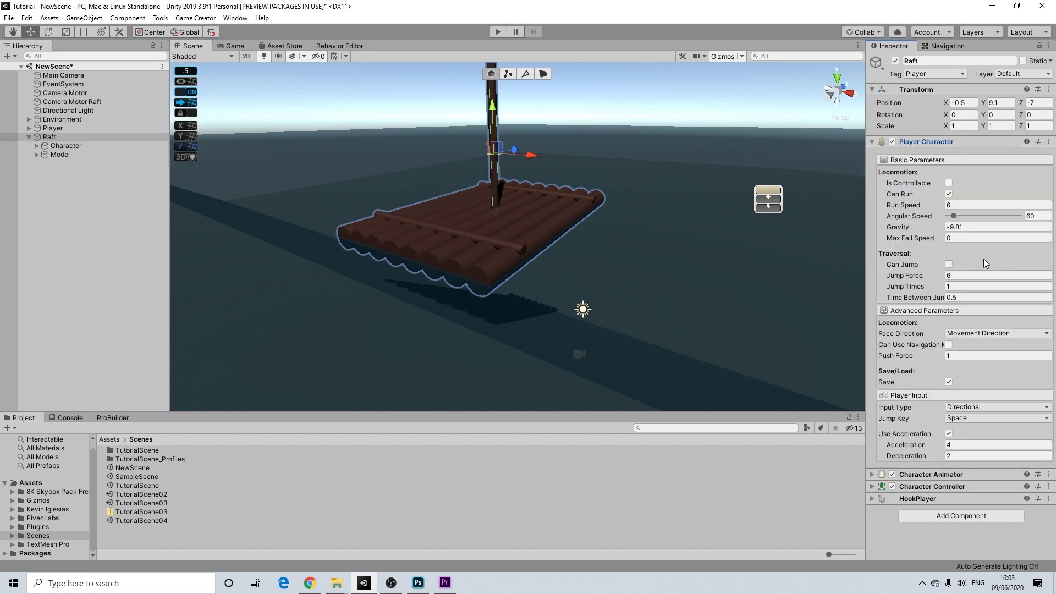
{"action": "left_click", "coordinate": [970, 333]}
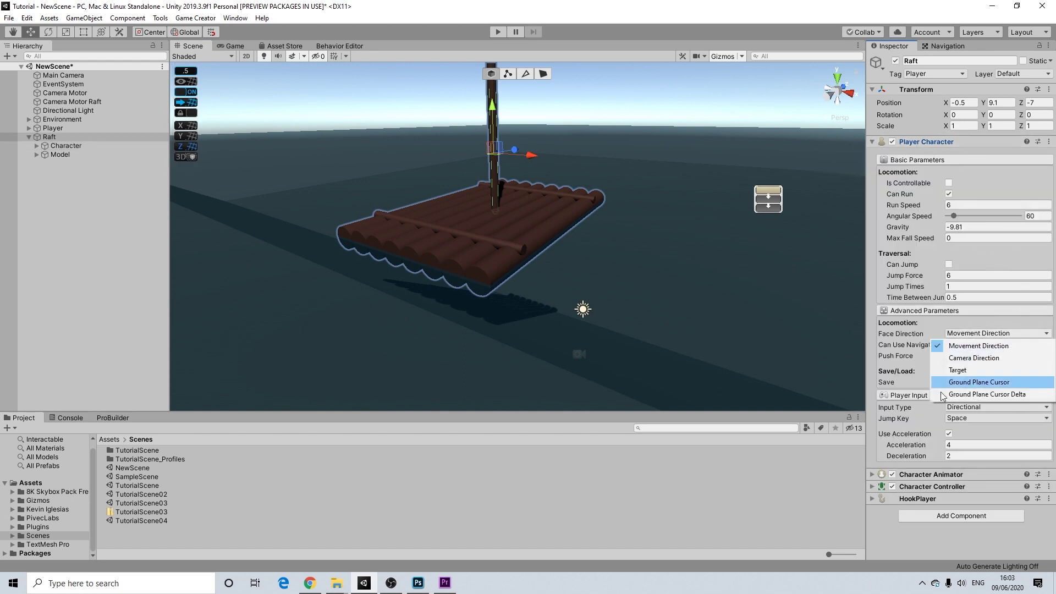
{"action": "left_click", "coordinate": [980, 323]}
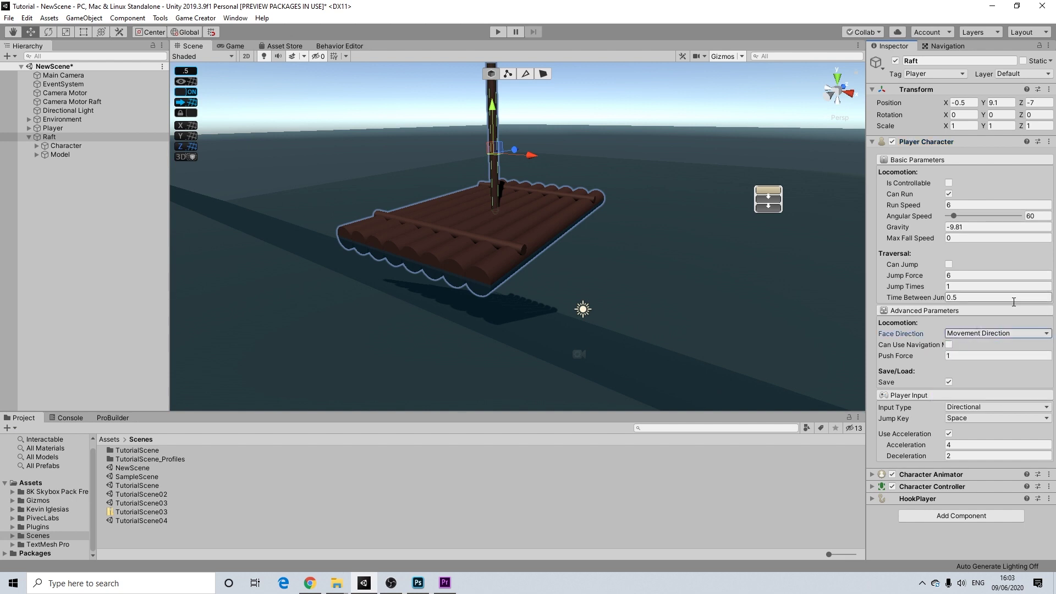
{"action": "left_click", "coordinate": [940, 143]}
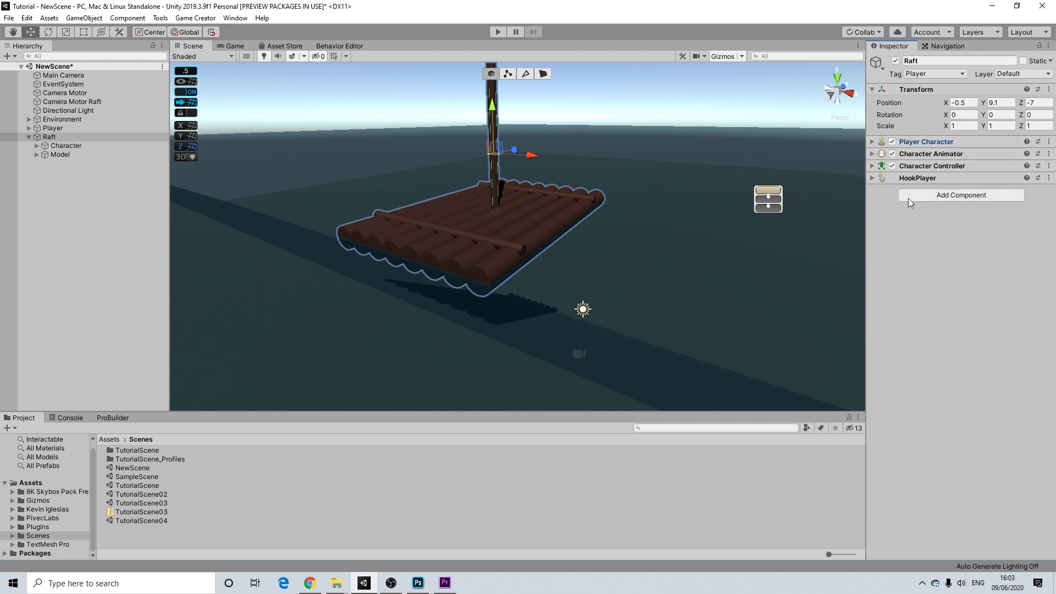
Create an empty child object under Raft and name it Trigger
{"action": "right_click", "coordinate": [48, 136]}
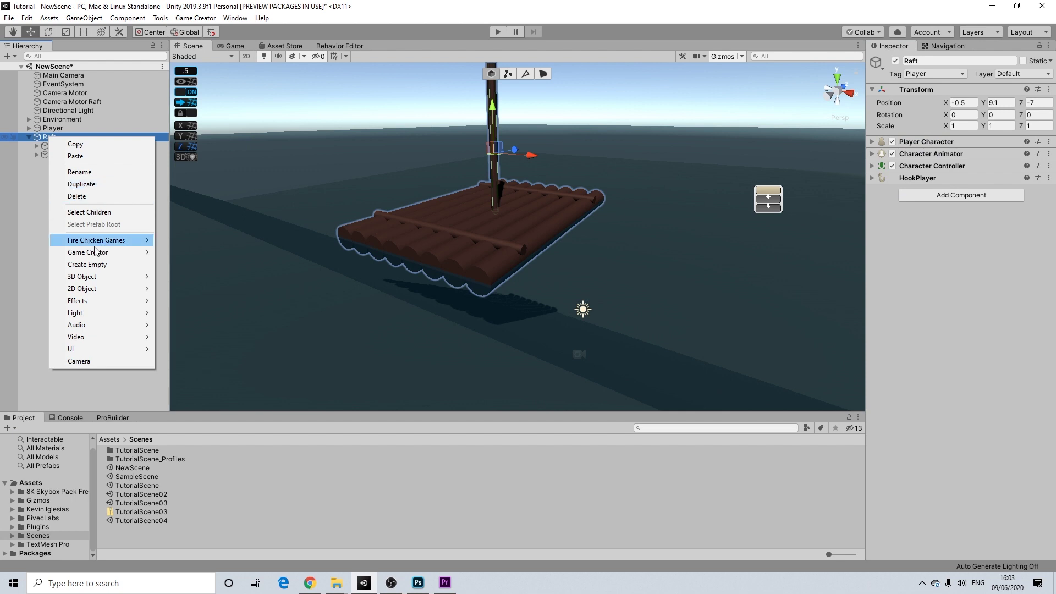
{"action": "left_click", "coordinate": [87, 264]}
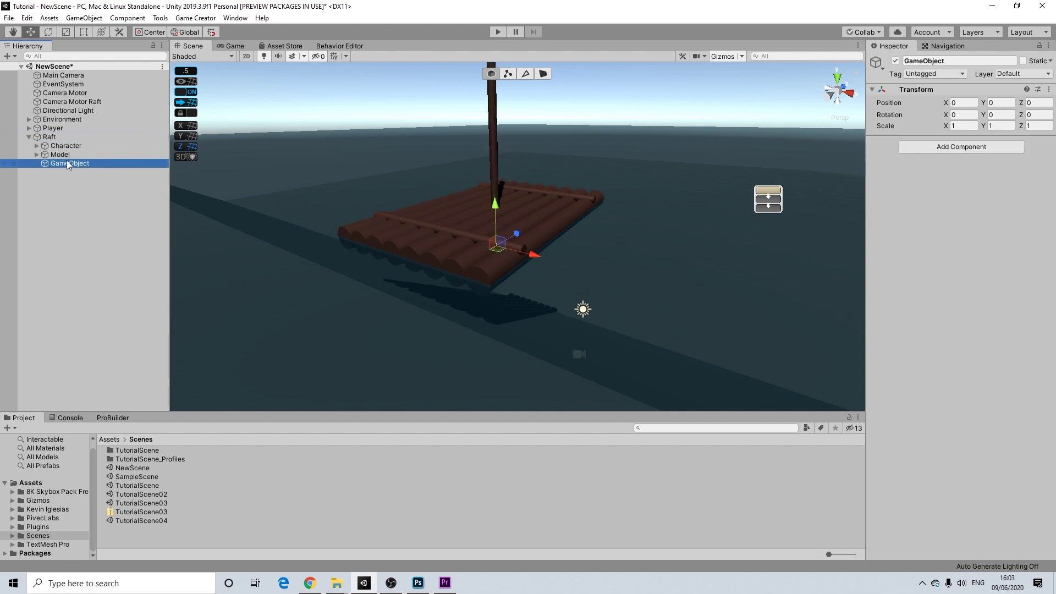
{"action": "right_click", "coordinate": [67, 164]}
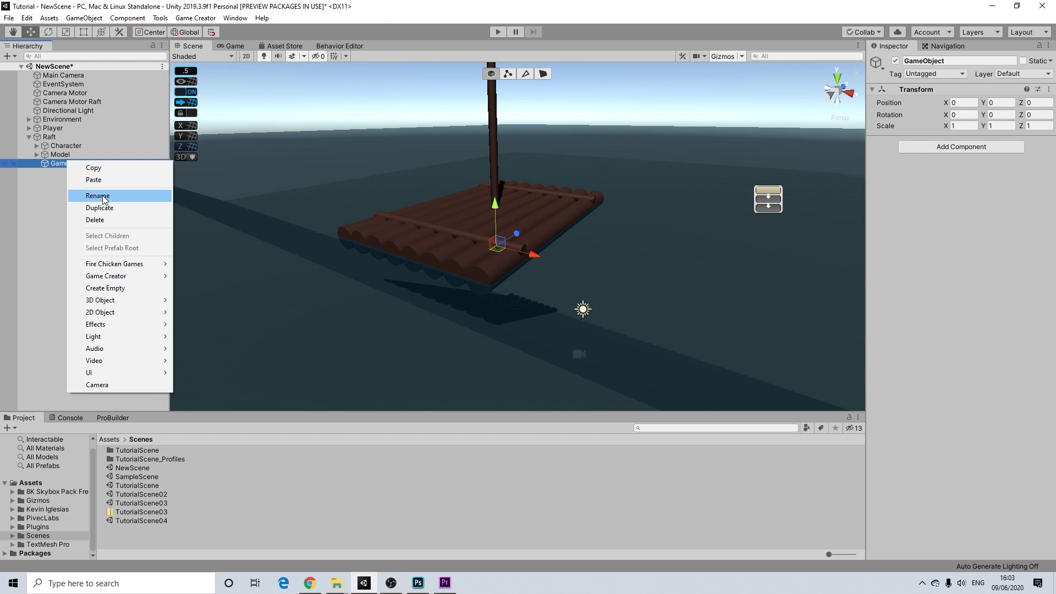
{"action": "left_click", "coordinate": [103, 197]}
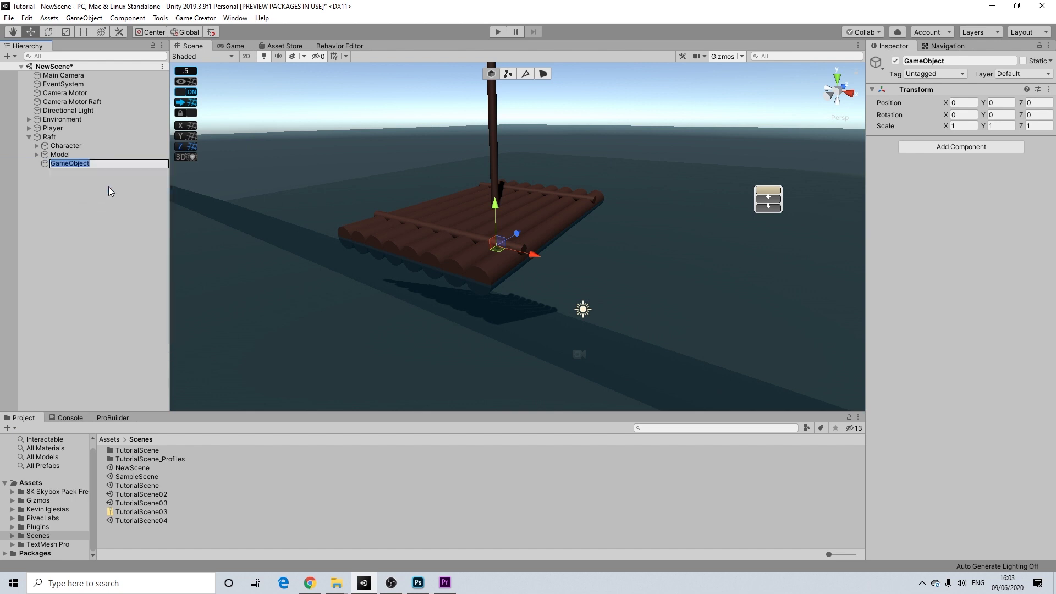
{"action": "type", "text": "Trigger"}
{"action": "key", "text": "Return"}
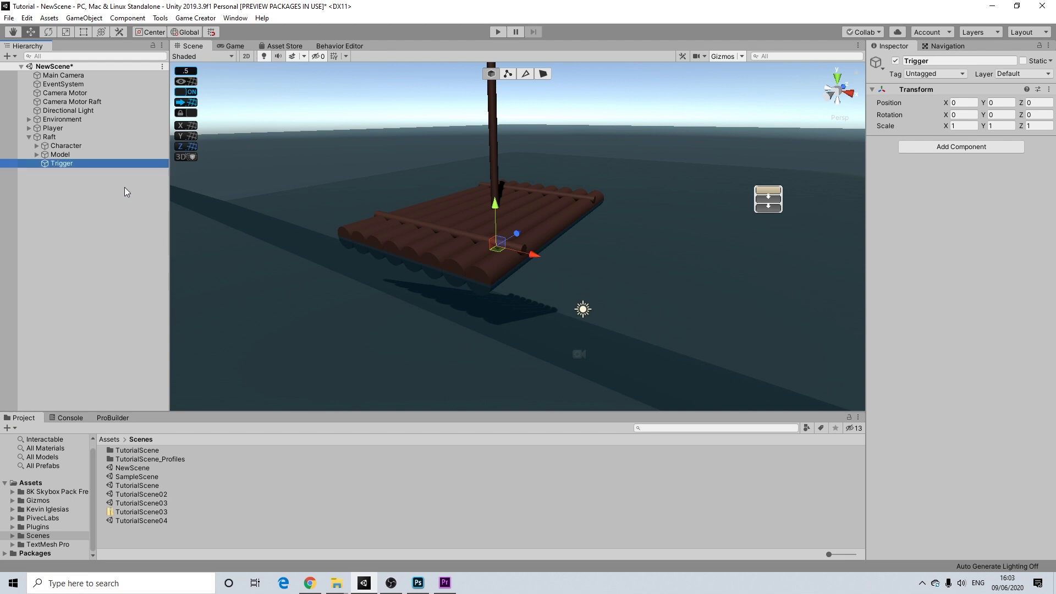
Raise the Trigger object to a Y position of about 0.9 above the raft
{"action": "left_click", "coordinate": [928, 147]}
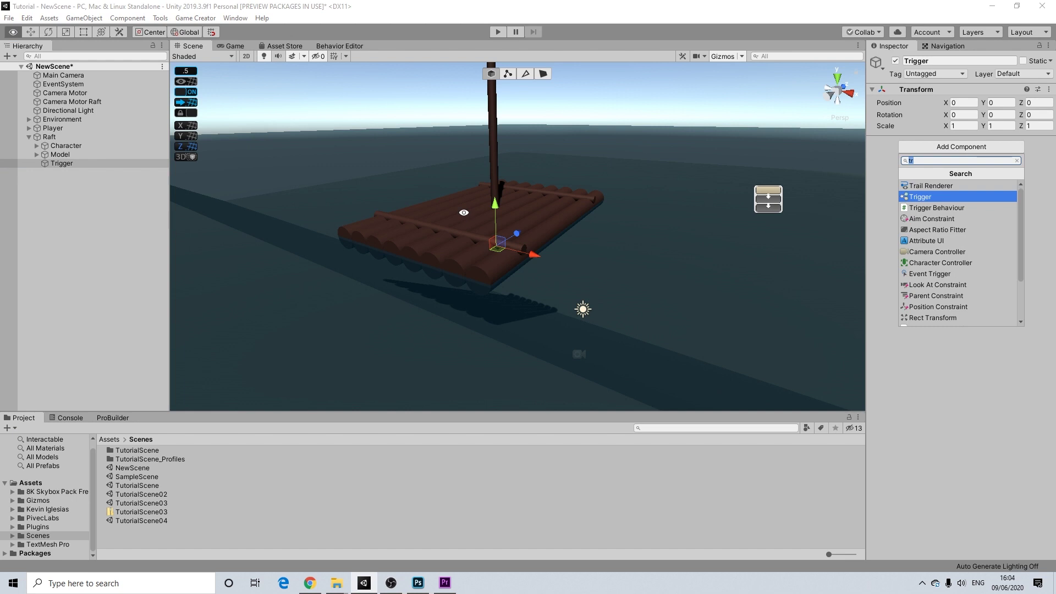
{"action": "left_click", "coordinate": [468, 214], "text": "alt"}
{"action": "left_click_drag", "start_coordinate": [482, 220], "coordinate": [541, 200], "text": "alt"}
Add a Box Collider to the Trigger object and set its size to X 2.23, Y 1.93, Z 4.93
{"action": "left_click", "coordinate": [947, 148]}
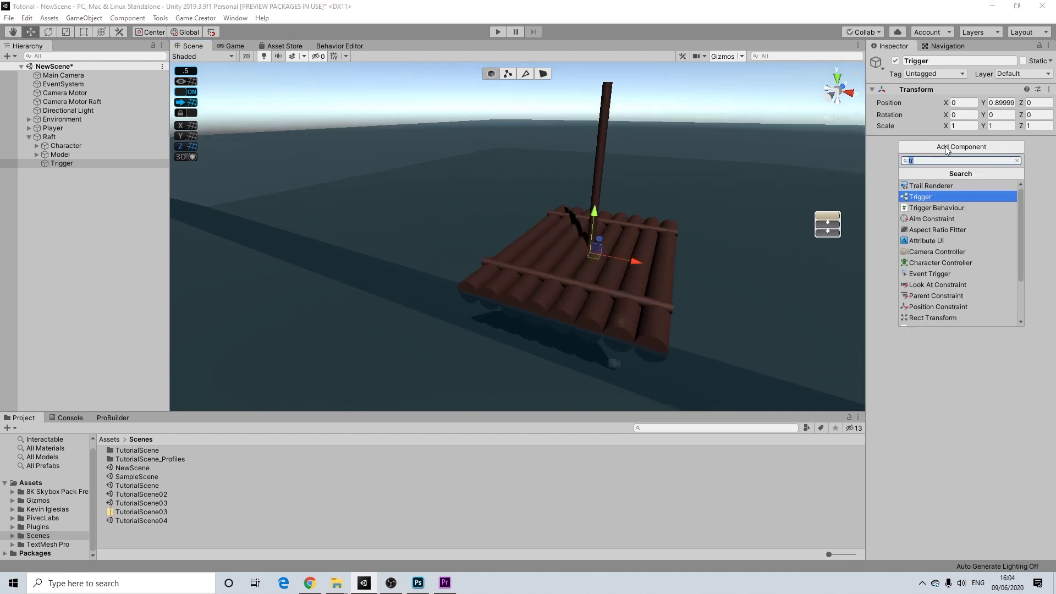
{"action": "type", "text": "box"}
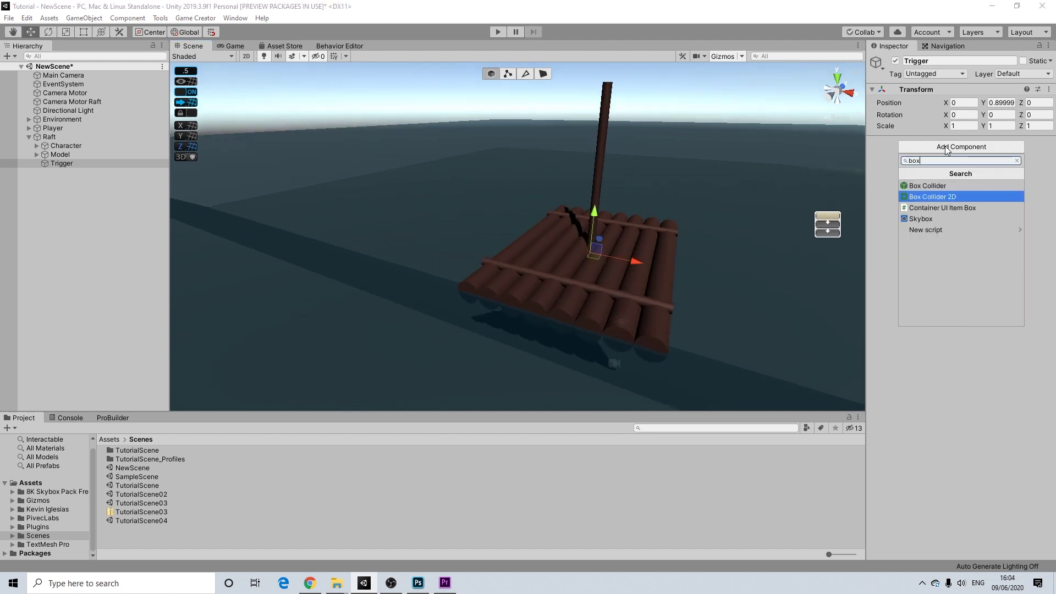
{"action": "left_click", "coordinate": [921, 186]}
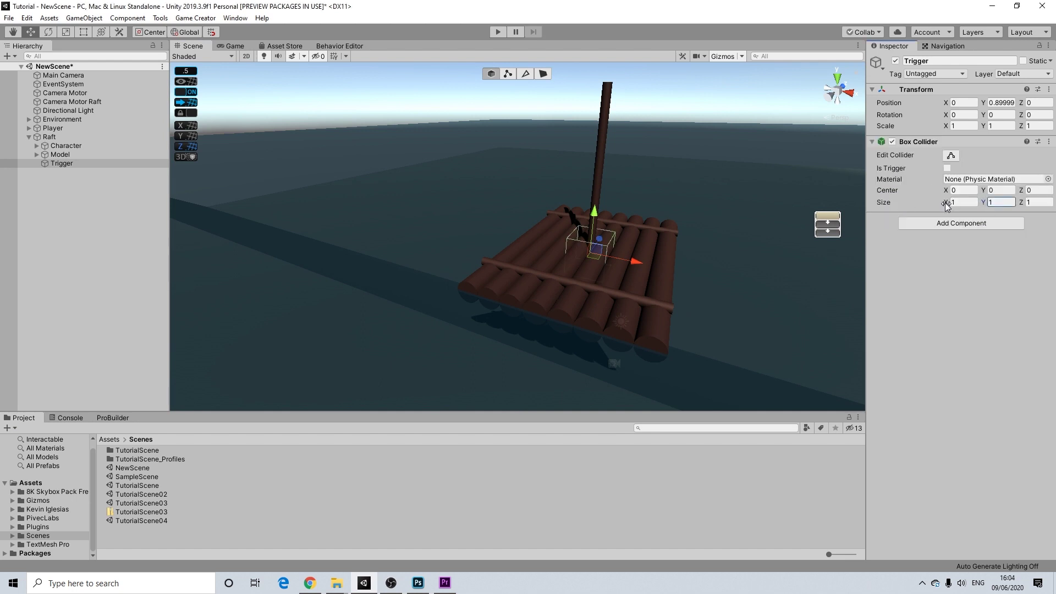
{"action": "left_click_drag", "start_coordinate": [947, 203], "coordinate": [48, 190]}
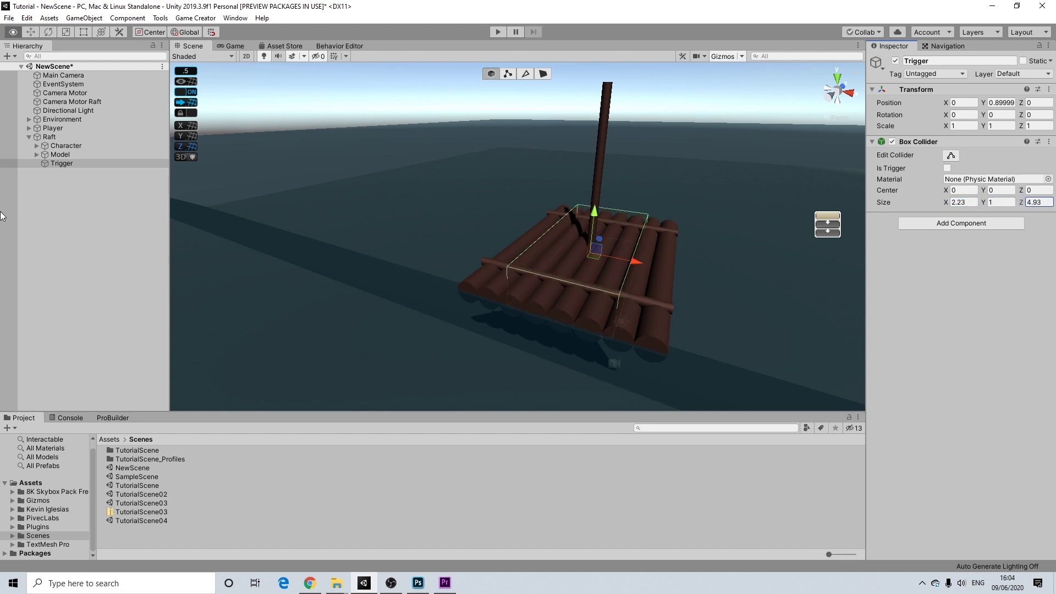
{"action": "mouse_move", "coordinate": [577, 181]}
{"action": "left_mouse_down", "text": "alt"}
{"action": "mouse_move", "coordinate": [533, 181]}
{"action": "mouse_move", "coordinate": [562, 181]}
{"action": "left_mouse_up", "text": "alt"}
{"action": "left_click_drag", "start_coordinate": [983, 204], "coordinate": [1003, 205]}
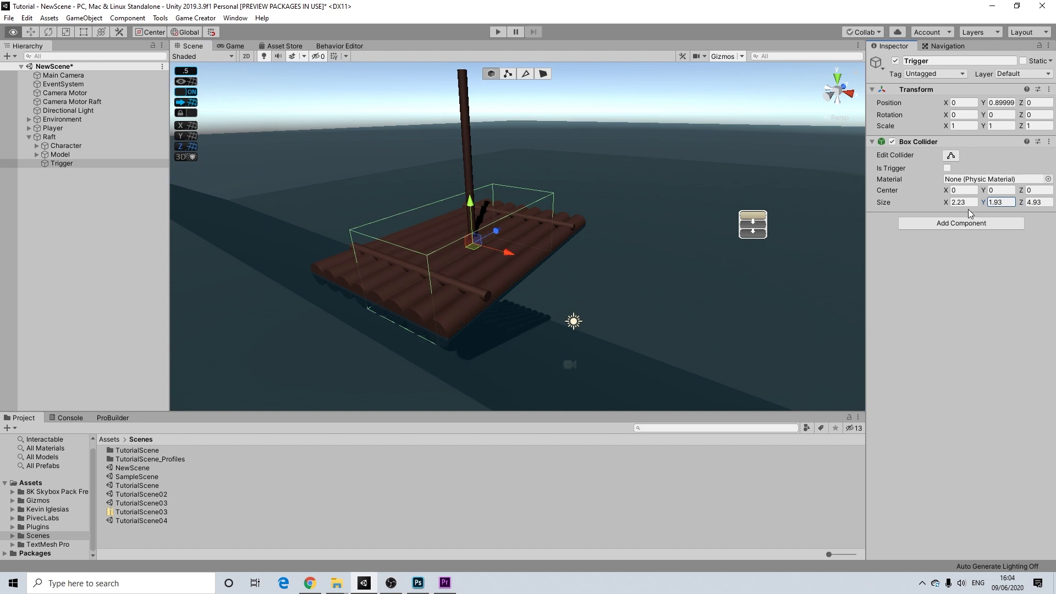
{"action": "left_click_drag", "start_coordinate": [650, 209], "coordinate": [673, 203], "text": "alt"}
{"action": "right_click_drag", "start_coordinate": [673, 203], "coordinate": [628, 212]}
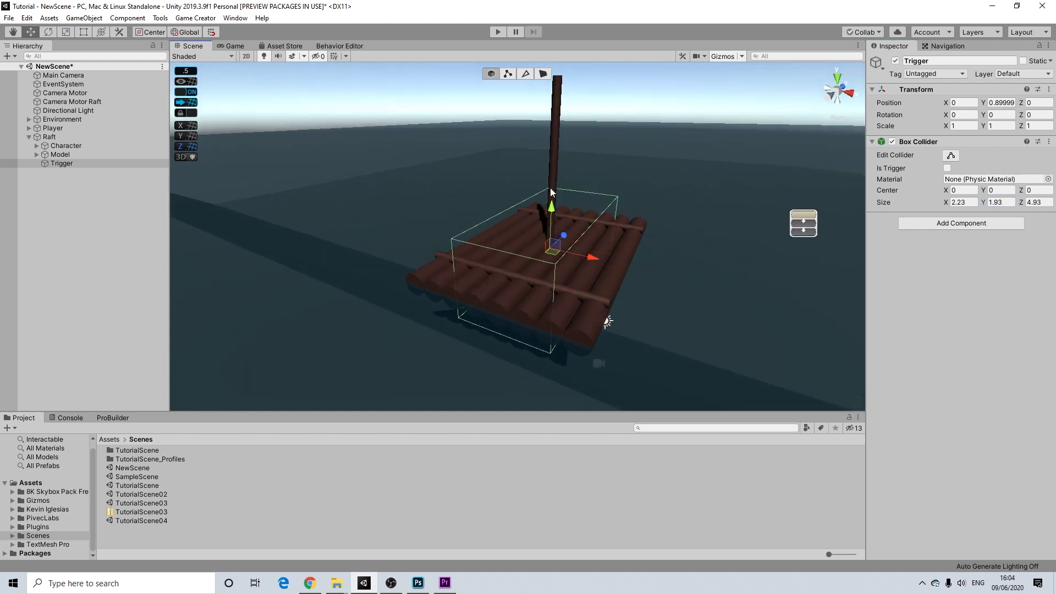
Enable Is Trigger on the Trigger object's Box Collider and collapse the component
{"action": "left_click", "coordinate": [648, 106]}
{"action": "right_click_drag", "start_coordinate": [639, 249], "coordinate": [625, 265]}
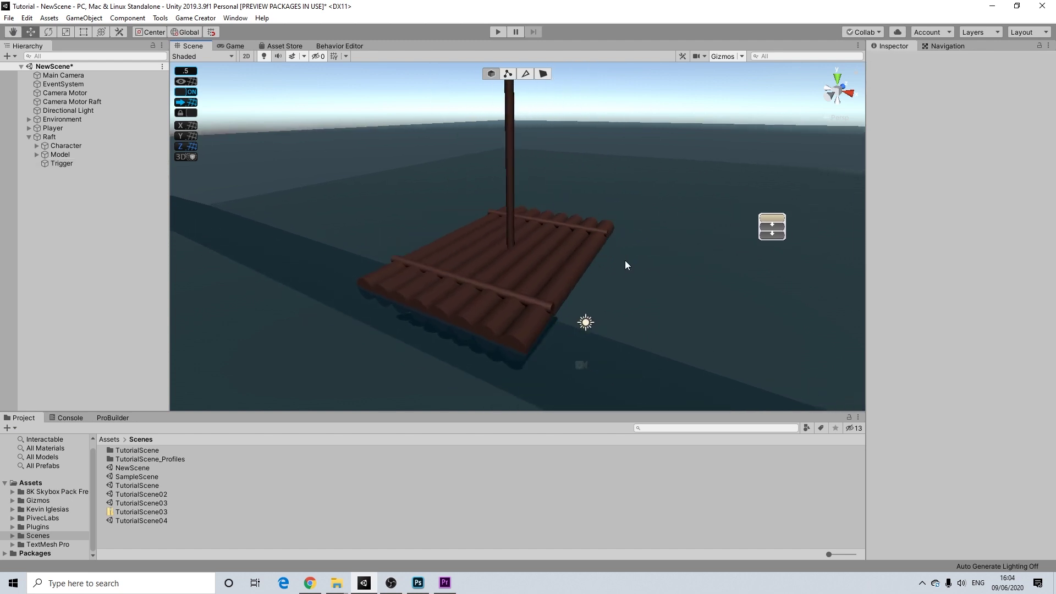
{"action": "left_click", "coordinate": [54, 166]}
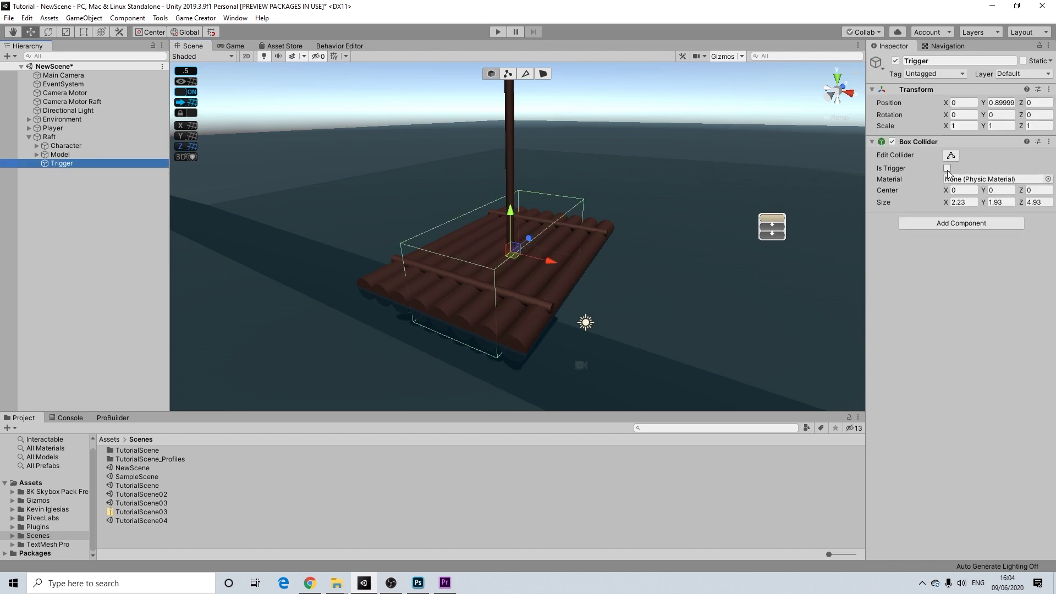
{"action": "left_click", "coordinate": [947, 168]}
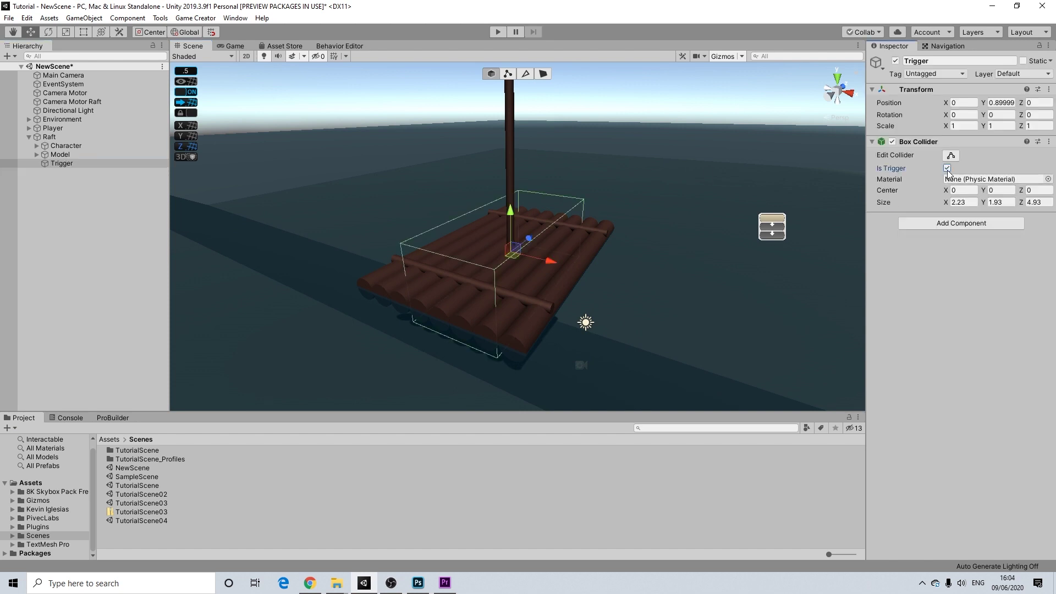
{"action": "left_click", "coordinate": [872, 142]}
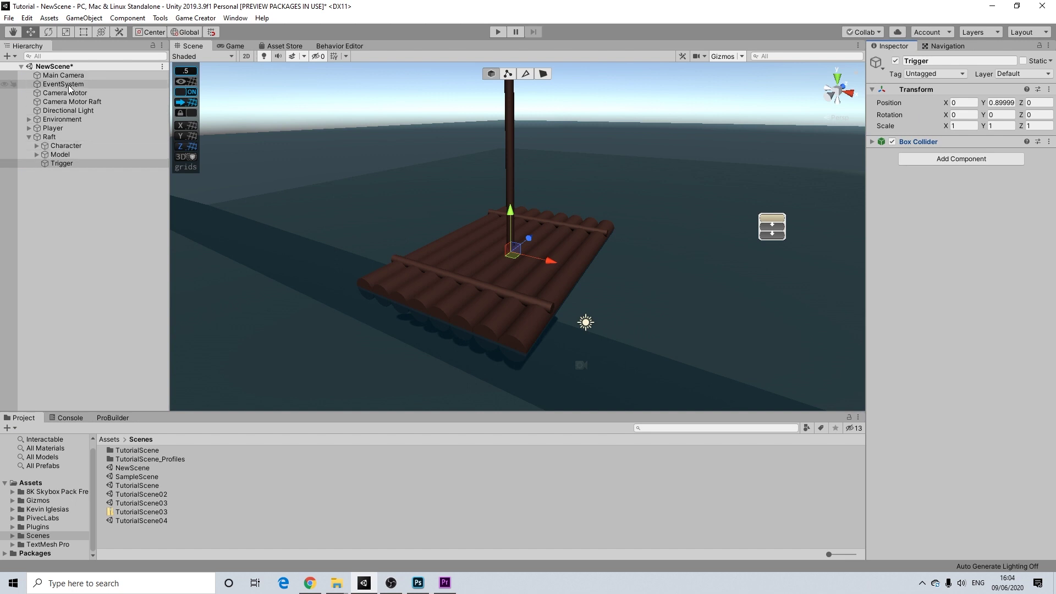
Delete the Camera Motor Raft object from the scene
{"action": "left_click", "coordinate": [79, 101]}
{"action": "key", "text": "Delete"}
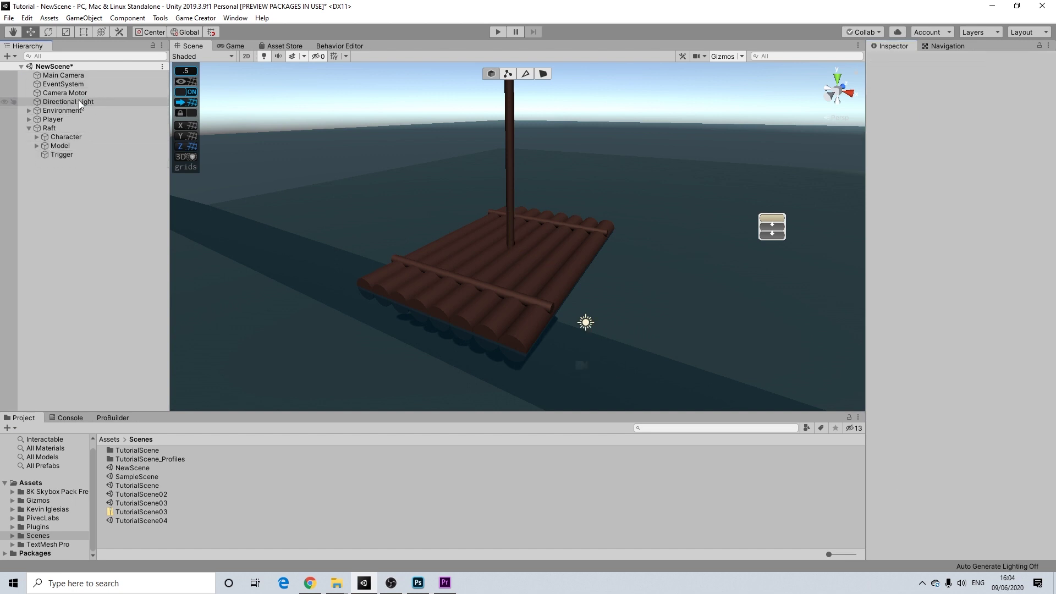
{"action": "left_click", "coordinate": [76, 94]}
{"action": "left_click", "coordinate": [48, 174]}
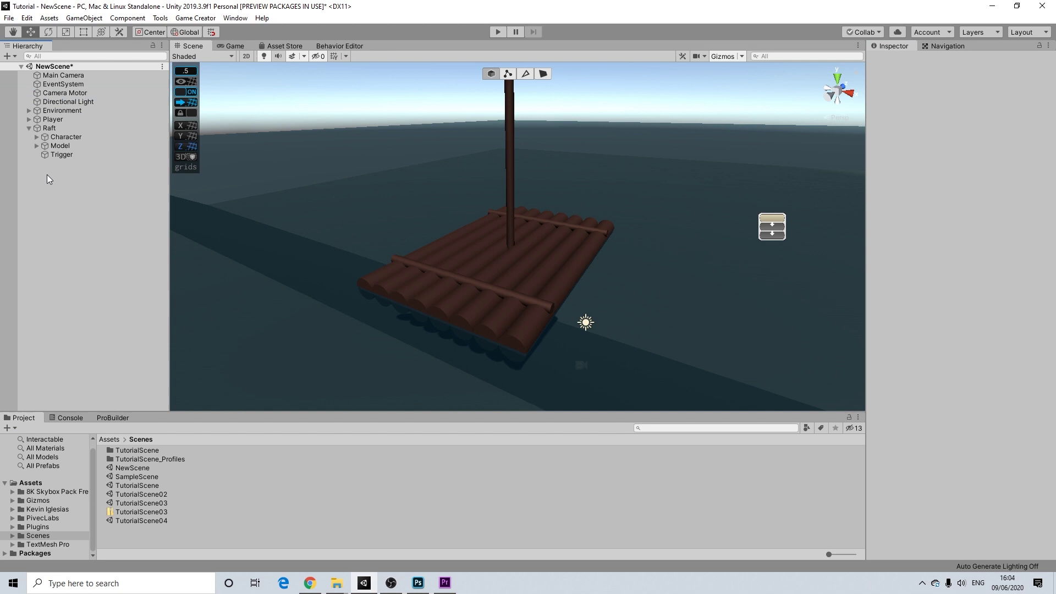
{"action": "right_click", "coordinate": [54, 200]}
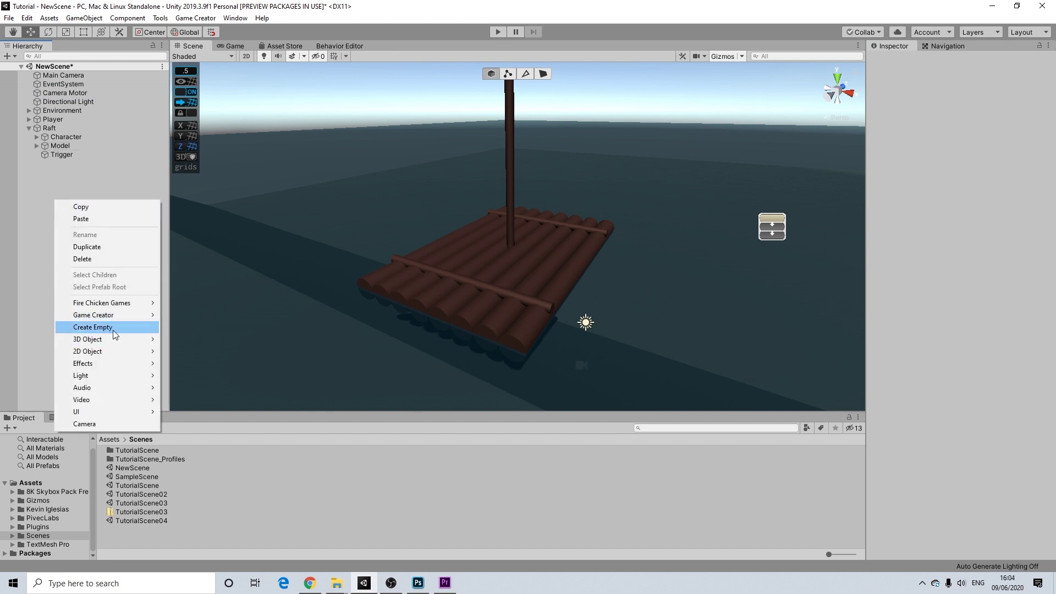
{"action": "left_click", "coordinate": [28, 125]}
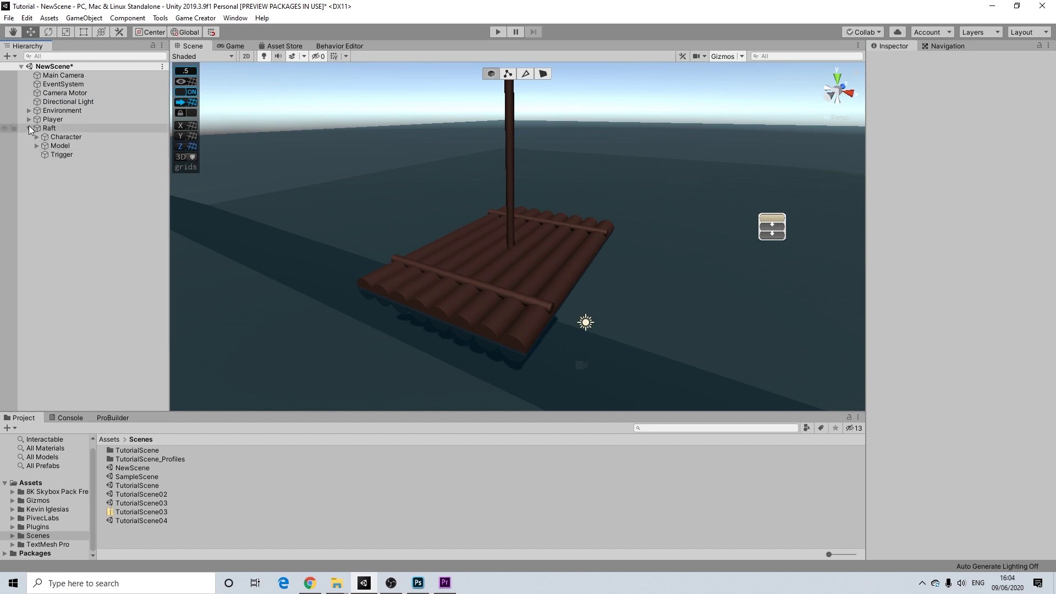
{"action": "left_click", "coordinate": [28, 128]}
{"action": "right_click", "coordinate": [49, 158]}
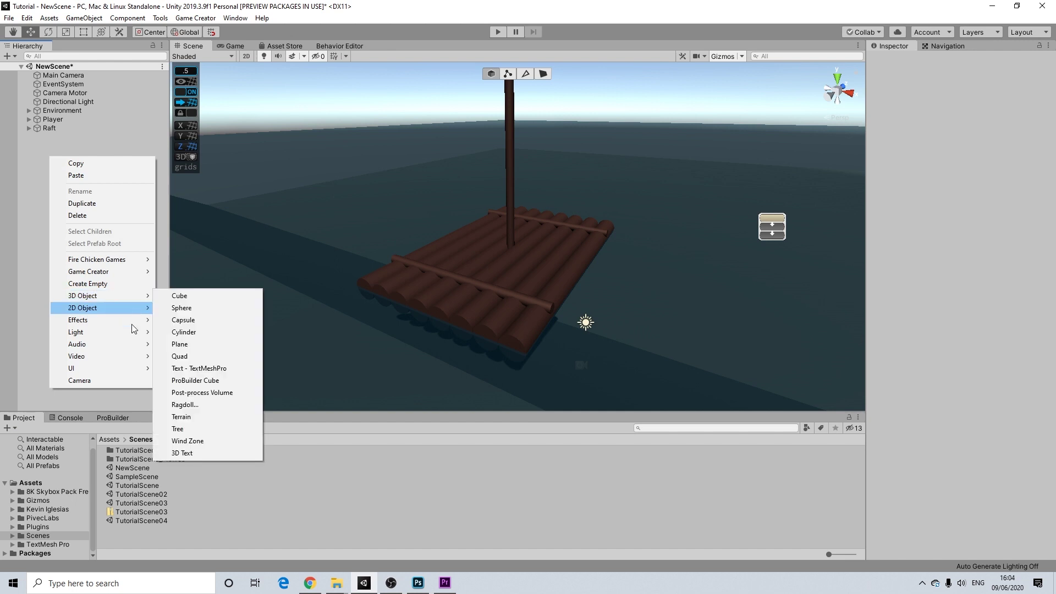
{"action": "mouse_move", "coordinate": [142, 275]}
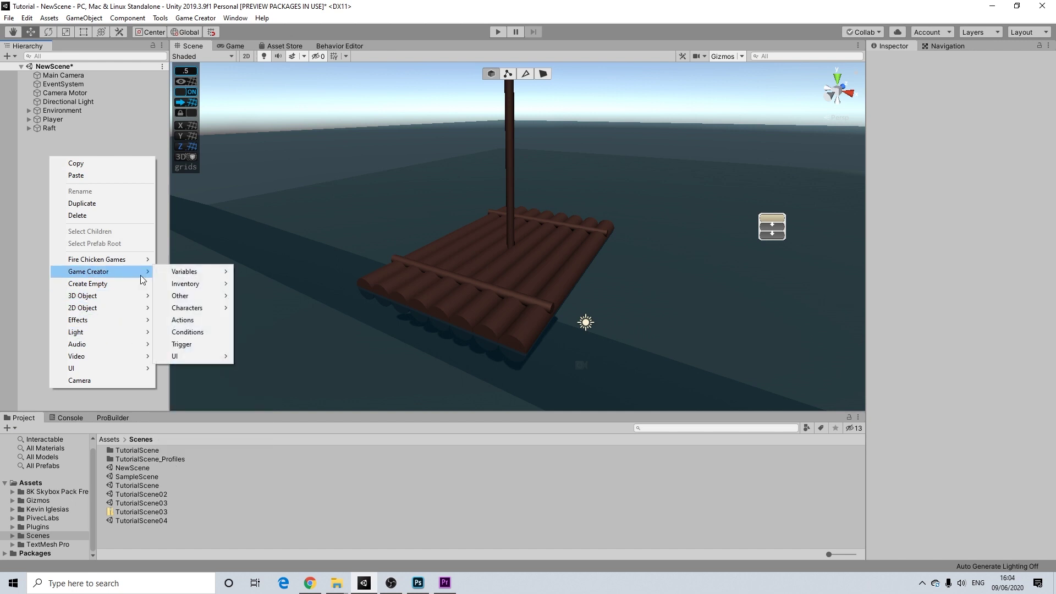
Duplicate Camera Motor directly below the original, name the copy Camera Motor Raft, and set its Initial Zoom to 8
{"action": "left_click", "coordinate": [68, 91]}
{"action": "left_click", "coordinate": [68, 91]}
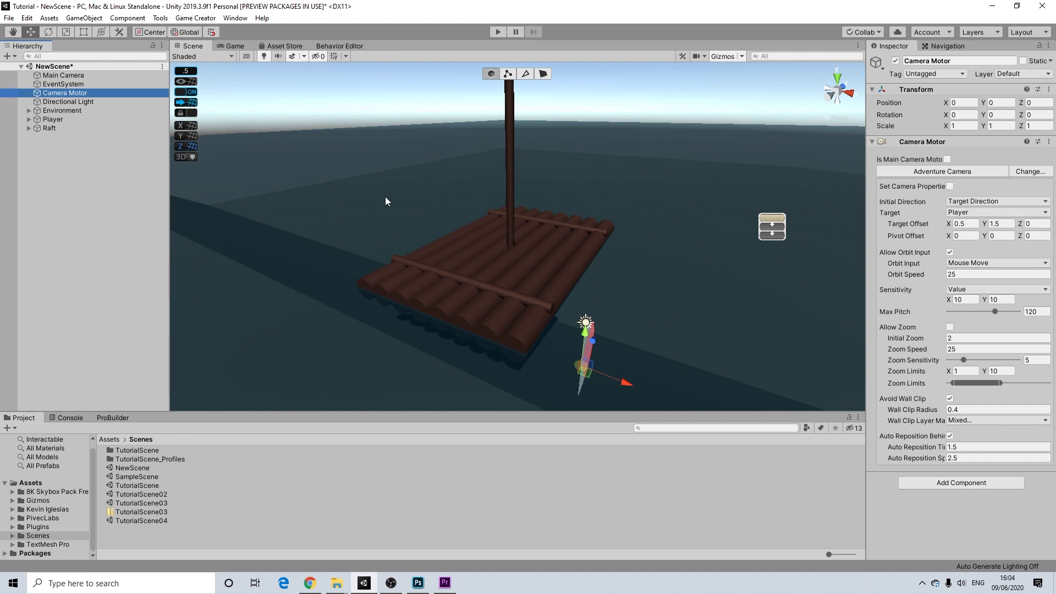
{"action": "key", "text": "ctrl+d"}
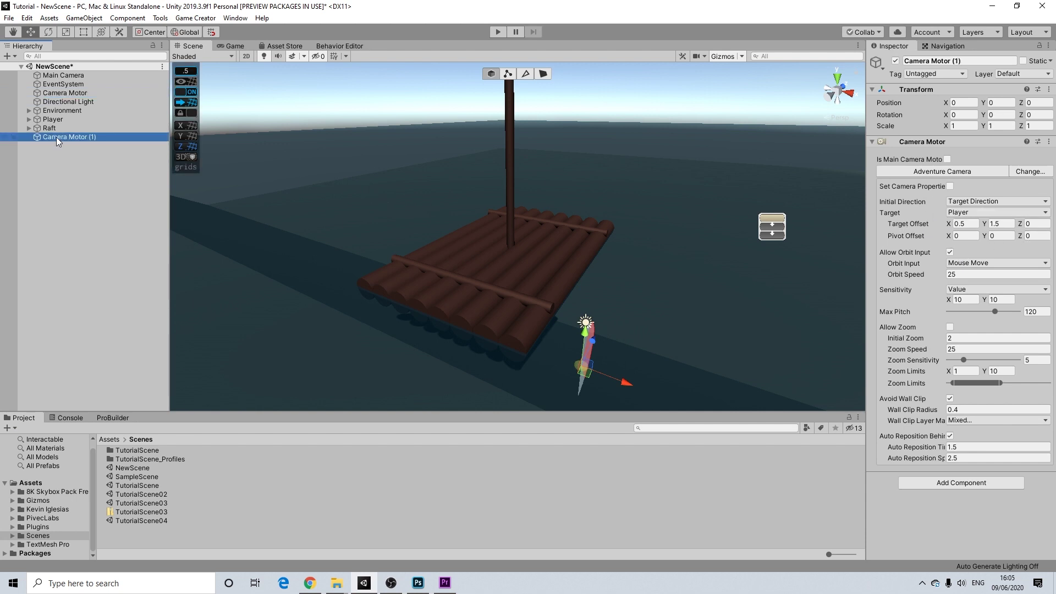
{"action": "left_click_drag", "start_coordinate": [56, 137], "coordinate": [53, 99]}
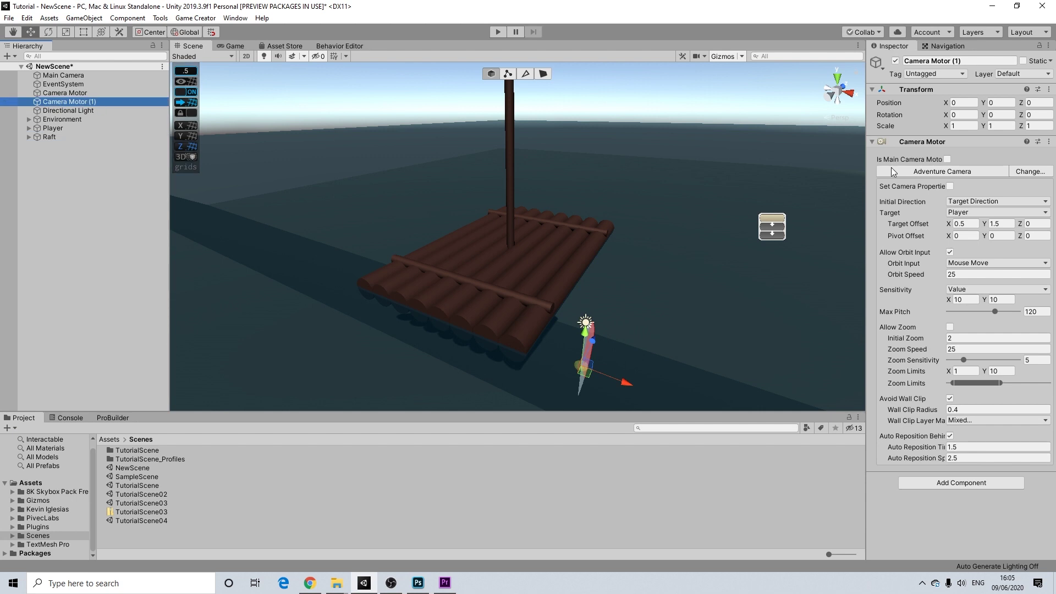
{"action": "double_click", "coordinate": [972, 59]}
{"action": "type", "text": "Raft"}
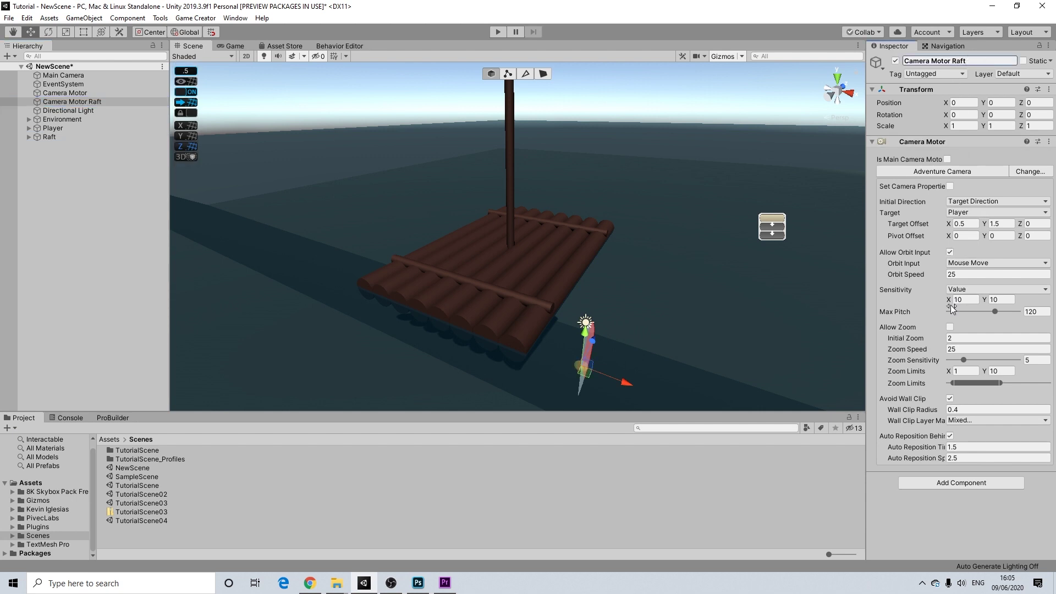
{"action": "left_click", "coordinate": [965, 339]}
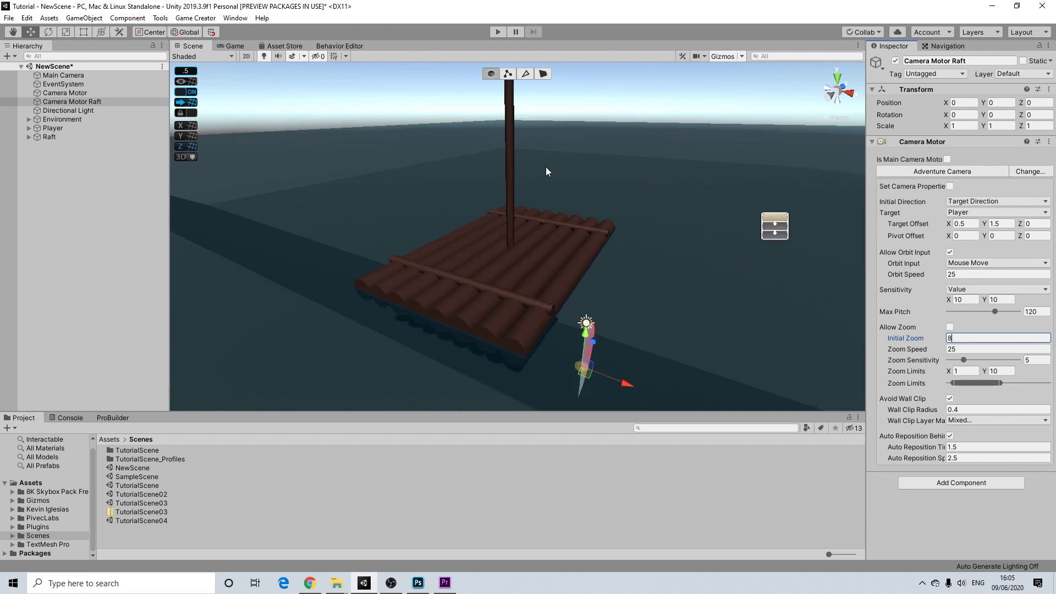
Create a Game Creator Marker as a child of Raft and place it on the deck at about X 0, Y 1.4, Z -2.5
{"action": "left_click", "coordinate": [30, 138]}
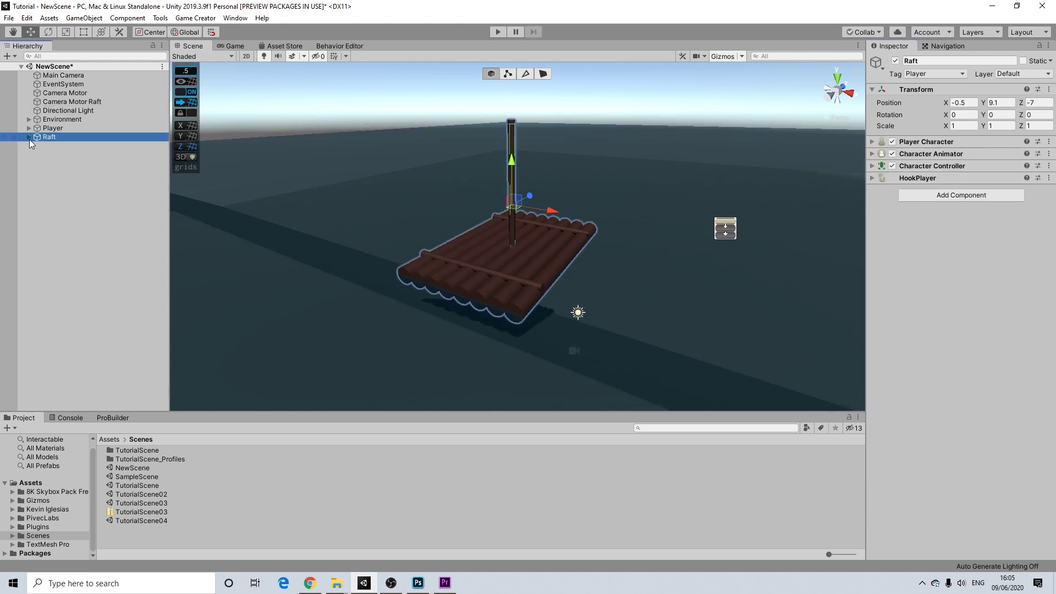
{"action": "left_click", "coordinate": [28, 137]}
{"action": "right_click", "coordinate": [49, 138]}
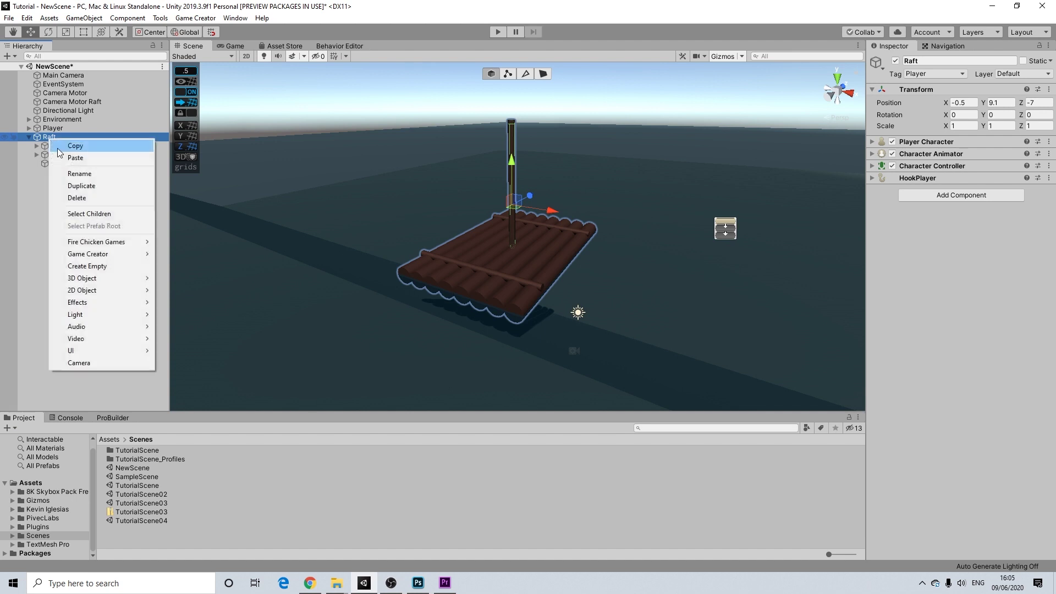
{"action": "mouse_move", "coordinate": [117, 254]}
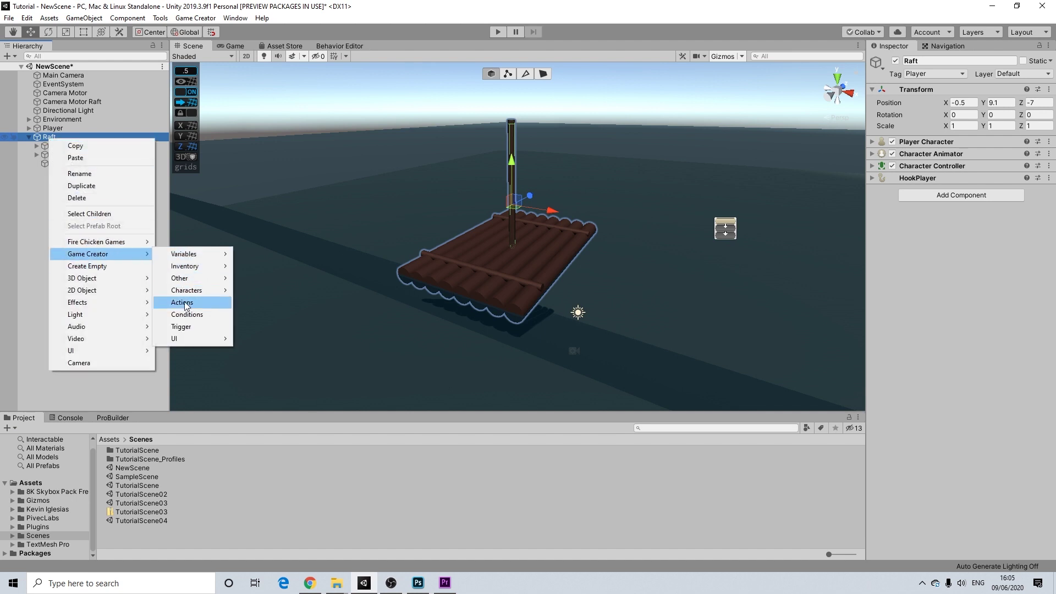
{"action": "mouse_move", "coordinate": [220, 280]}
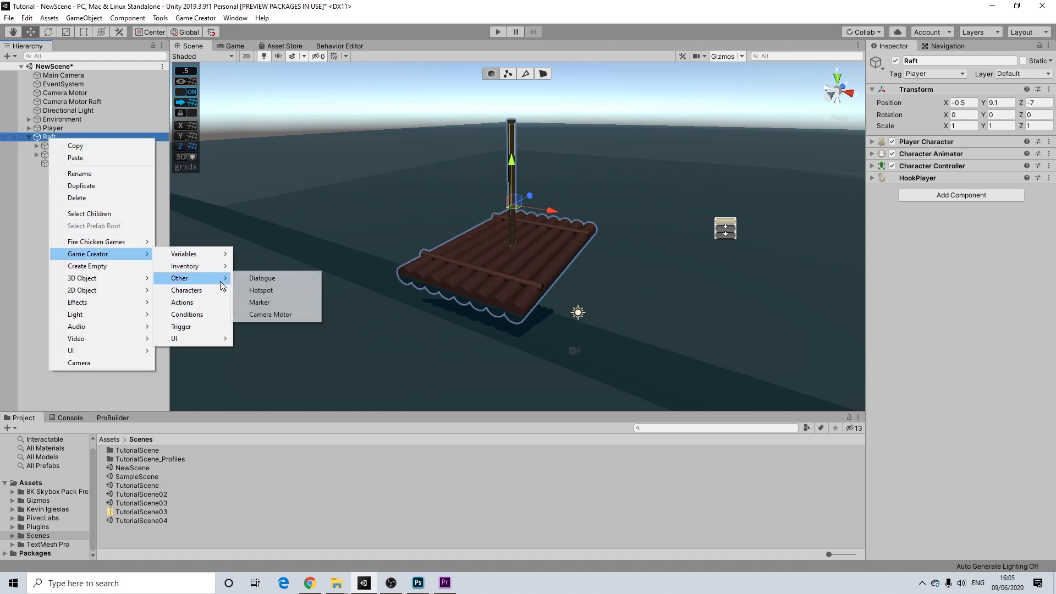
{"action": "left_click", "coordinate": [259, 303]}
{"action": "mouse_move", "coordinate": [530, 258]}
{"action": "left_mouse_down"}
{"action": "mouse_move", "coordinate": [500, 284]}
{"action": "mouse_move", "coordinate": [466, 258]}
{"action": "mouse_move", "coordinate": [467, 228]}
{"action": "left_mouse_up"}
Examine the marker's placement and arrow direction on the raft deck from several angles
{"action": "left_click_drag", "start_coordinate": [488, 280], "coordinate": [514, 283], "text": "alt"}
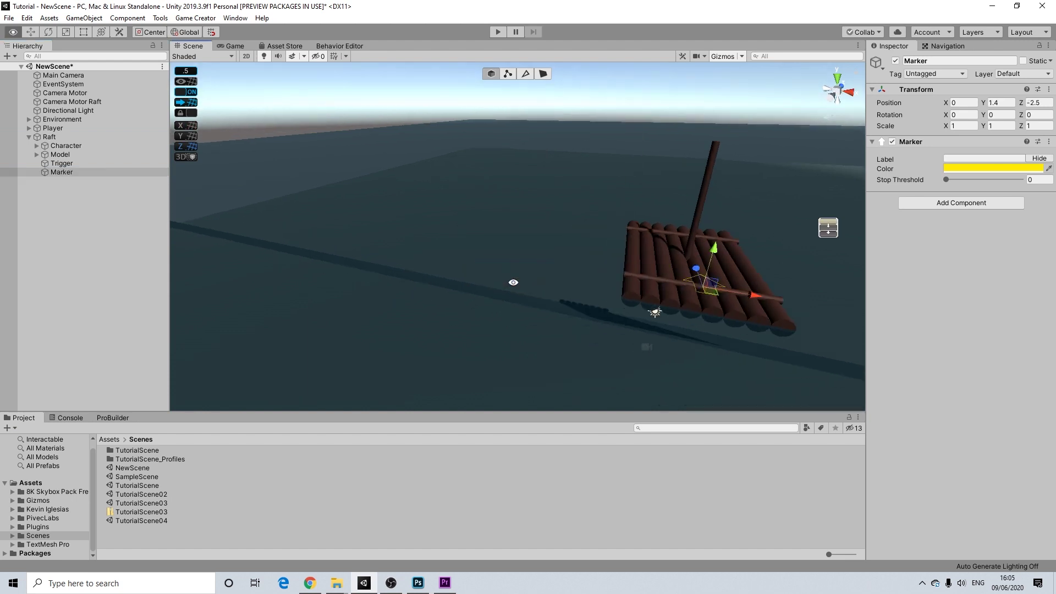
{"action": "key", "text": "f"}
{"action": "scroll", "coordinate": [526, 259], "scroll_direction": "up", "scroll_amount": 2}
{"action": "scroll", "coordinate": [526, 262], "scroll_direction": "up", "scroll_amount": 5}
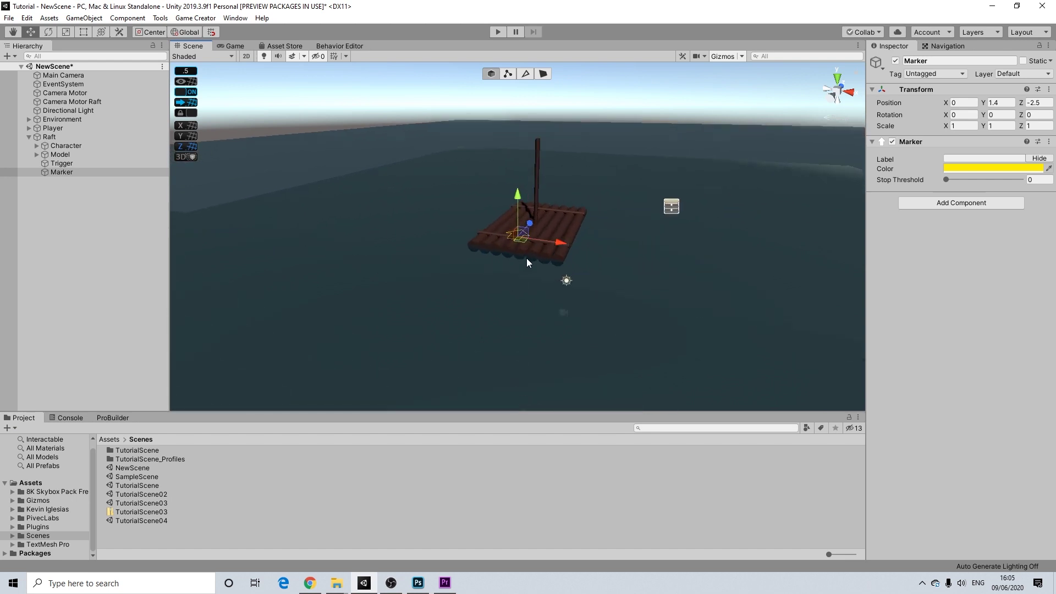
{"action": "left_click_drag", "start_coordinate": [527, 263], "coordinate": [444, 234], "text": "alt"}
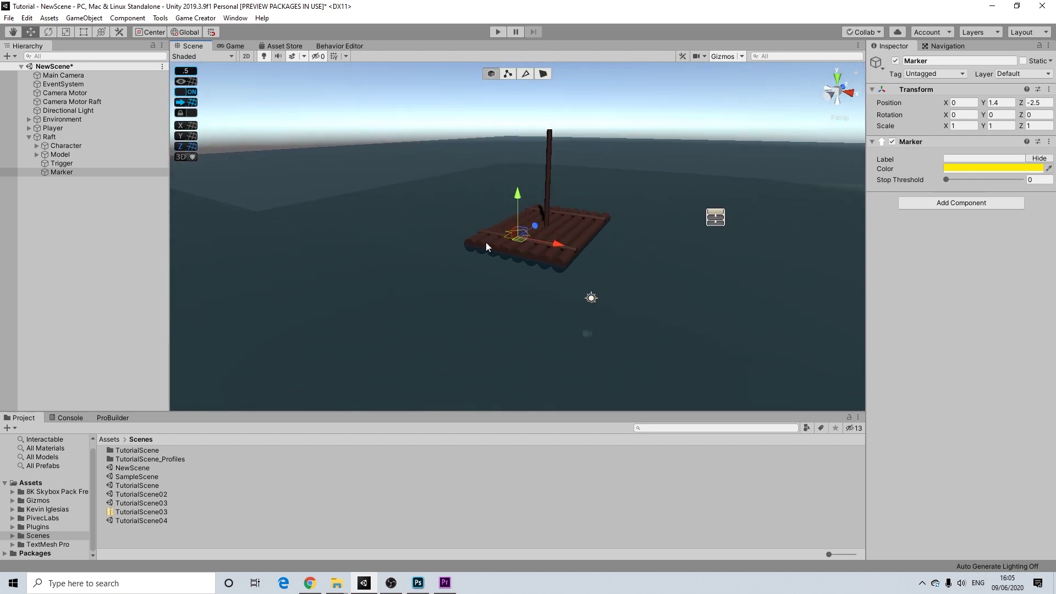
{"action": "scroll", "coordinate": [519, 251], "scroll_direction": "up", "scroll_amount": 8}
{"action": "left_click_drag", "start_coordinate": [520, 251], "coordinate": [479, 251], "text": "alt"}
{"action": "scroll", "coordinate": [480, 270], "scroll_direction": "down", "scroll_amount": 6}
{"action": "scroll", "coordinate": [469, 257], "scroll_direction": "up", "scroll_amount": 4}
{"action": "scroll", "coordinate": [462, 262], "scroll_direction": "up", "scroll_amount": 3}
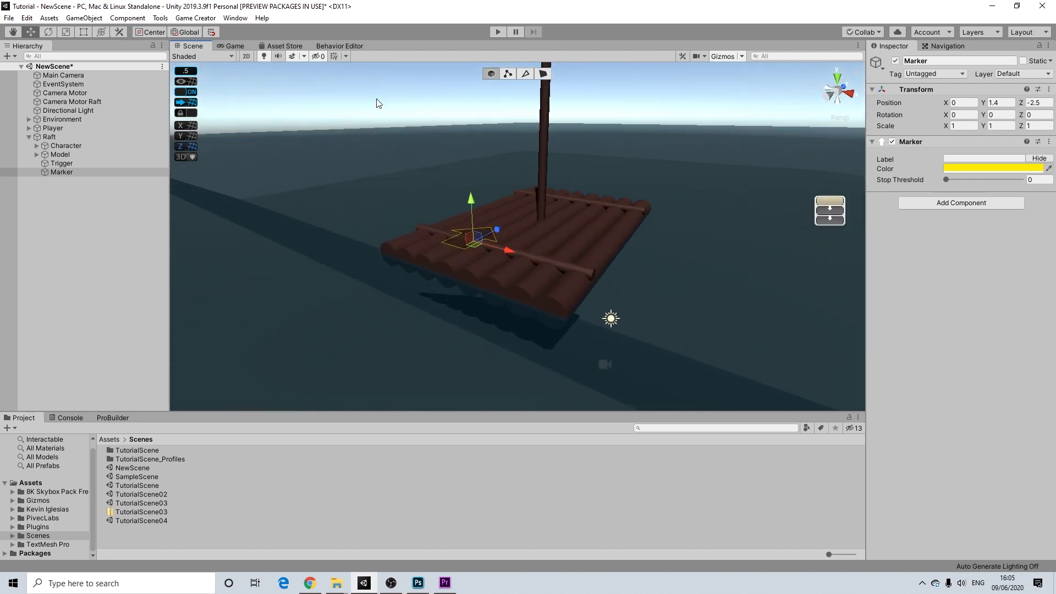
{"action": "left_click", "coordinate": [378, 101]}
{"action": "mouse_move", "coordinate": [477, 215]}
{"action": "left_mouse_down", "text": "alt"}
{"action": "mouse_move", "coordinate": [530, 245]}
{"action": "mouse_move", "coordinate": [616, 247]}
{"action": "mouse_move", "coordinate": [719, 224]}
{"action": "mouse_move", "coordinate": [597, 292]}
{"action": "mouse_move", "coordinate": [555, 289]}
{"action": "left_mouse_up", "text": "alt"}
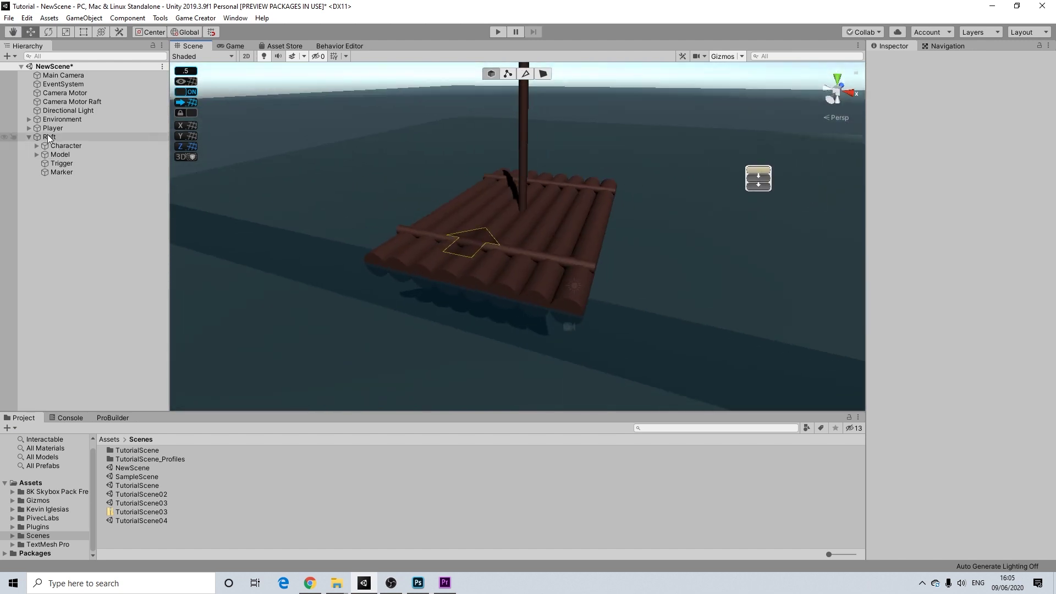
Make the Marker a child of the Trigger object inside Raft
{"action": "left_click", "coordinate": [47, 135]}
{"action": "left_click", "coordinate": [62, 170]}
{"action": "left_click", "coordinate": [69, 165]}
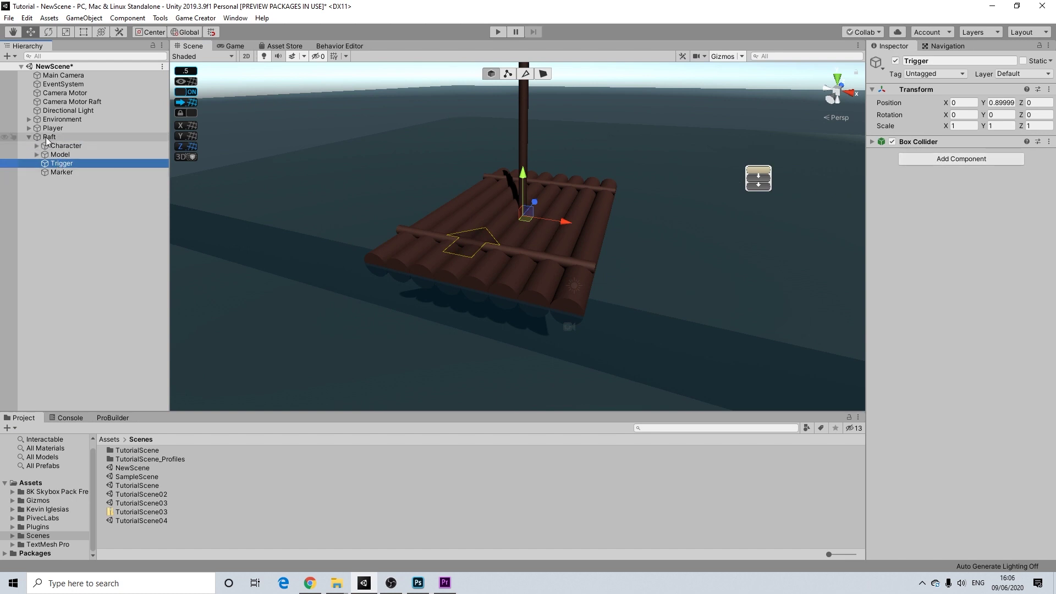
{"action": "right_click", "coordinate": [67, 163]}
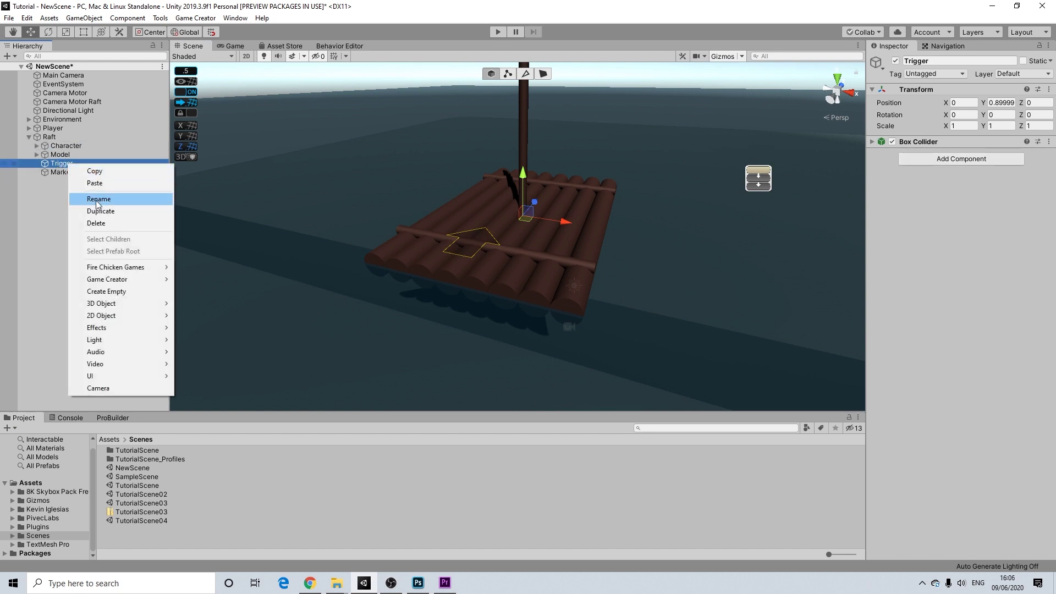
{"action": "left_click", "coordinate": [57, 174]}
{"action": "left_click_drag", "start_coordinate": [57, 174], "coordinate": [60, 165]}
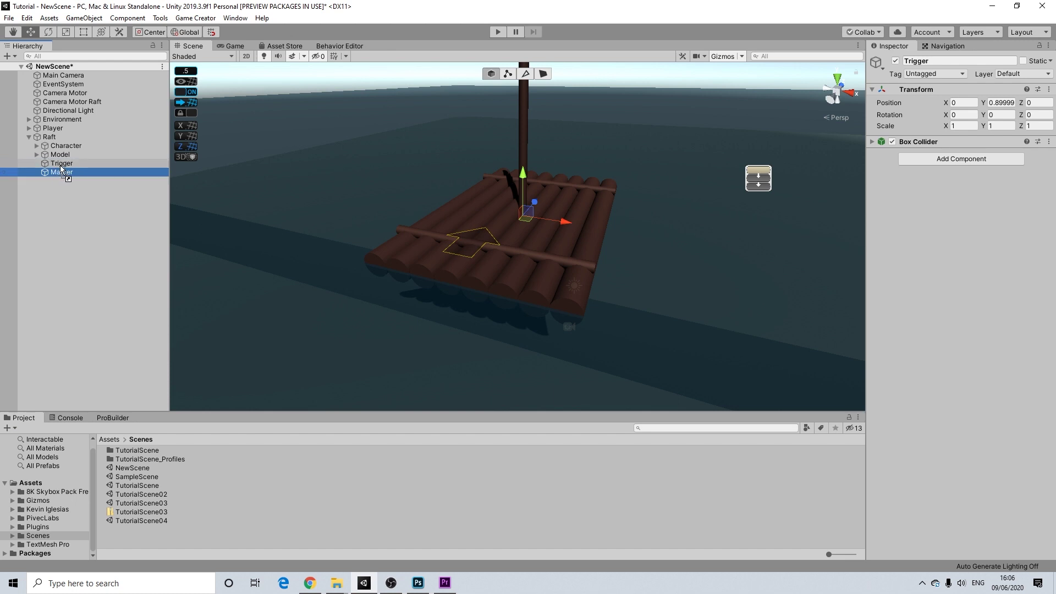
Add a UI Canvas as a child of the raft's Trigger object and set its Render Mode to World Space
{"action": "right_click", "coordinate": [61, 165]}
{"action": "mouse_move", "coordinate": [131, 304]}
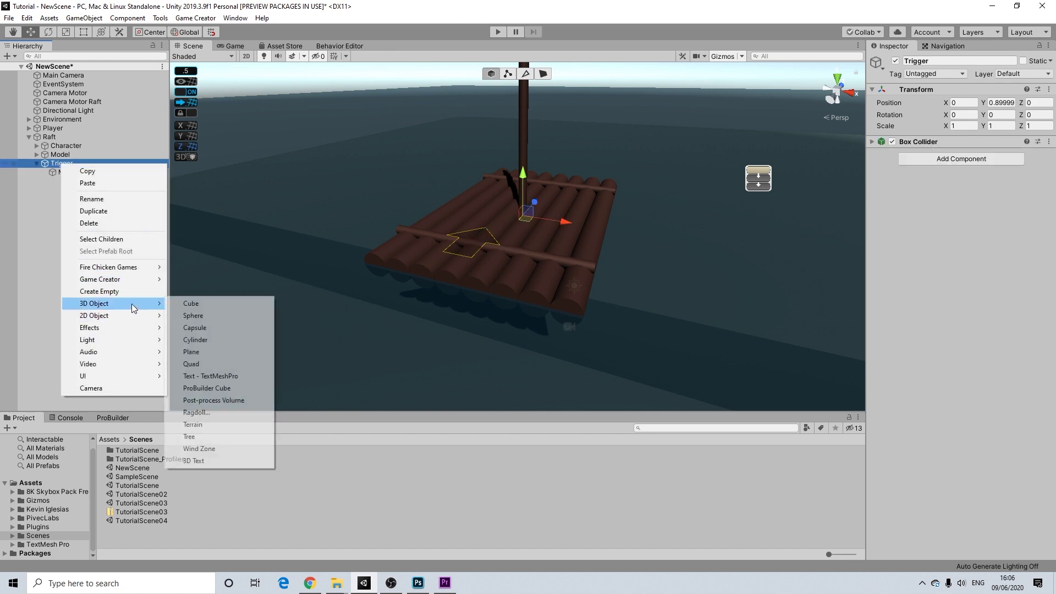
{"action": "mouse_move", "coordinate": [156, 377]}
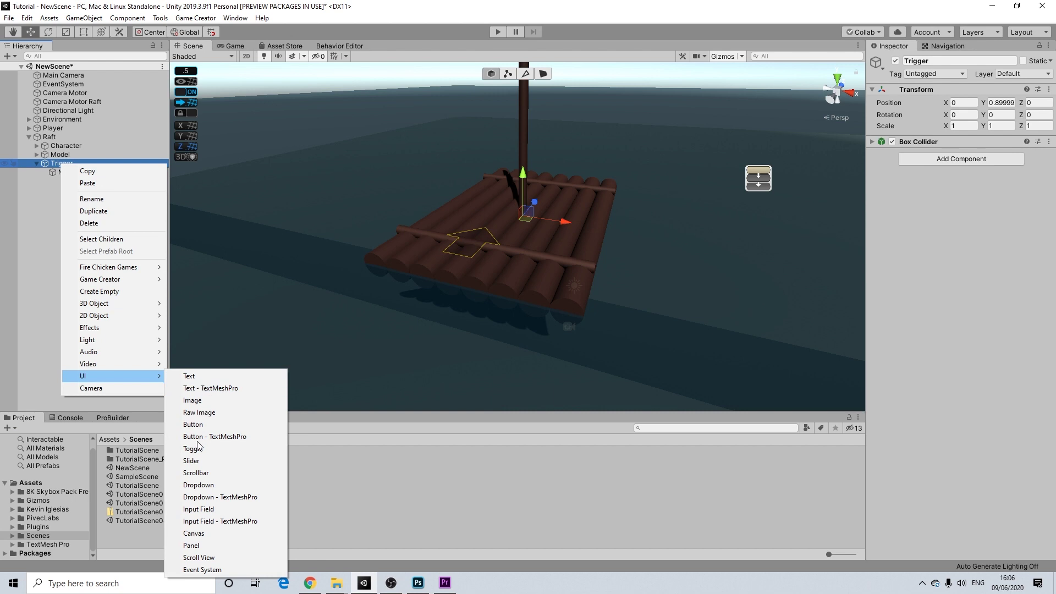
{"action": "left_click", "coordinate": [194, 533]}
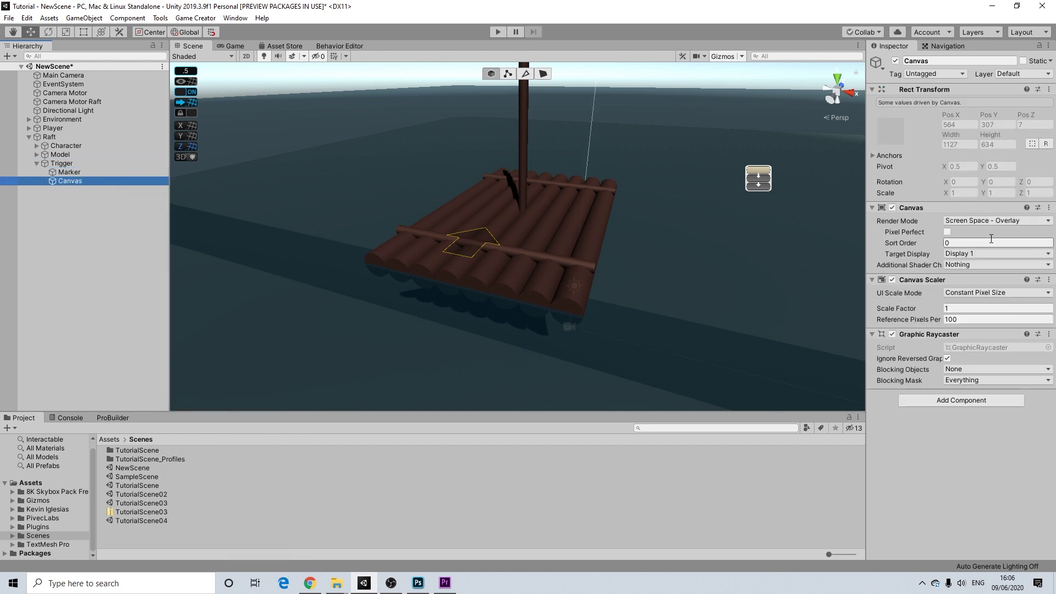
{"action": "left_click", "coordinate": [995, 220]}
{"action": "left_click", "coordinate": [984, 258]}
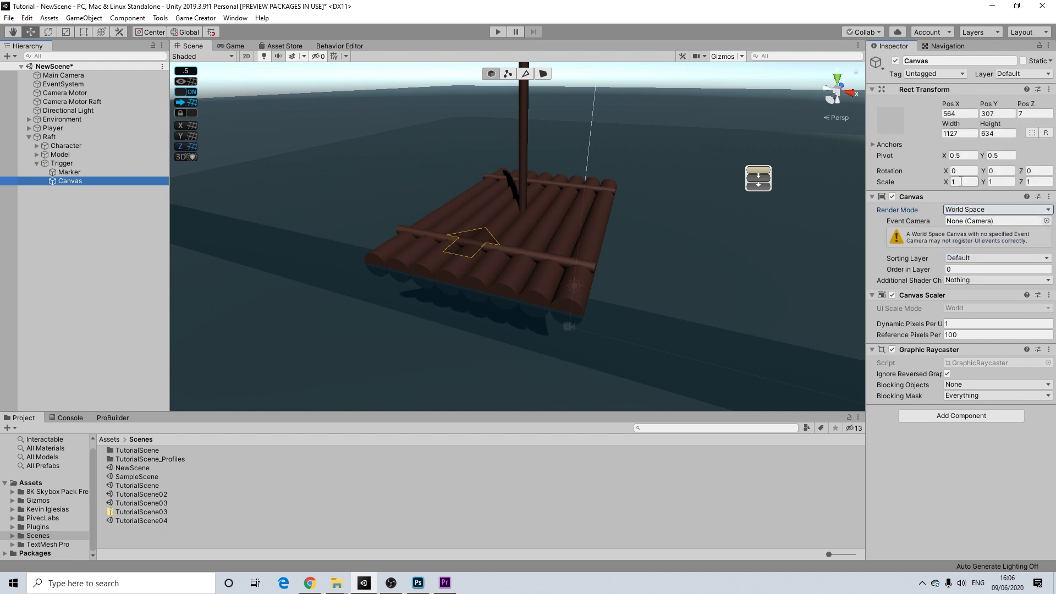
Scale the Canvas to 0.001 on the X, Y and Z axes
{"action": "left_click_drag", "start_coordinate": [960, 182], "coordinate": [912, 181]}
{"action": "type", "text": "0.001"}
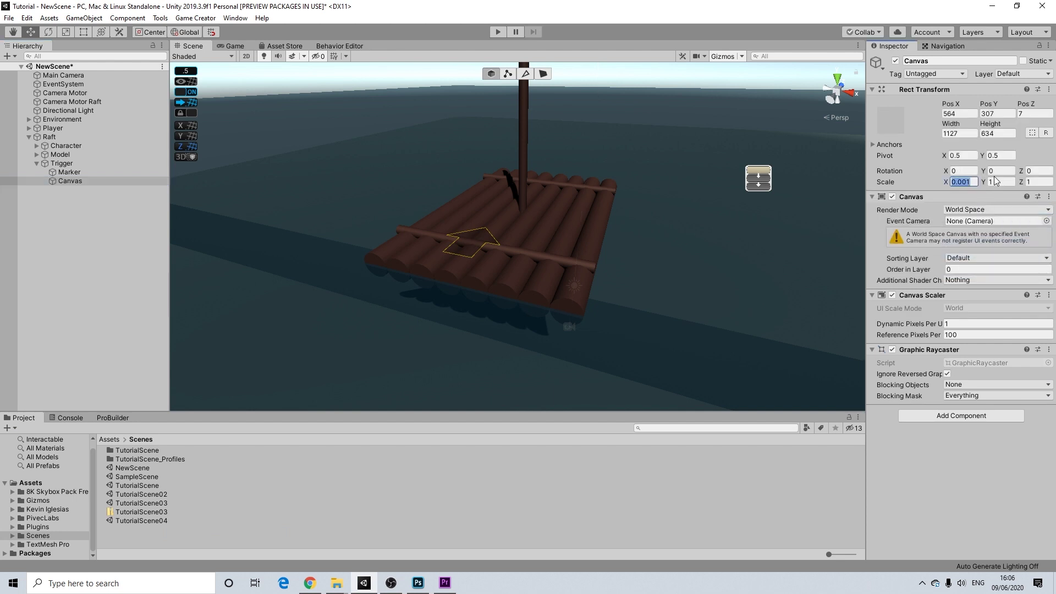
{"action": "key", "text": "Tab"}
{"action": "type", "text": "0.001"}
{"action": "key", "text": "Tab"}
{"action": "type", "text": "0.001"}
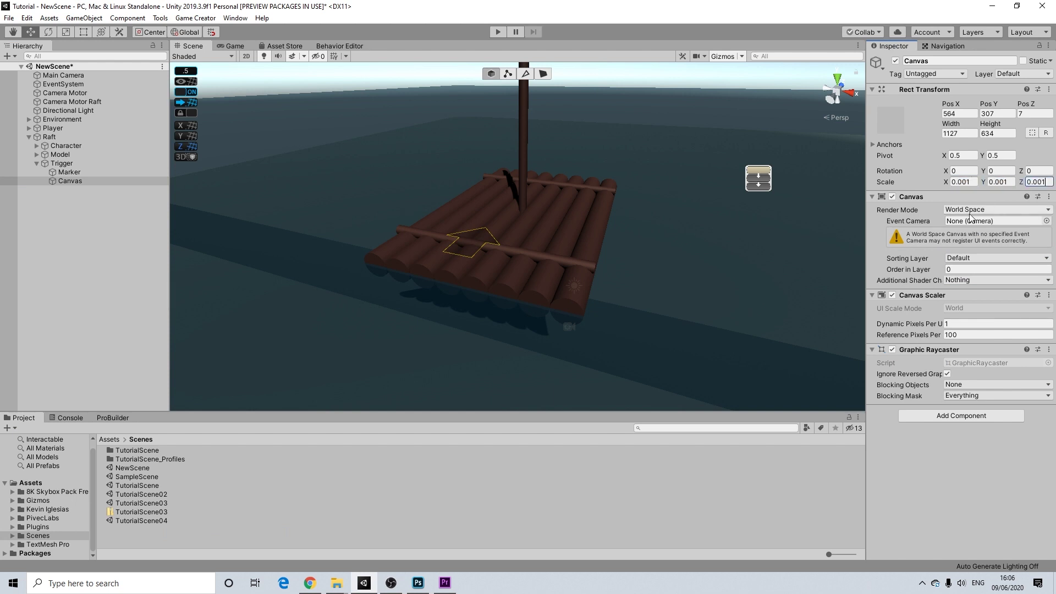
Set the Canvas position to Pos X 0 and Pos Y 10, and frame it in the scene together with the raft
{"action": "left_click", "coordinate": [951, 114]}
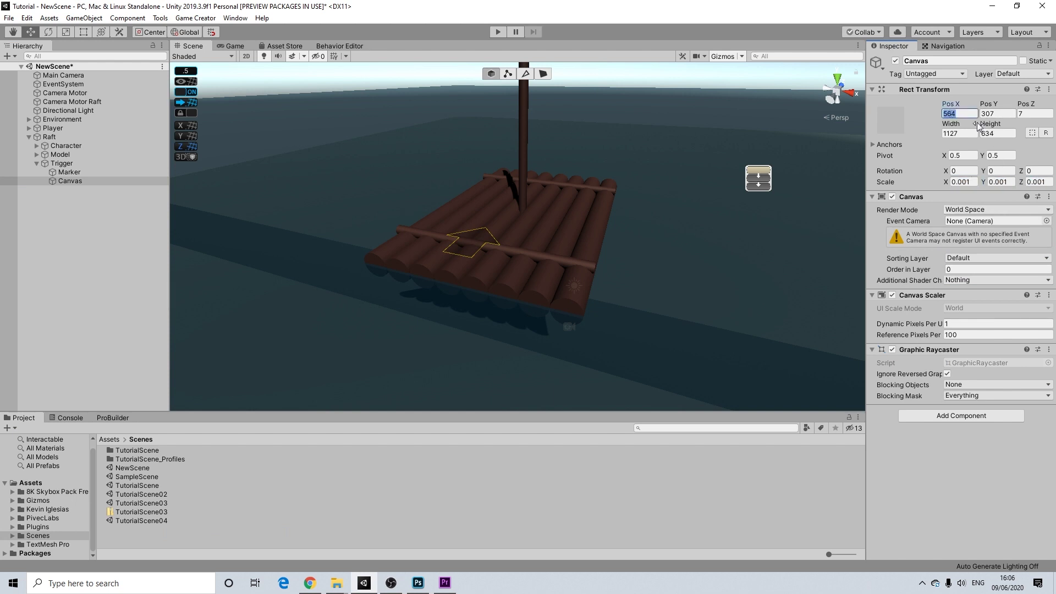
{"action": "key", "text": "Tab"}
{"action": "type", "text": "10"}
{"action": "left_click_drag", "start_coordinate": [675, 184], "coordinate": [687, 161], "text": "alt"}
{"action": "left_click", "coordinate": [75, 183]}
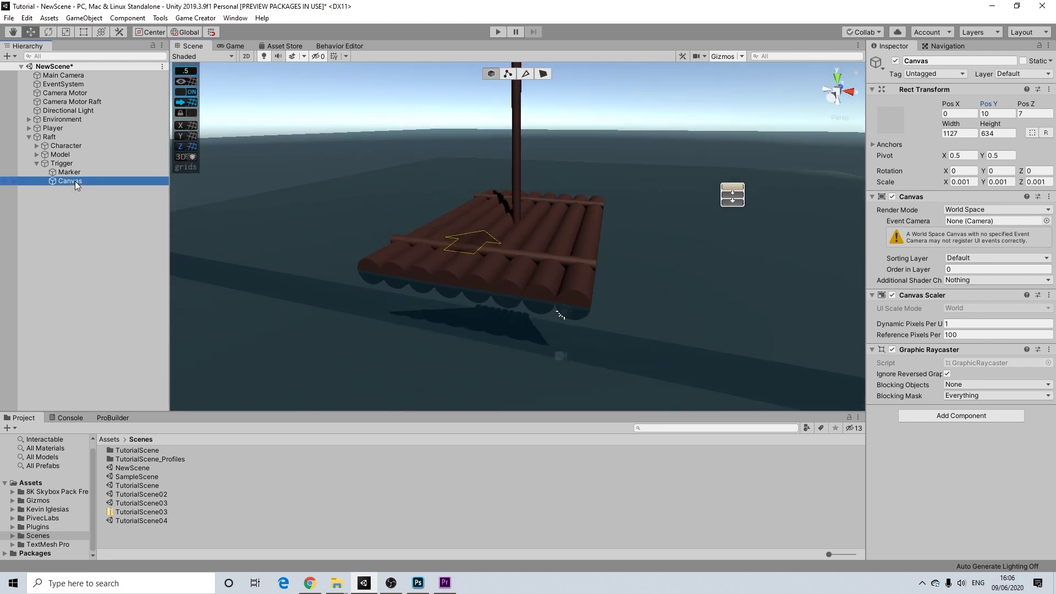
{"action": "left_click", "coordinate": [586, 54]}
{"action": "key", "text": "f"}
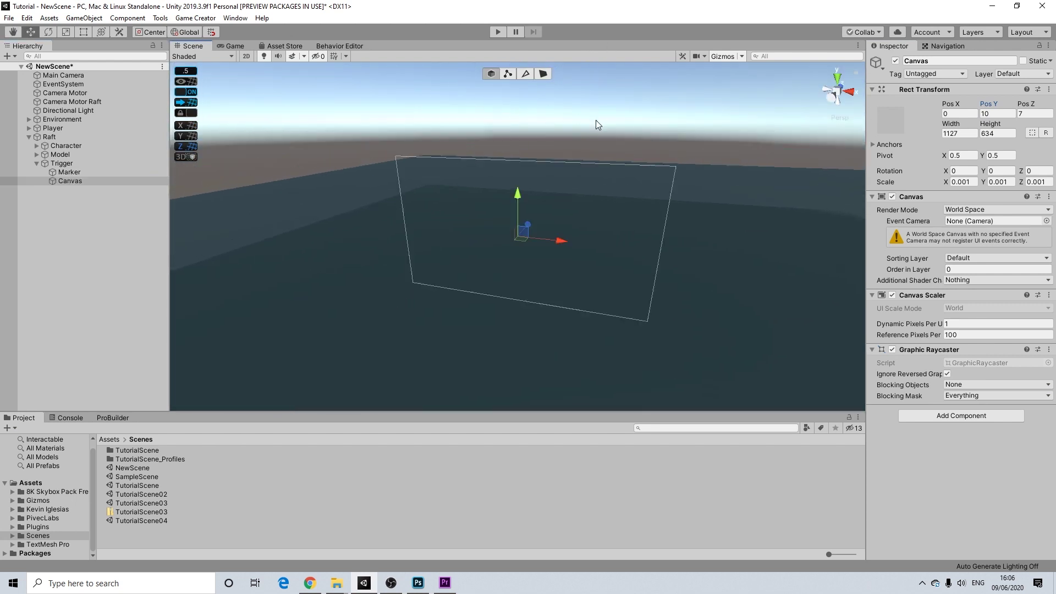
{"action": "scroll", "coordinate": [572, 215], "scroll_direction": "down", "scroll_amount": 5}
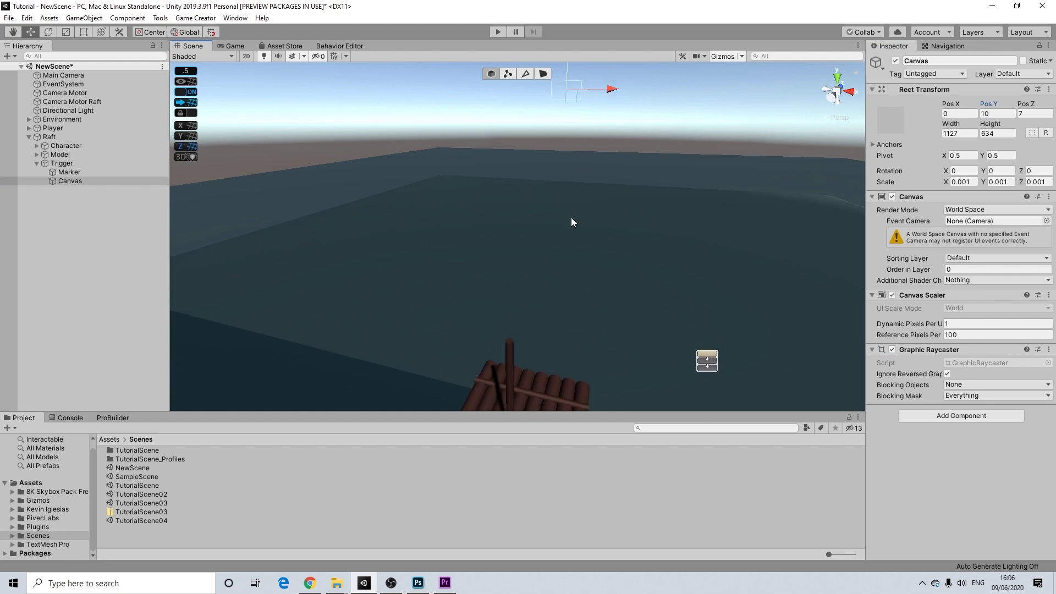
Move the Canvas down to just above the raft deck by the mast, at about Pos Y 2, Pos Z -0.5
{"action": "left_click_drag", "start_coordinate": [550, 95], "coordinate": [562, 279]}
{"action": "key", "text": "f"}
{"action": "scroll", "coordinate": [558, 326], "scroll_direction": "down", "scroll_amount": 3}
{"action": "scroll", "coordinate": [558, 326], "scroll_direction": "down", "scroll_amount": 5}
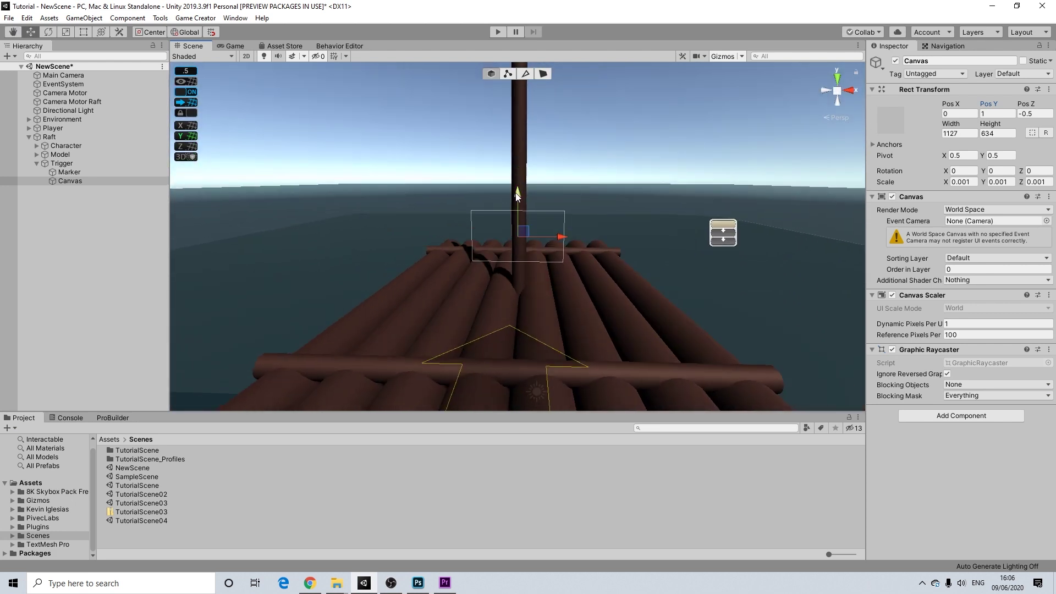
{"action": "left_click_drag", "start_coordinate": [516, 193], "coordinate": [519, 158]}
{"action": "left_click_drag", "start_coordinate": [529, 256], "coordinate": [515, 297], "text": "alt"}
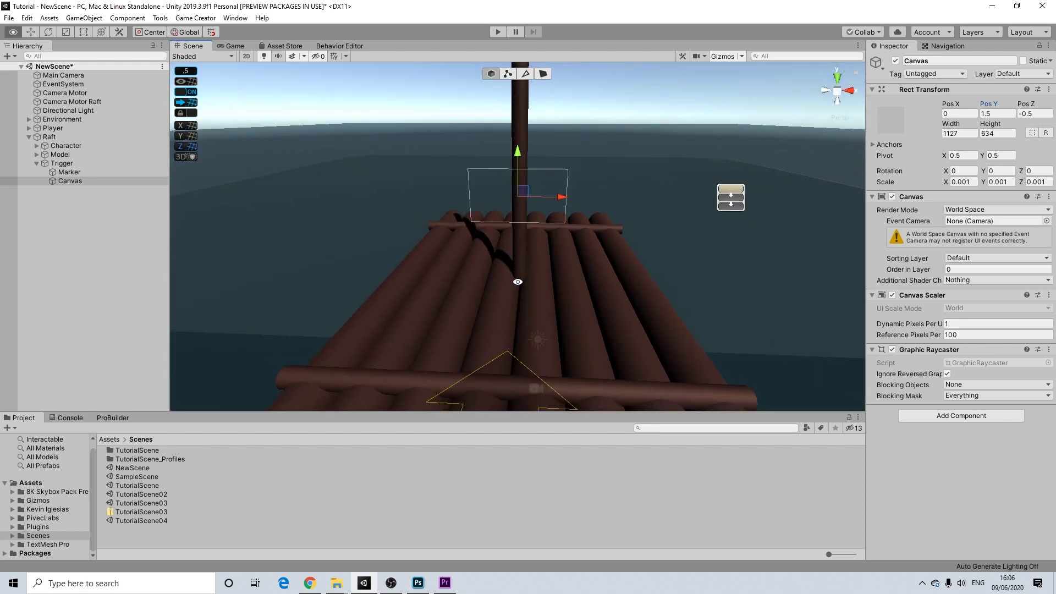
{"action": "left_click_drag", "start_coordinate": [520, 131], "coordinate": [519, 123]}
{"action": "left_click_drag", "start_coordinate": [514, 171], "coordinate": [503, 204], "text": "alt"}
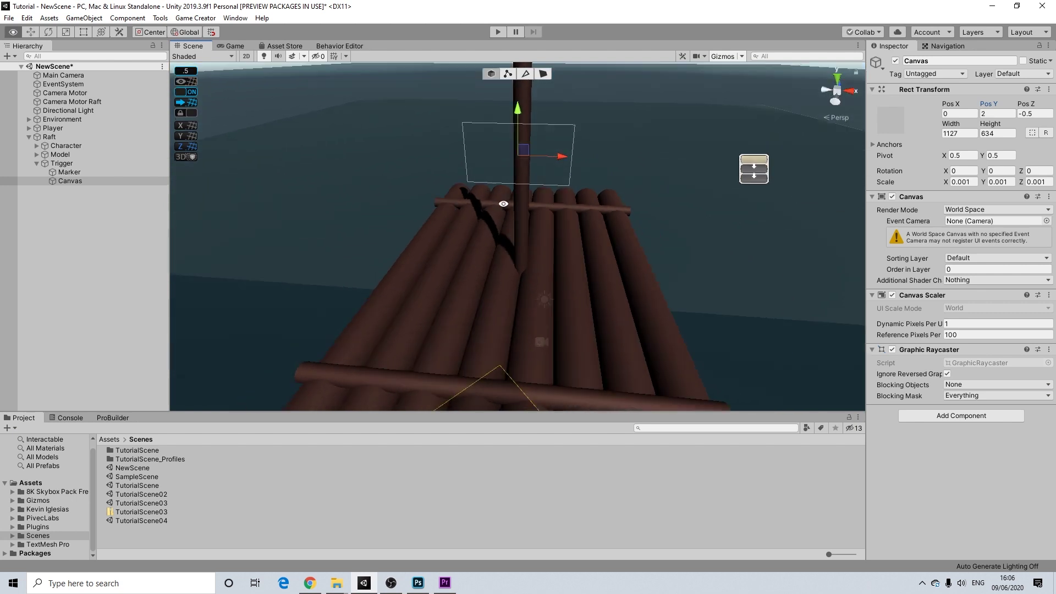
Add a UI Text element as a child of the Canvas and size it to width 800 and height 400
{"action": "right_click", "coordinate": [64, 181]}
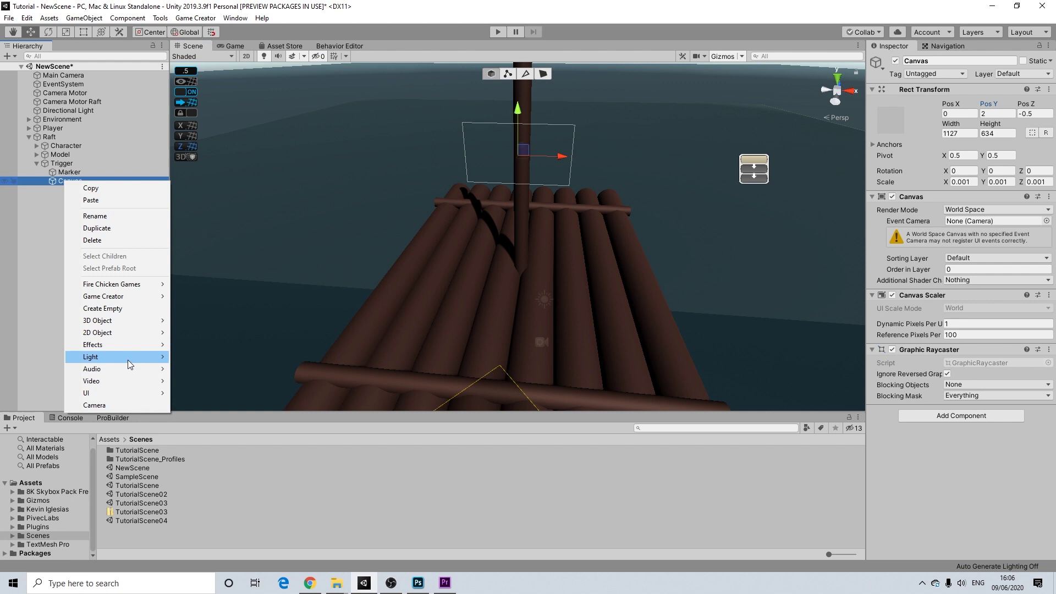
{"action": "mouse_move", "coordinate": [123, 393]}
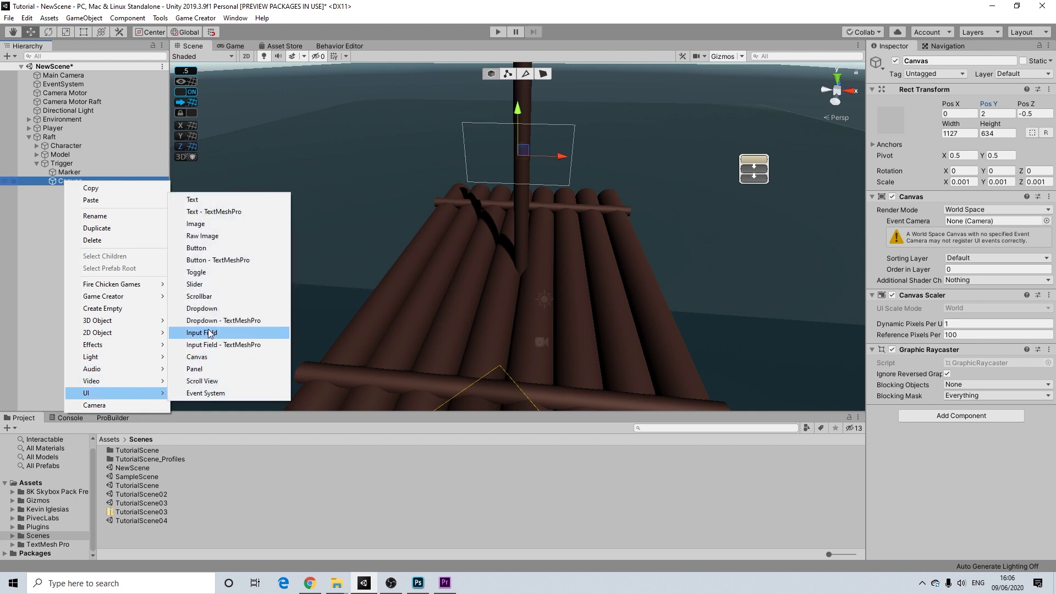
{"action": "left_click", "coordinate": [194, 199]}
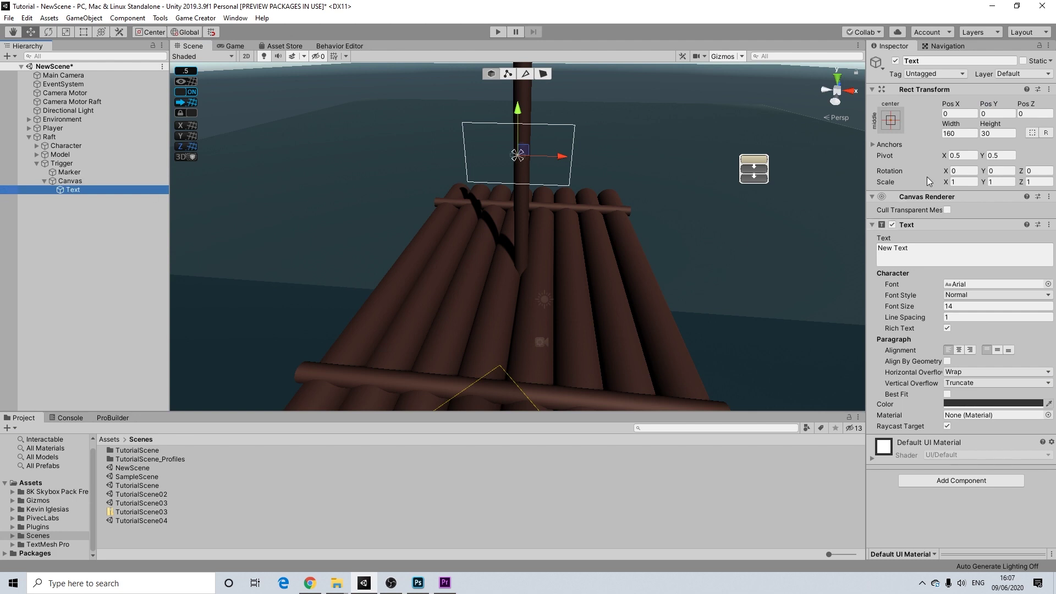
{"action": "left_click", "coordinate": [958, 134]}
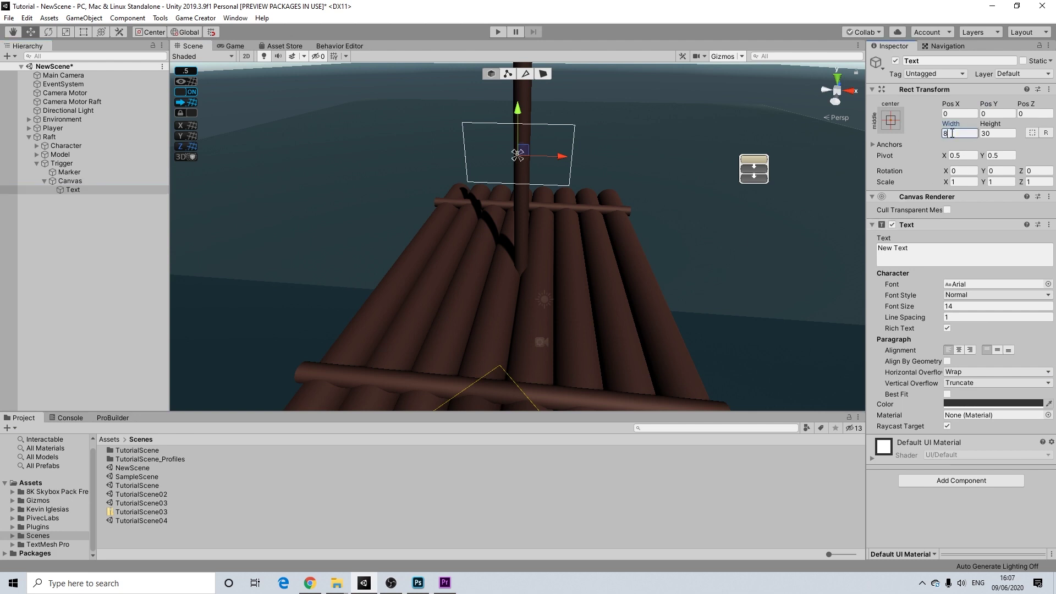
{"action": "type", "text": "800"}
{"action": "left_click", "coordinate": [989, 134]}
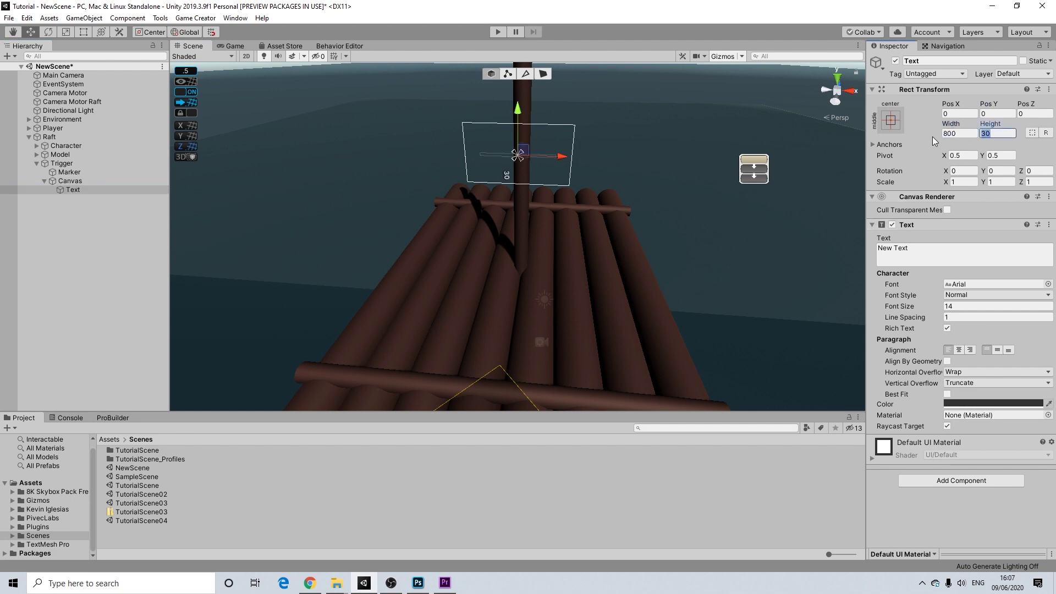
{"action": "type", "text": "400"}
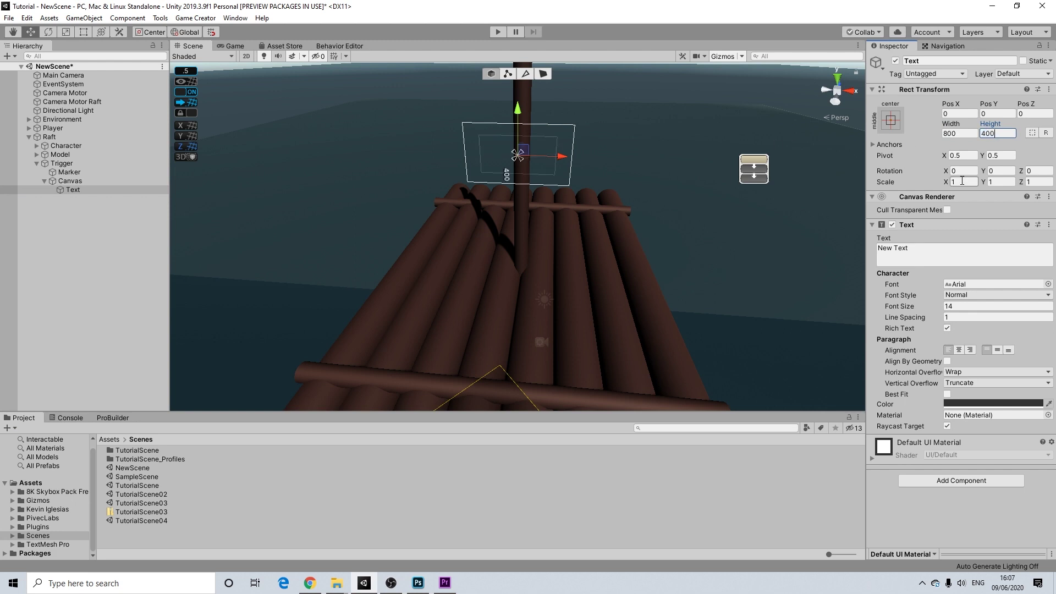
Replace the Text element's default content with: Press "8" to Control
{"action": "left_click", "coordinate": [908, 250]}
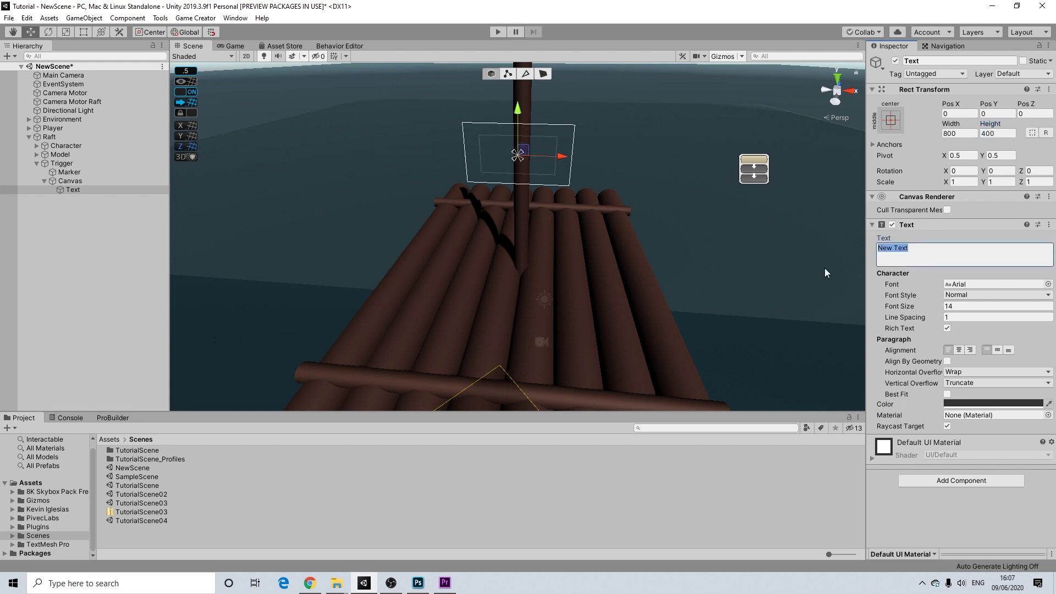
{"action": "type", "text": "Pres"}
{"action": "type", "text": "\"8\" To"}
{"action": "key", "text": "BackSpace"}
{"action": "key", "text": "BackSpace"}
{"action": "type", "text": "to Control"}
Set the text colour to white and centre the text both horizontally and vertically
{"action": "left_click", "coordinate": [966, 402]}
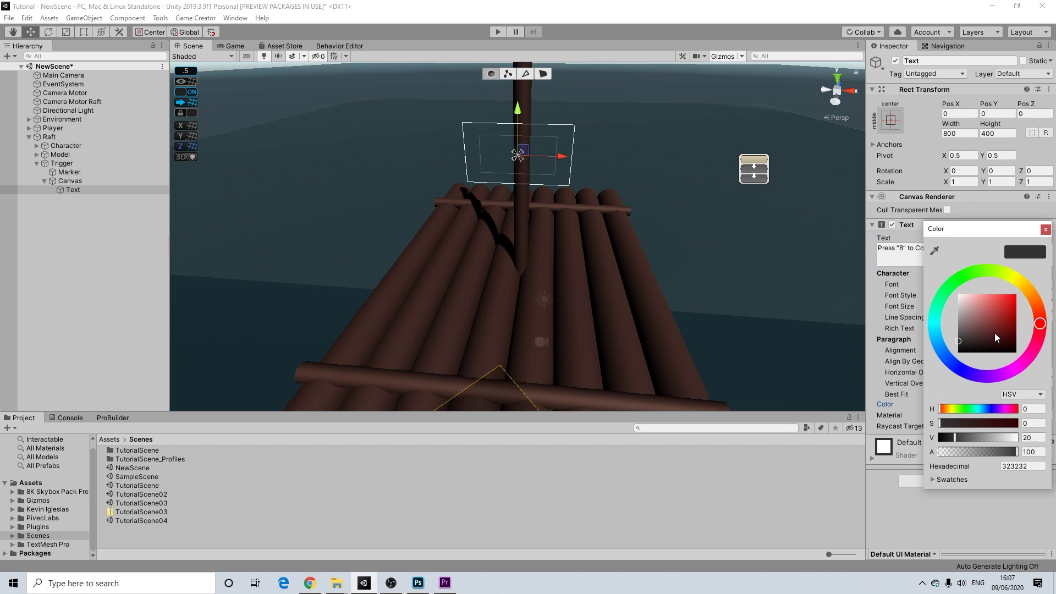
{"action": "left_click_drag", "start_coordinate": [995, 334], "coordinate": [896, 222]}
{"action": "left_click", "coordinate": [1045, 229]}
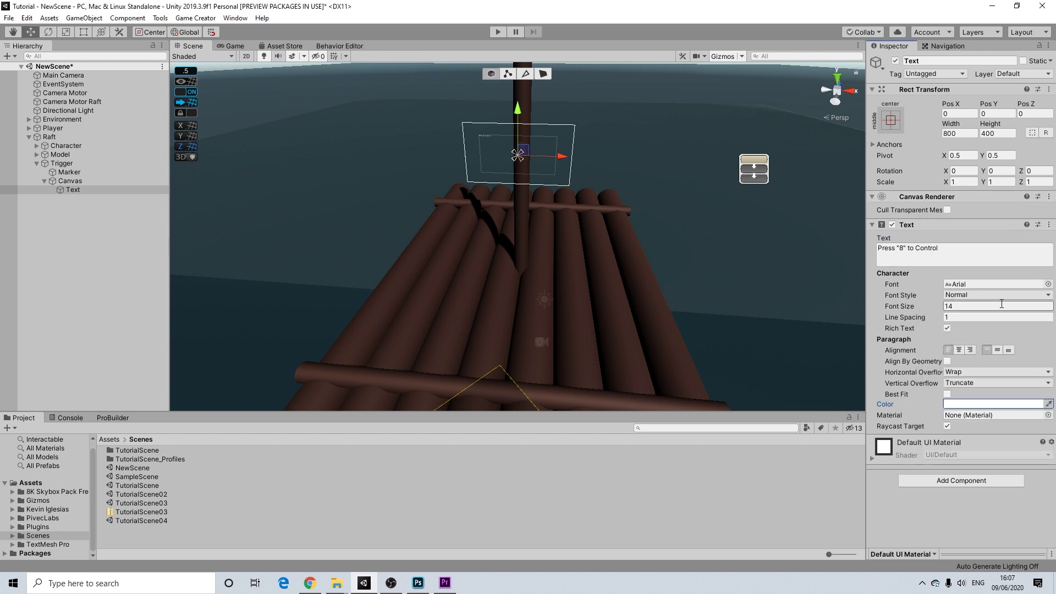
{"action": "left_click", "coordinate": [959, 350]}
{"action": "left_click", "coordinate": [998, 350]}
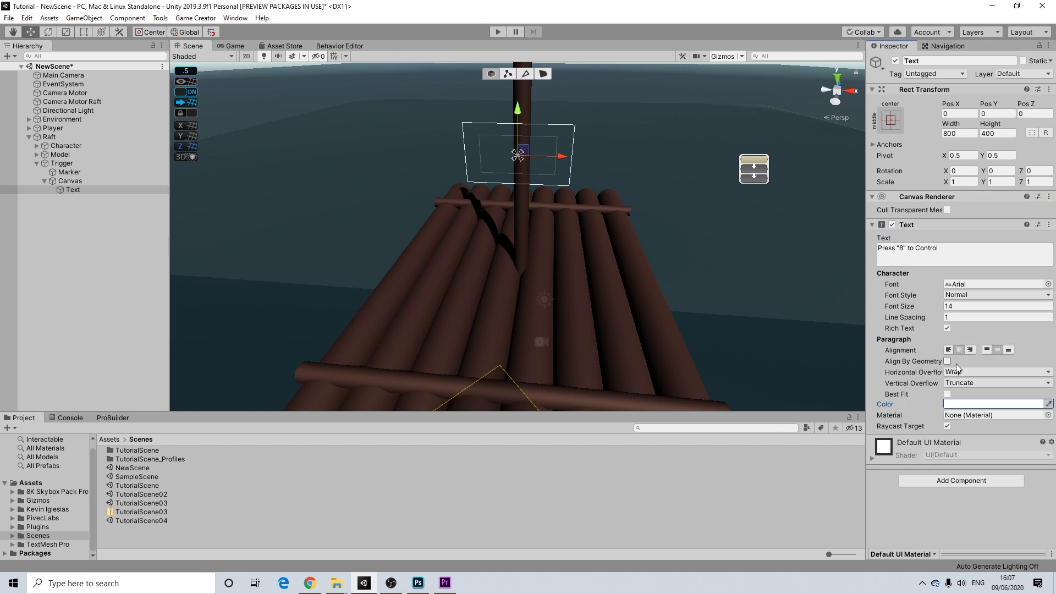
Enlarge the text to font size 80 and check how it reads above the raft
{"action": "left_click", "coordinate": [946, 306]}
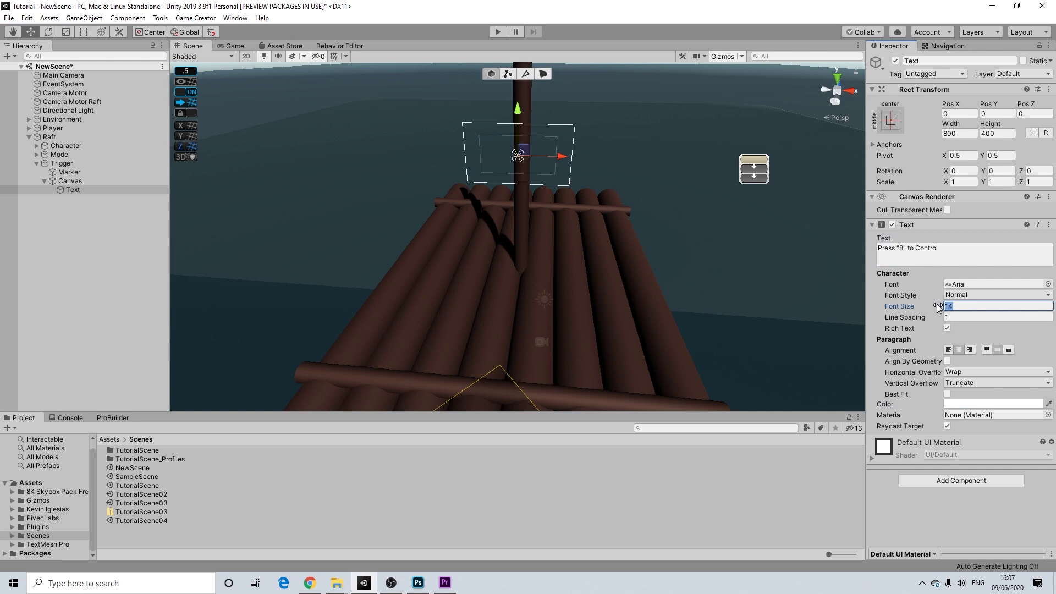
{"action": "left_click_drag", "start_coordinate": [938, 307], "coordinate": [970, 307]}
{"action": "scroll", "coordinate": [629, 131], "scroll_direction": "up", "scroll_amount": 3}
{"action": "scroll", "coordinate": [614, 164], "scroll_direction": "down", "scroll_amount": 2}
{"action": "middle_click_drag", "start_coordinate": [607, 173], "coordinate": [596, 241]}
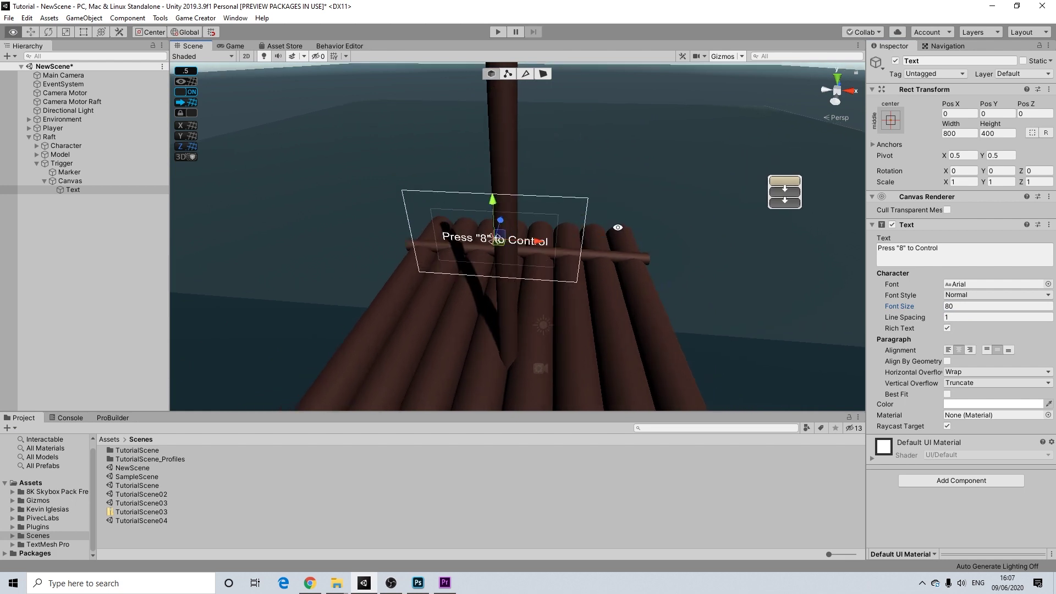
{"action": "left_click_drag", "start_coordinate": [615, 230], "coordinate": [759, 204], "text": "alt"}
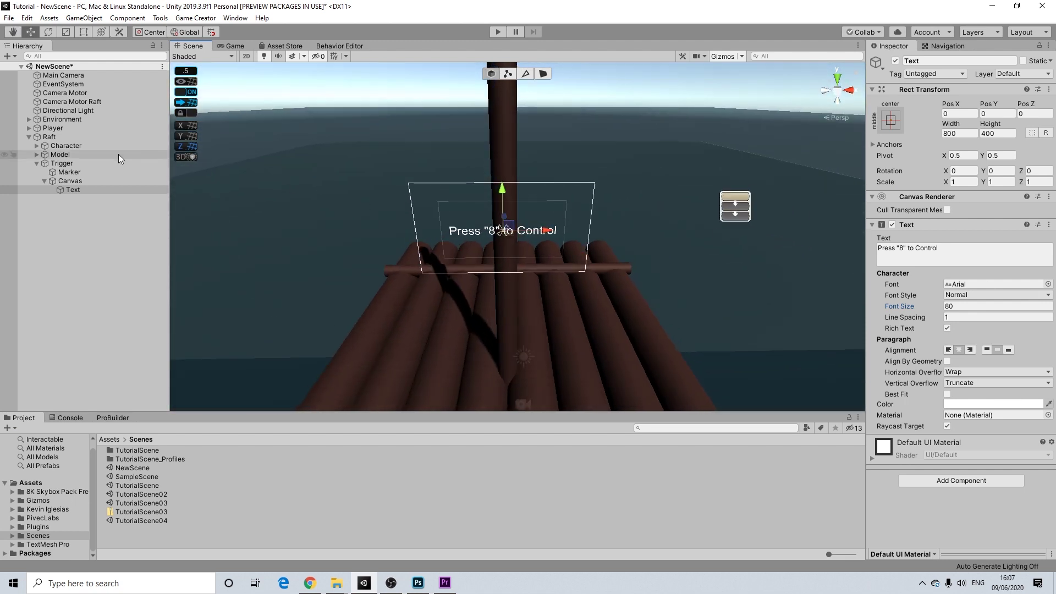
Add a UI Image as a child of the Canvas to serve as the text's background
{"action": "right_click", "coordinate": [69, 182]}
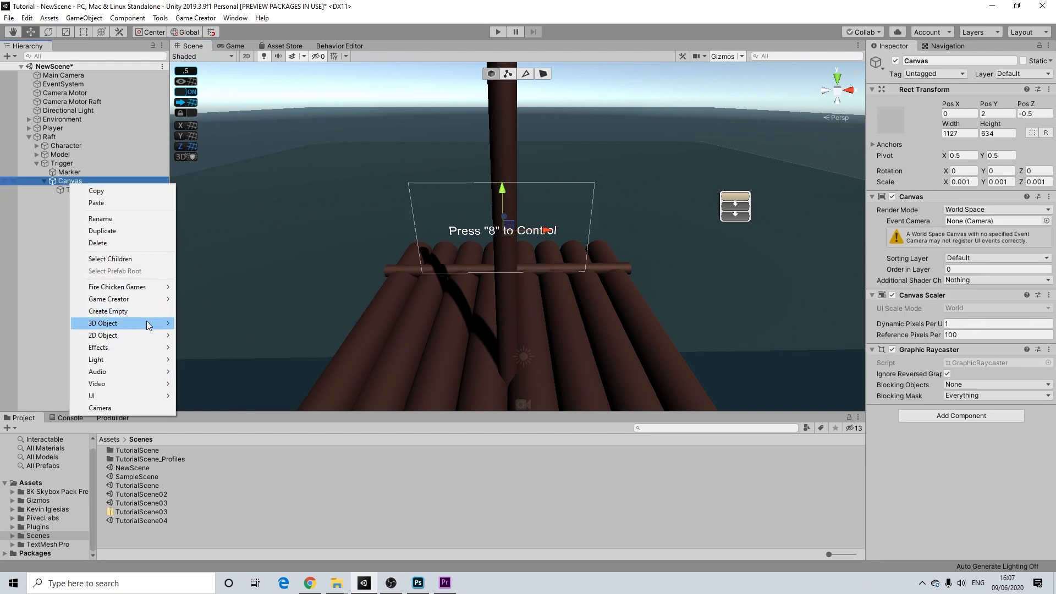
{"action": "mouse_move", "coordinate": [162, 300]}
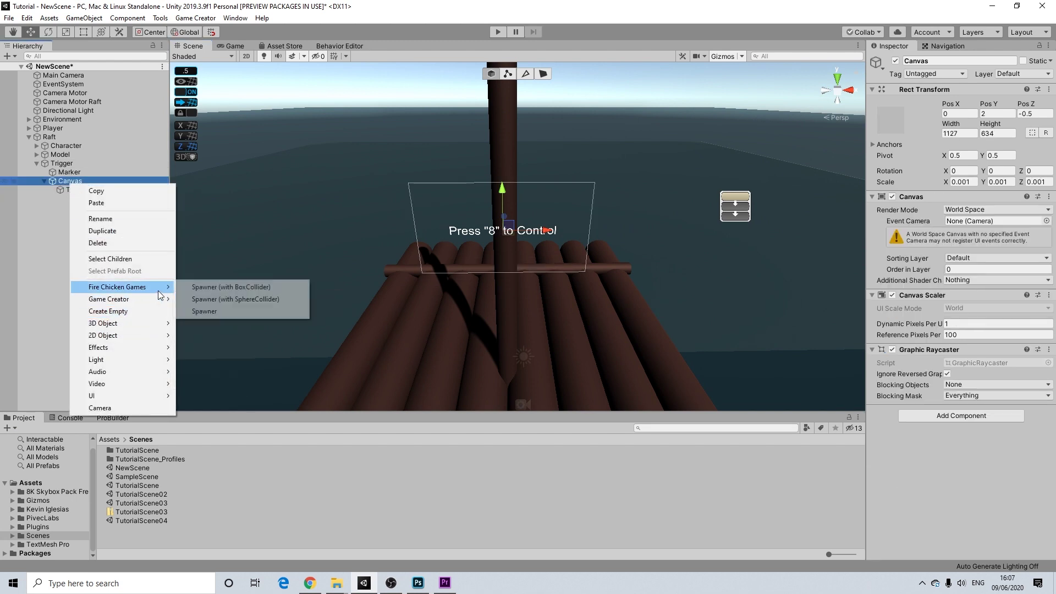
{"action": "mouse_move", "coordinate": [158, 324]}
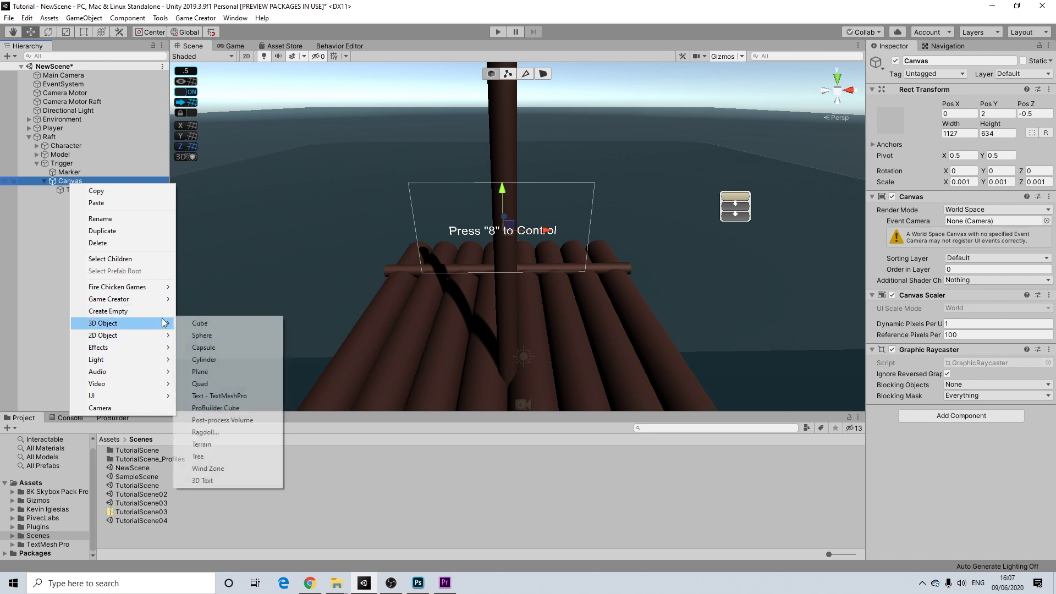
{"action": "mouse_move", "coordinate": [171, 399]}
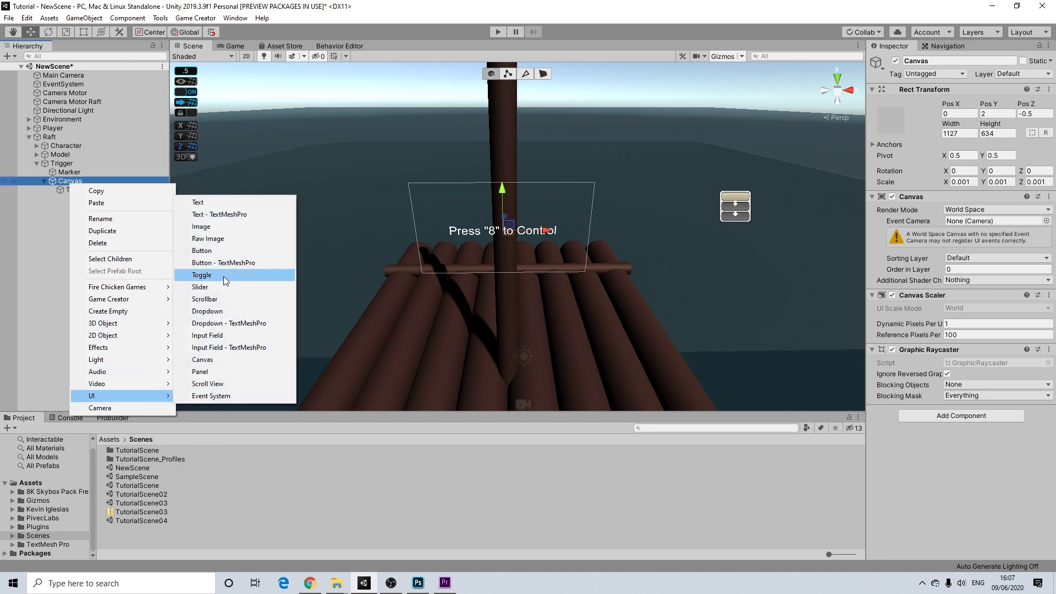
{"action": "left_click", "coordinate": [201, 227]}
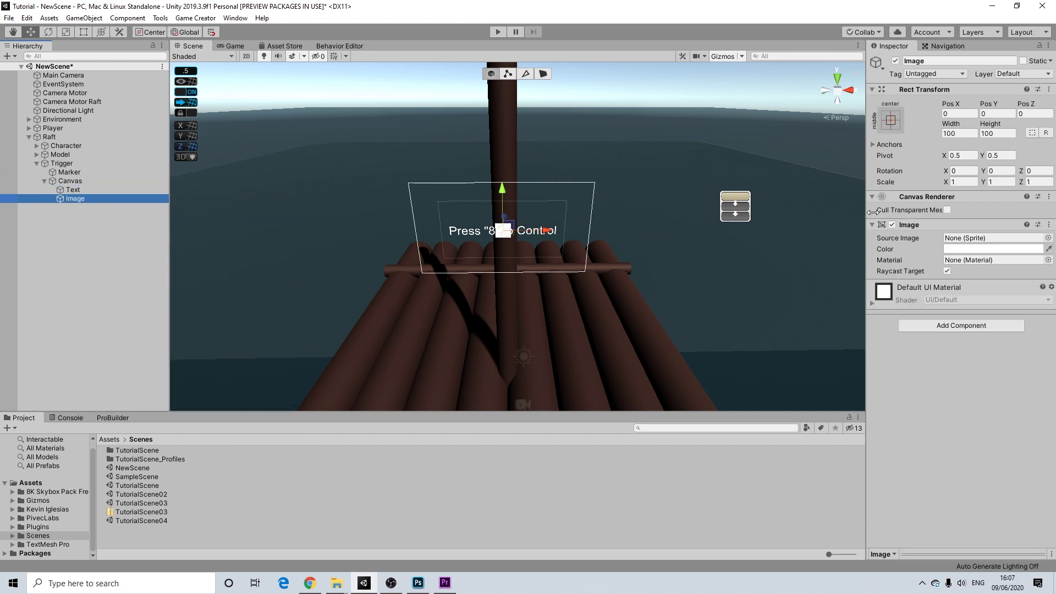
Set the Image colour to semi-transparent black, hexadecimal 000000 with alpha about 66
{"action": "left_click", "coordinate": [967, 249]}
{"action": "left_click_drag", "start_coordinate": [974, 348], "coordinate": [937, 413]}
{"action": "left_click_drag", "start_coordinate": [977, 452], "coordinate": [991, 454]}
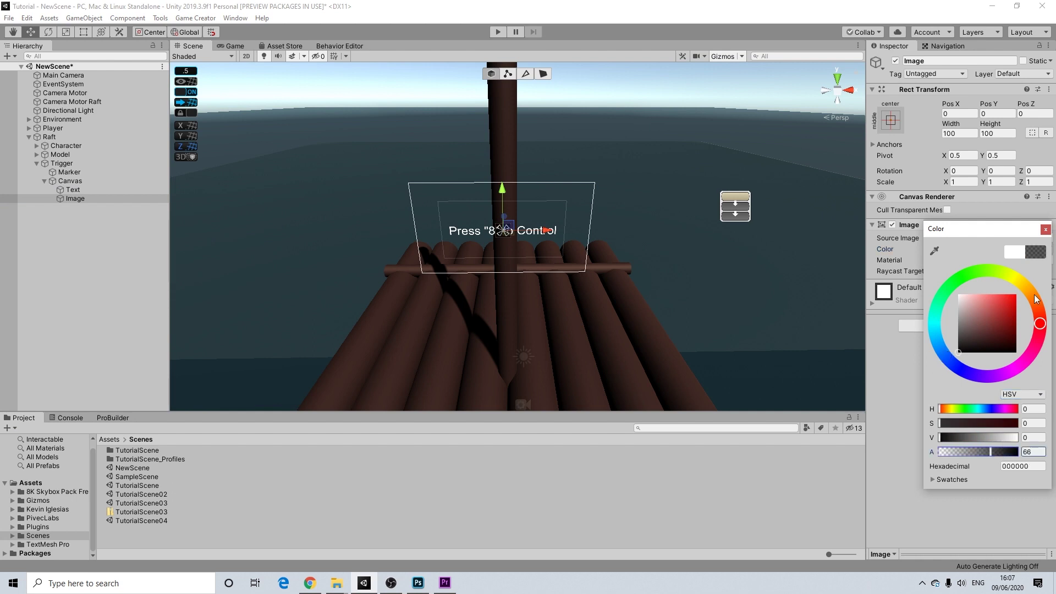
{"action": "left_click", "coordinate": [1045, 229]}
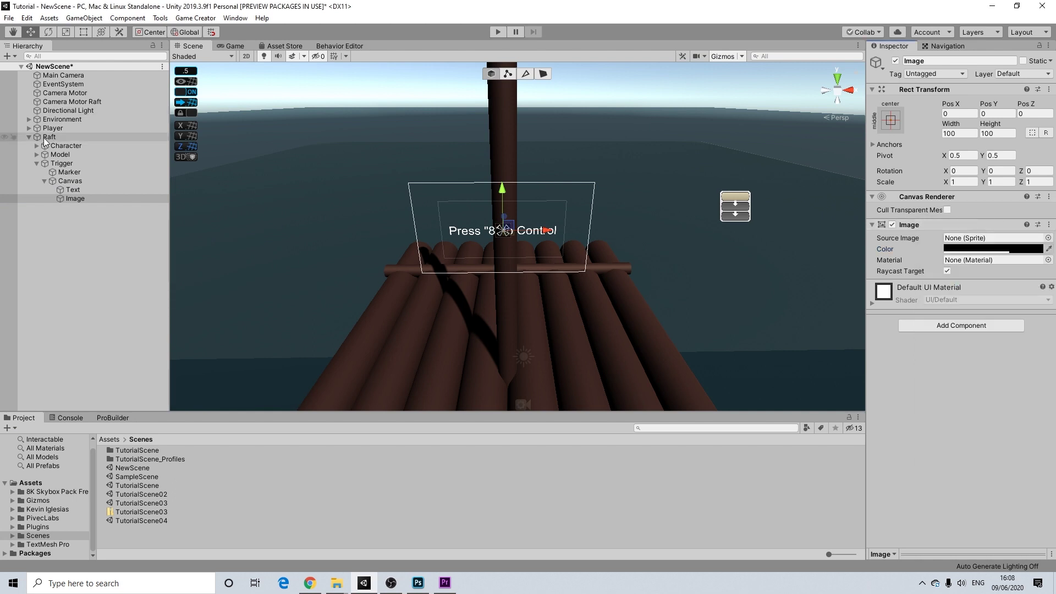
Move the Image above the Text in the Canvas hierarchy and set the Image's width to 800 and height to 400
{"action": "left_click_drag", "start_coordinate": [75, 198], "coordinate": [74, 186]}
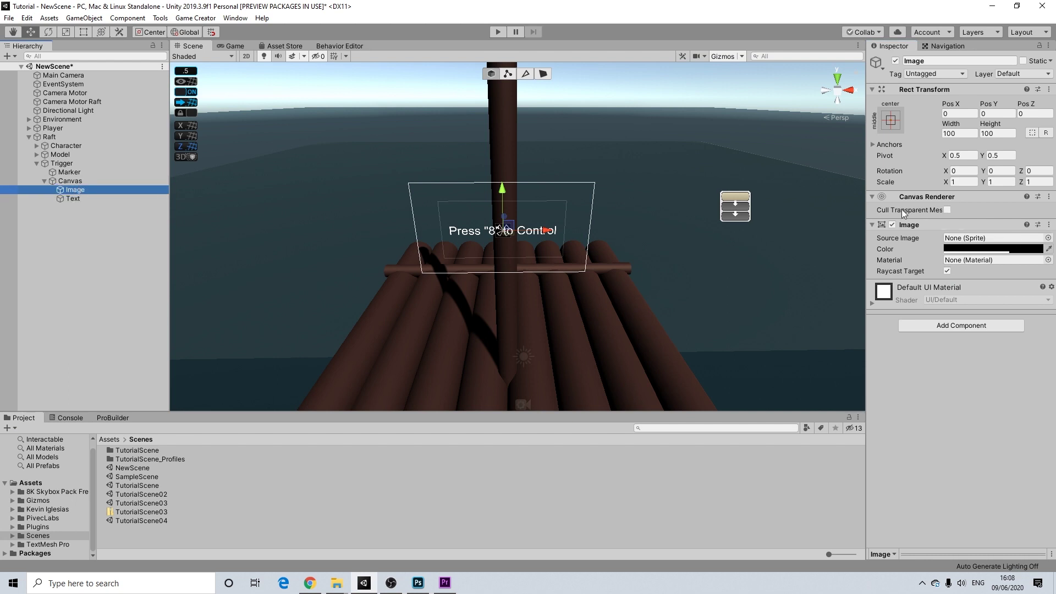
{"action": "left_click", "coordinate": [961, 133]}
{"action": "type", "text": "800"}
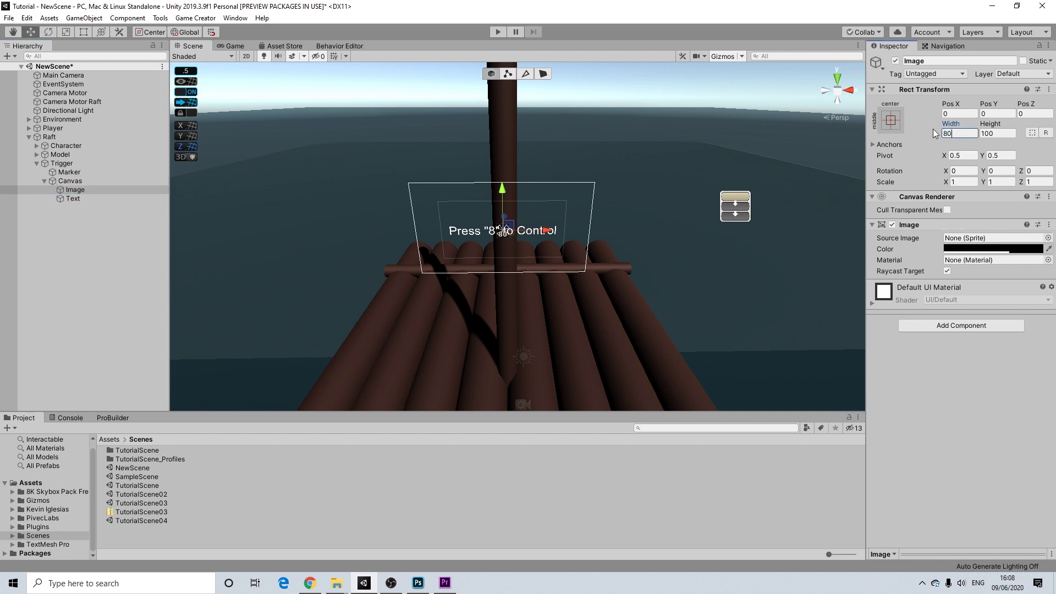
{"action": "left_click", "coordinate": [1000, 132]}
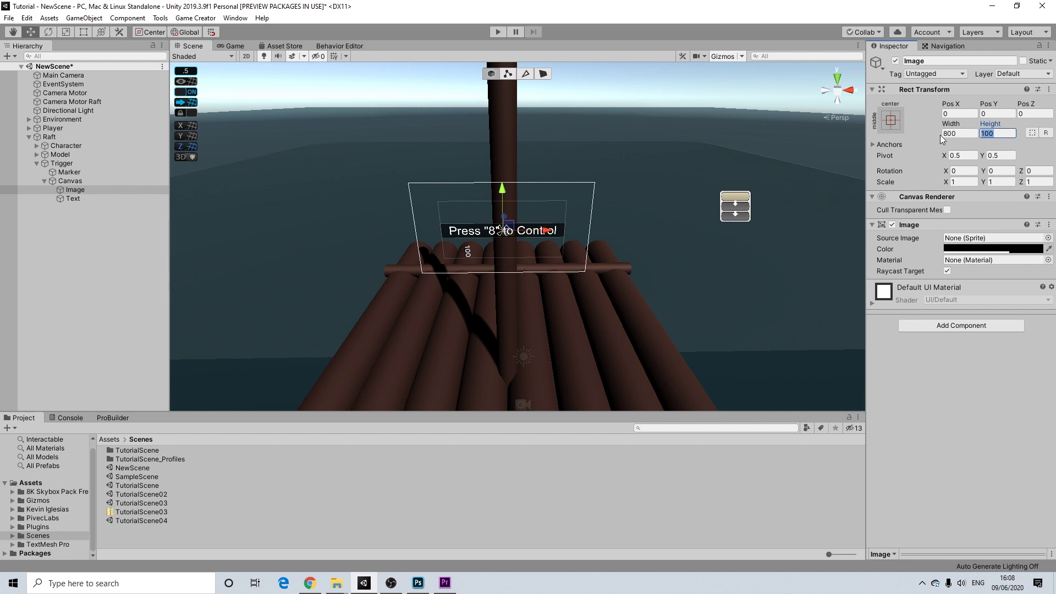
{"action": "type", "text": "400"}
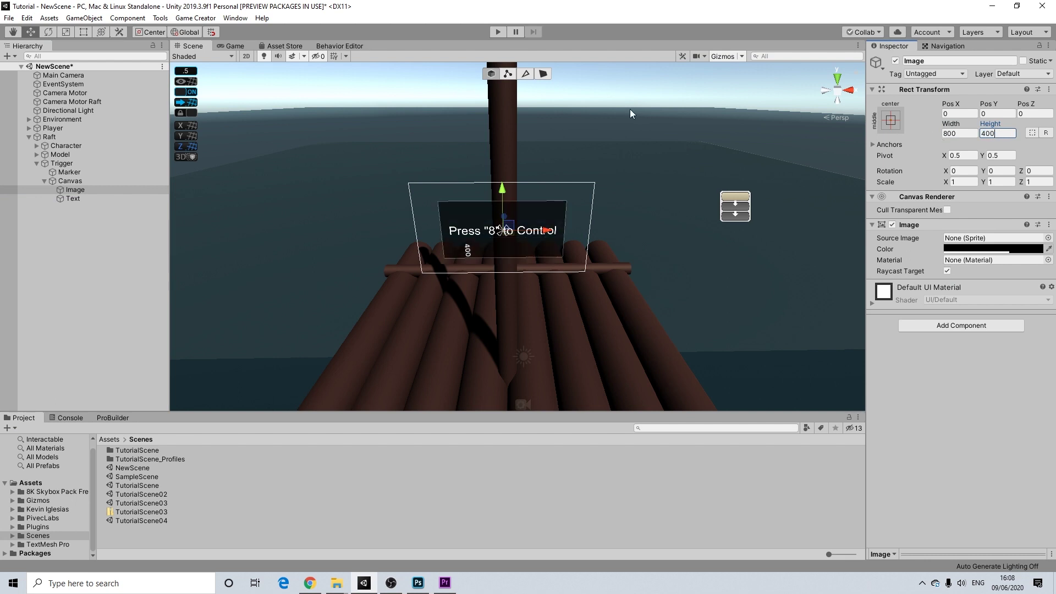
{"action": "left_click", "coordinate": [604, 128]}
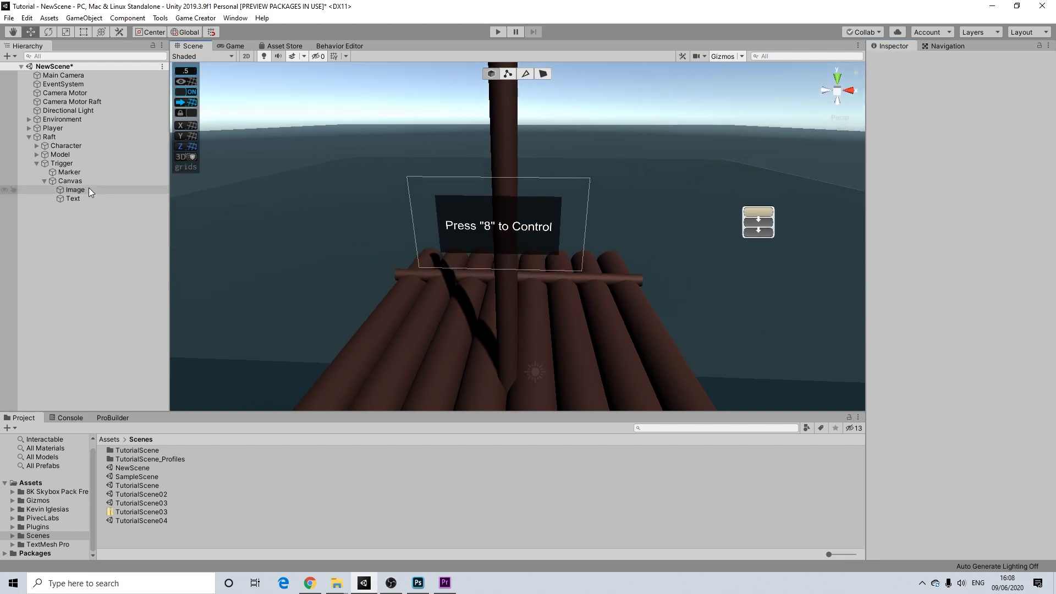
Deactivate the prompt's Canvas object and collapse its children in the hierarchy
{"action": "left_click", "coordinate": [70, 180]}
{"action": "left_click", "coordinate": [895, 61]}
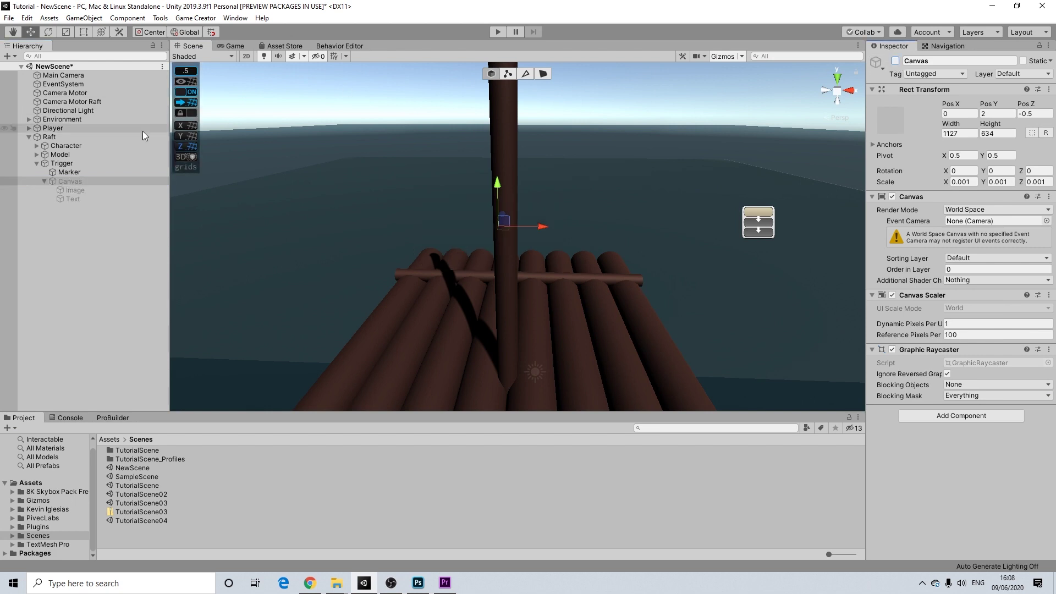
{"action": "left_click", "coordinate": [44, 180]}
Add two Game Creator Trigger components to the raft's Trigger object
{"action": "left_click", "coordinate": [59, 164]}
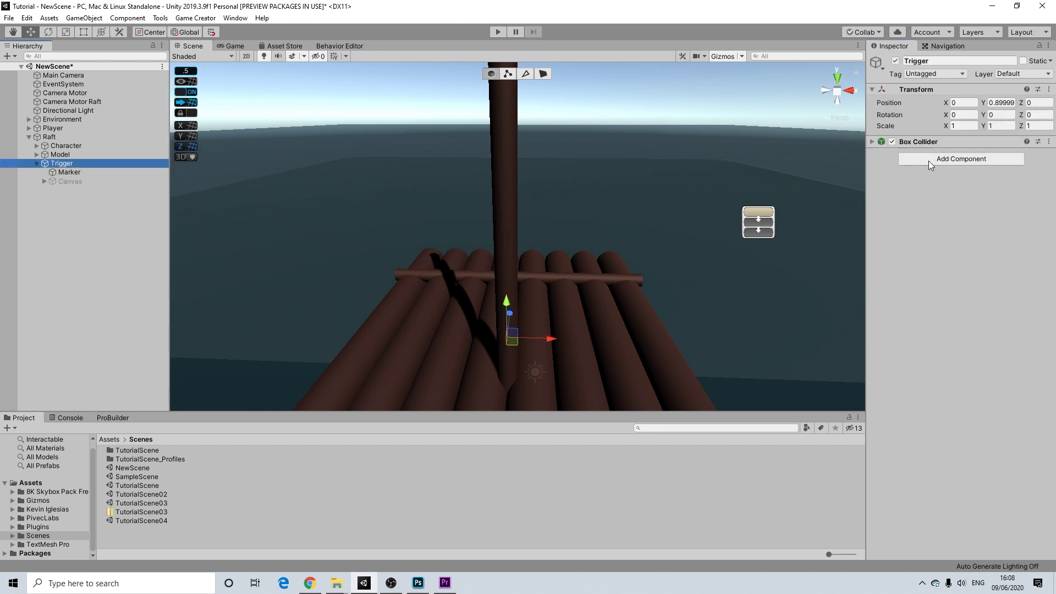
{"action": "left_click", "coordinate": [873, 142]}
{"action": "left_click", "coordinate": [873, 142]}
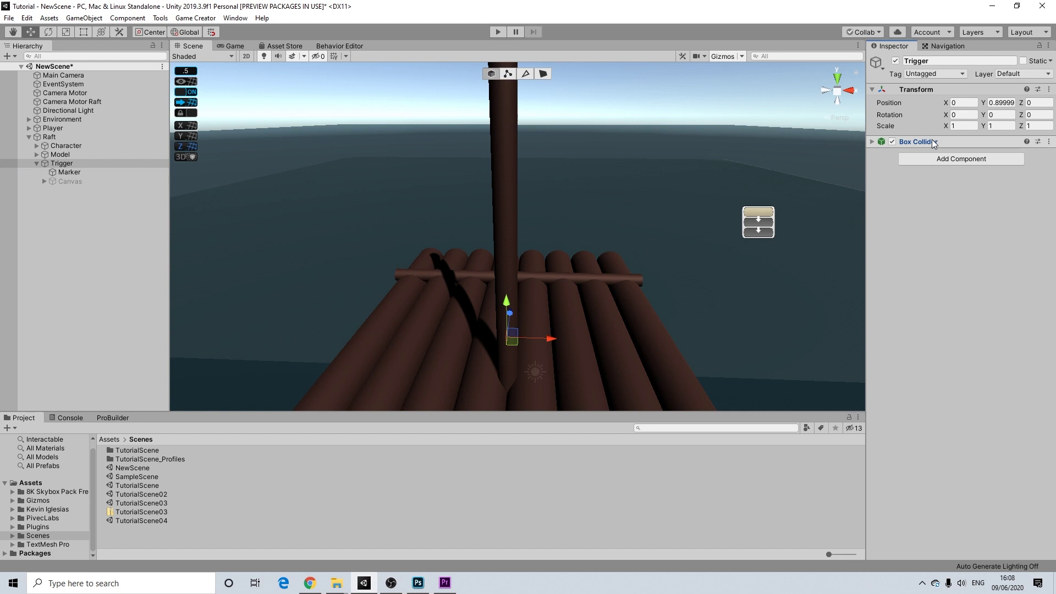
{"action": "left_click", "coordinate": [873, 89]}
{"action": "left_click", "coordinate": [940, 121]}
{"action": "type", "text": "trigger"}
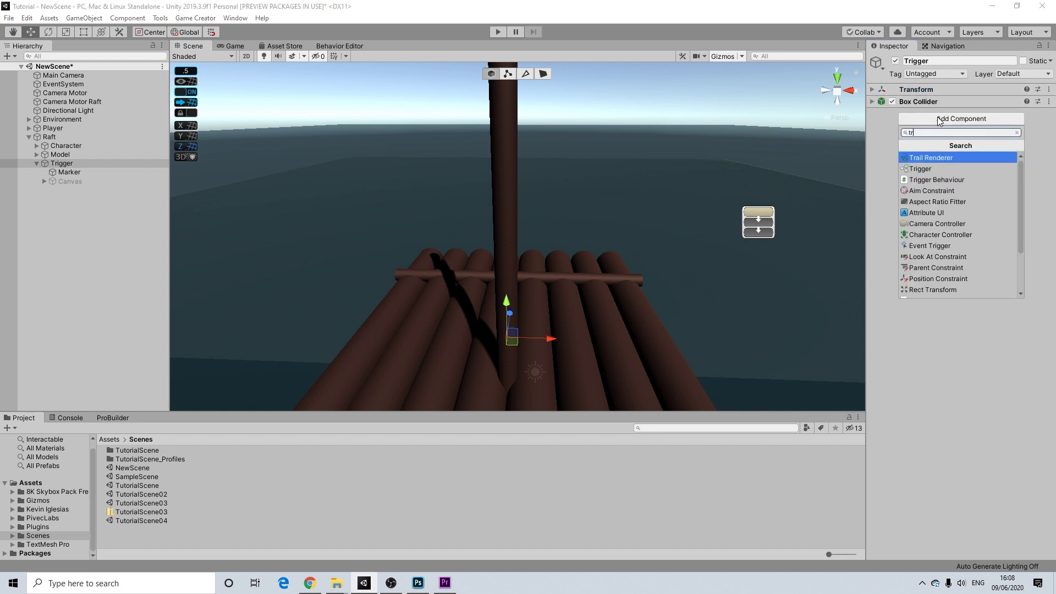
{"action": "key", "text": "Return"}
{"action": "left_click", "coordinate": [937, 116]}
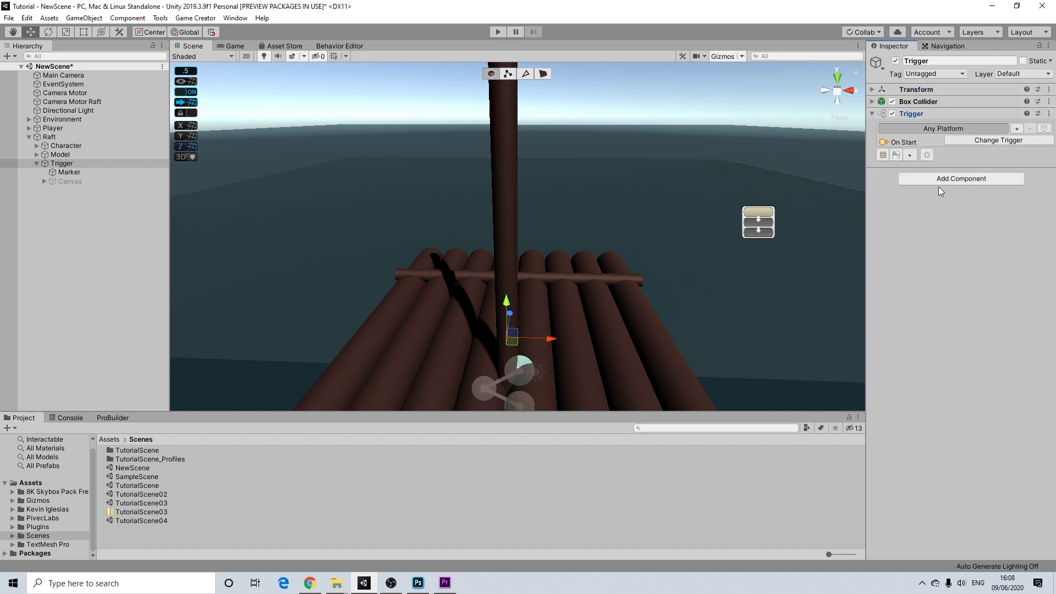
{"action": "left_click", "coordinate": [941, 181]}
{"action": "type", "text": "trigger"}
{"action": "key", "text": "Return"}
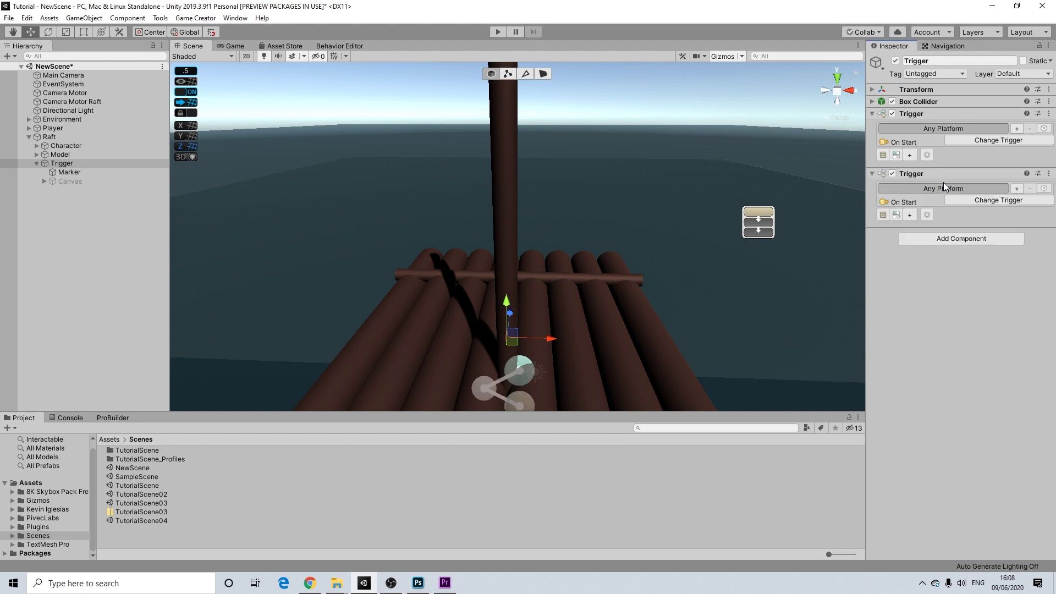
Set the first Trigger component to On Player Enter and the second to On Player Exit
{"action": "left_click", "coordinate": [995, 144]}
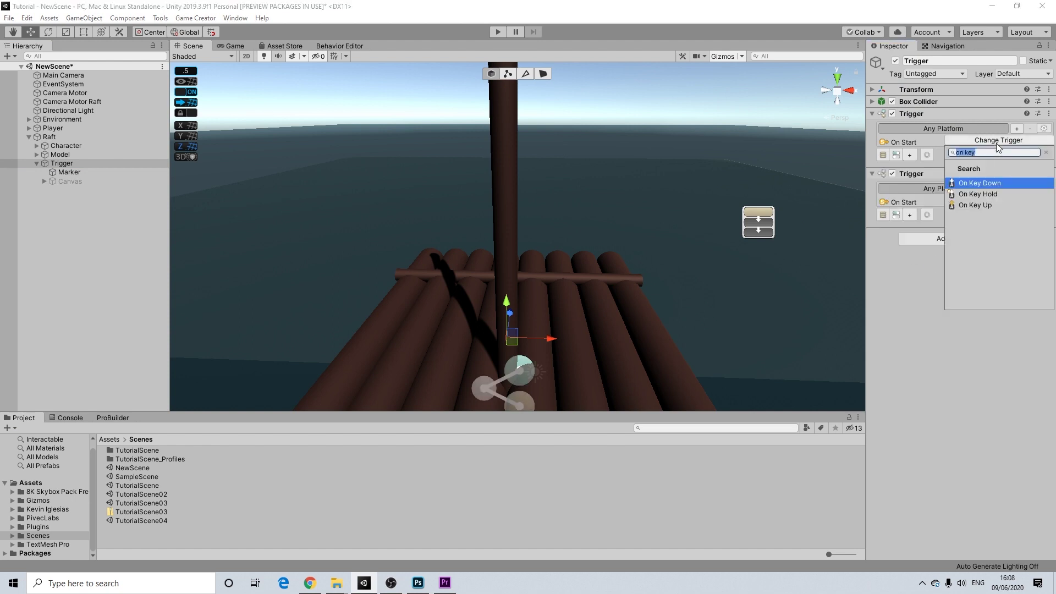
{"action": "type", "text": "play"}
{"action": "key", "text": "Return"}
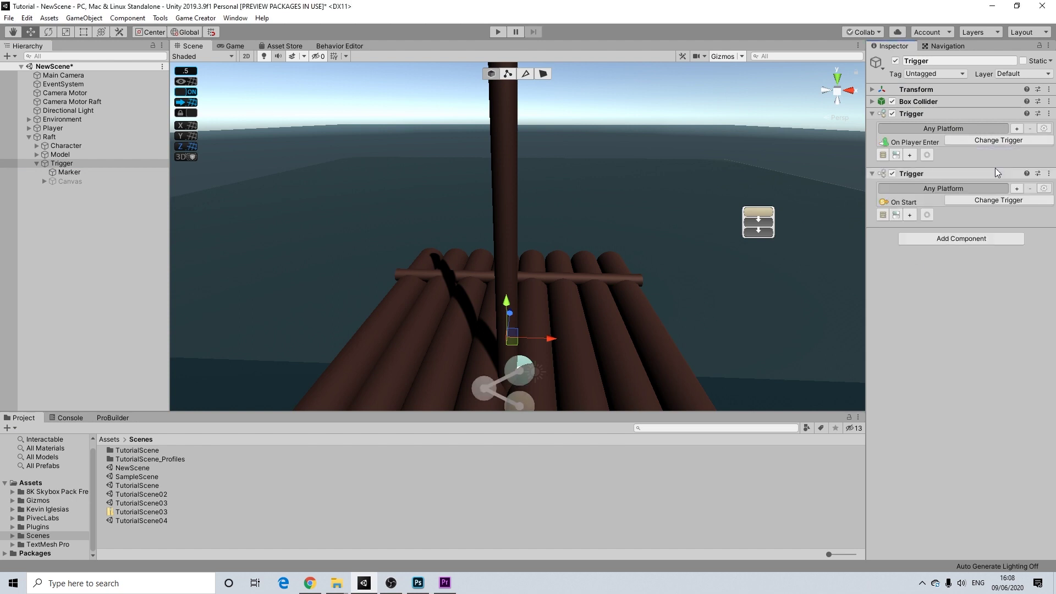
{"action": "left_click", "coordinate": [965, 201]}
{"action": "left_click", "coordinate": [987, 275]}
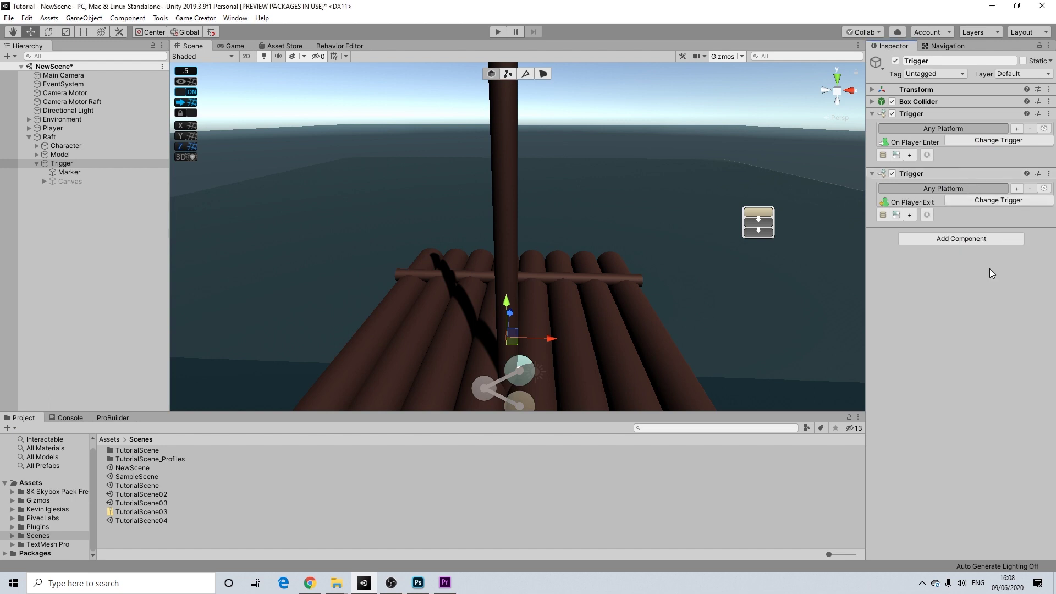
Add a third Trigger component that fires On Key Down with the key code Keypad 8
{"action": "left_click", "coordinate": [948, 241]}
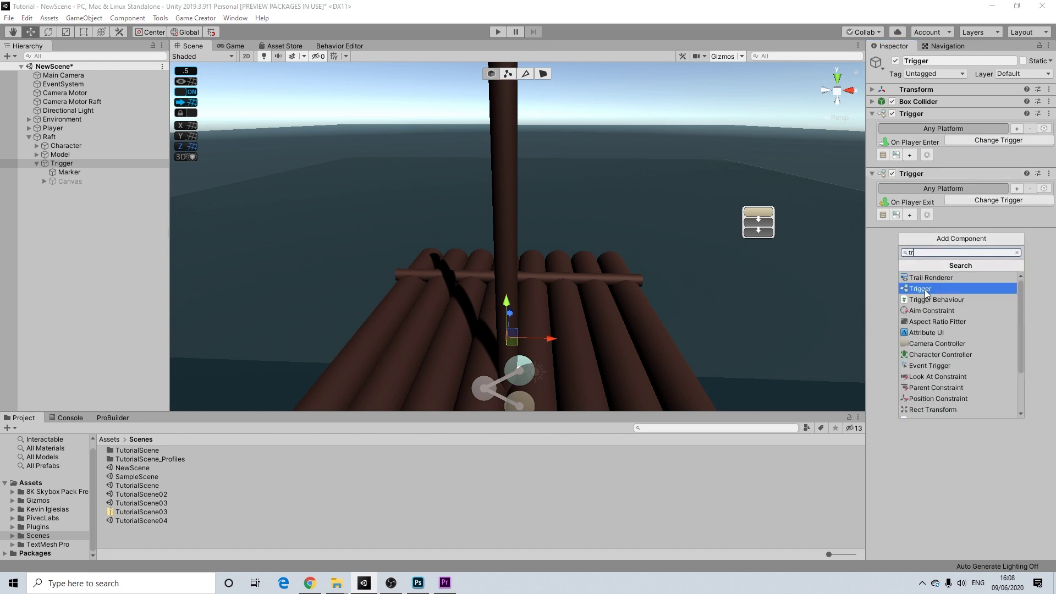
{"action": "left_click", "coordinate": [947, 271]}
{"action": "left_click", "coordinate": [975, 266]}
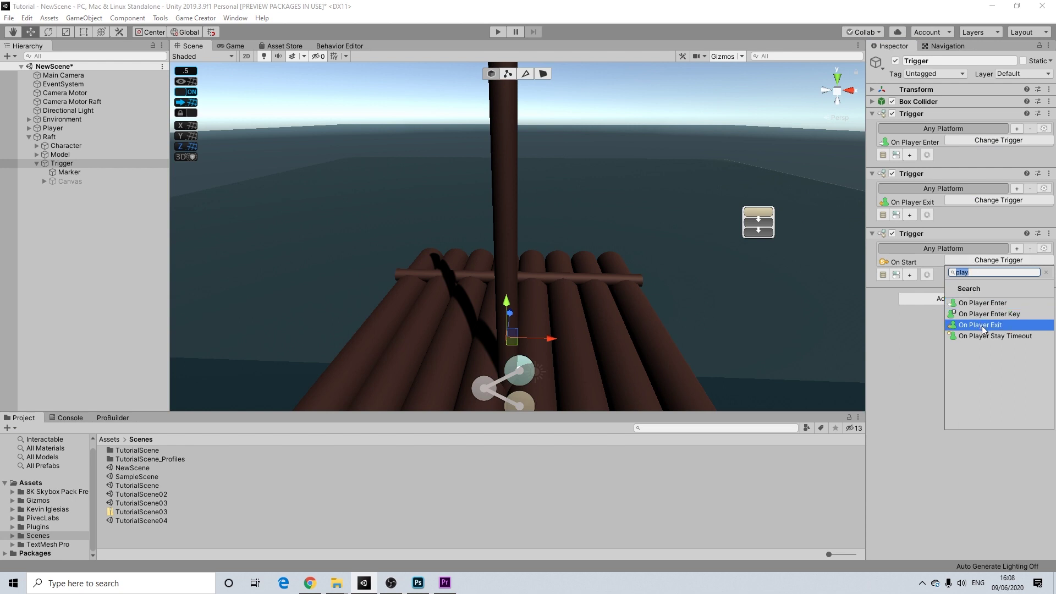
{"action": "type", "text": "key"}
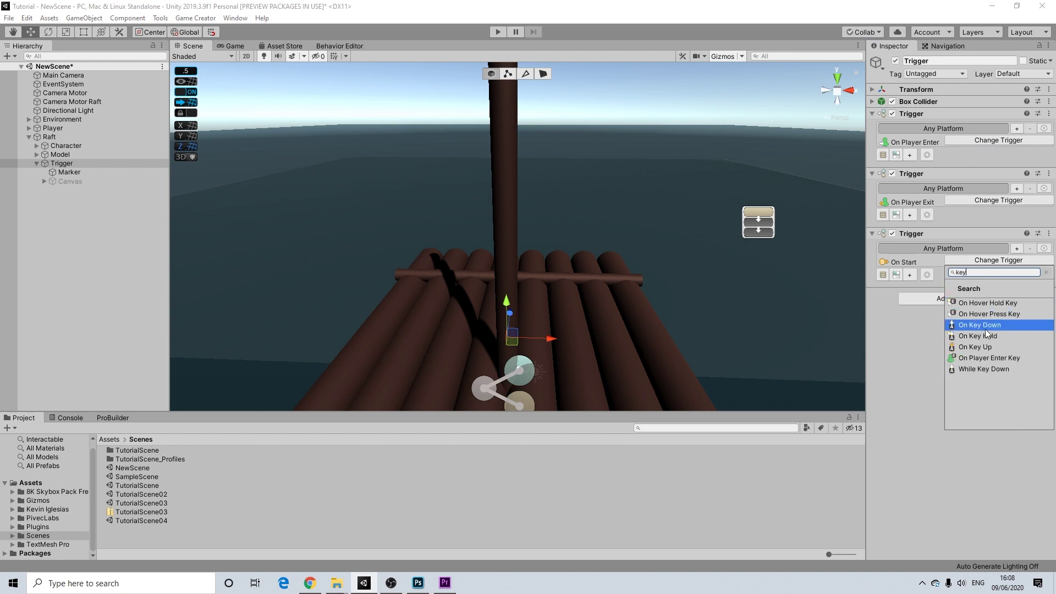
{"action": "left_click", "coordinate": [987, 329]}
{"action": "left_click", "coordinate": [993, 271]}
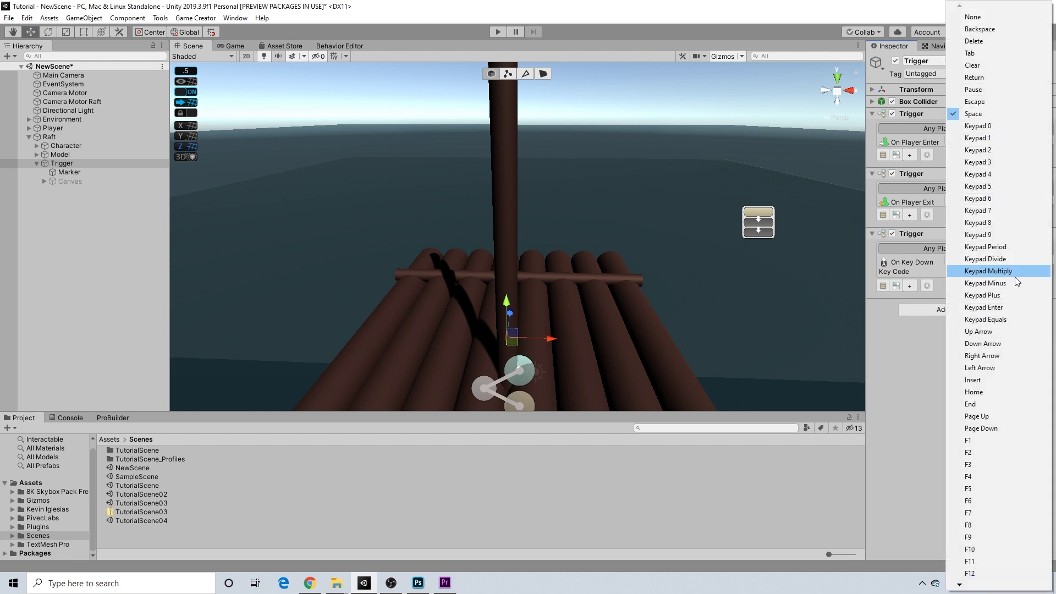
{"action": "left_click", "coordinate": [991, 223]}
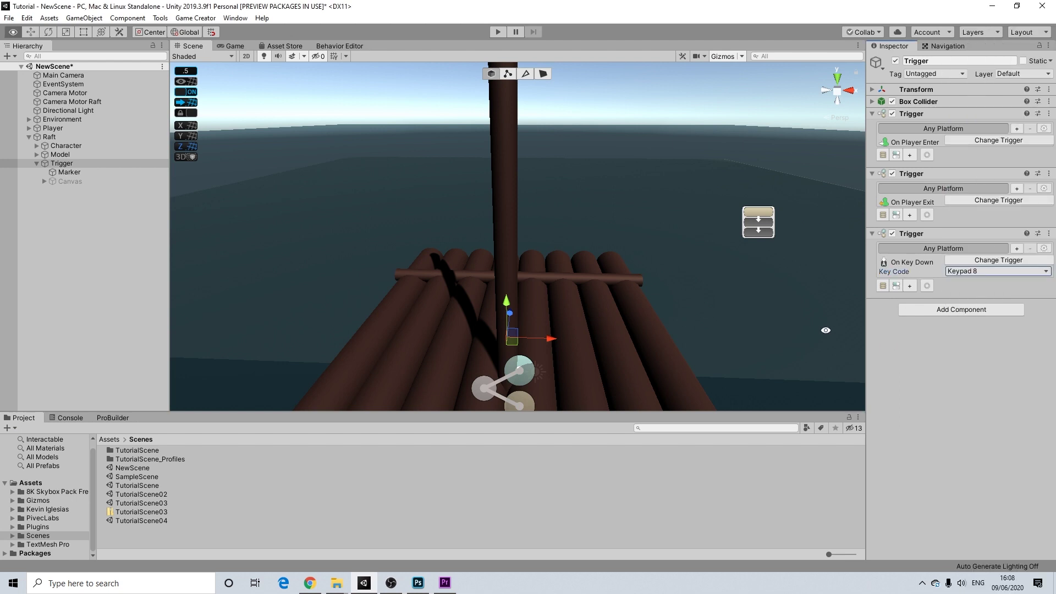
Create an Actions slot on both the enter and exit triggers and a Conditions slot on the key trigger
{"action": "left_click_drag", "start_coordinate": [826, 330], "coordinate": [777, 323], "text": "alt"}
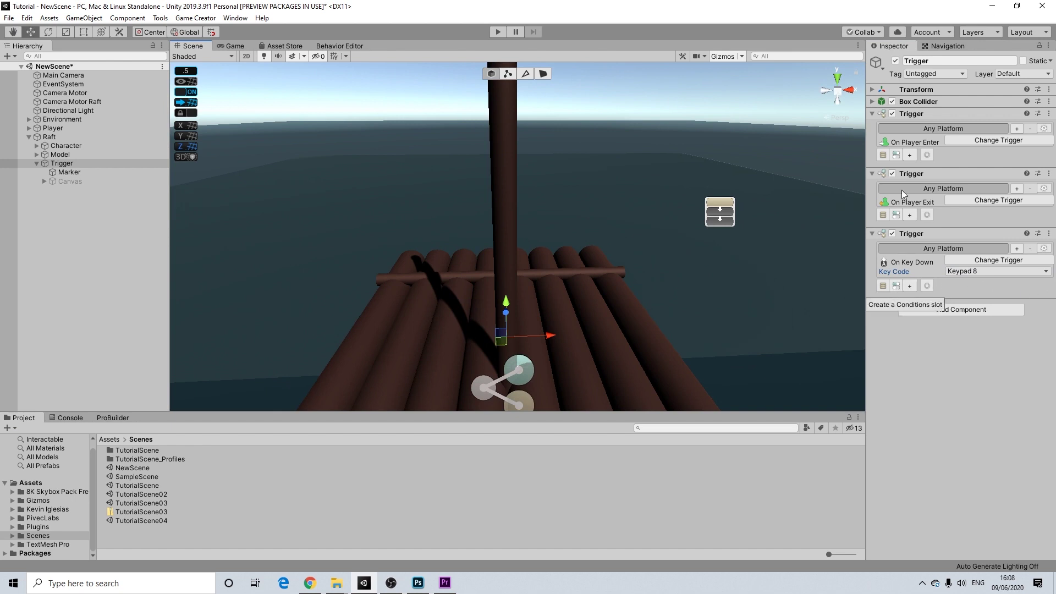
{"action": "left_click", "coordinate": [883, 154]}
{"action": "left_click", "coordinate": [884, 227]}
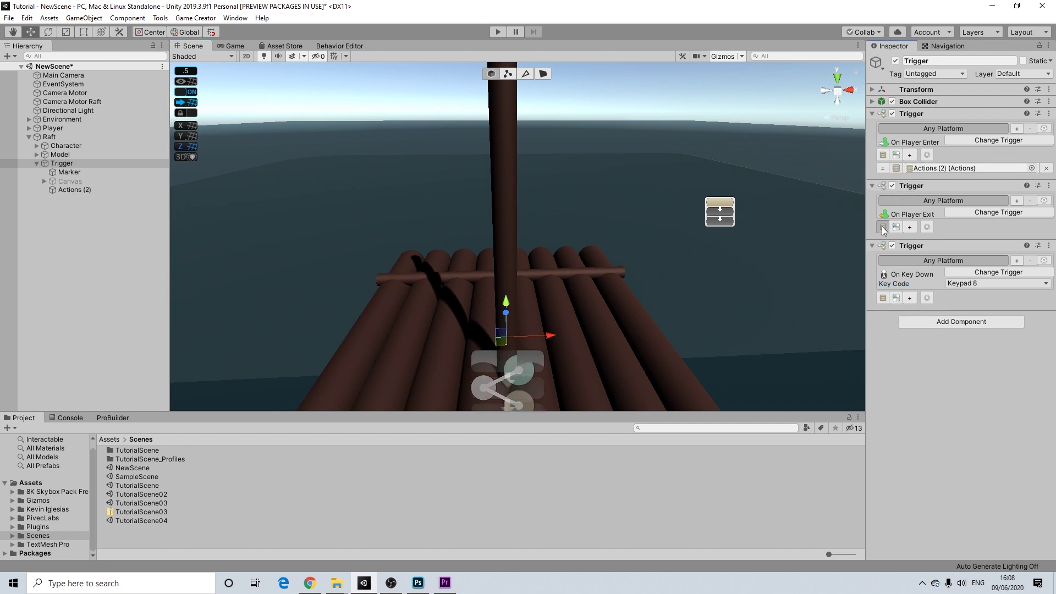
{"action": "left_click", "coordinate": [896, 309]}
Add a Set Active action to the player-enter Actions (2) object, targeting the Canvas with Active enabled
{"action": "left_click", "coordinate": [70, 189]}
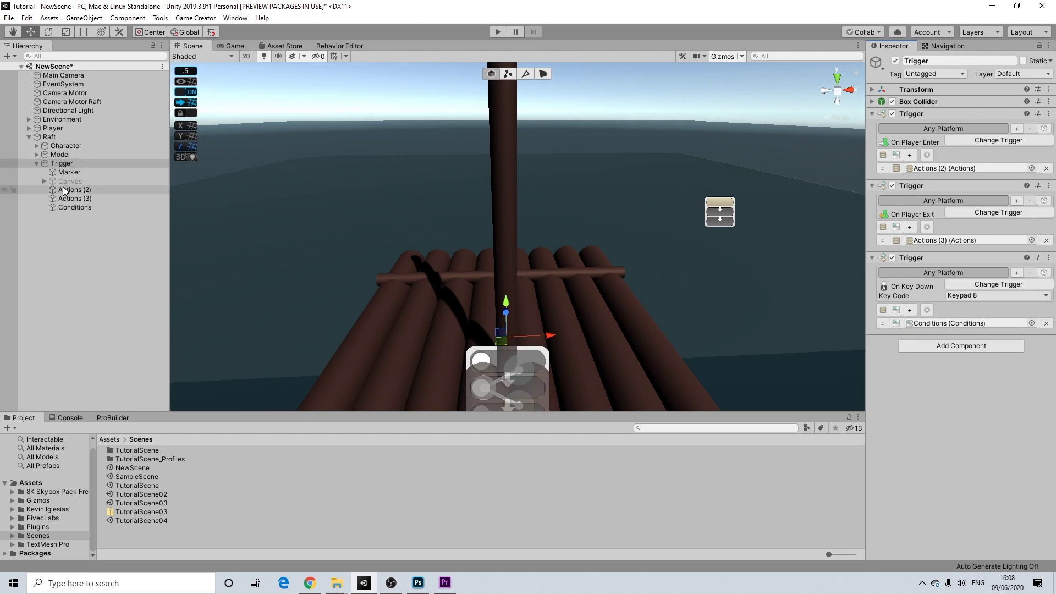
{"action": "left_click", "coordinate": [921, 117]}
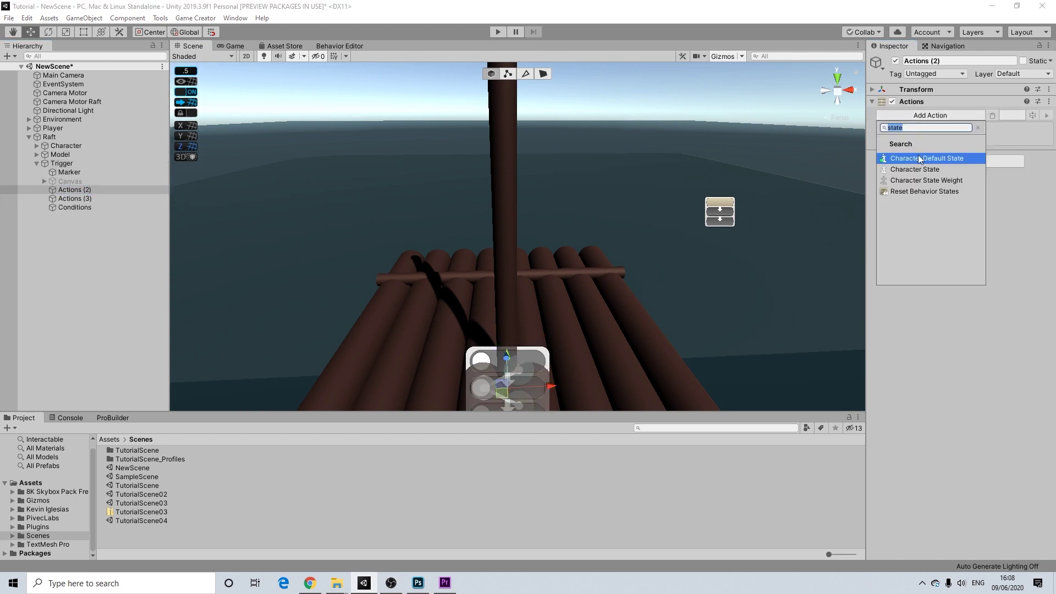
{"action": "type", "text": "set"}
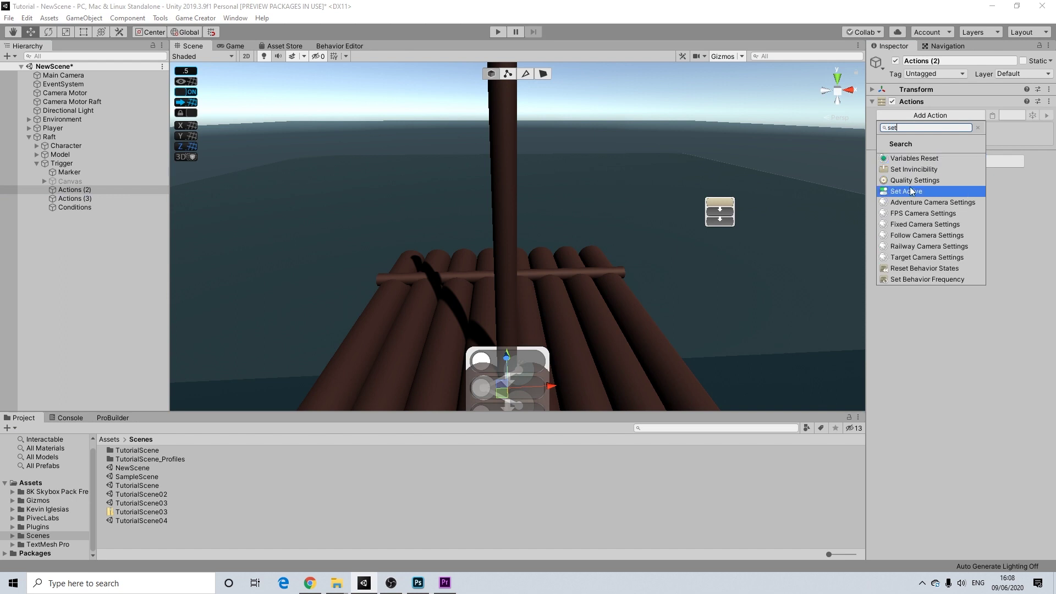
{"action": "left_click", "coordinate": [911, 191]}
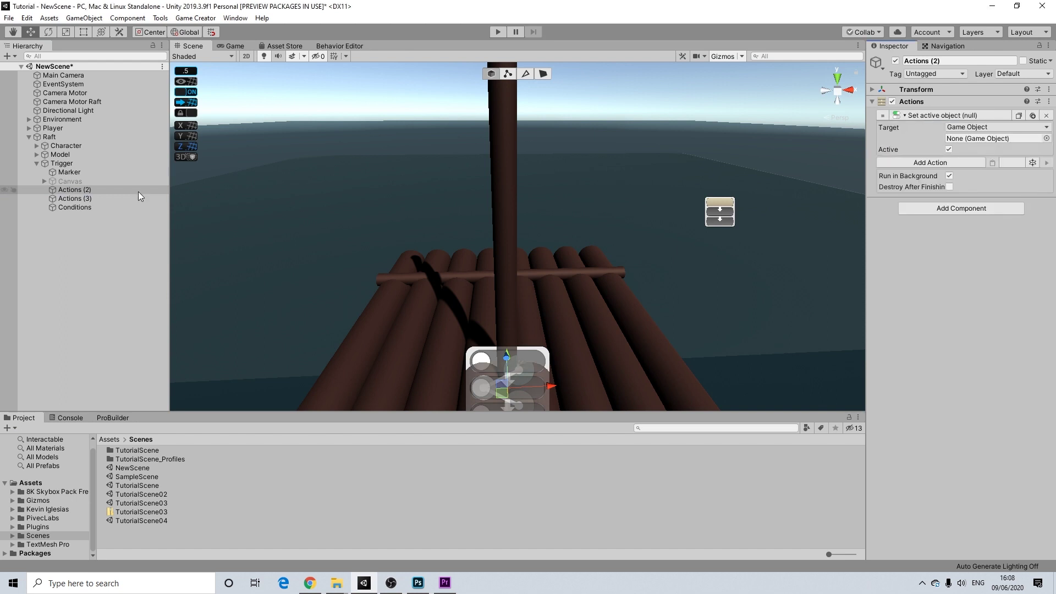
{"action": "left_click_drag", "start_coordinate": [69, 181], "coordinate": [981, 145]}
Paste the Canvas Set Active action into the player-exit Actions (3) object and disable its Active option
{"action": "left_click", "coordinate": [74, 198]}
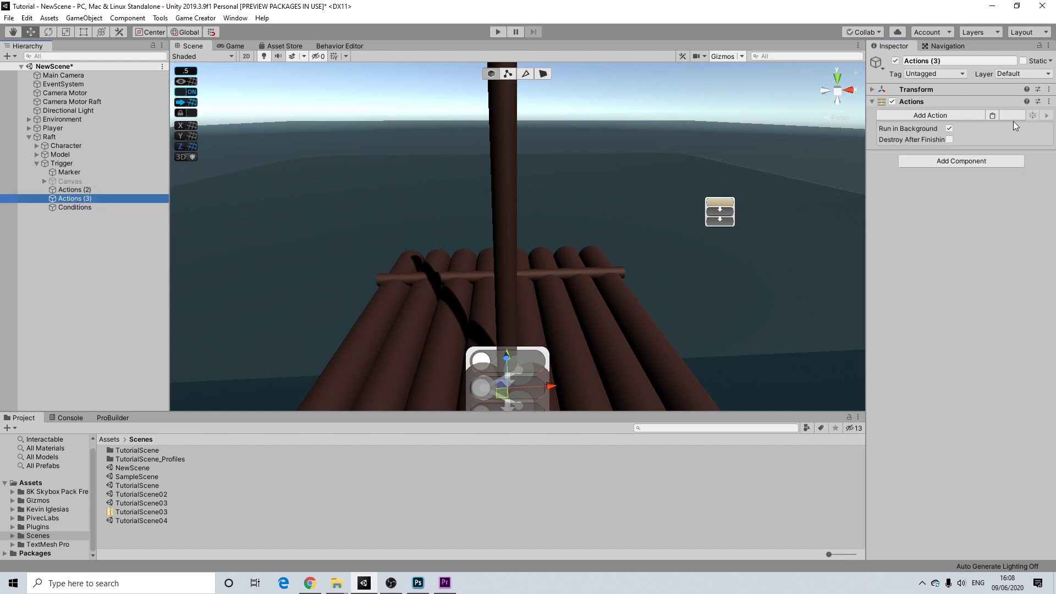
{"action": "left_click", "coordinate": [993, 114]}
{"action": "left_click", "coordinate": [949, 149]}
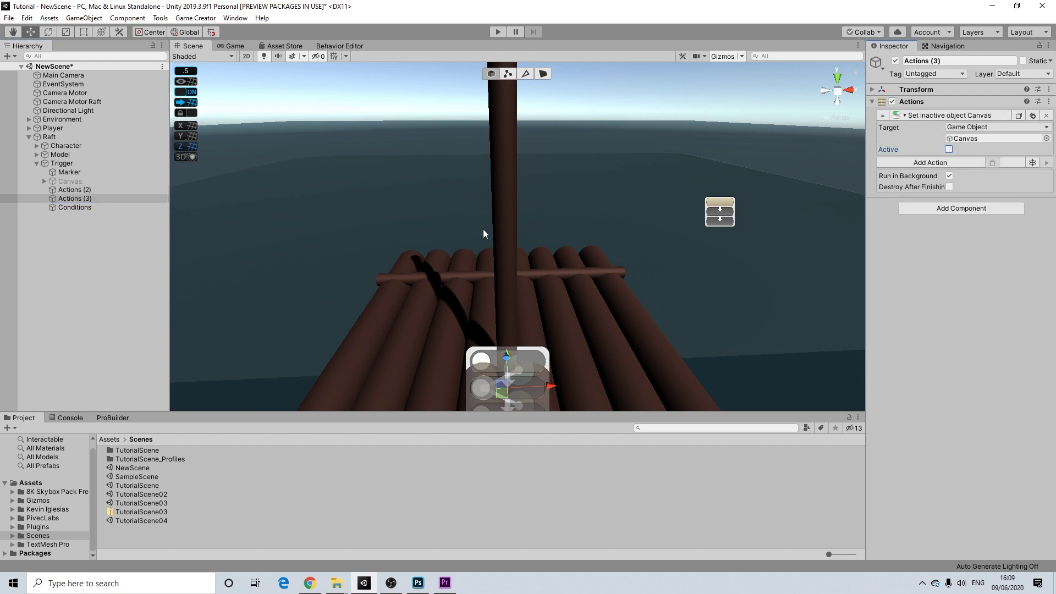
{"action": "left_click", "coordinate": [65, 164]}
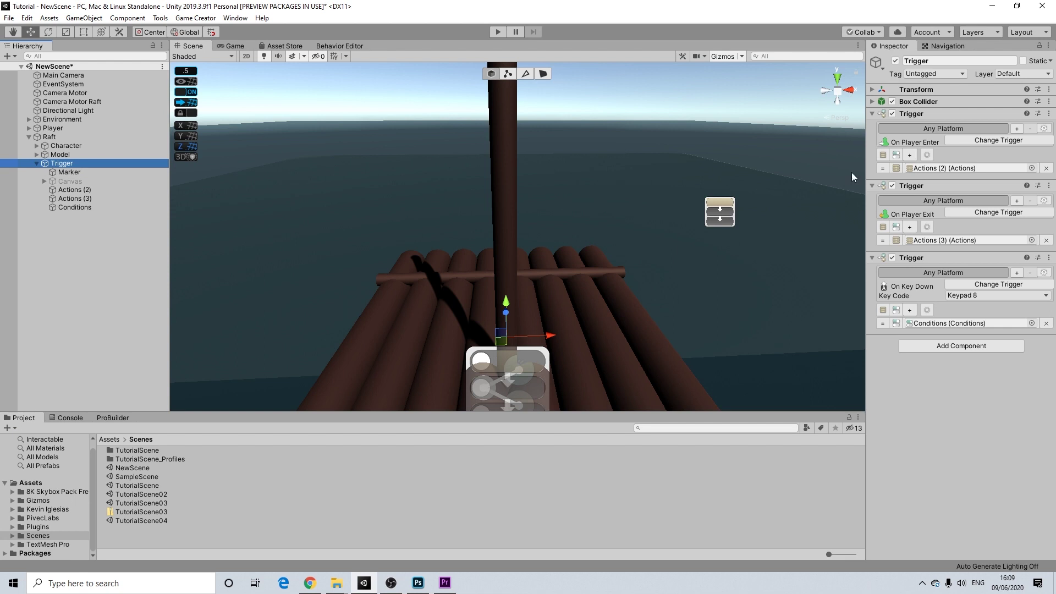
{"action": "left_click_drag", "start_coordinate": [851, 173], "coordinate": [638, 144], "text": "alt"}
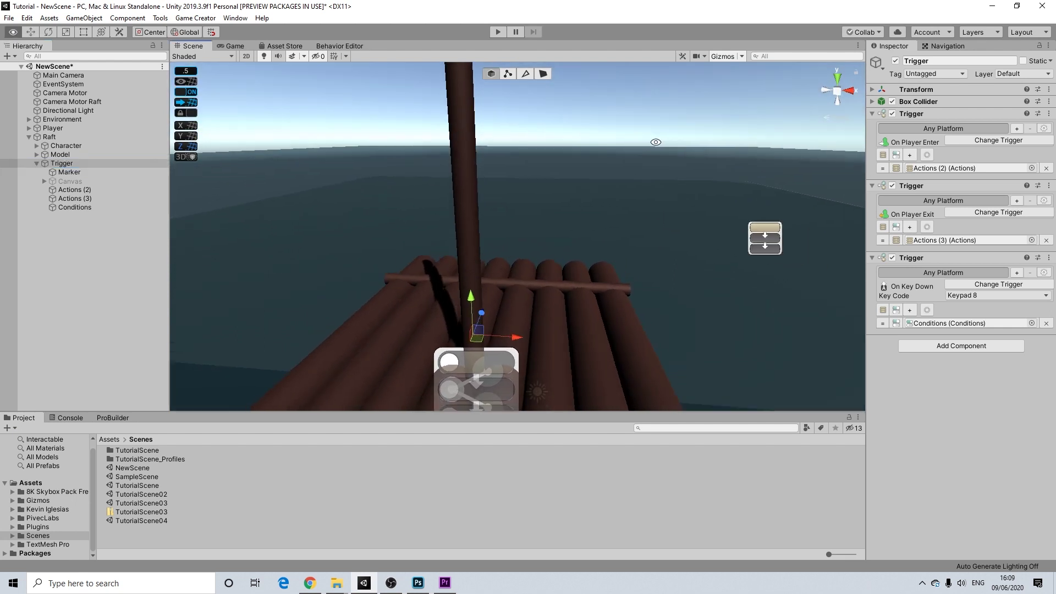
{"action": "left_click", "coordinate": [72, 182]}
{"action": "left_click", "coordinate": [63, 190]}
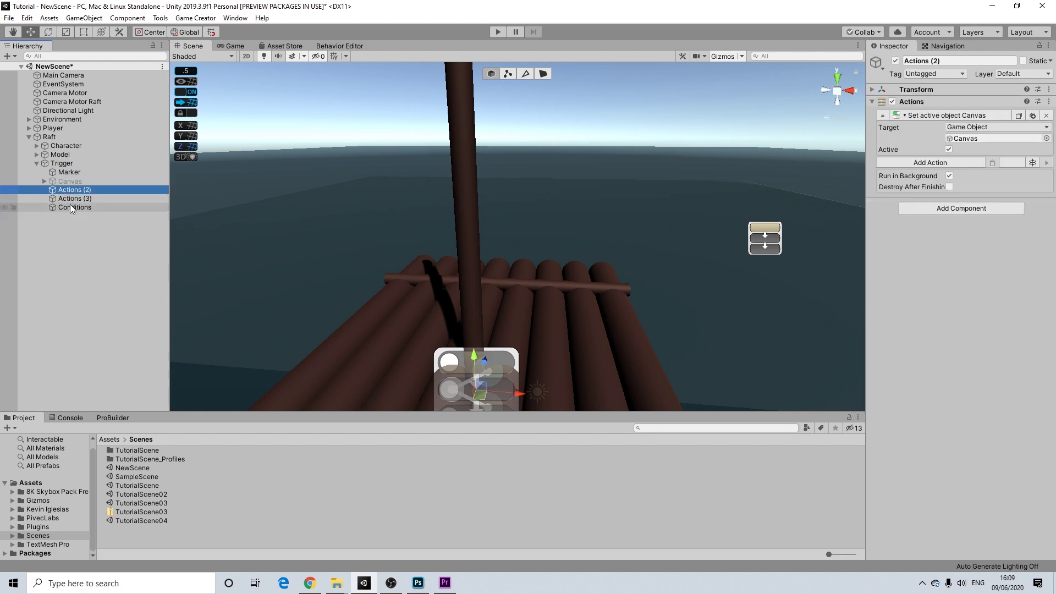
Add a clause to the Conditions object with a GameObject Active condition targeting the Canvas, and create its Then actions
{"action": "left_click", "coordinate": [71, 207]}
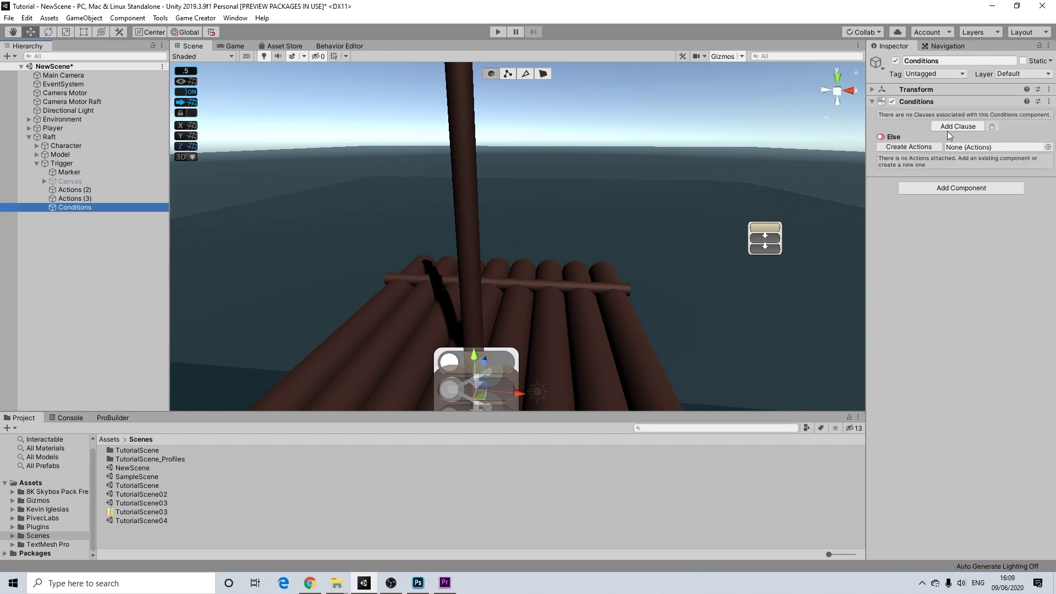
{"action": "left_click", "coordinate": [955, 127]}
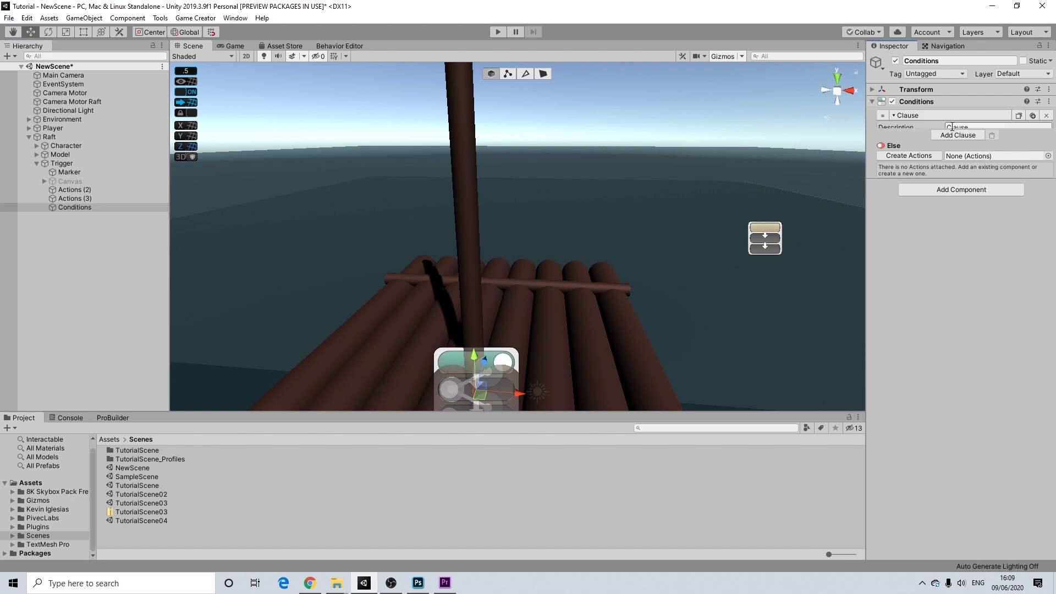
{"action": "left_click", "coordinate": [945, 148]}
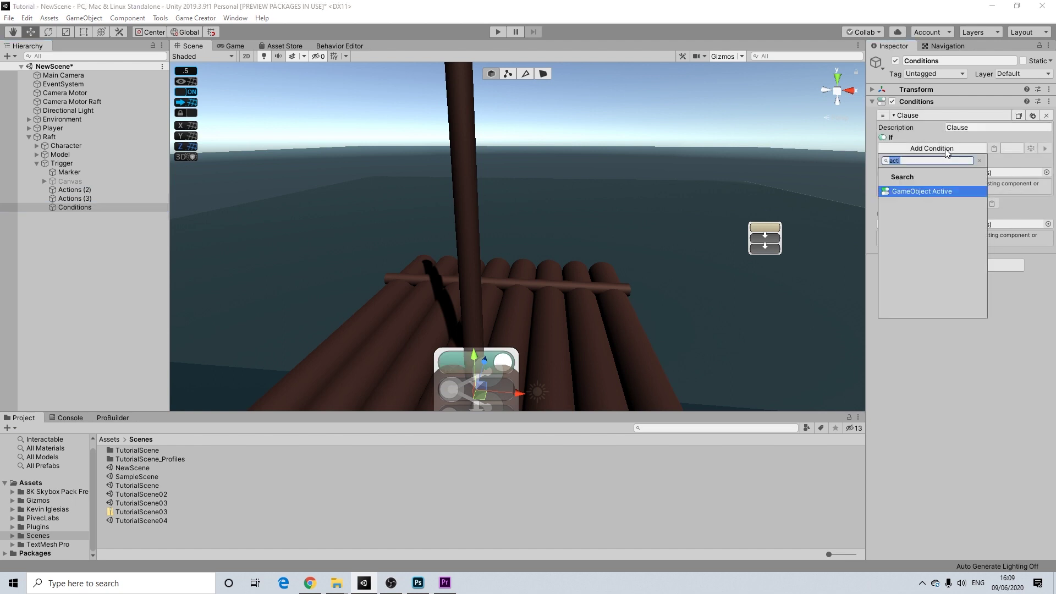
{"action": "left_click", "coordinate": [910, 188]}
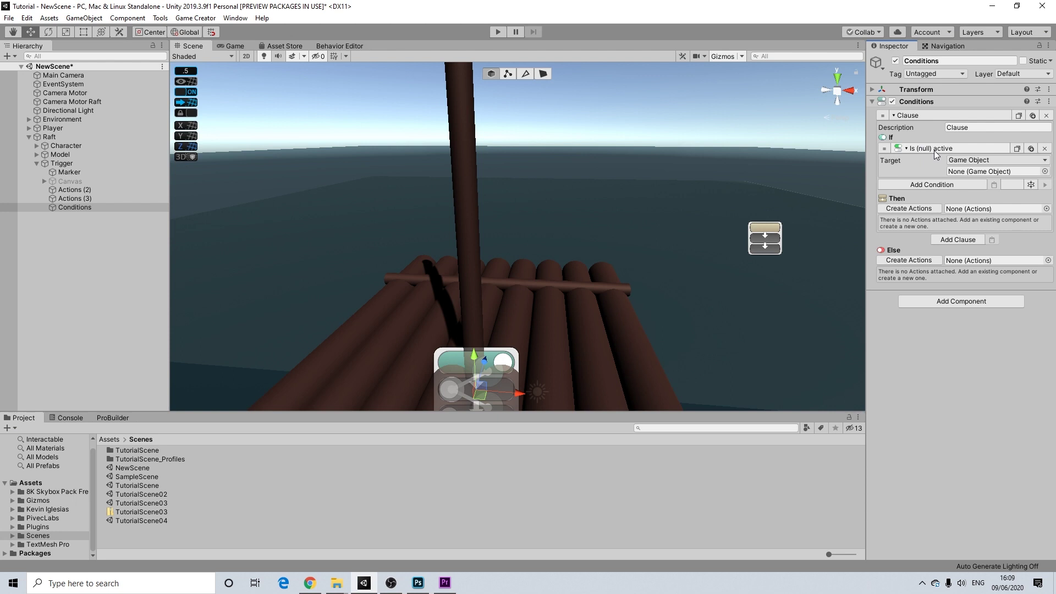
{"action": "left_click_drag", "start_coordinate": [75, 183], "coordinate": [983, 176]}
{"action": "left_click", "coordinate": [916, 210]}
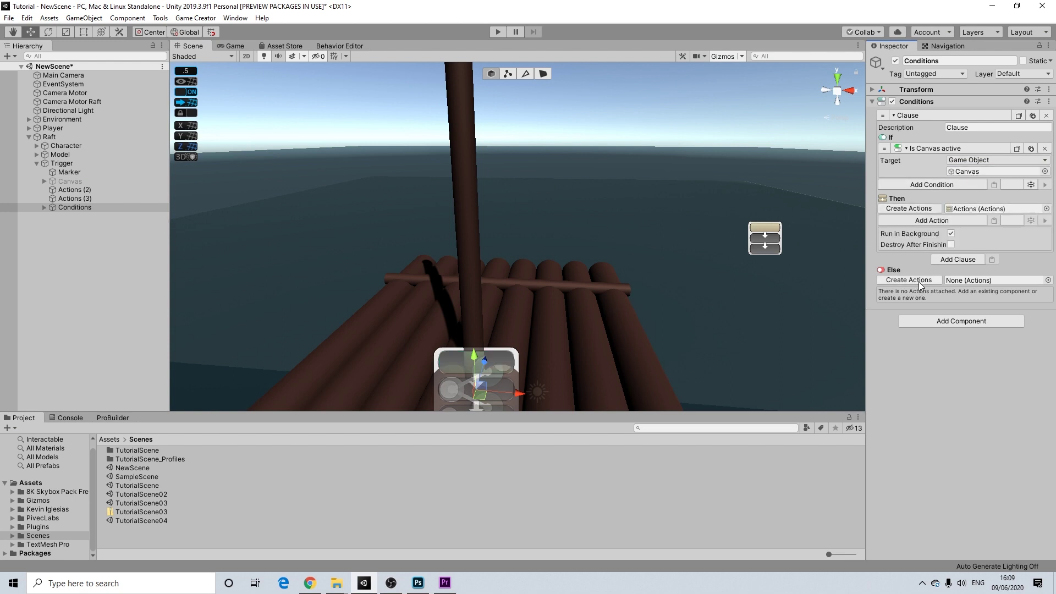
Create the Else actions for the Conditions object and rename the Then actions object as Start
{"action": "left_click", "coordinate": [920, 282]}
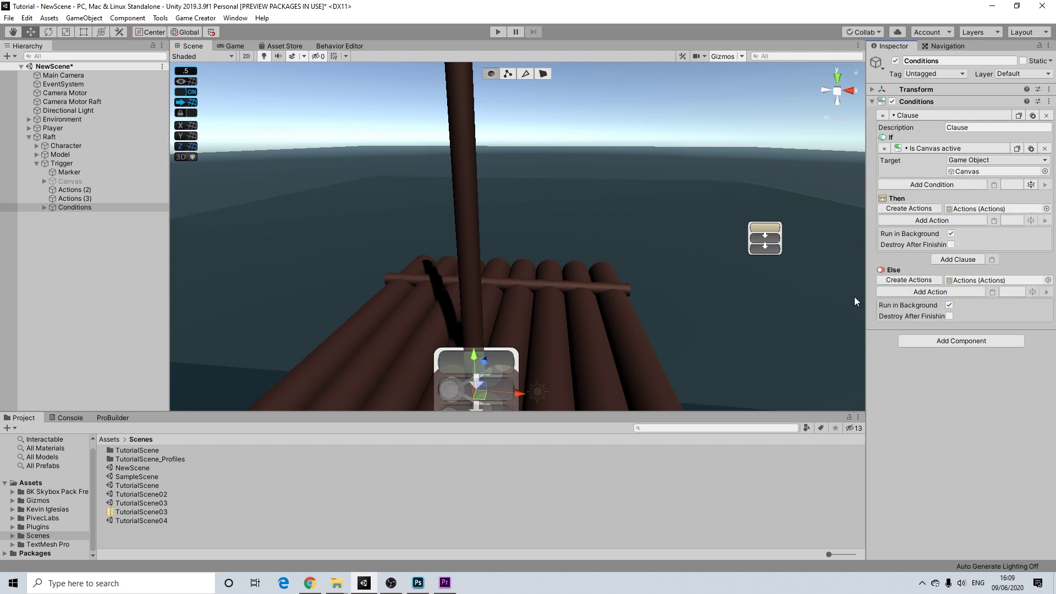
{"action": "left_click", "coordinate": [44, 207]}
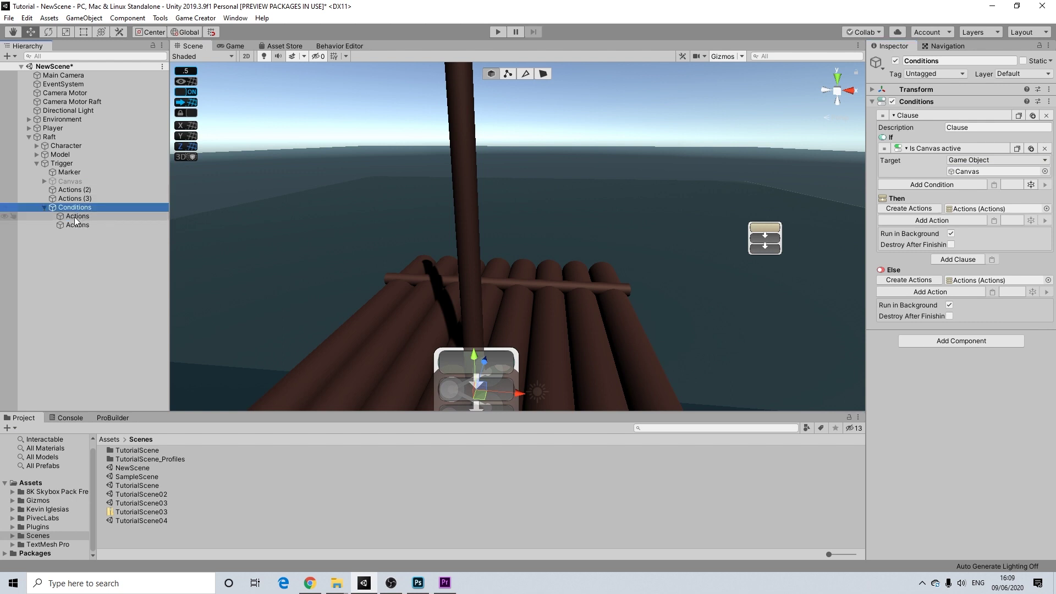
{"action": "right_click", "coordinate": [77, 218]}
{"action": "left_click", "coordinate": [95, 251]}
{"action": "type", "text": "Start"}
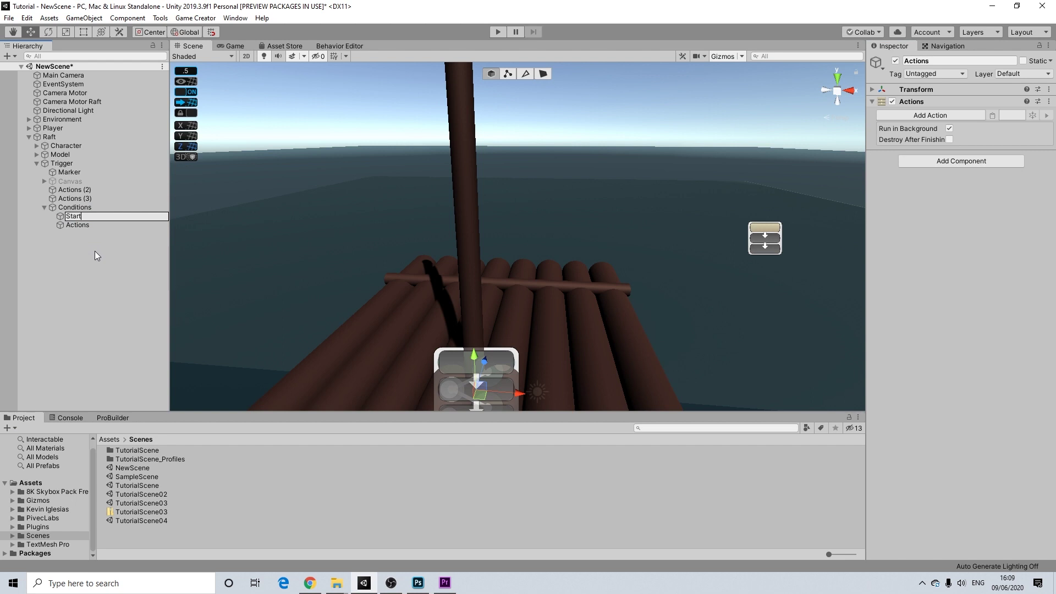
{"action": "key", "text": "Return"}
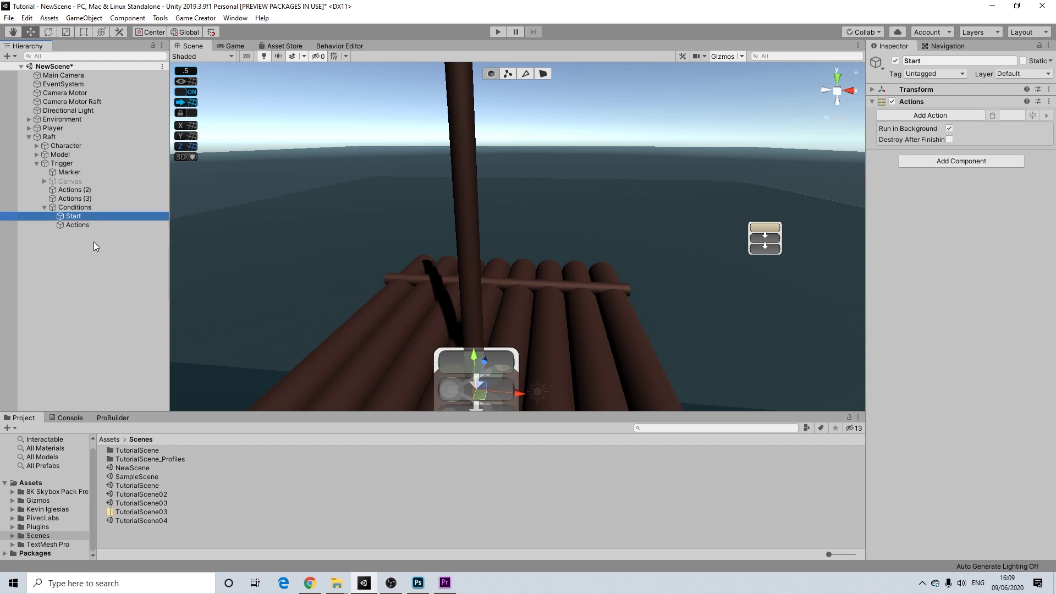
Rename the Else actions object under Conditions as End
{"action": "right_click", "coordinate": [82, 226]}
{"action": "left_click", "coordinate": [99, 264]}
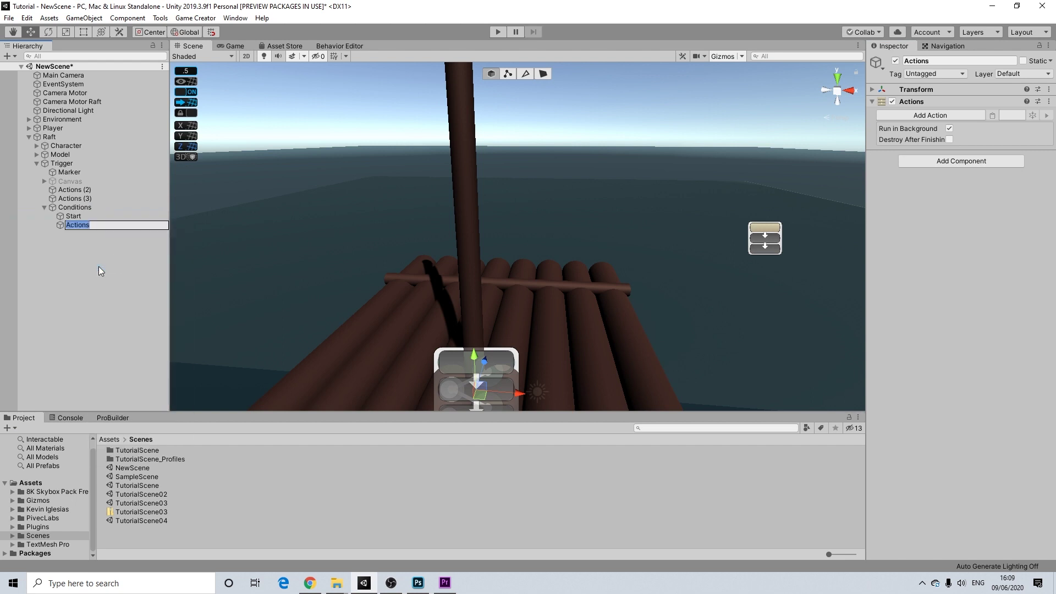
{"action": "type", "text": "End"}
{"action": "key", "text": "Return"}
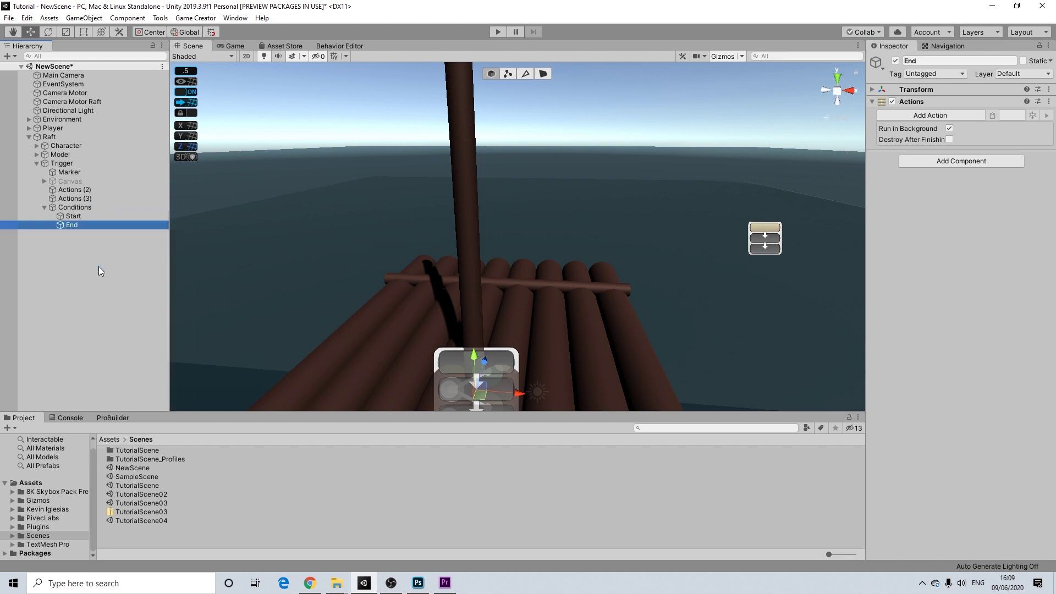
Delete the End actions object under Conditions and return to the Conditions object
{"action": "left_click", "coordinate": [81, 207]}
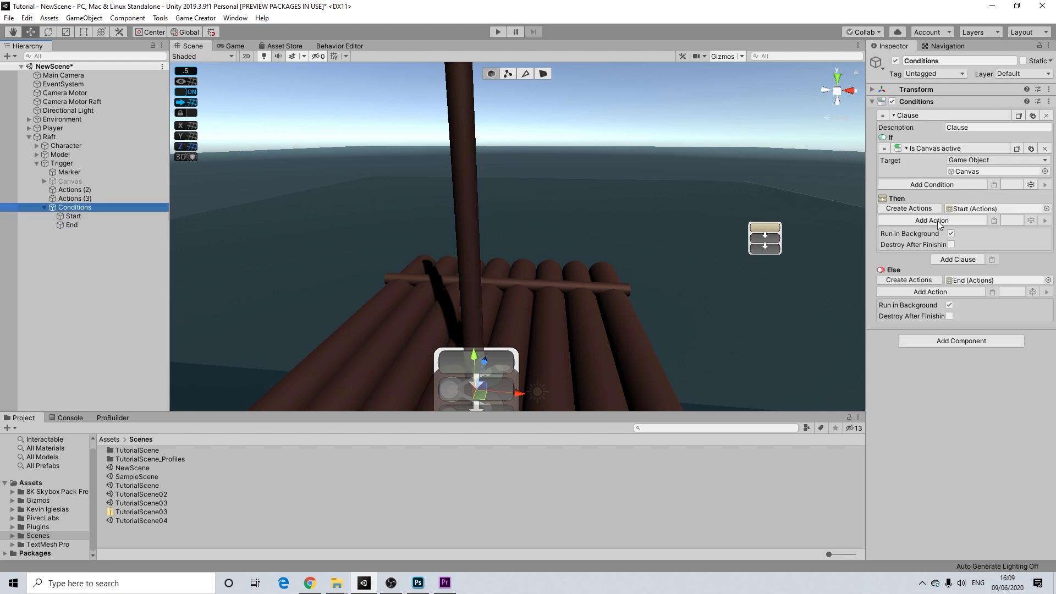
{"action": "left_click", "coordinate": [69, 225]}
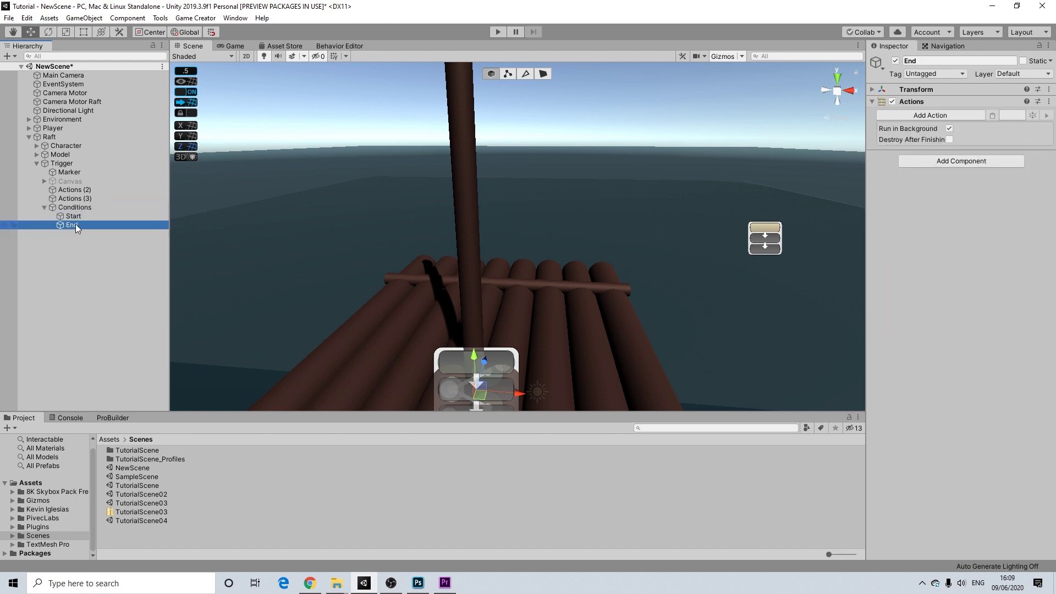
{"action": "left_click", "coordinate": [77, 207]}
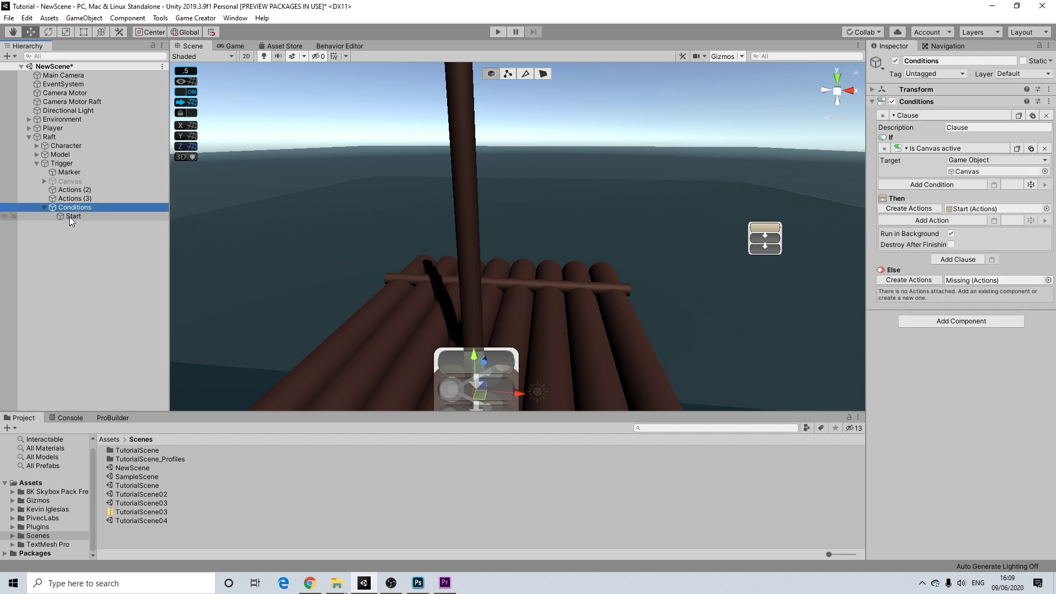
{"action": "left_click", "coordinate": [69, 217]}
{"action": "left_click", "coordinate": [72, 206]}
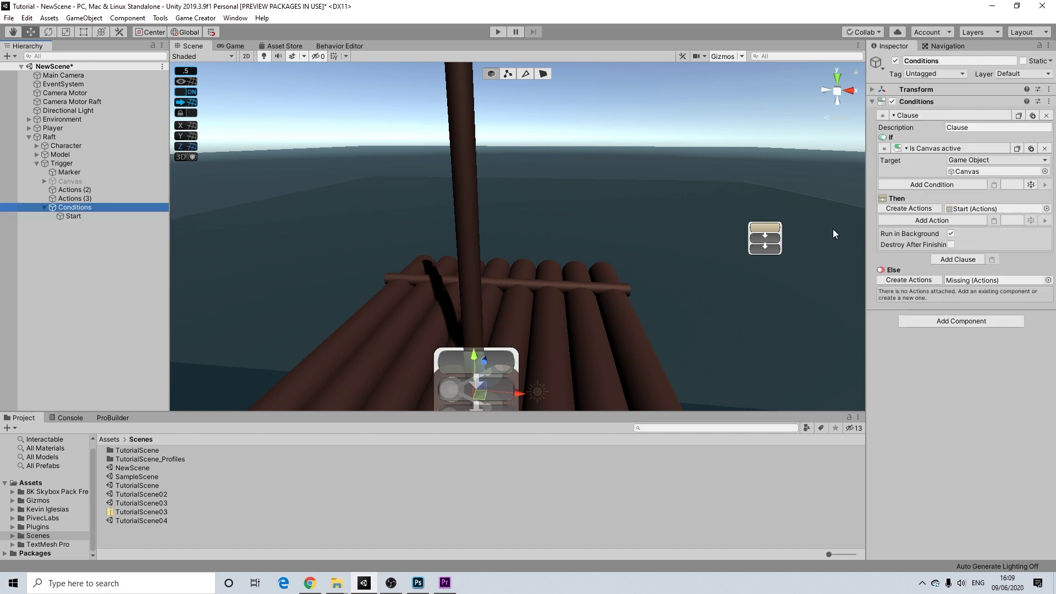
Add an Enable Component action to the Then actions, targeting Player with component name HookPlayer and its enable value turned off
{"action": "left_click", "coordinate": [938, 220]}
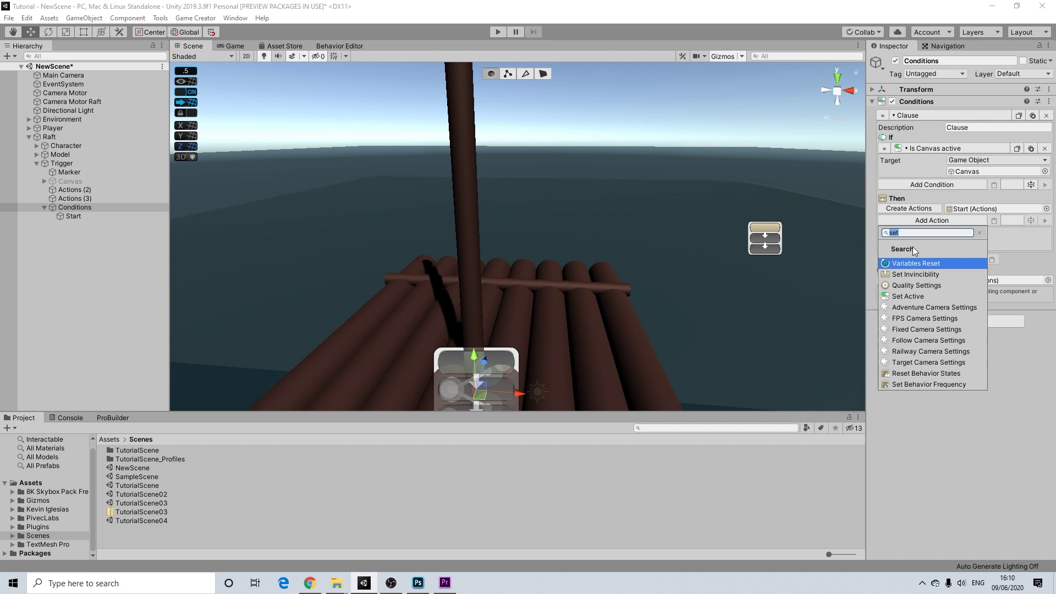
{"action": "type", "text": "f"}
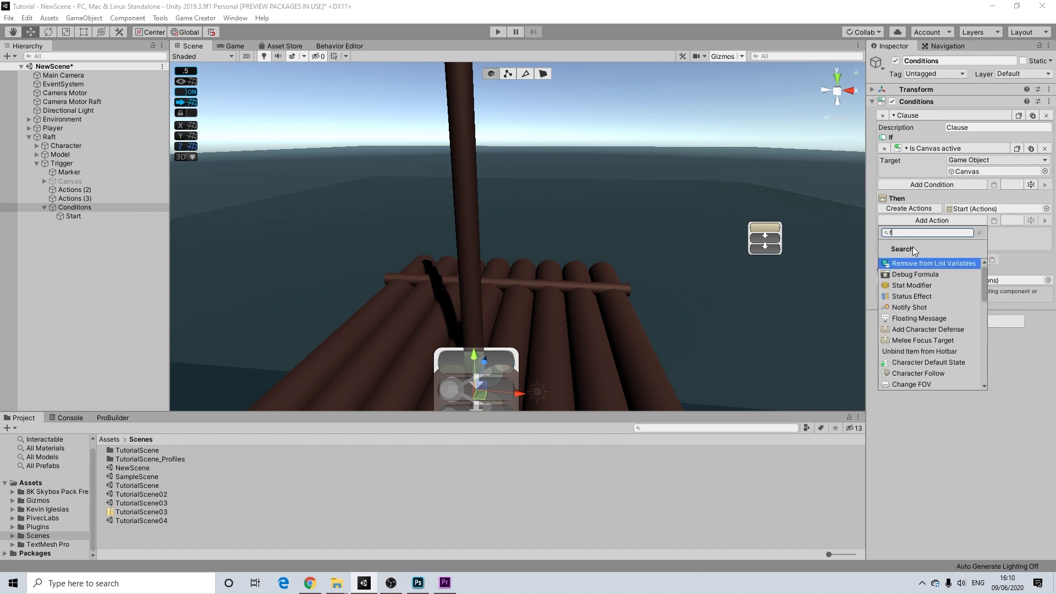
{"action": "key", "text": "BackSpace"}
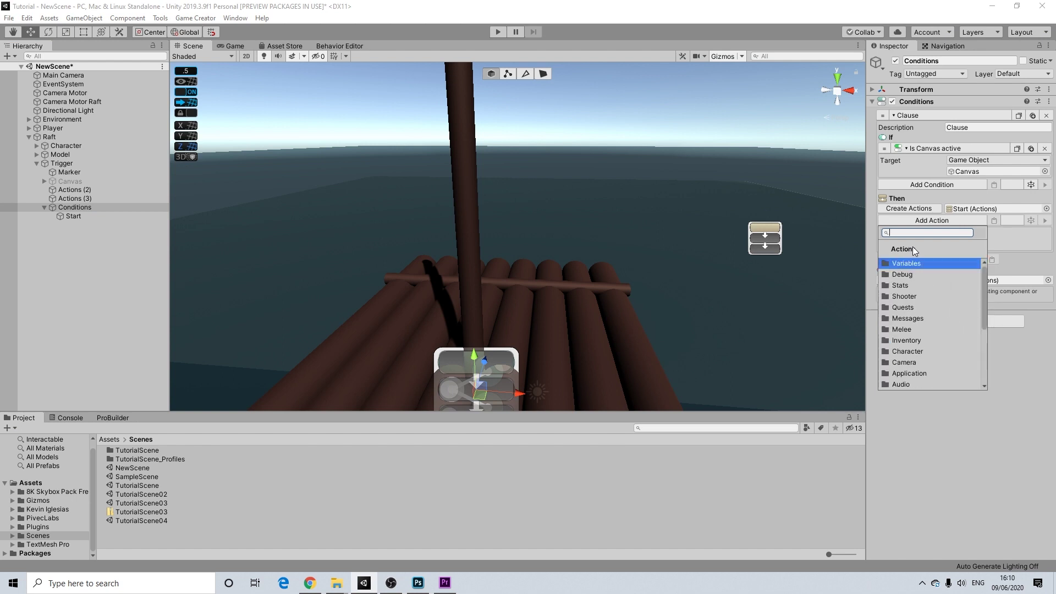
{"action": "scroll", "coordinate": [917, 342], "scroll_direction": "down", "scroll_amount": 3}
{"action": "left_click", "coordinate": [909, 348]}
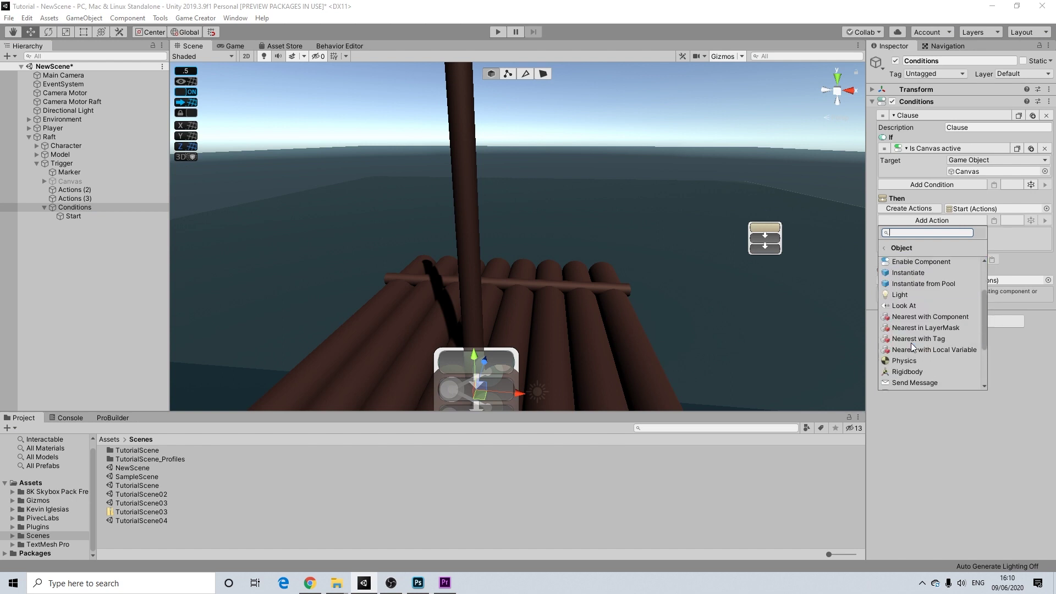
{"action": "left_click", "coordinate": [914, 263]}
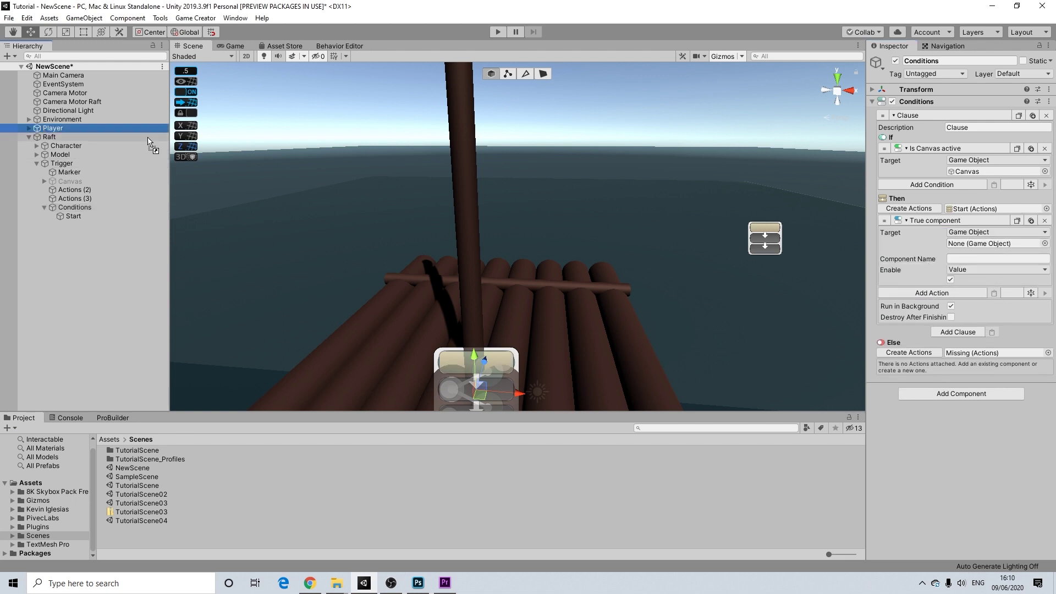
{"action": "left_click_drag", "start_coordinate": [1053, 257], "coordinate": [957, 244]}
{"action": "left_click", "coordinate": [970, 259]}
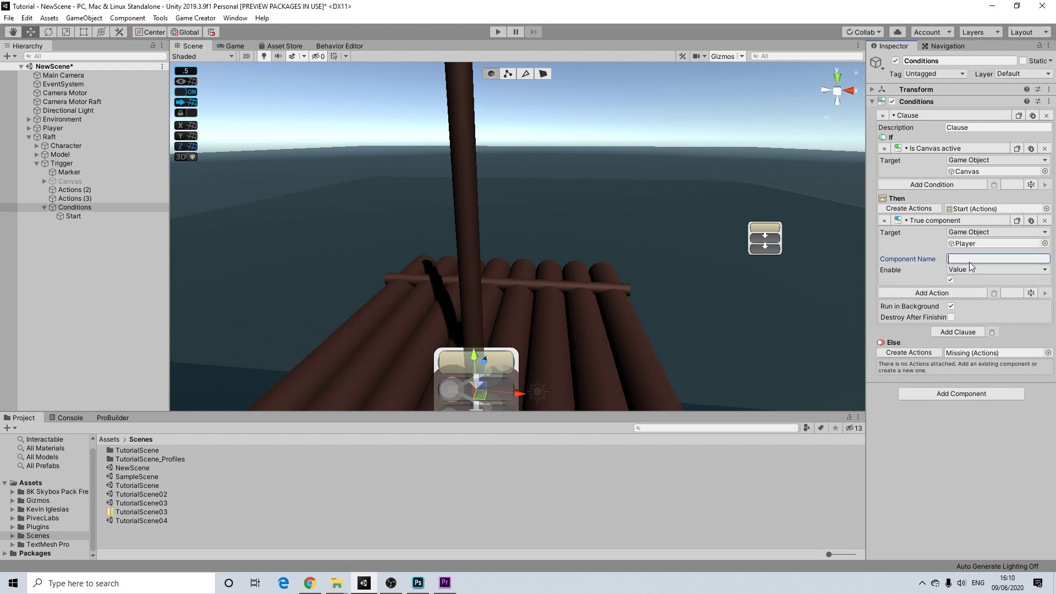
{"action": "type", "text": "HookPlayer"}
{"action": "left_click", "coordinate": [953, 279]}
Add a Move Character action to the Then actions that moves the Player character to the raft trigger's Marker
{"action": "left_click", "coordinate": [956, 294]}
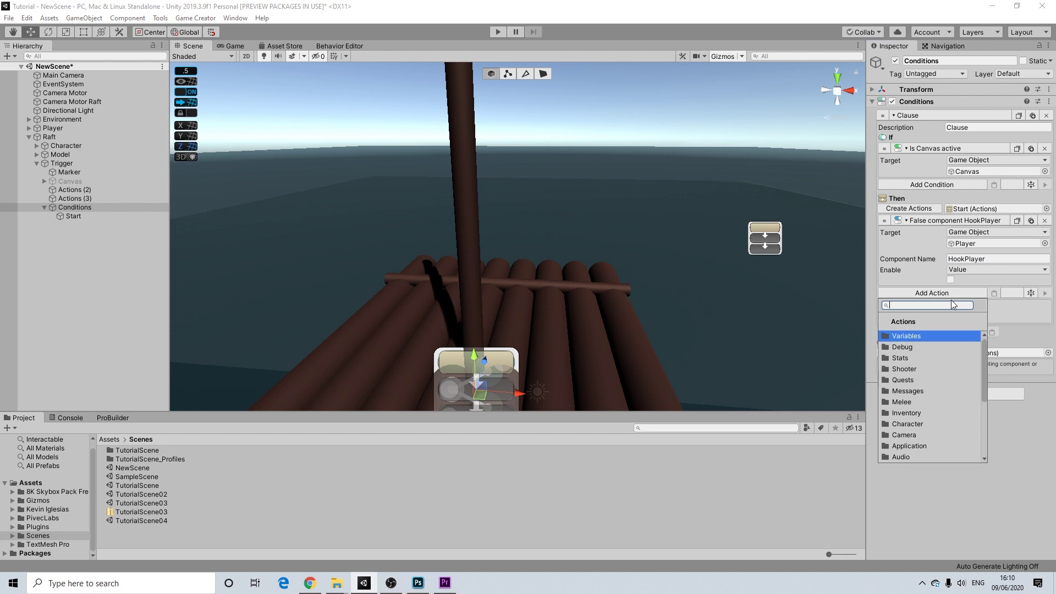
{"action": "type", "text": "move"}
{"action": "left_click", "coordinate": [943, 357]}
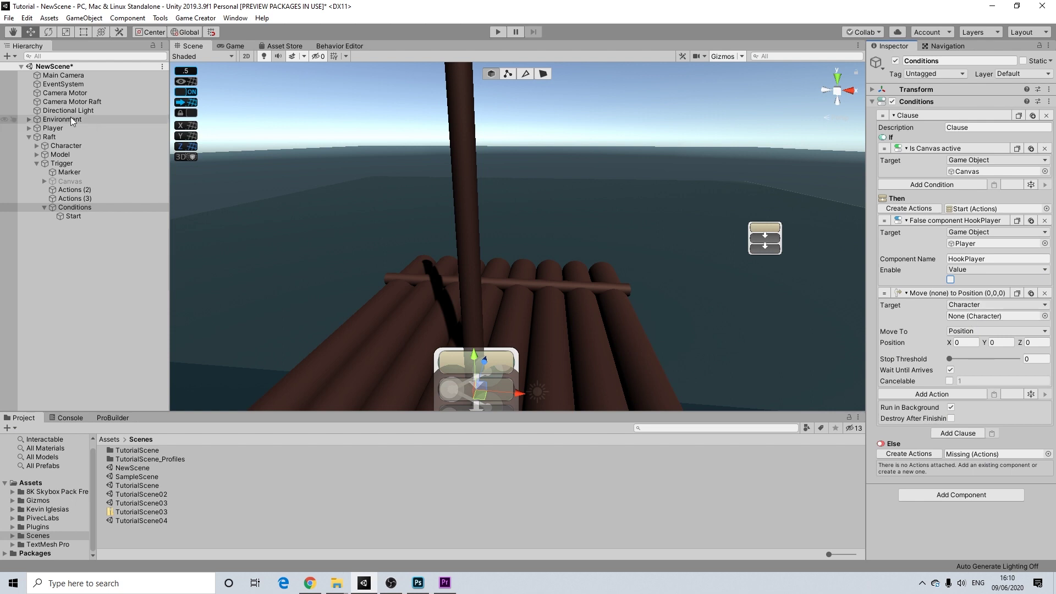
{"action": "mouse_move", "coordinate": [53, 127]}
{"action": "left_mouse_down"}
{"action": "mouse_move", "coordinate": [992, 325]}
{"action": "mouse_move", "coordinate": [985, 318]}
{"action": "left_mouse_up"}
{"action": "left_click", "coordinate": [979, 332]}
{"action": "left_click", "coordinate": [982, 370]}
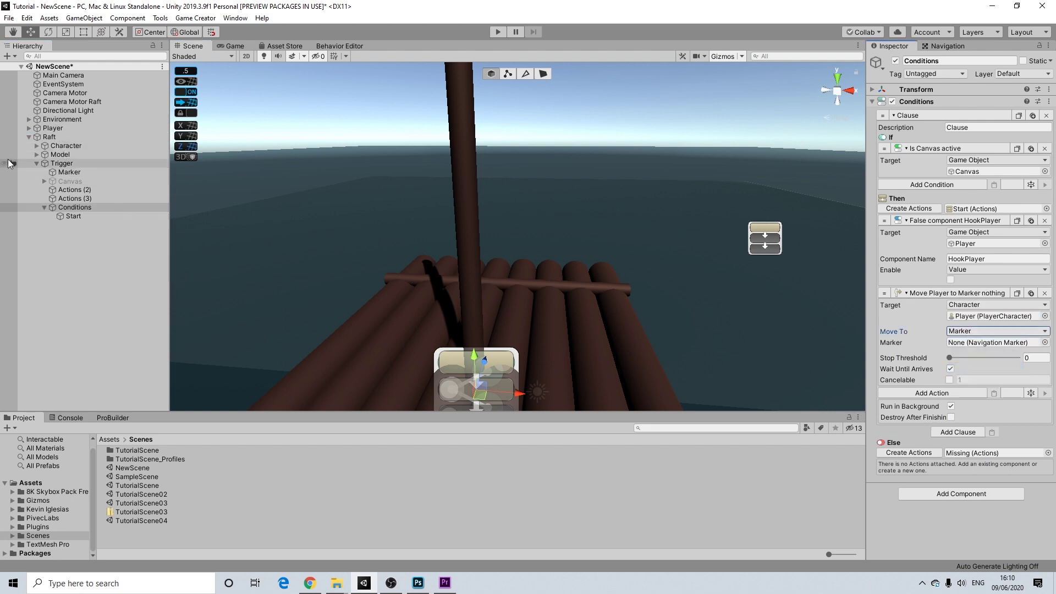
{"action": "mouse_move", "coordinate": [69, 179]}
{"action": "left_mouse_down"}
{"action": "mouse_move", "coordinate": [996, 331]}
{"action": "mouse_move", "coordinate": [1000, 350]}
{"action": "mouse_move", "coordinate": [991, 343]}
{"action": "left_mouse_up"}
Collapse the HookPlayer component action and the Move Player to Marker action in the Then list
{"action": "scroll", "coordinate": [523, 275], "scroll_direction": "down", "scroll_amount": 3}
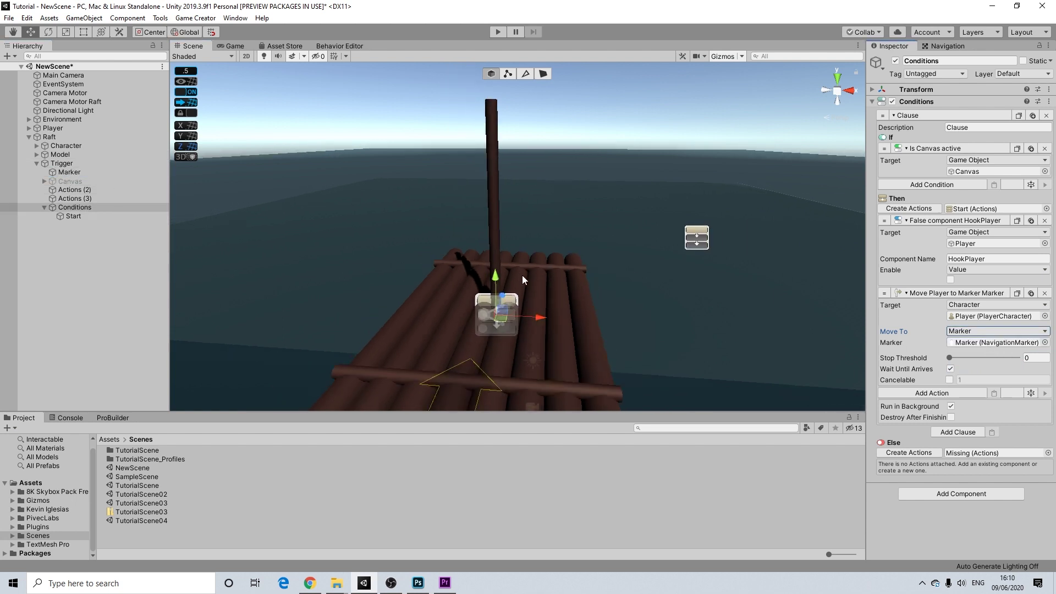
{"action": "scroll", "coordinate": [523, 275], "scroll_direction": "up", "scroll_amount": 2}
{"action": "left_click", "coordinate": [944, 221]}
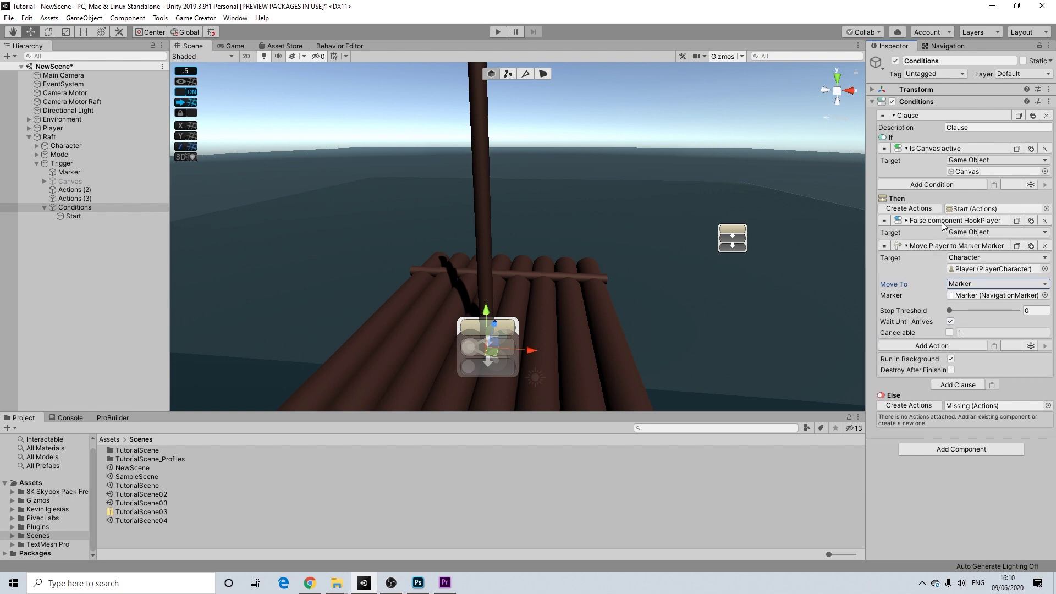
{"action": "left_click", "coordinate": [941, 233]}
{"action": "left_click", "coordinate": [941, 233]}
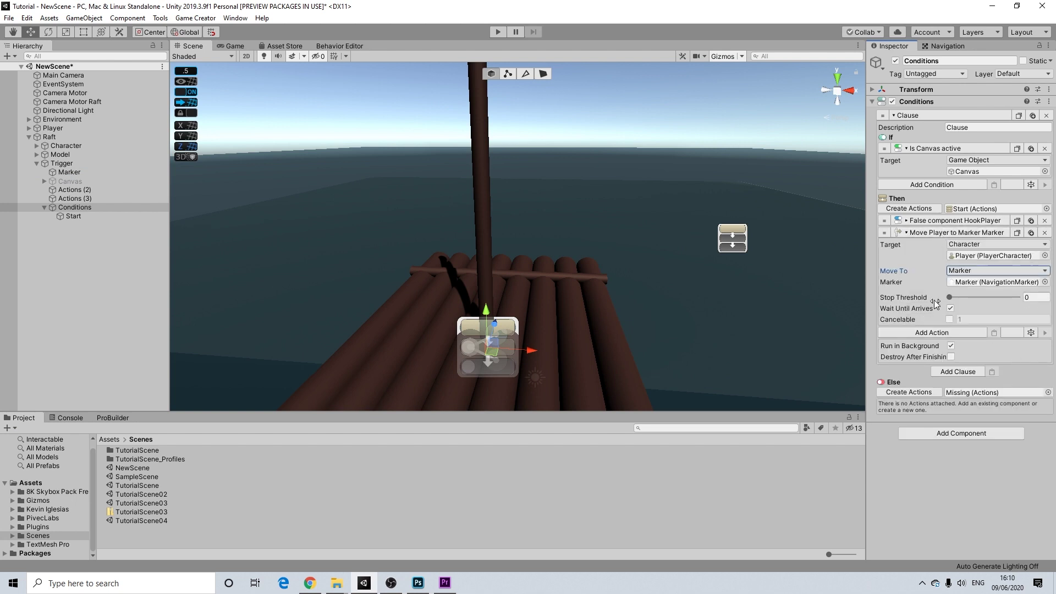
{"action": "left_click", "coordinate": [938, 231]}
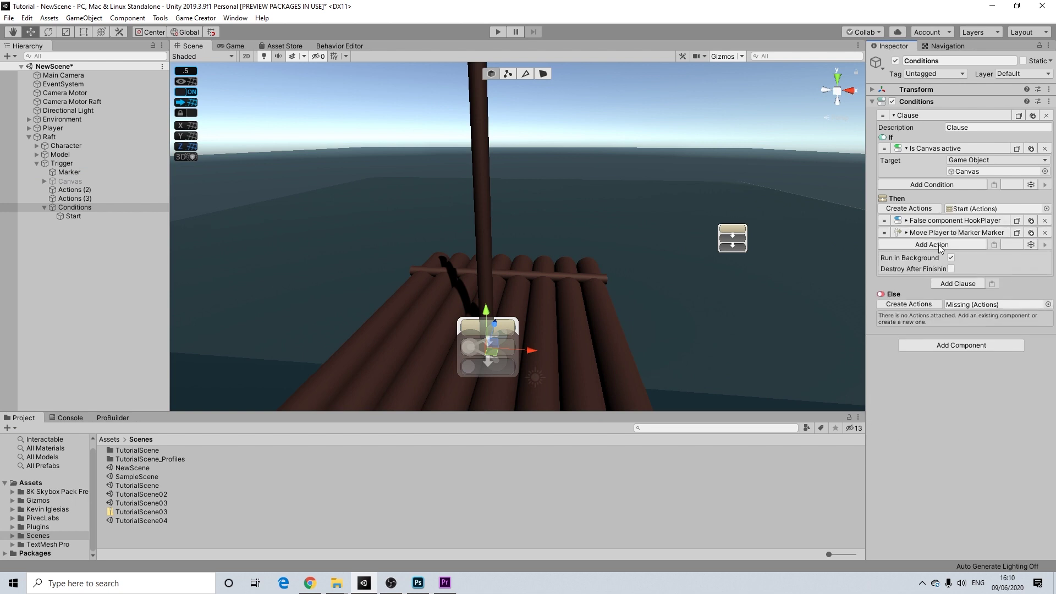
Add a Change Property action targeting the Raft character, with Is Controllable set to true, and collapse it
{"action": "left_click", "coordinate": [940, 246]}
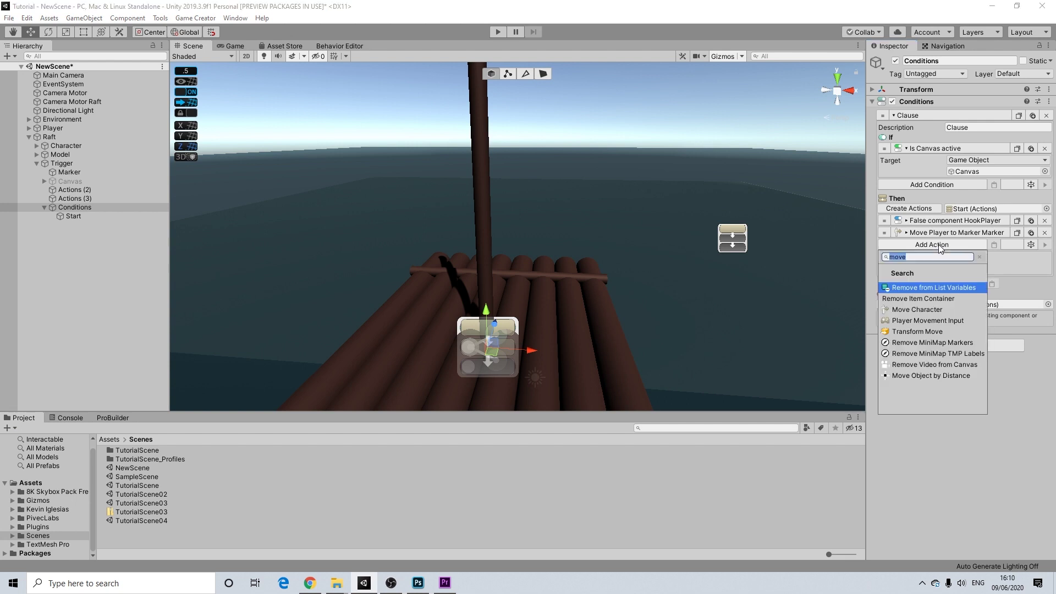
{"action": "type", "text": "chang"}
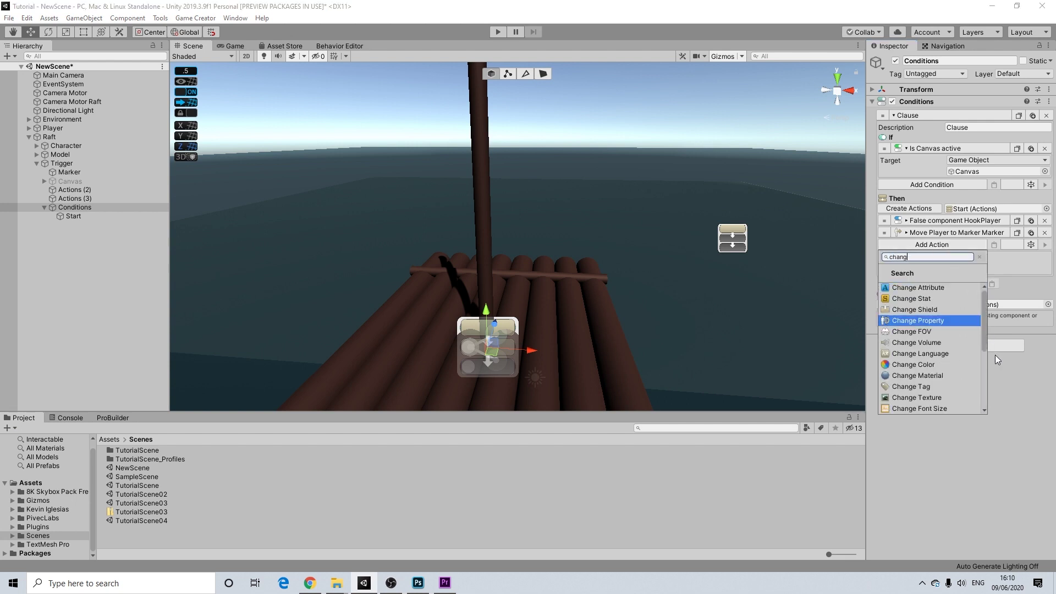
{"action": "left_click", "coordinate": [926, 321]}
{"action": "left_click", "coordinate": [993, 257]}
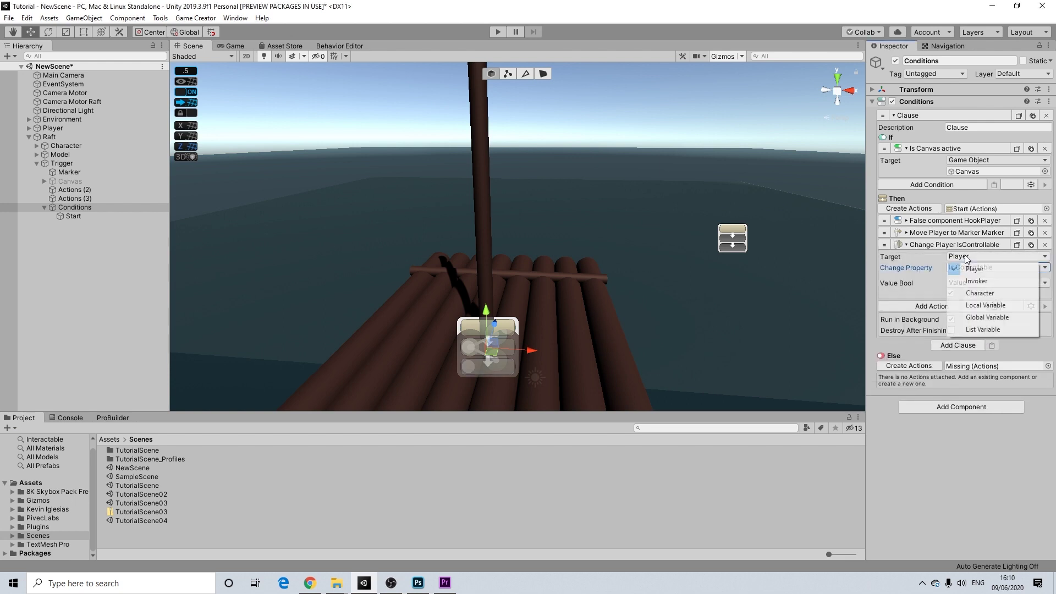
{"action": "left_click", "coordinate": [976, 293]}
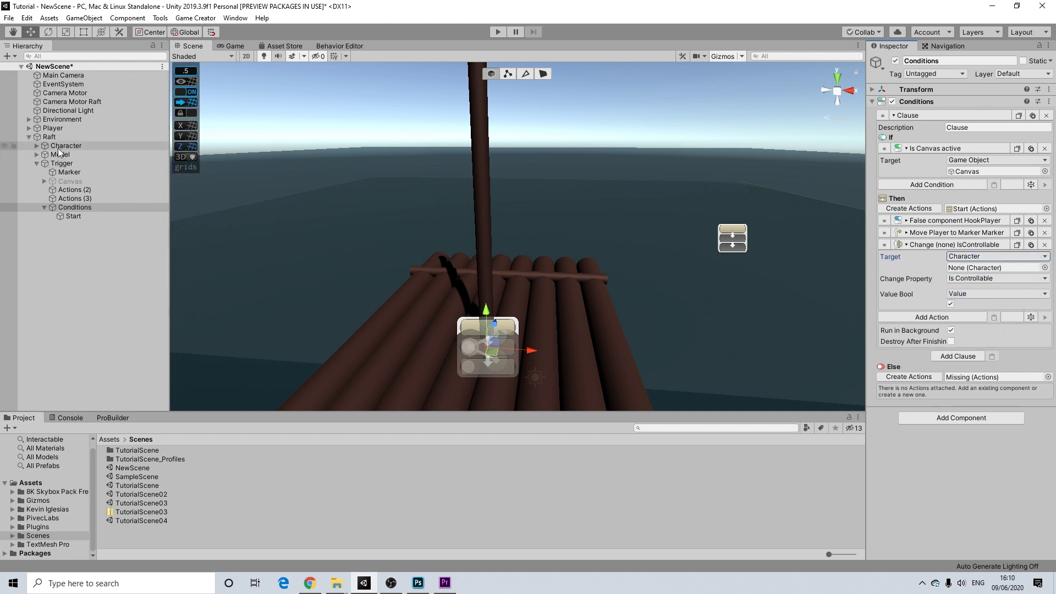
{"action": "left_click_drag", "start_coordinate": [991, 245], "coordinate": [985, 268]}
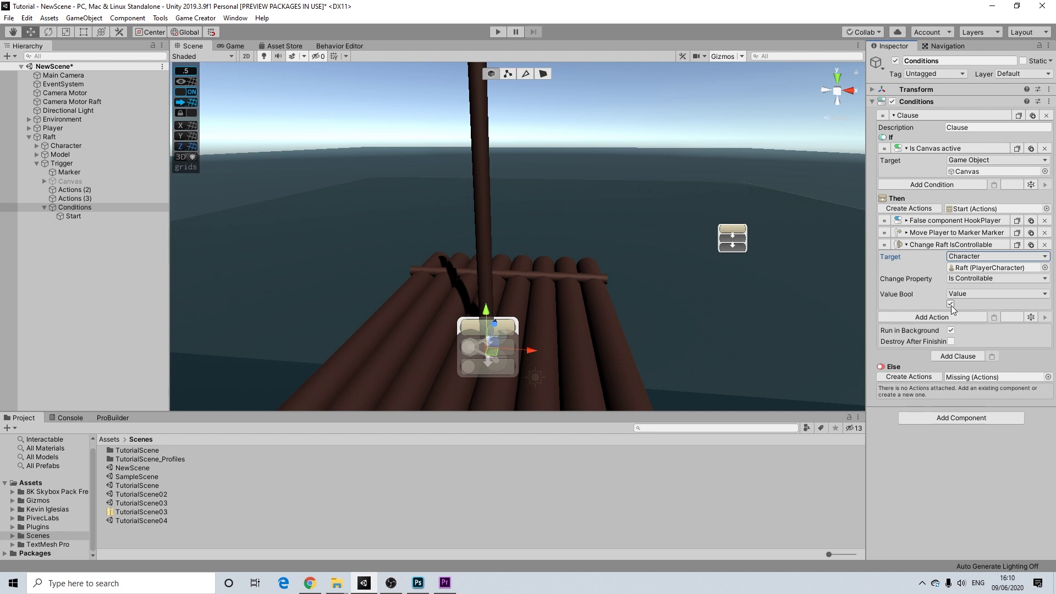
{"action": "left_click", "coordinate": [945, 244]}
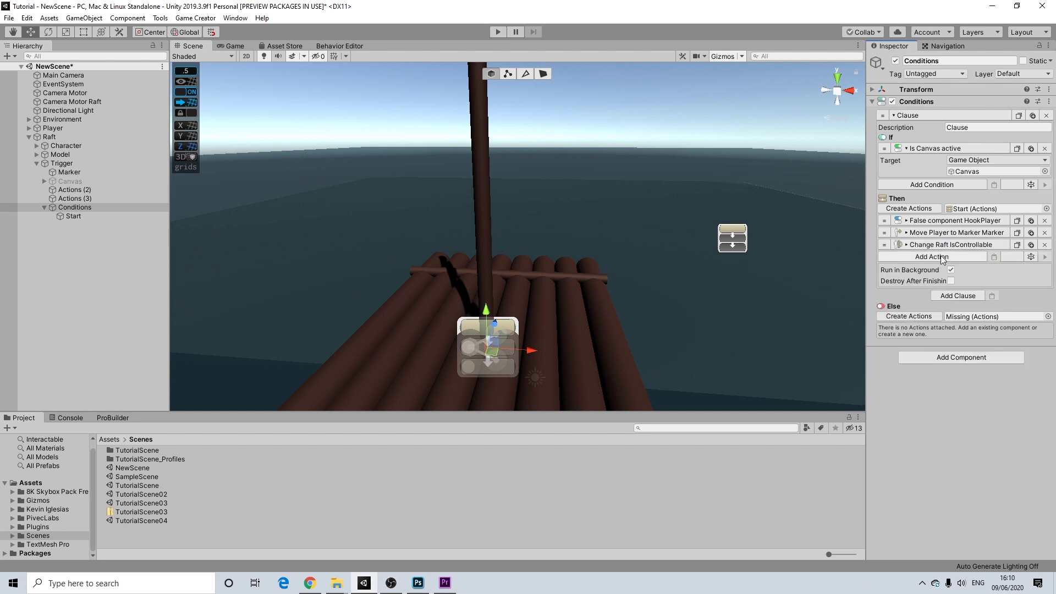
Paste a copy of the HookPlayer component action at the end of the Then list and set its component name to CharacterController
{"action": "left_click", "coordinate": [940, 257]}
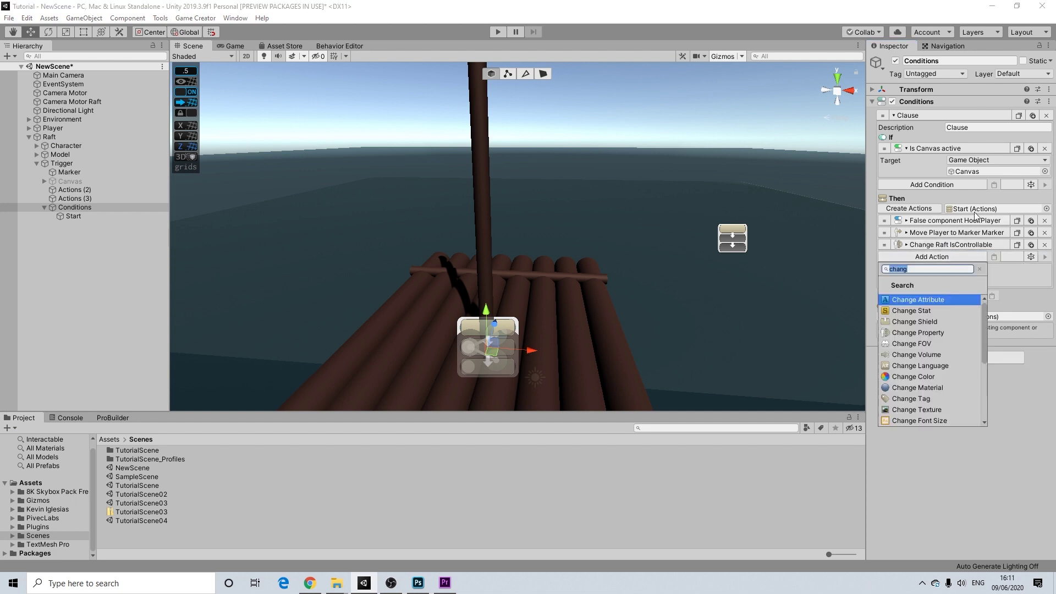
{"action": "left_click", "coordinate": [1015, 224]}
{"action": "left_click", "coordinate": [1017, 221]}
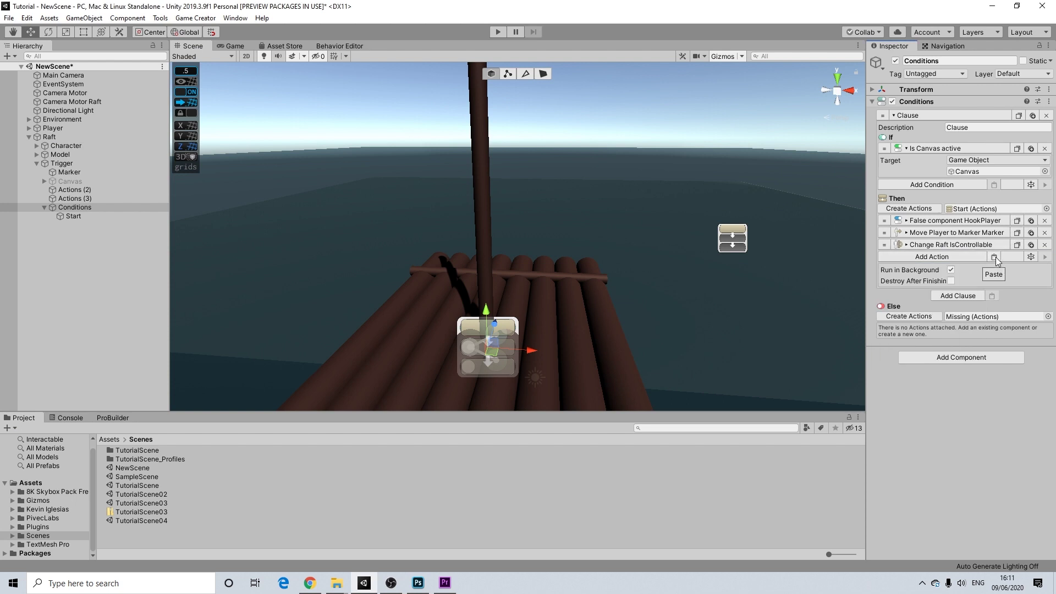
{"action": "left_click", "coordinate": [887, 296]}
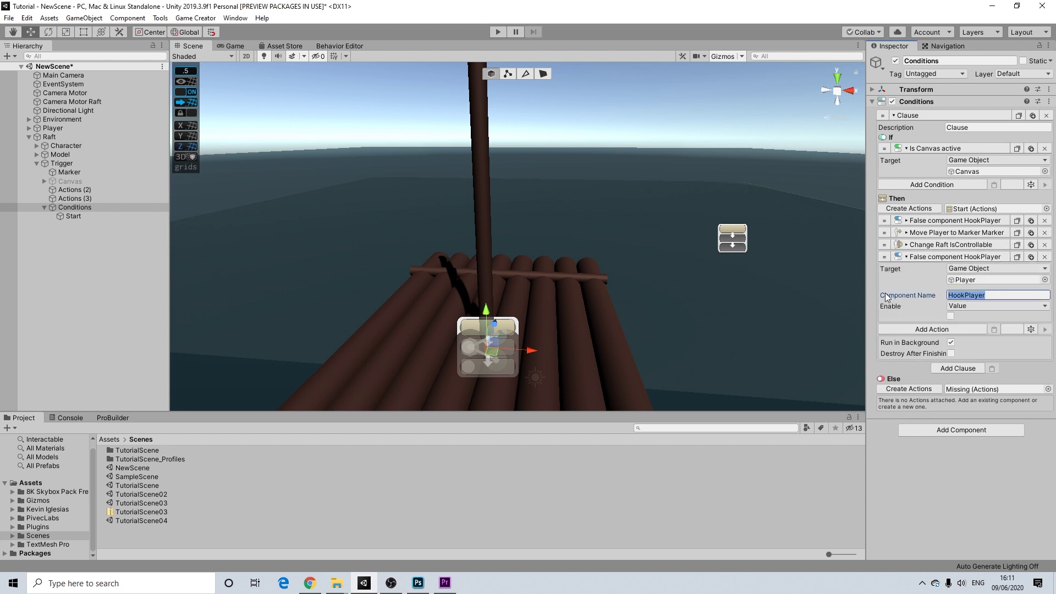
{"action": "type", "text": "CharacterController"}
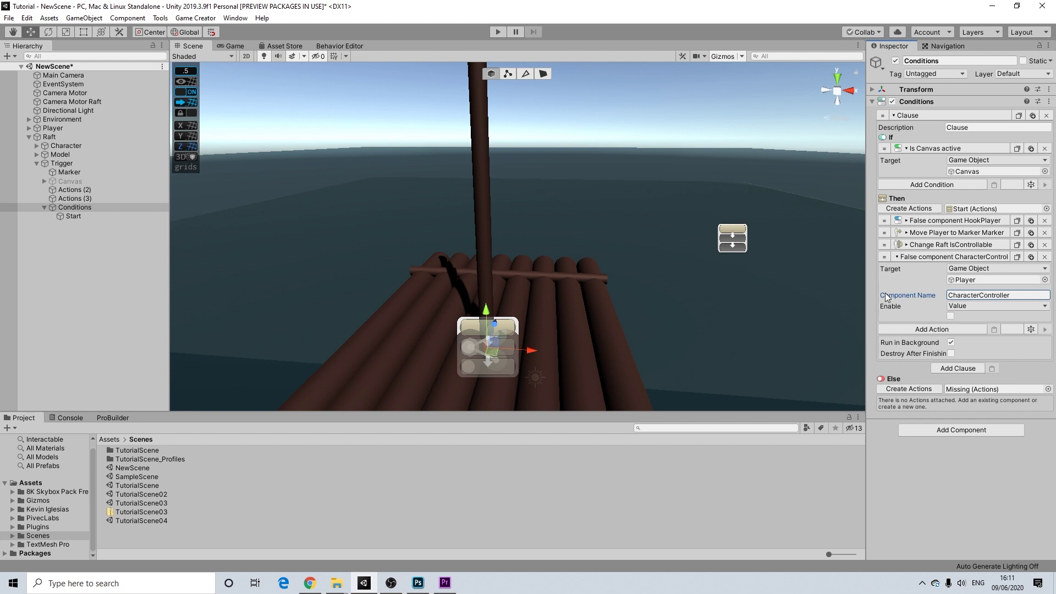
{"action": "left_click", "coordinate": [967, 258]}
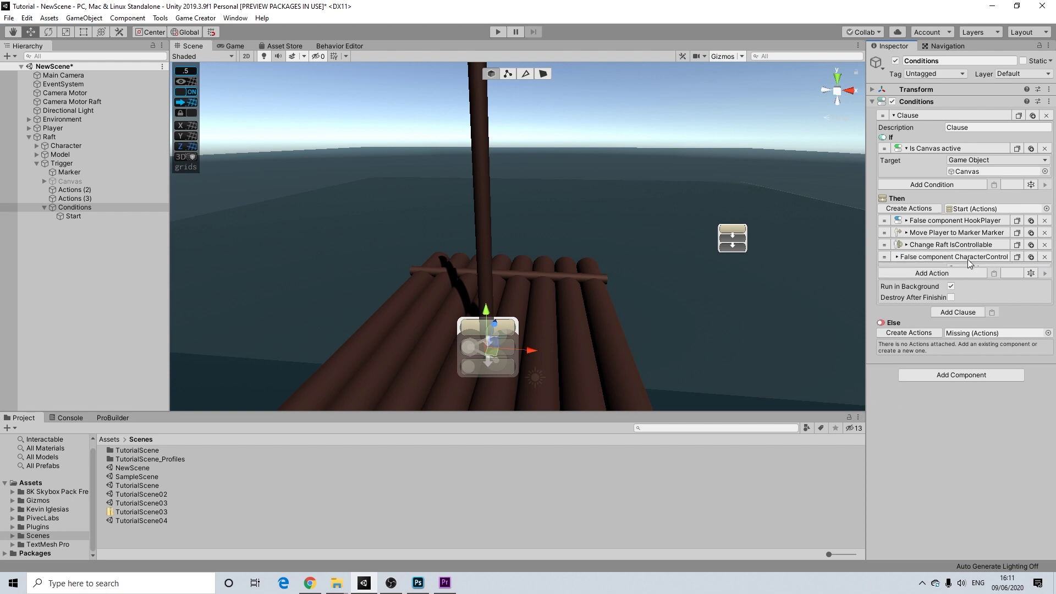
Add a Change Camera action to the Then list using Camera Motor Raft with a transition time of 1, and collapse it
{"action": "left_click", "coordinate": [927, 270]}
{"action": "type", "text": "change"}
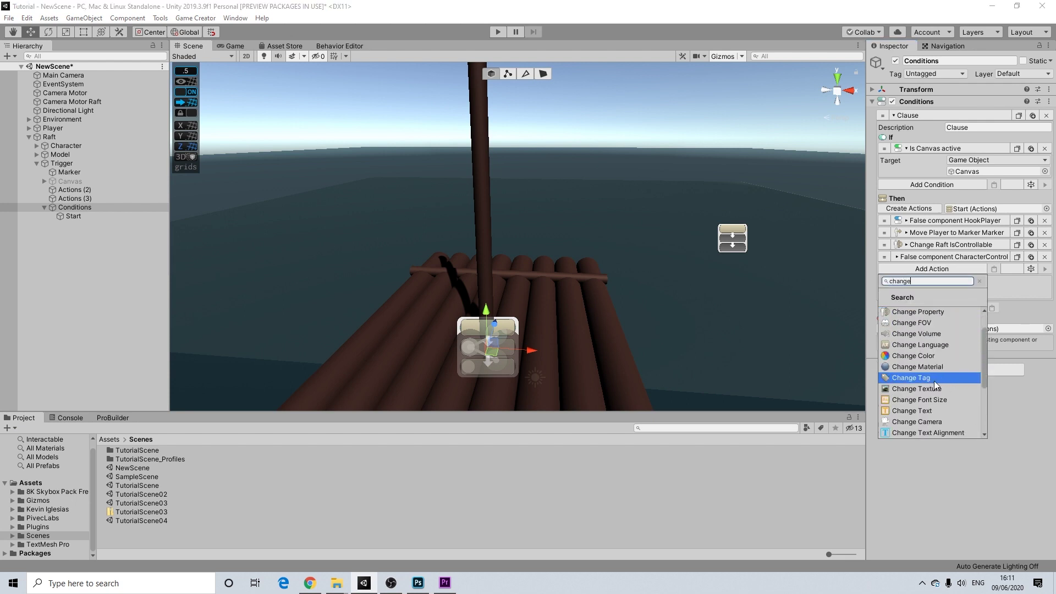
{"action": "scroll", "coordinate": [920, 326], "scroll_direction": "down", "scroll_amount": 3}
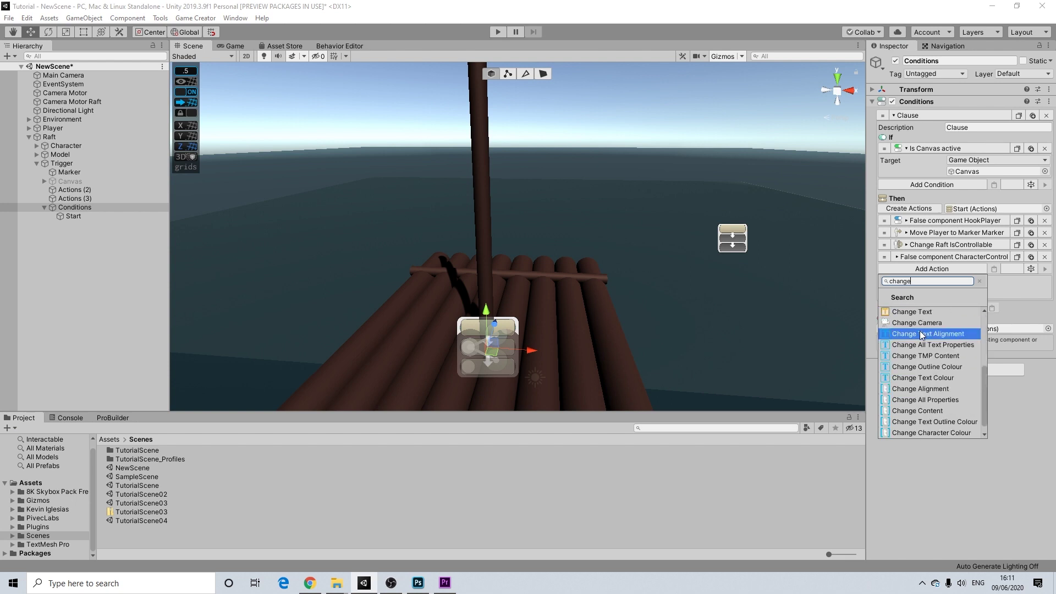
{"action": "scroll", "coordinate": [919, 385], "scroll_direction": "up", "scroll_amount": 1}
{"action": "left_click", "coordinate": [919, 393]}
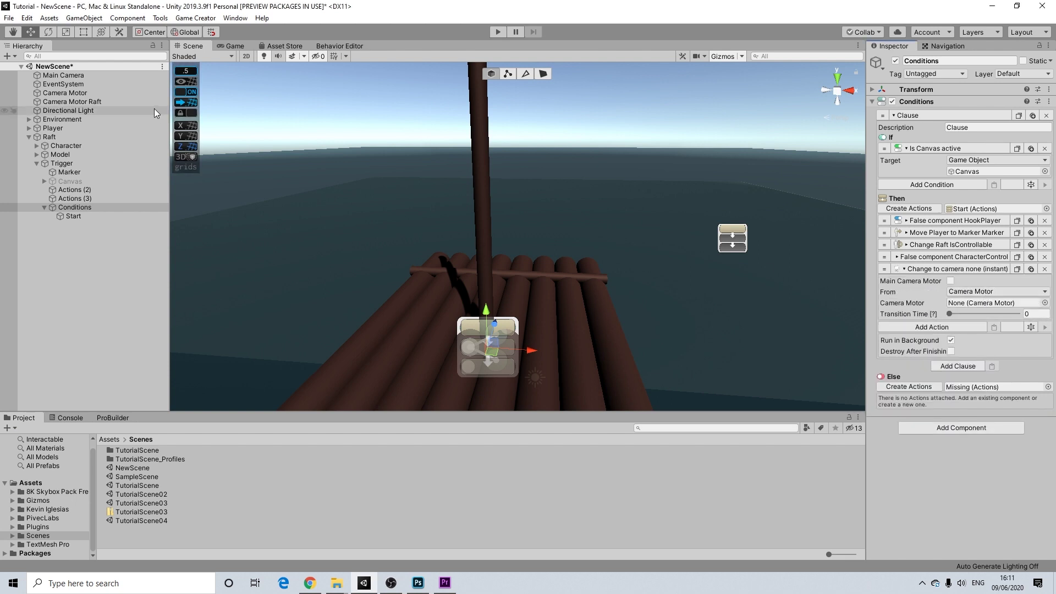
{"action": "left_click_drag", "start_coordinate": [1054, 353], "coordinate": [987, 307]}
{"action": "left_click", "coordinate": [1032, 313]}
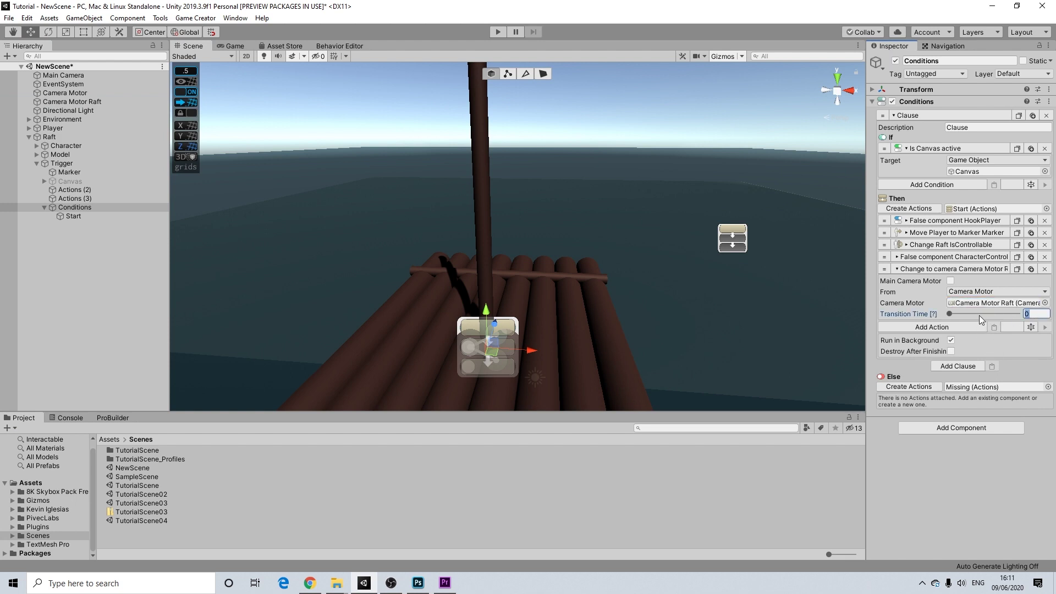
{"action": "type", "text": "1"}
{"action": "left_click", "coordinate": [963, 270]}
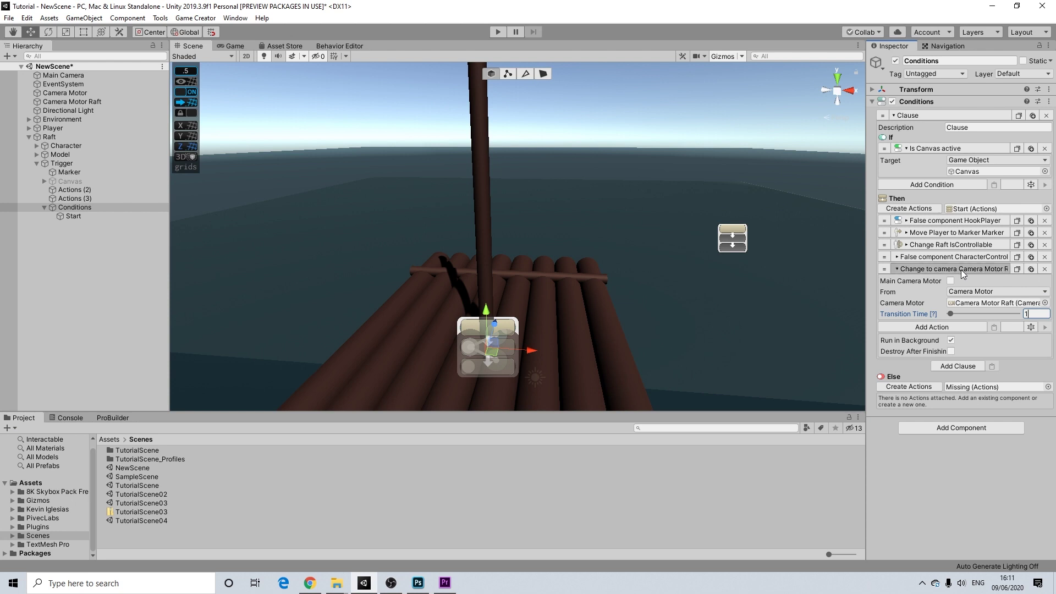
{"action": "left_click", "coordinate": [930, 258]}
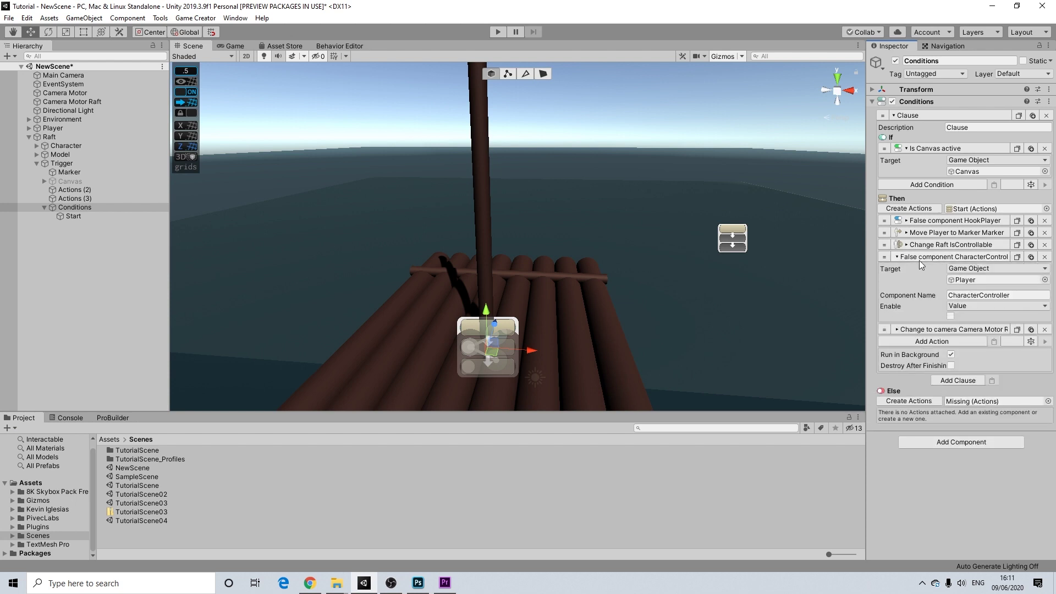
{"action": "left_click", "coordinate": [944, 222]}
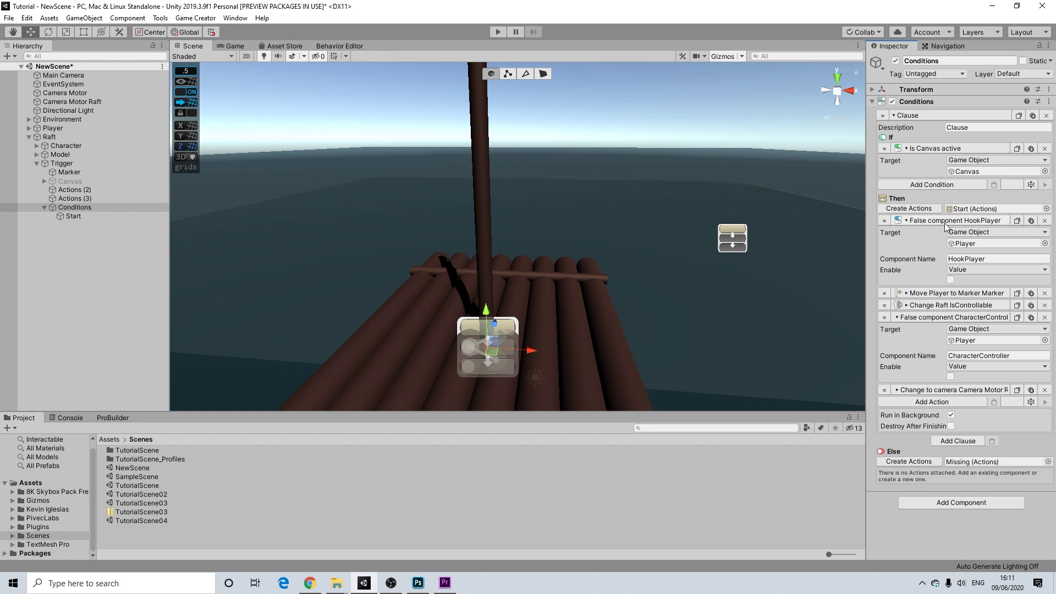
{"action": "left_click", "coordinate": [945, 223]}
{"action": "left_click", "coordinate": [928, 258]}
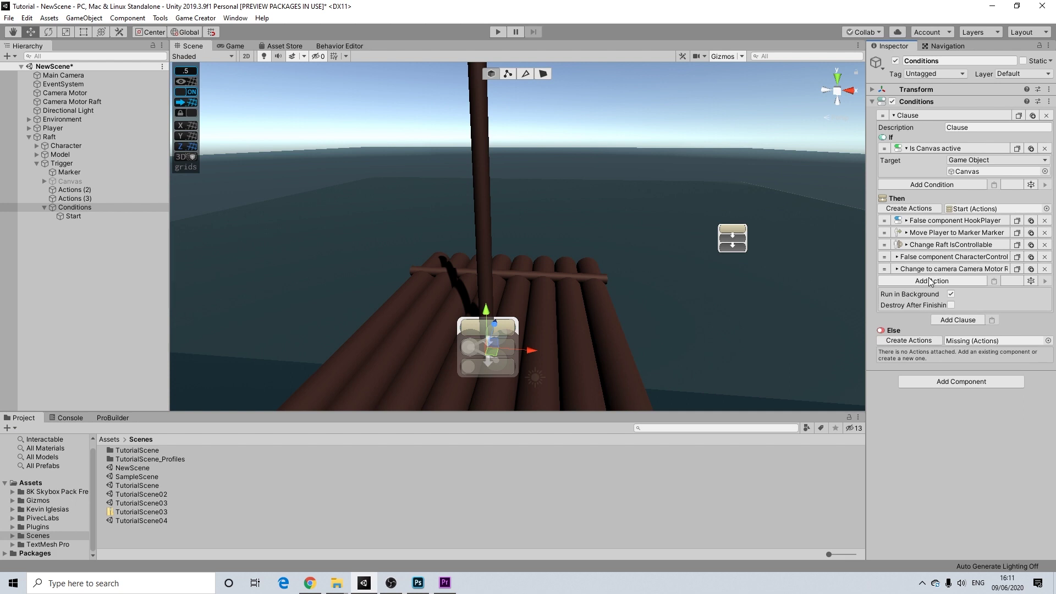
Add a Transform action to the Then list that targets the Player game object and changes its parent to Raft
{"action": "left_click", "coordinate": [930, 281]}
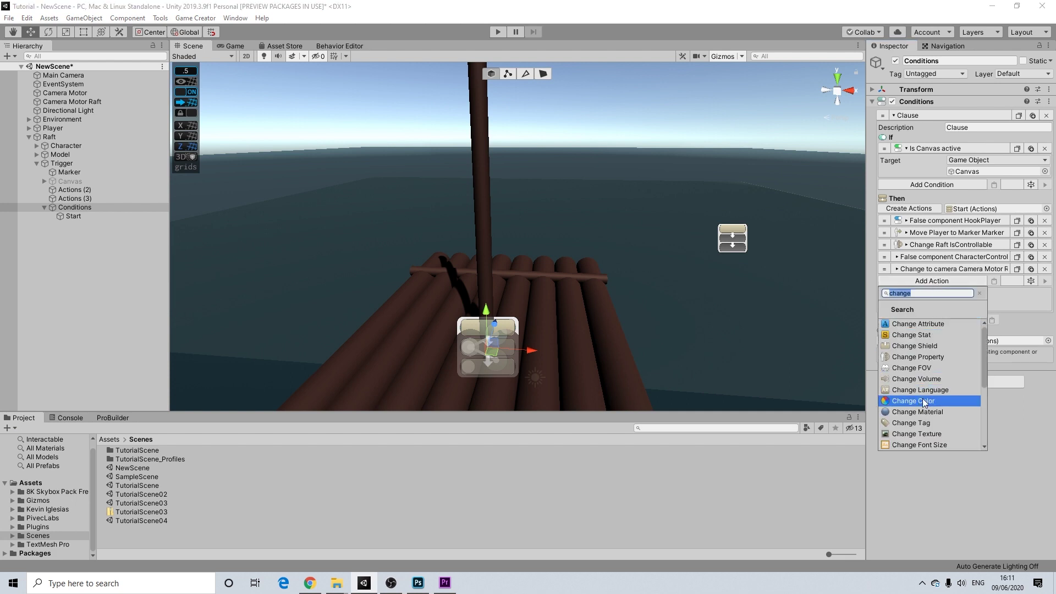
{"action": "type", "text": "tran"}
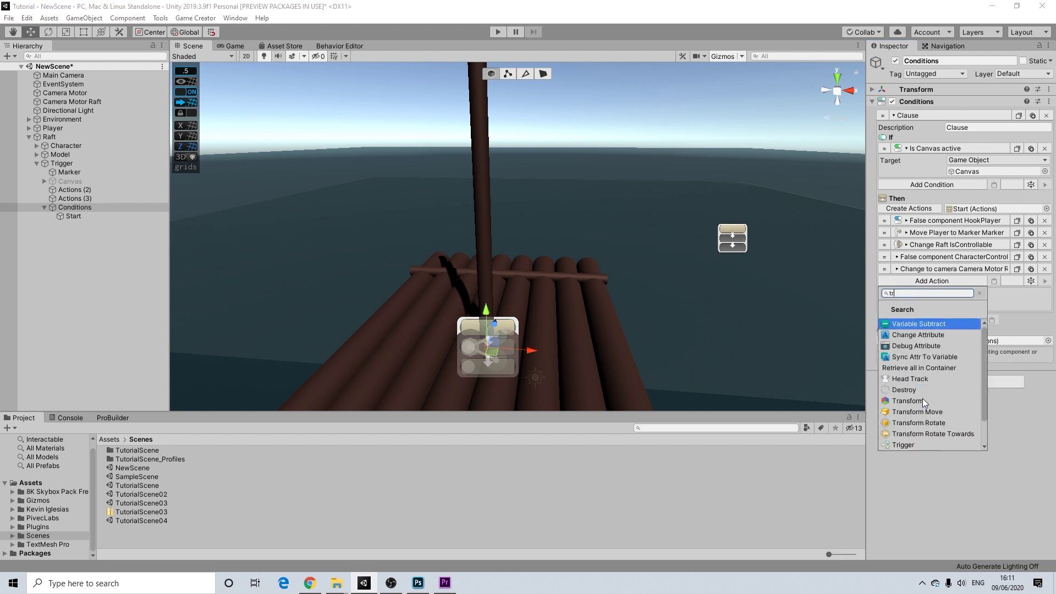
{"action": "left_click", "coordinate": [909, 323]}
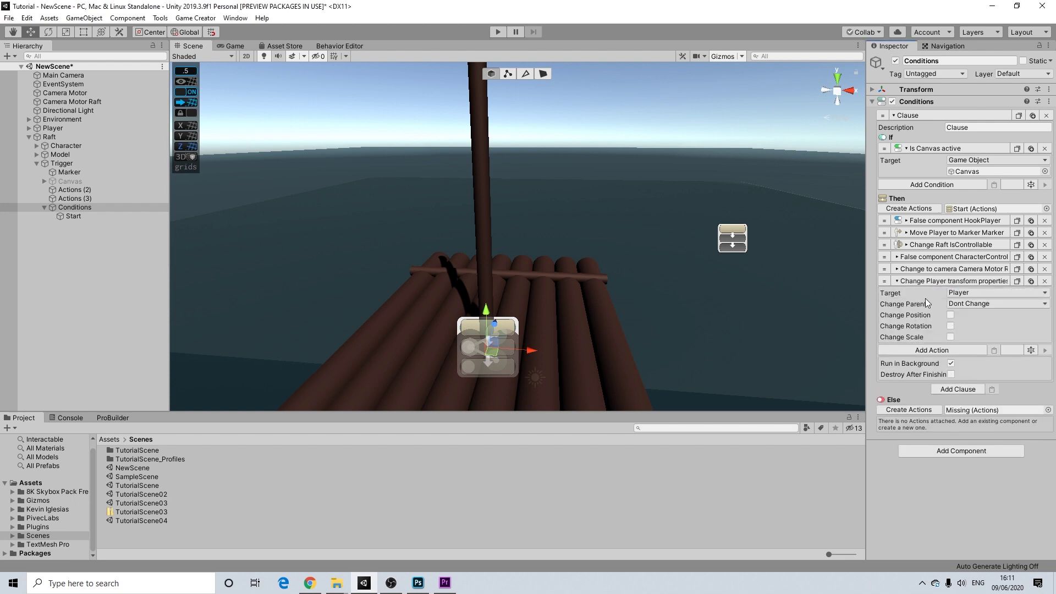
{"action": "left_click", "coordinate": [966, 293]}
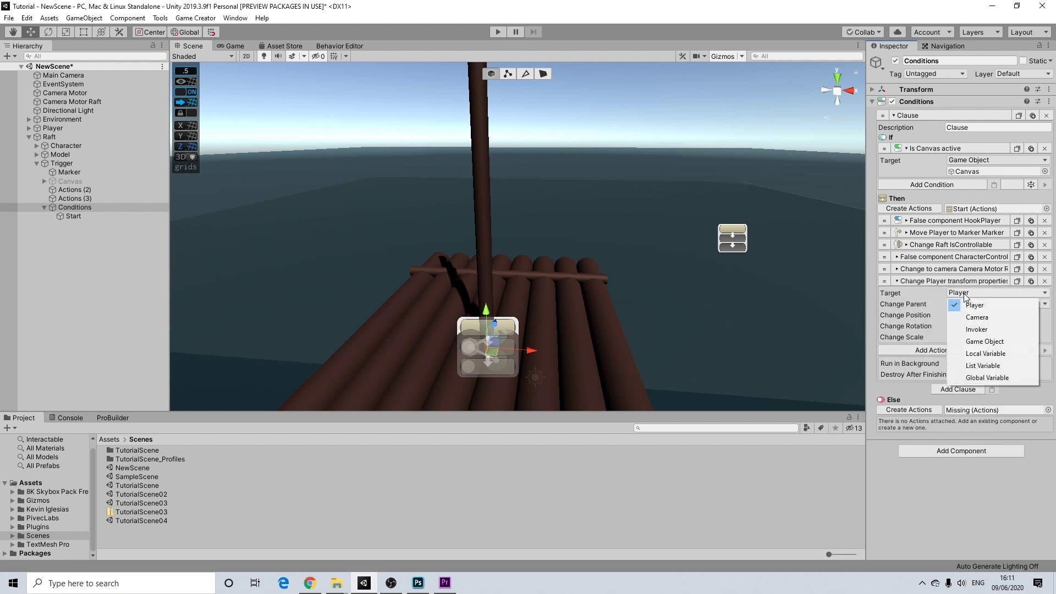
{"action": "left_click", "coordinate": [985, 341]}
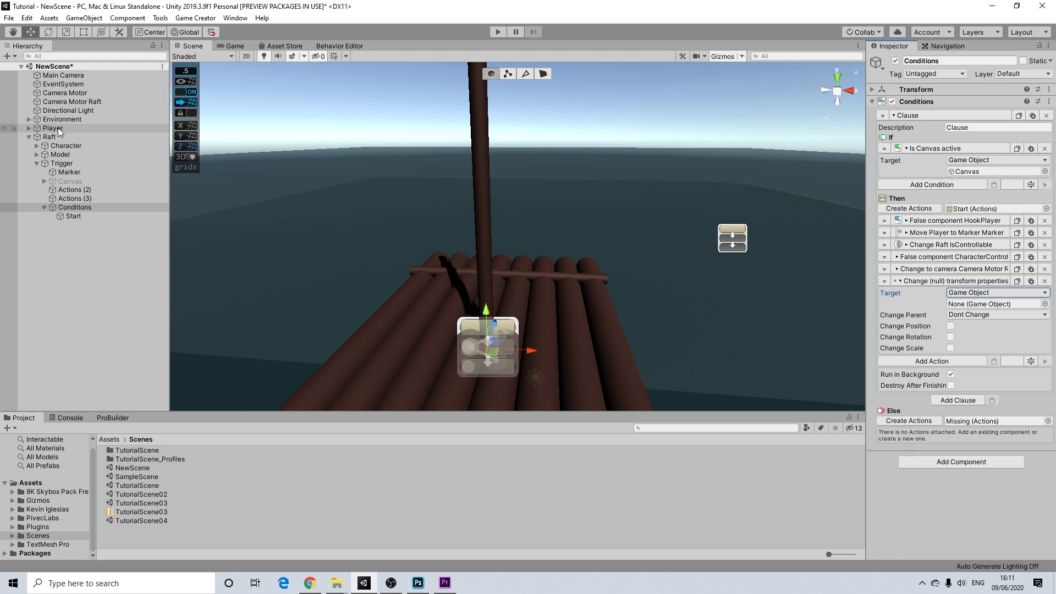
{"action": "left_click_drag", "start_coordinate": [59, 131], "coordinate": [982, 304]}
{"action": "left_click", "coordinate": [981, 315]}
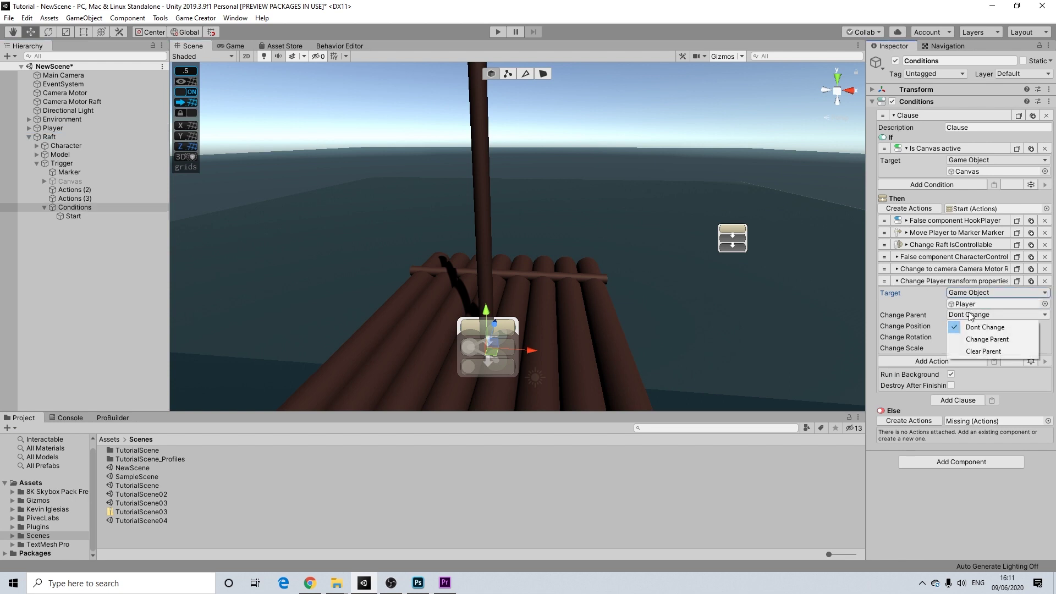
{"action": "left_click", "coordinate": [983, 342]}
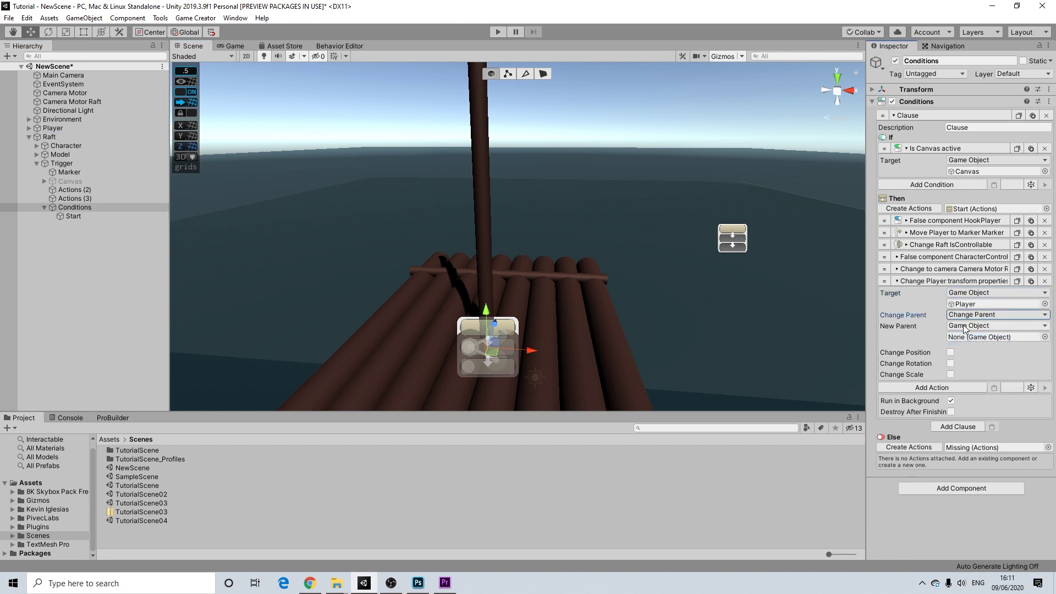
{"action": "left_click_drag", "start_coordinate": [51, 142], "coordinate": [993, 338]}
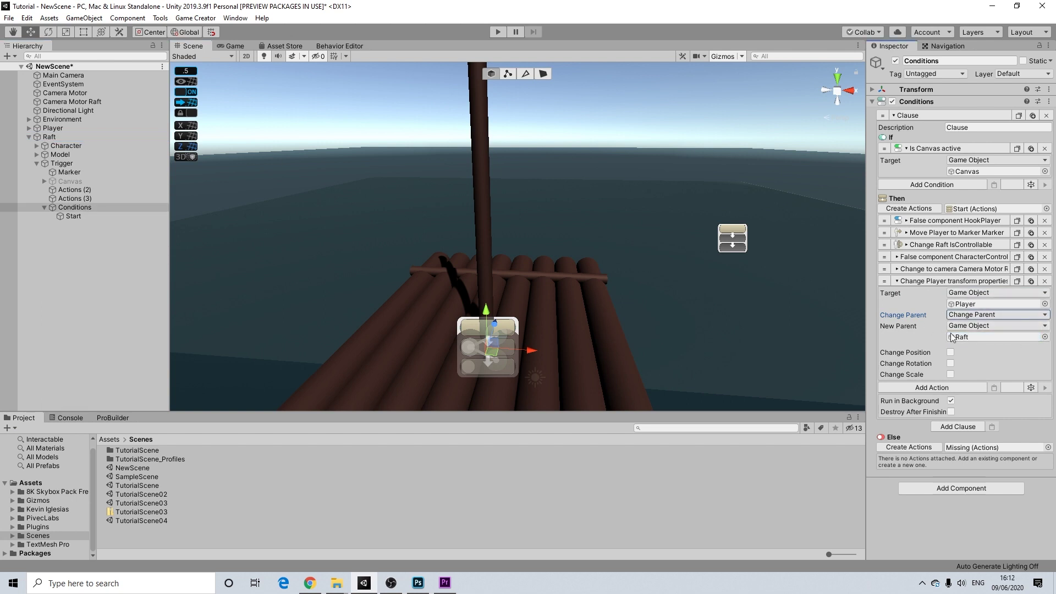
Reorder the Player transform action to directly after Move Player to Marker in the Then list, and collapse it
{"action": "left_click_drag", "start_coordinate": [884, 281], "coordinate": [882, 244]}
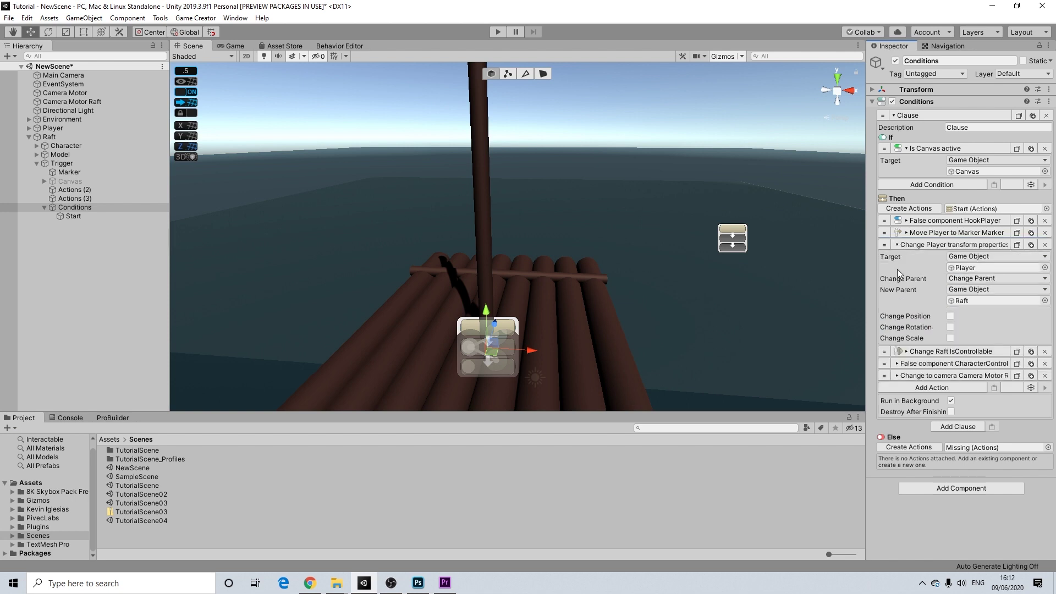
{"action": "left_click", "coordinate": [922, 245]}
{"action": "left_click", "coordinate": [930, 245]}
{"action": "left_click", "coordinate": [937, 246]}
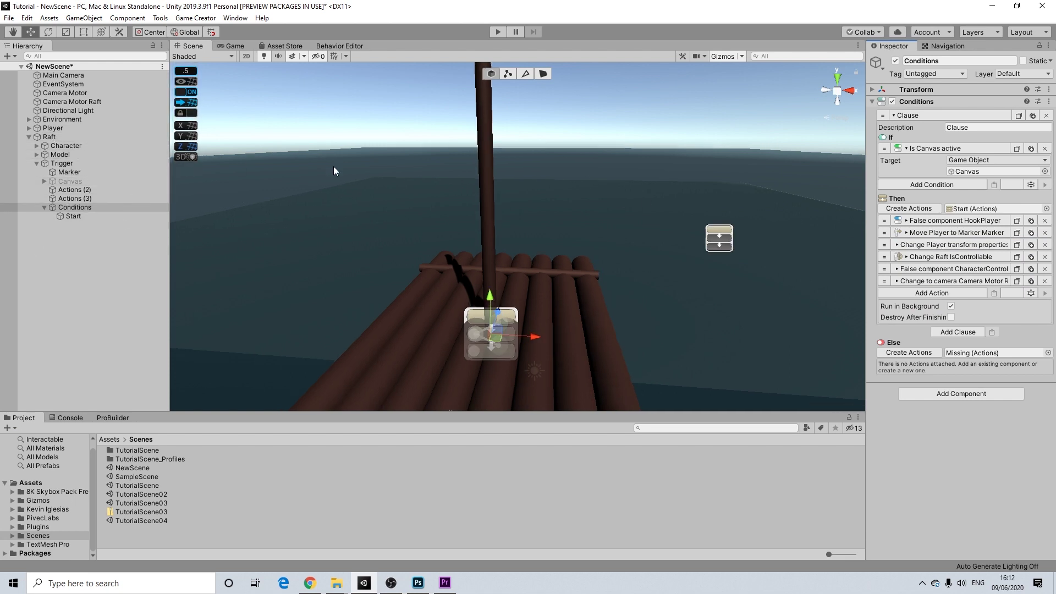
{"action": "left_click", "coordinate": [937, 256]}
{"action": "left_click", "coordinate": [937, 256]}
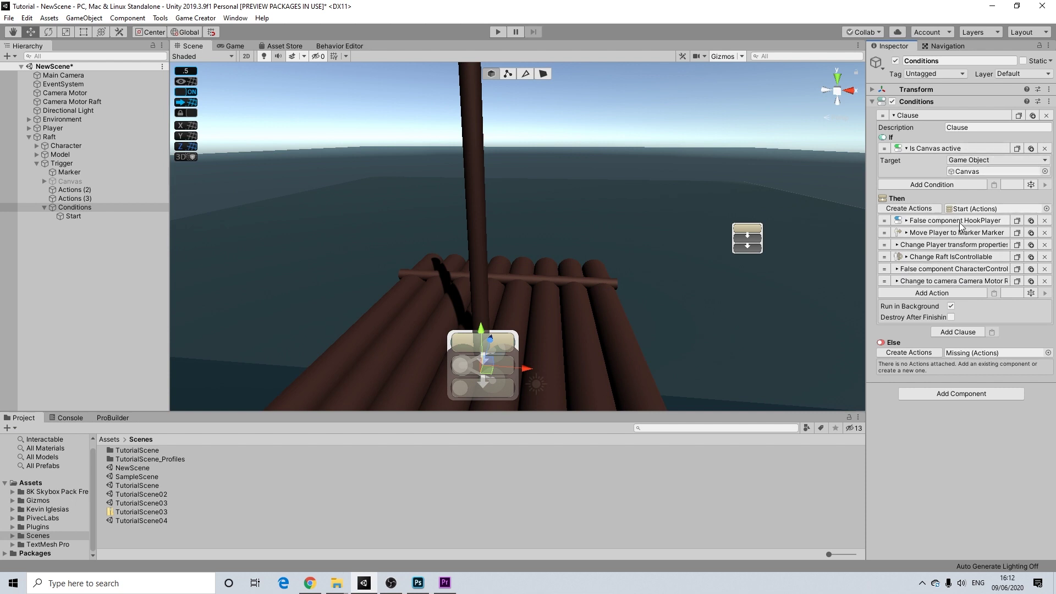
Duplicate the Start actions object under Conditions and rename the copy End
{"action": "left_click", "coordinate": [66, 217]}
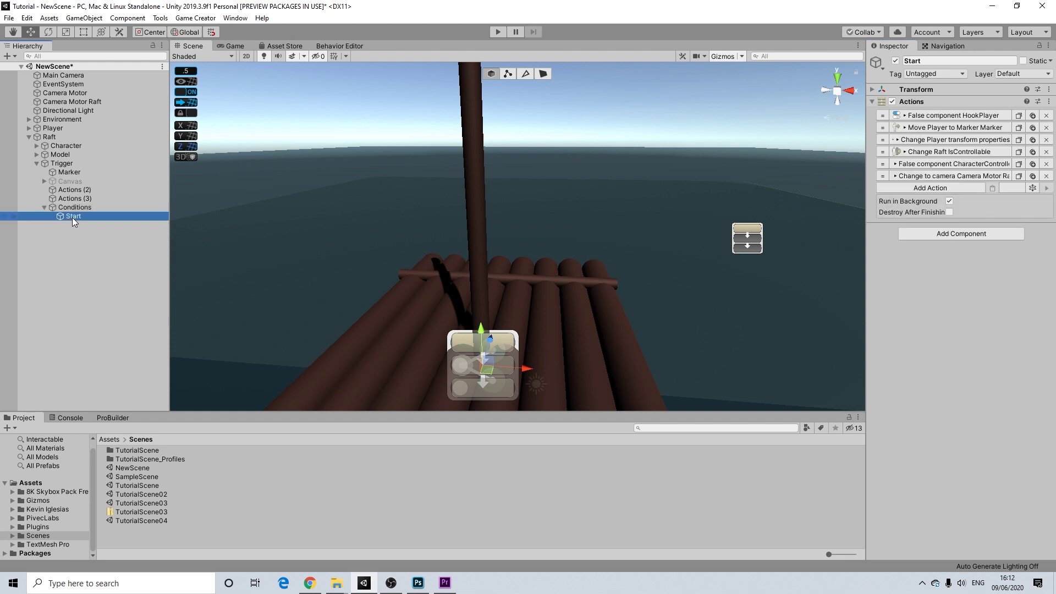
{"action": "key", "text": "ctrl+d"}
{"action": "right_click", "coordinate": [78, 226]}
{"action": "left_click", "coordinate": [106, 259]}
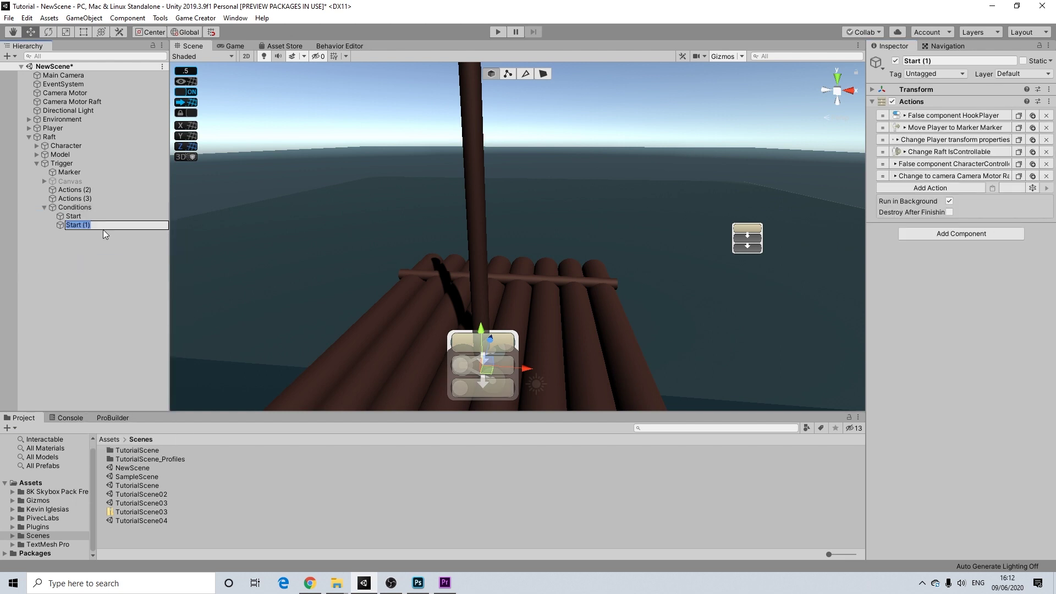
{"action": "type", "text": "End"}
{"action": "key", "text": "Return"}
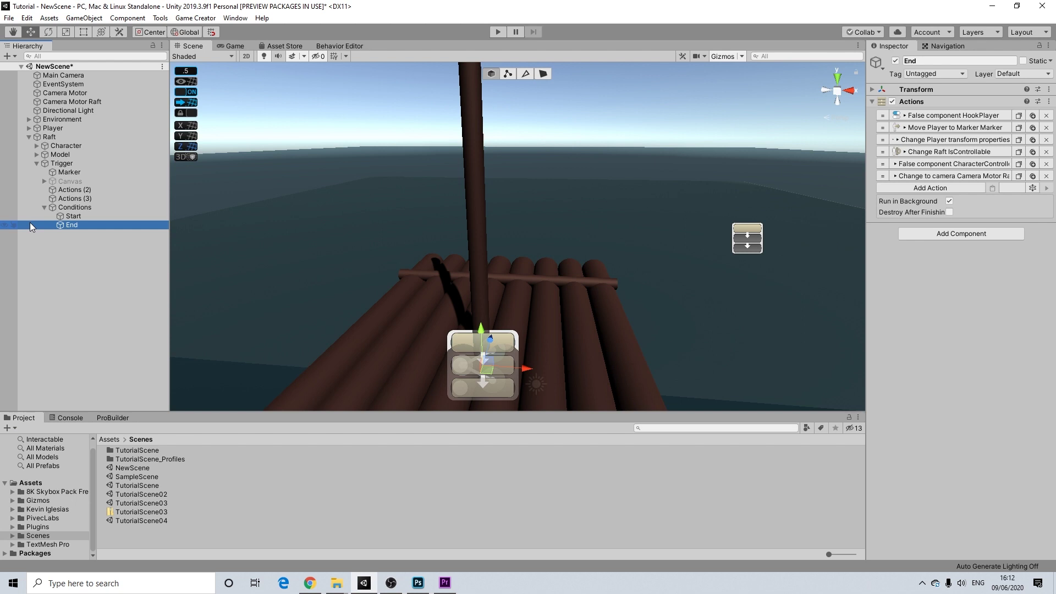
Assign End as the Else actions of Conditions and set its HookPlayer component action to enabled
{"action": "left_click", "coordinate": [80, 208]}
{"action": "left_click_drag", "start_coordinate": [60, 227], "coordinate": [996, 353]}
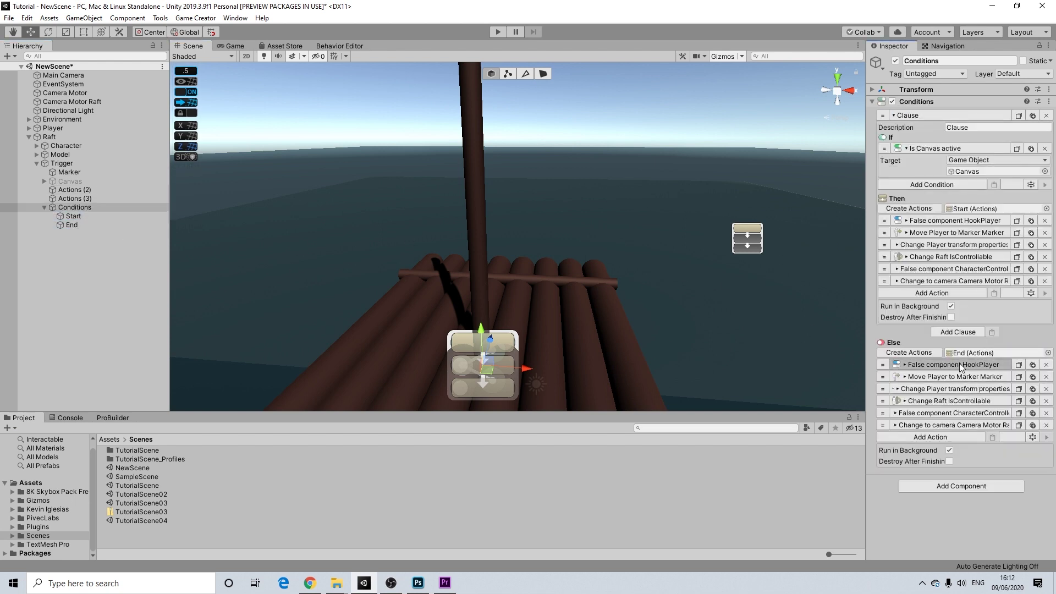
{"action": "left_click", "coordinate": [959, 364]}
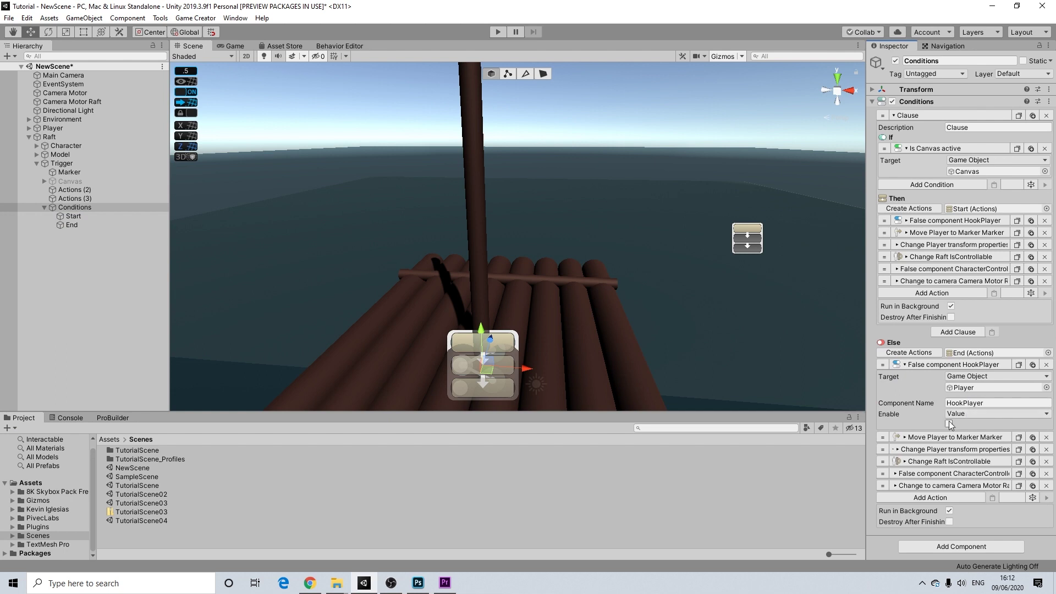
{"action": "left_click", "coordinate": [949, 423]}
{"action": "left_click", "coordinate": [944, 366]}
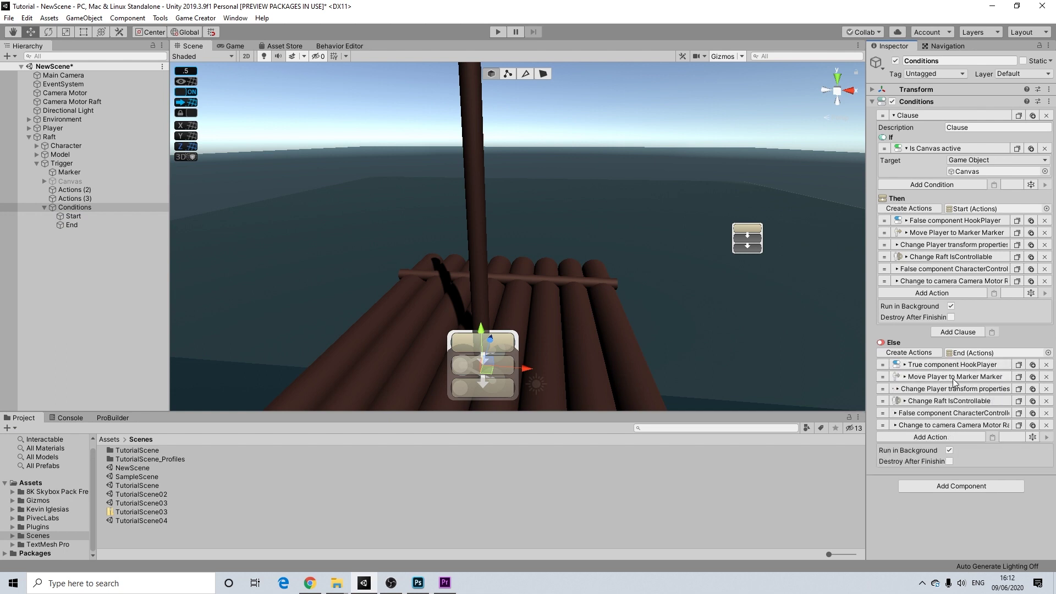
In the Else list, delete the Move Player to Marker action and set the Player transform action to Clear Parent
{"action": "left_click", "coordinate": [1047, 378]}
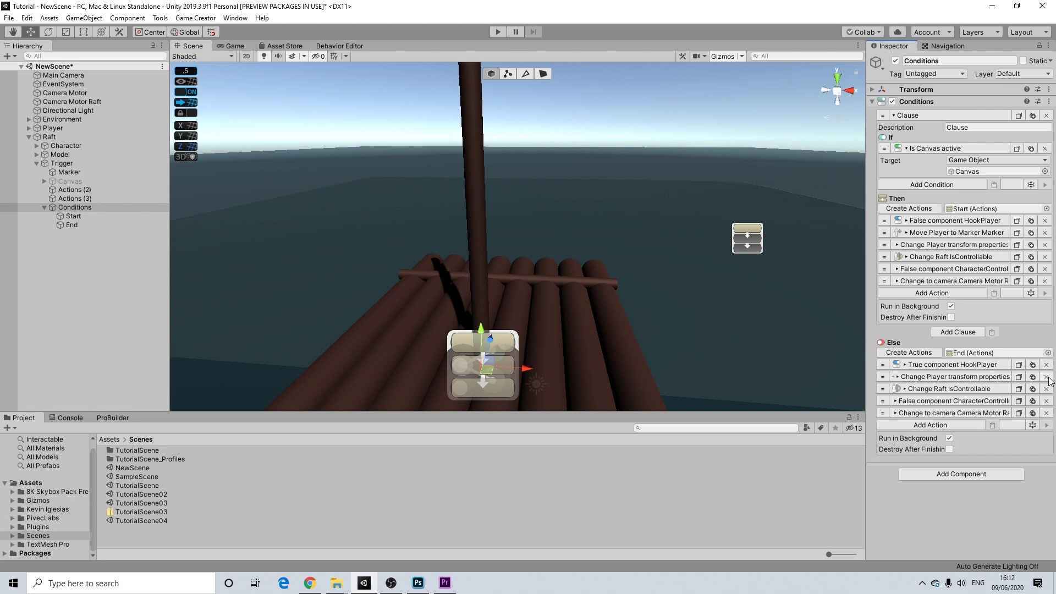
{"action": "left_click", "coordinate": [939, 377]}
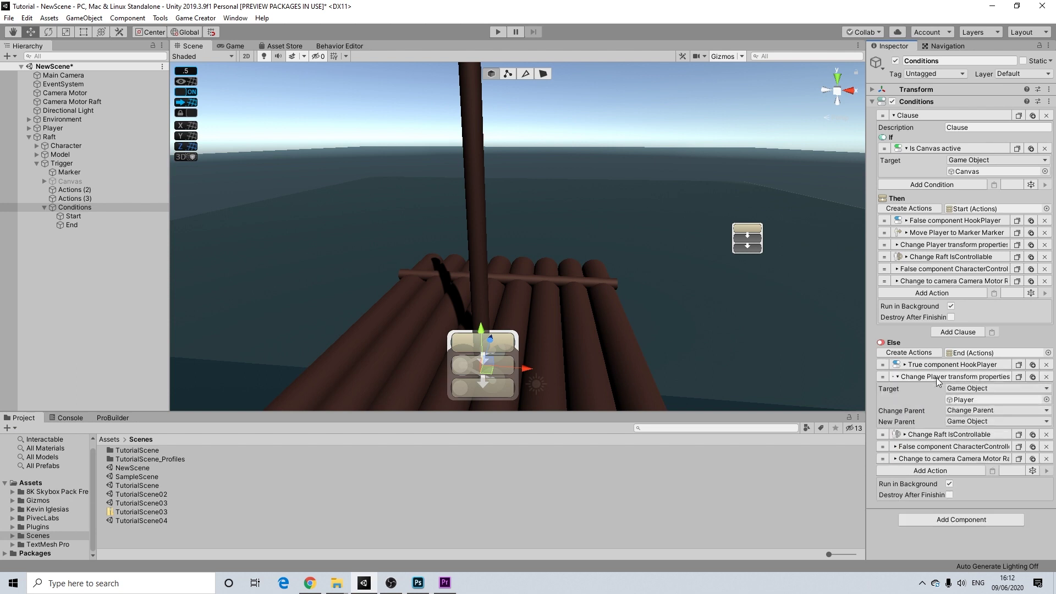
{"action": "left_click", "coordinate": [973, 411]}
{"action": "left_click", "coordinate": [983, 447]}
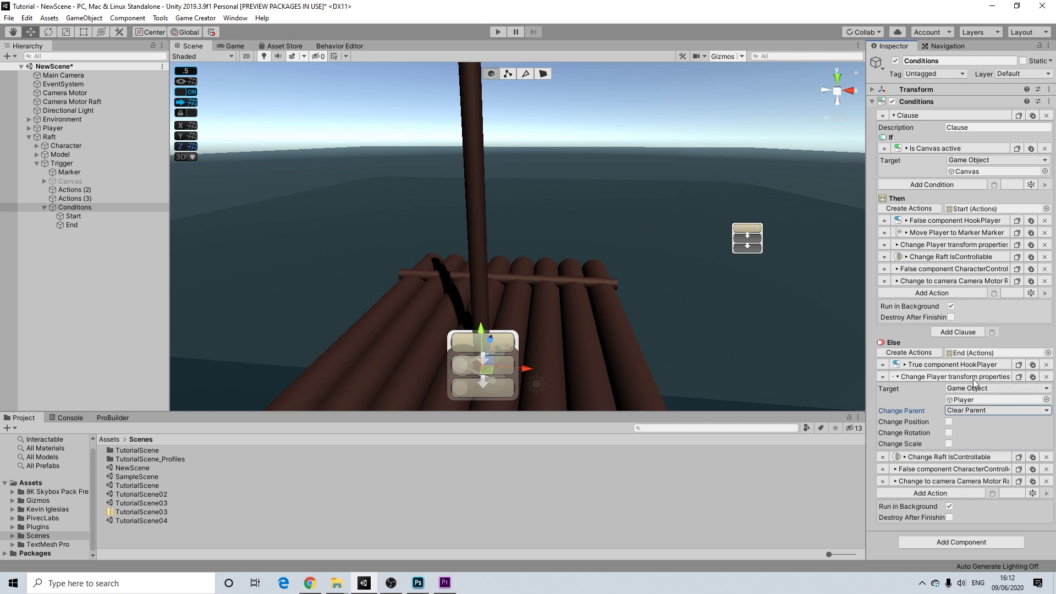
{"action": "left_click", "coordinate": [935, 377]}
In the Else list, turn off the Raft's Is Controllable value and set the Player's CharacterController component to enabled
{"action": "left_click", "coordinate": [960, 390]}
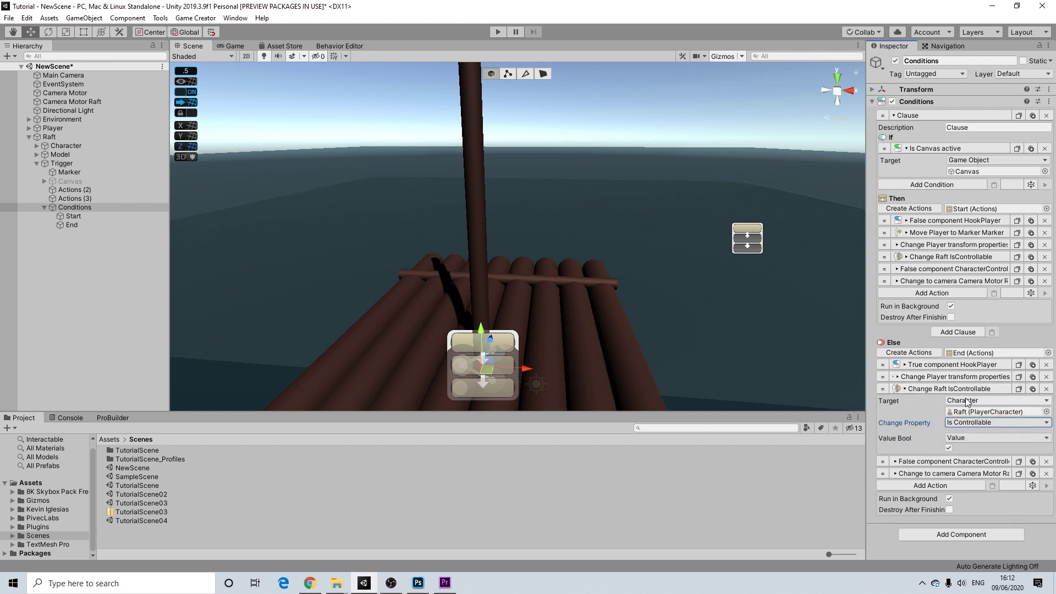
{"action": "left_click", "coordinate": [950, 447]}
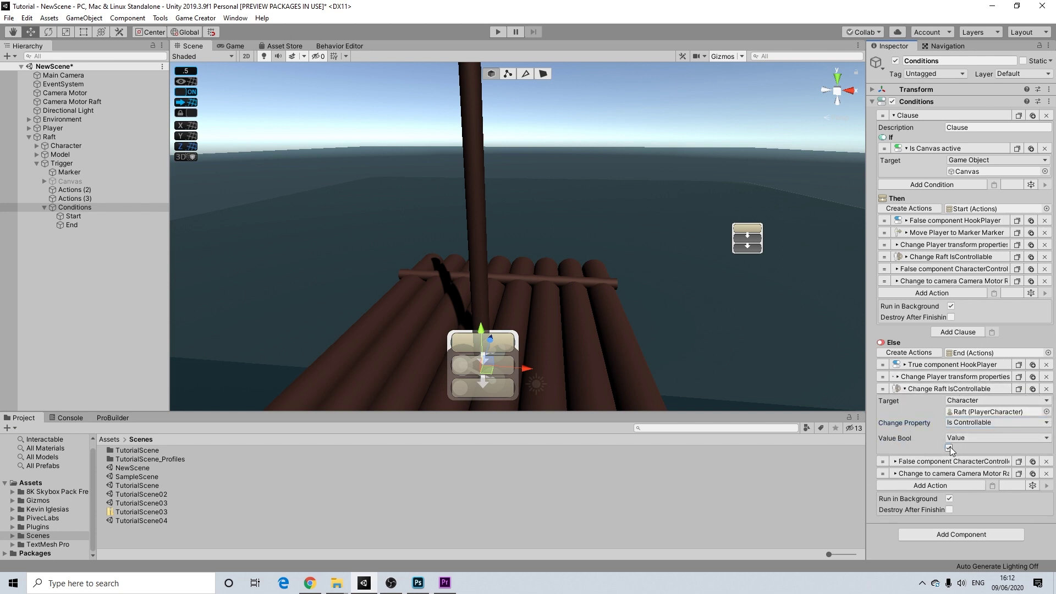
{"action": "left_click", "coordinate": [949, 389]}
{"action": "left_click", "coordinate": [946, 403]}
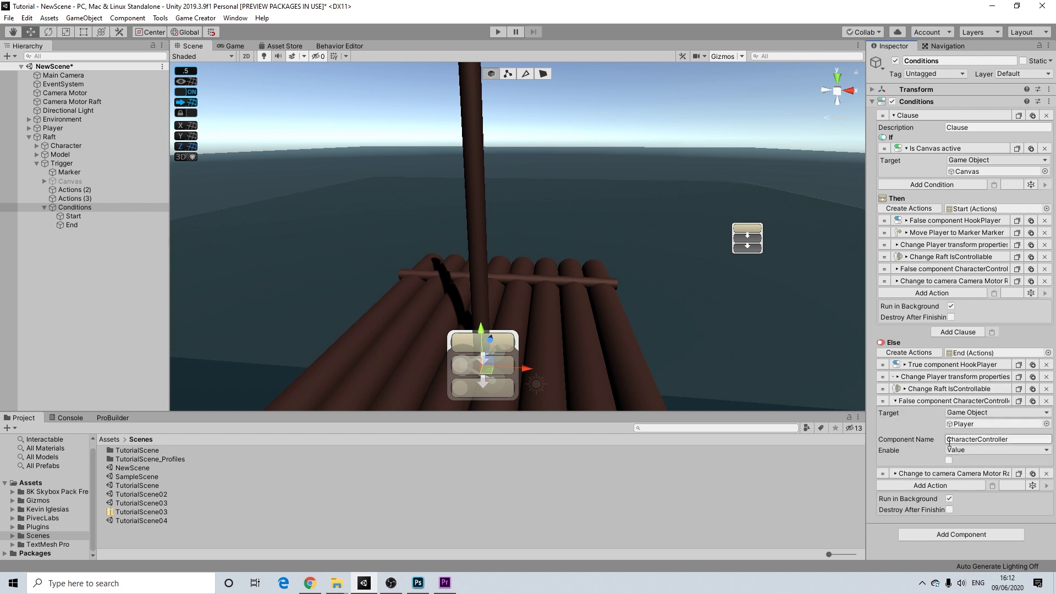
{"action": "left_click", "coordinate": [949, 459]}
{"action": "left_click", "coordinate": [947, 402]}
Set the Else list's change camera action to use Camera Motor, and collapse it
{"action": "left_click", "coordinate": [947, 413]}
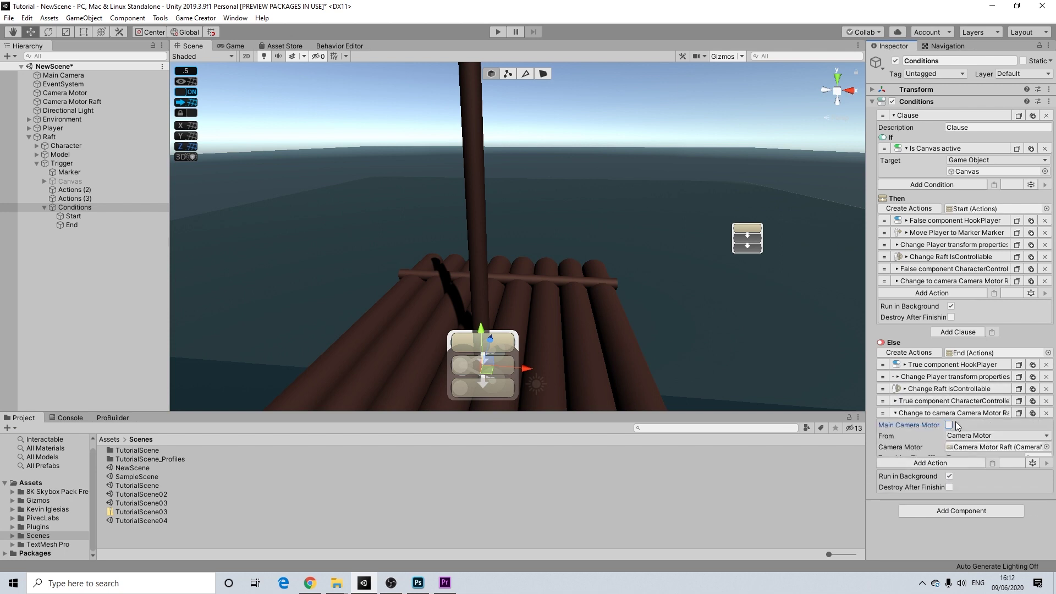
{"action": "left_click", "coordinate": [76, 94]}
{"action": "left_click_drag", "start_coordinate": [75, 94], "coordinate": [985, 446]}
{"action": "left_click", "coordinate": [944, 414]}
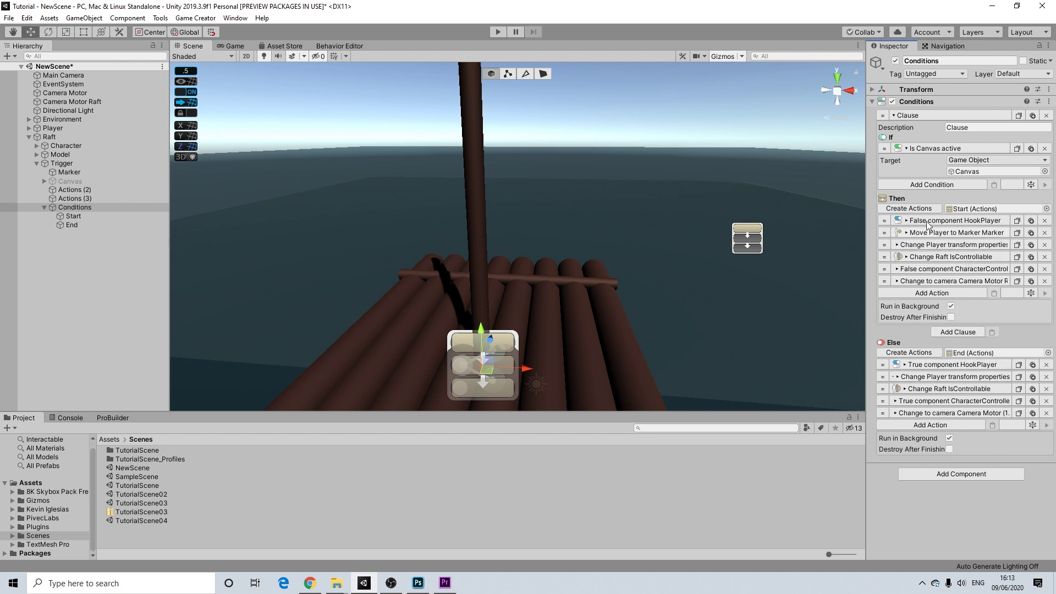
Add a Character State action for the Player to the Then list and place it directly below Move Player to Marker
{"action": "left_click", "coordinate": [924, 294]}
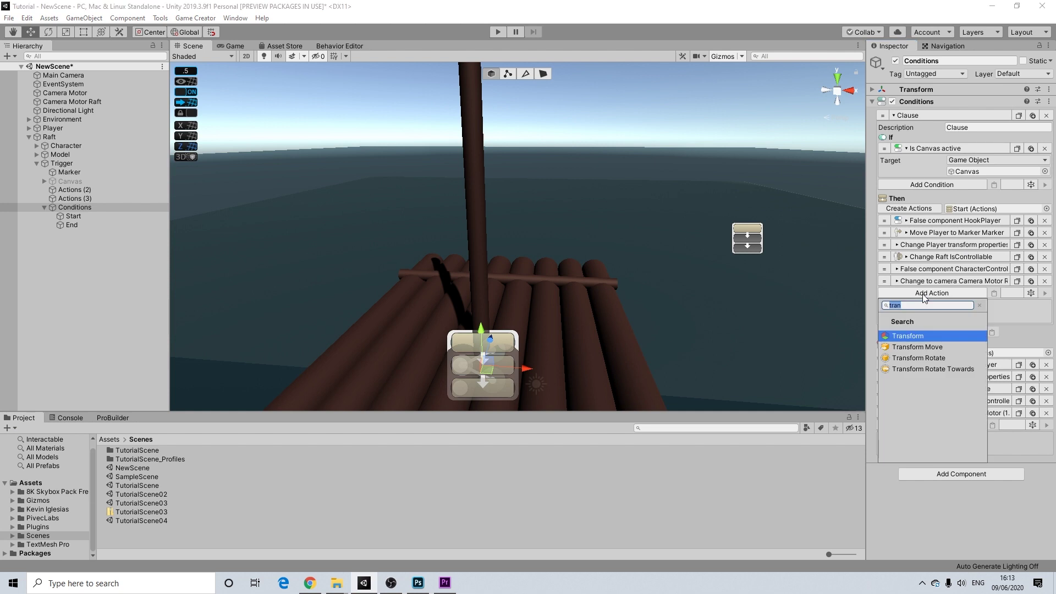
{"action": "type", "text": "state"}
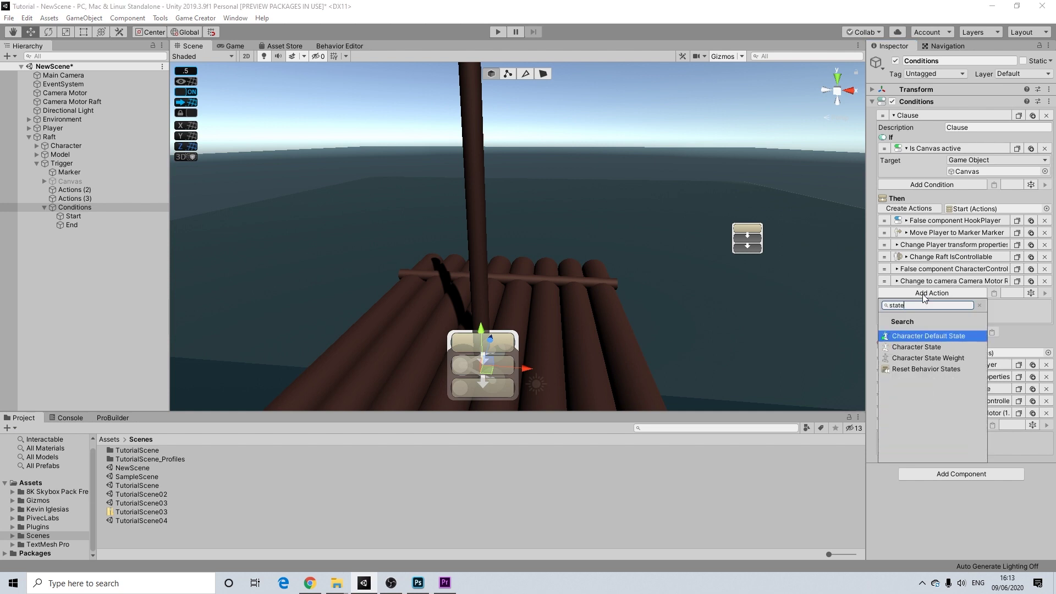
{"action": "left_click", "coordinate": [893, 348]}
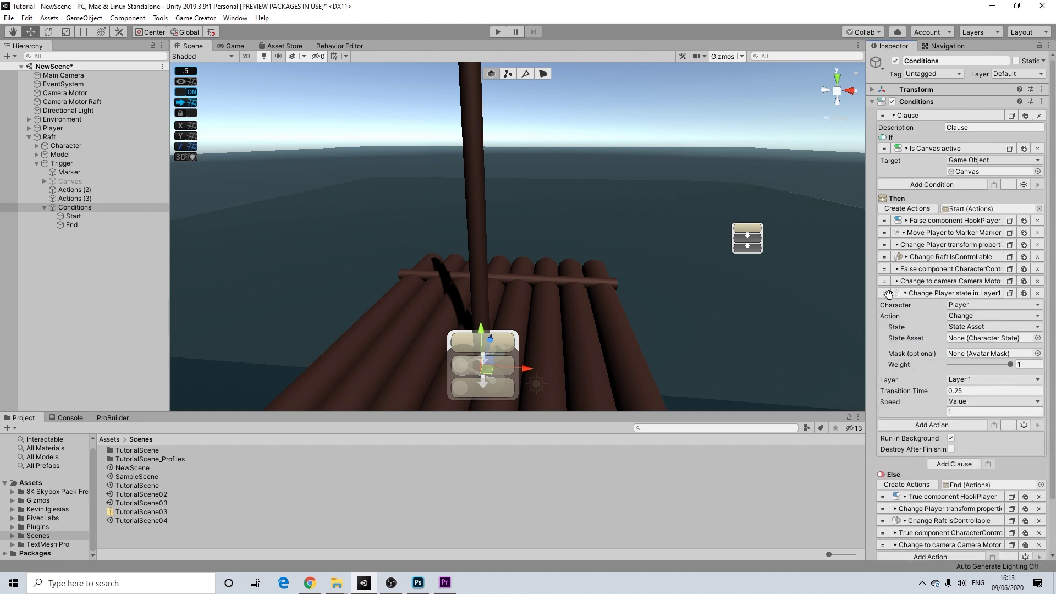
{"action": "left_click_drag", "start_coordinate": [883, 242], "coordinate": [884, 241]}
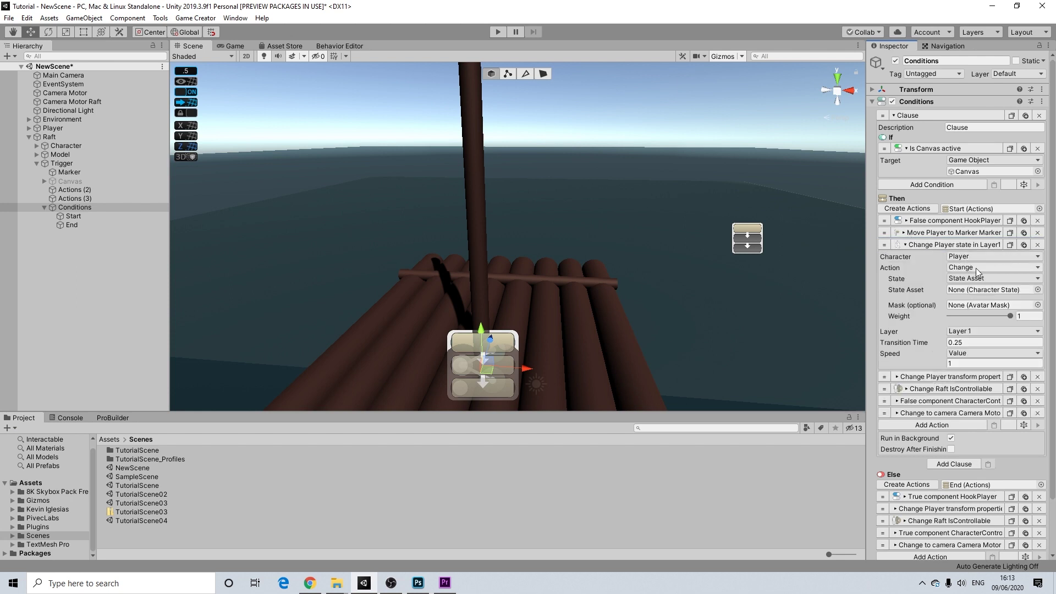
Assign ArcheryIdle as the State Asset of the Then list's Player state action
{"action": "left_click", "coordinate": [1038, 290]}
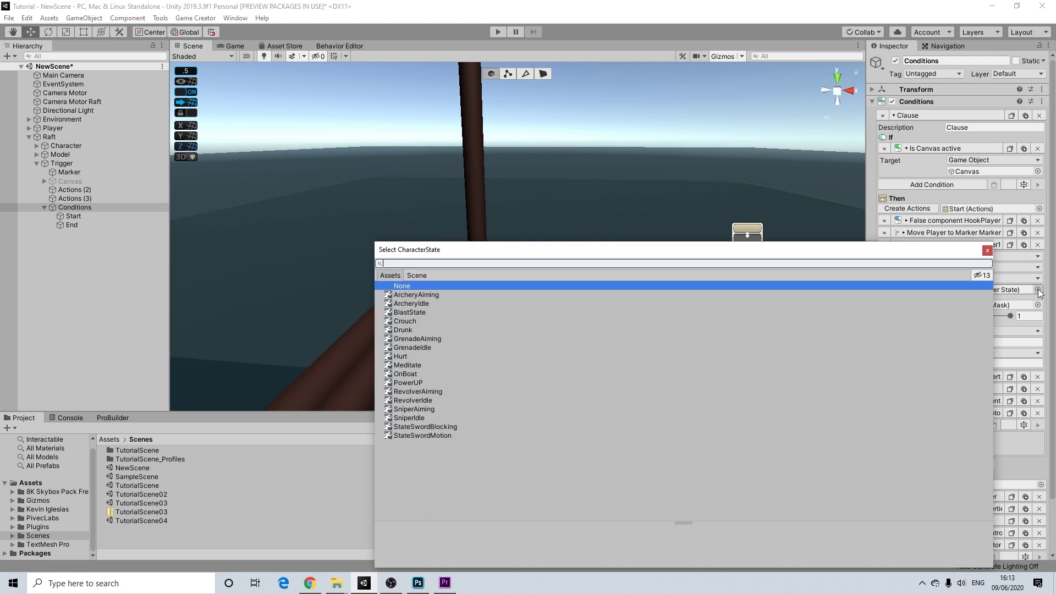
{"action": "left_click", "coordinate": [414, 303]}
{"action": "left_click", "coordinate": [986, 252]}
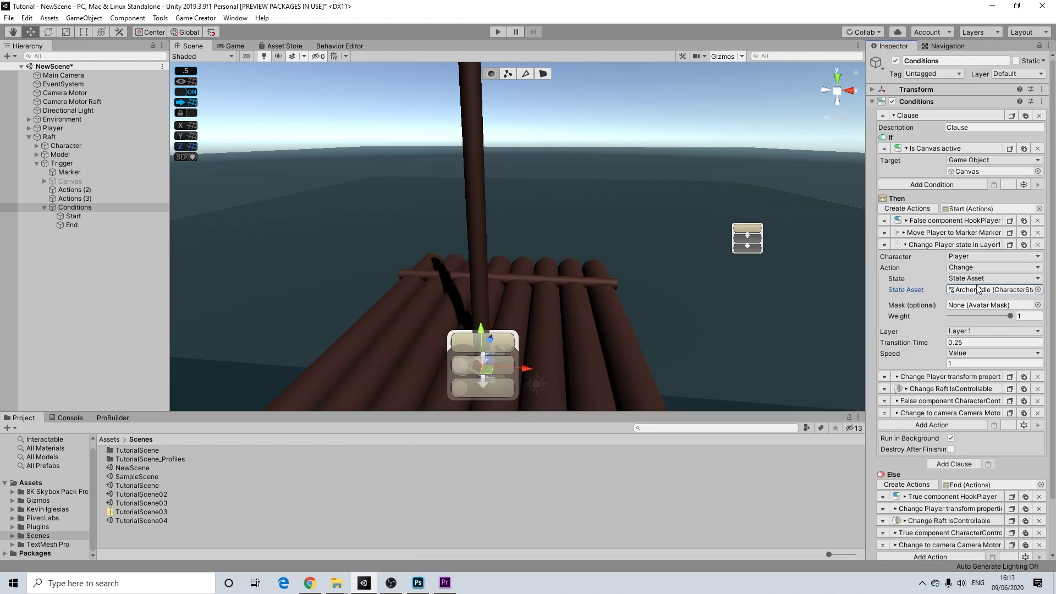
Copy the Player state action into the Else list, set its action there to Reset, and collapse it
{"action": "left_click", "coordinate": [935, 247]}
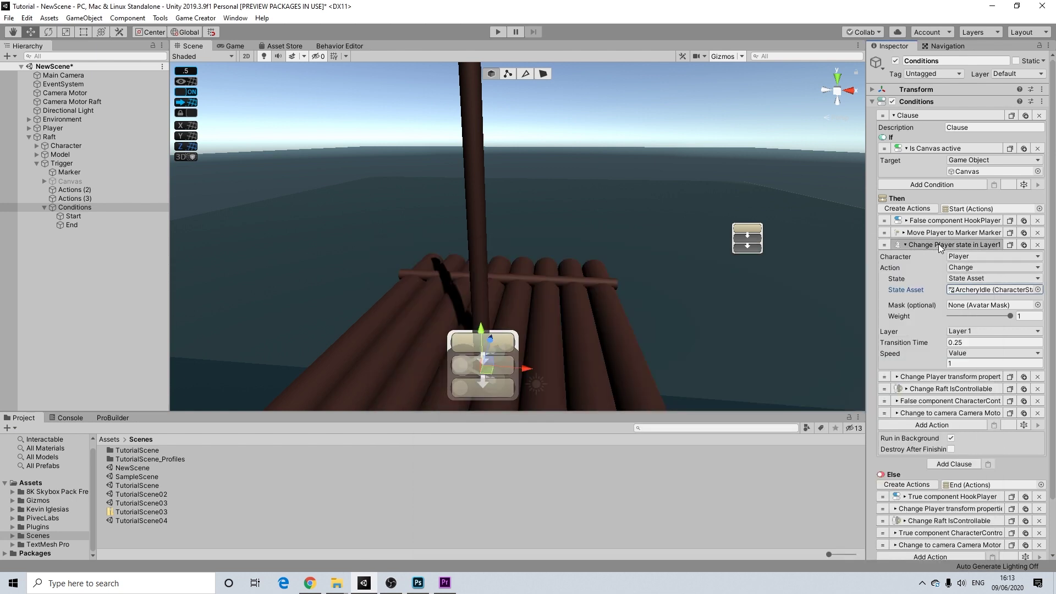
{"action": "left_click", "coordinate": [1018, 245]}
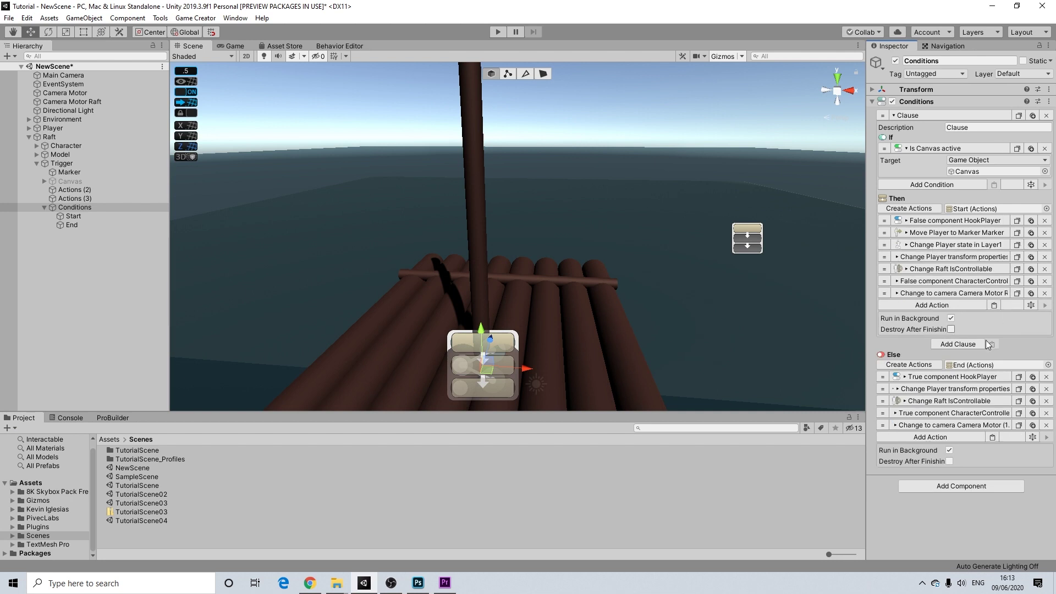
{"action": "left_click", "coordinate": [992, 437]}
{"action": "left_click", "coordinate": [958, 460]}
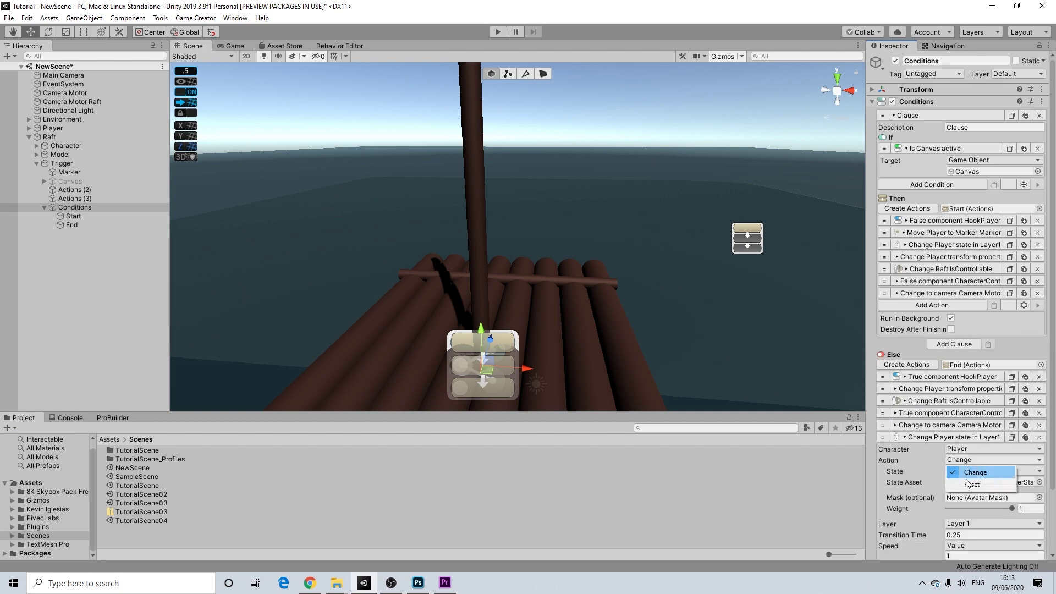
{"action": "left_click", "coordinate": [963, 470]}
{"action": "left_click", "coordinate": [931, 434]}
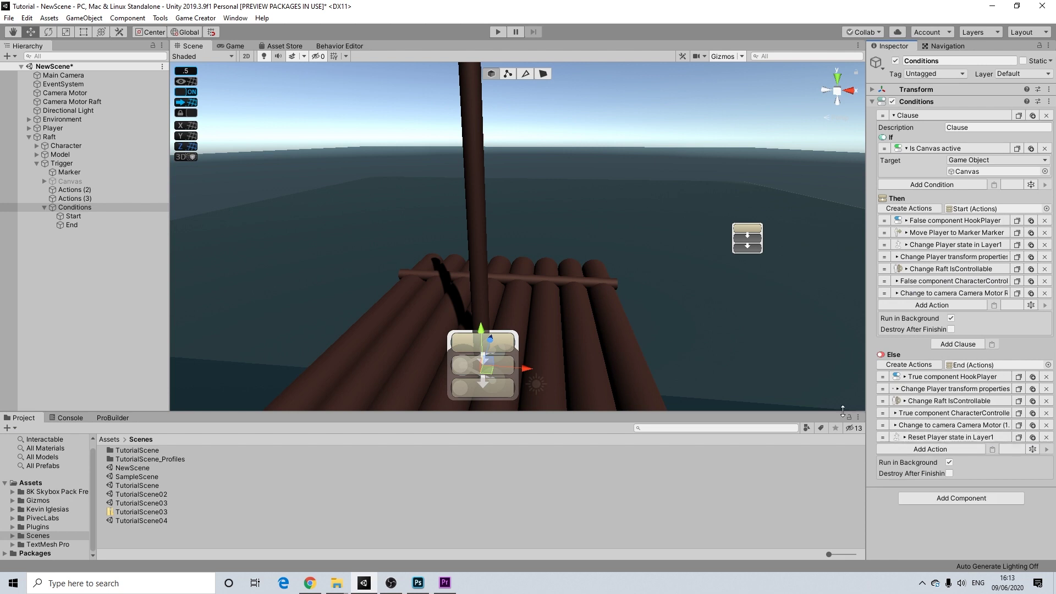
Play-test the scene by running the Player across the beach and jumping over the water onto the raft
{"action": "scroll", "coordinate": [748, 247], "scroll_direction": "down", "scroll_amount": 10}
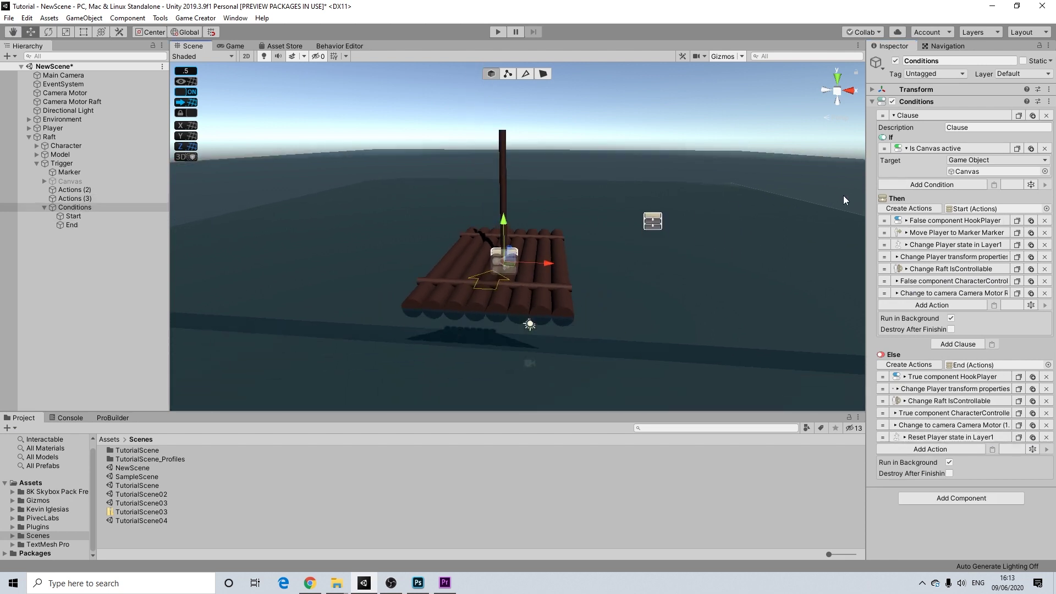
{"action": "scroll", "coordinate": [744, 215], "scroll_direction": "down", "scroll_amount": 6}
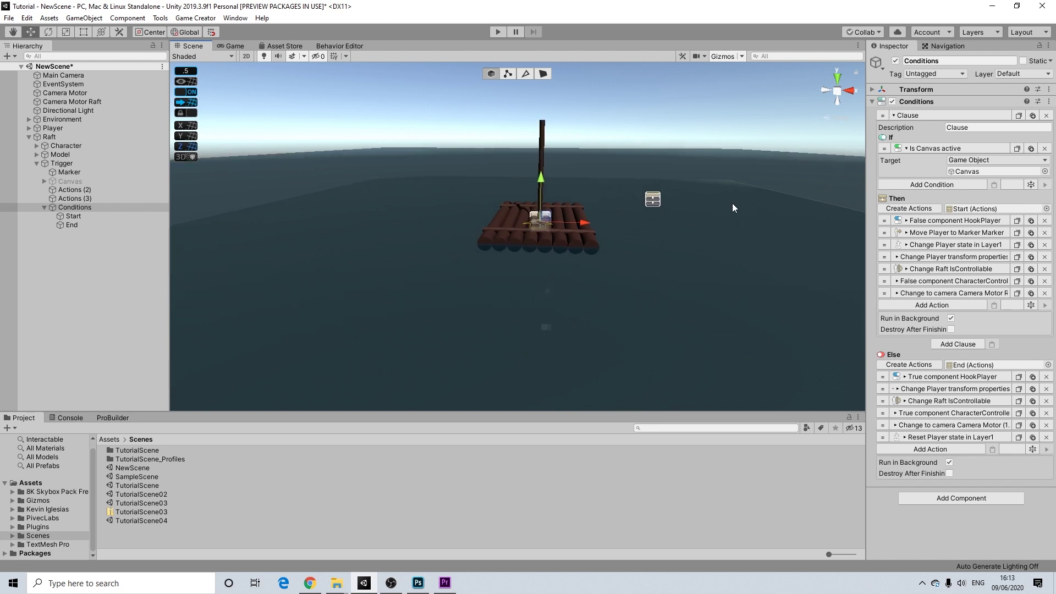
{"action": "scroll", "coordinate": [660, 259], "scroll_direction": "down", "scroll_amount": 5}
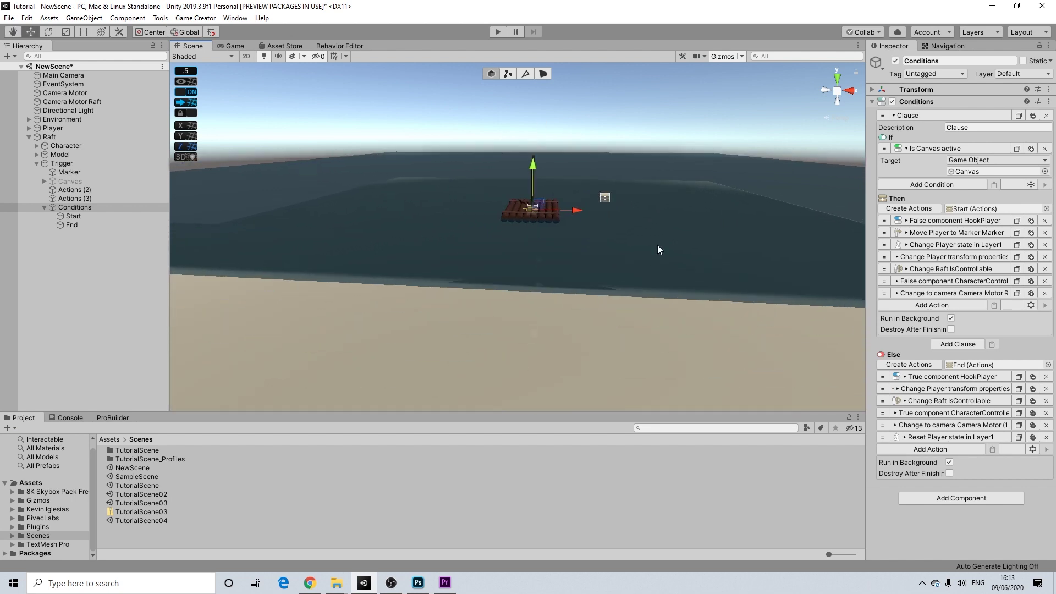
{"action": "scroll", "coordinate": [660, 248], "scroll_direction": "down", "scroll_amount": 1}
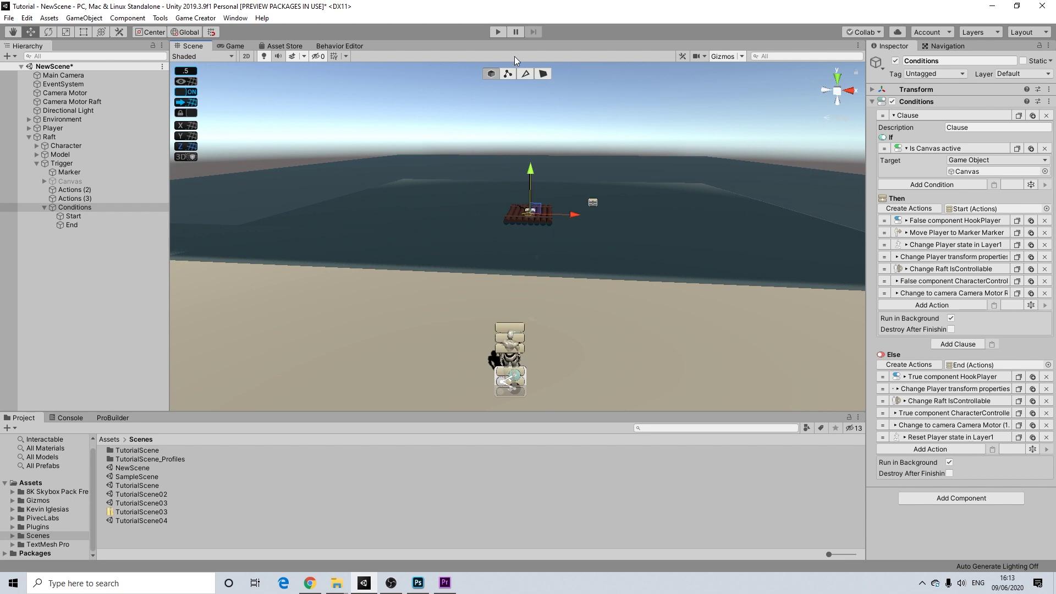
{"action": "left_click", "coordinate": [498, 32]}
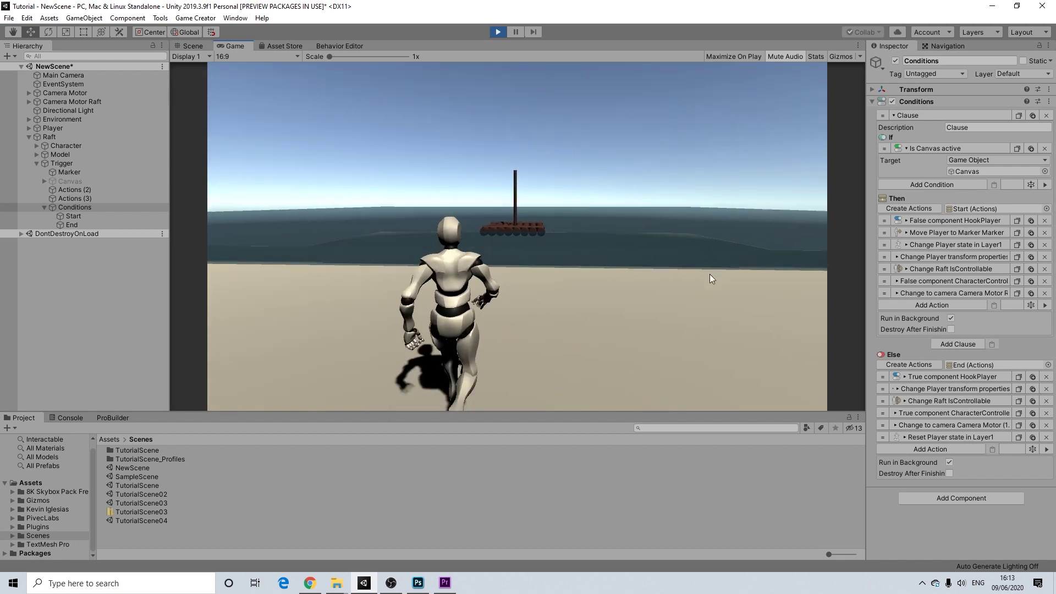
{"action": "key", "text": "w"}
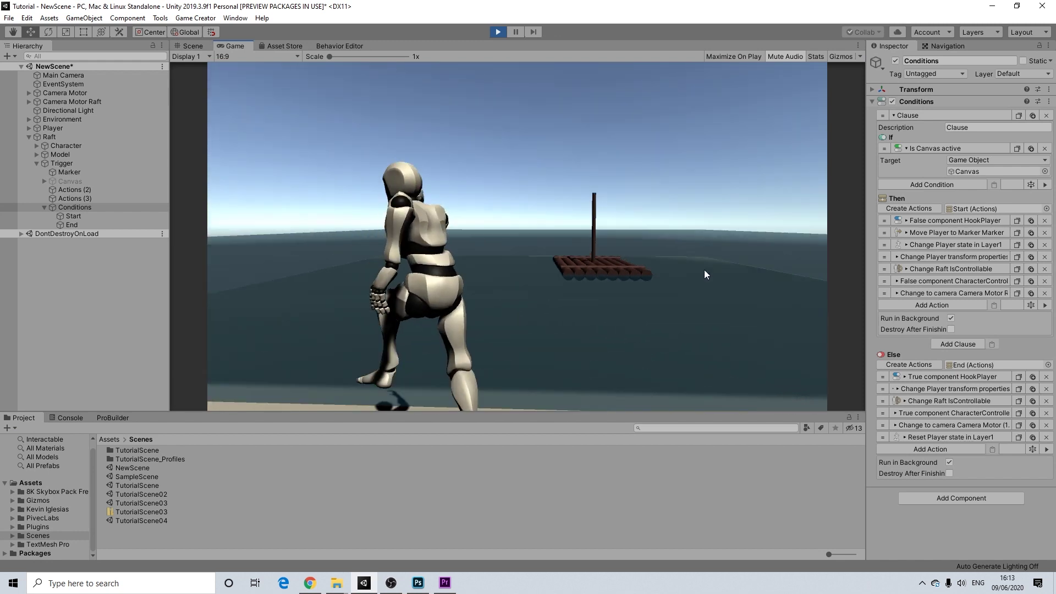
{"action": "key", "text": "w"}
{"action": "key", "text": "space"}
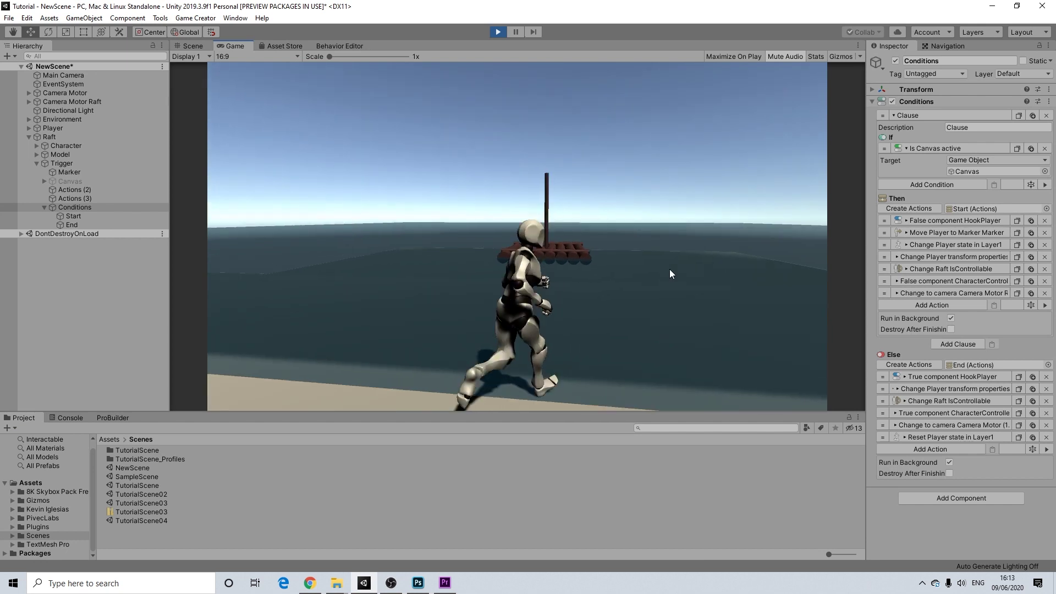
{"action": "key", "text": "w"}
{"action": "key", "text": "space"}
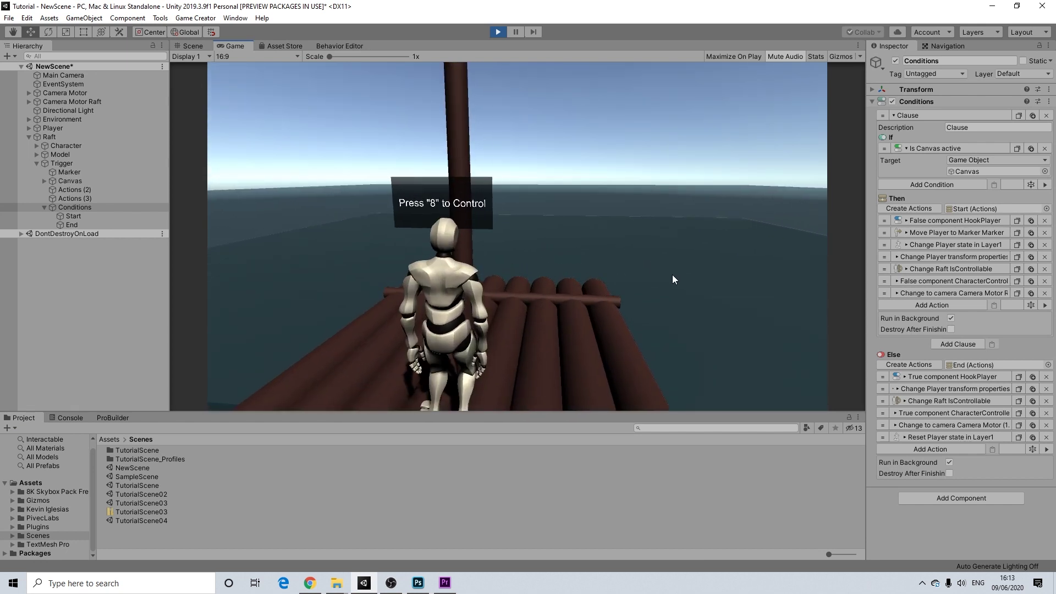
Take control of the raft in the running game, steer it around the water in both directions, and stop the play test
{"action": "key", "text": "8"}
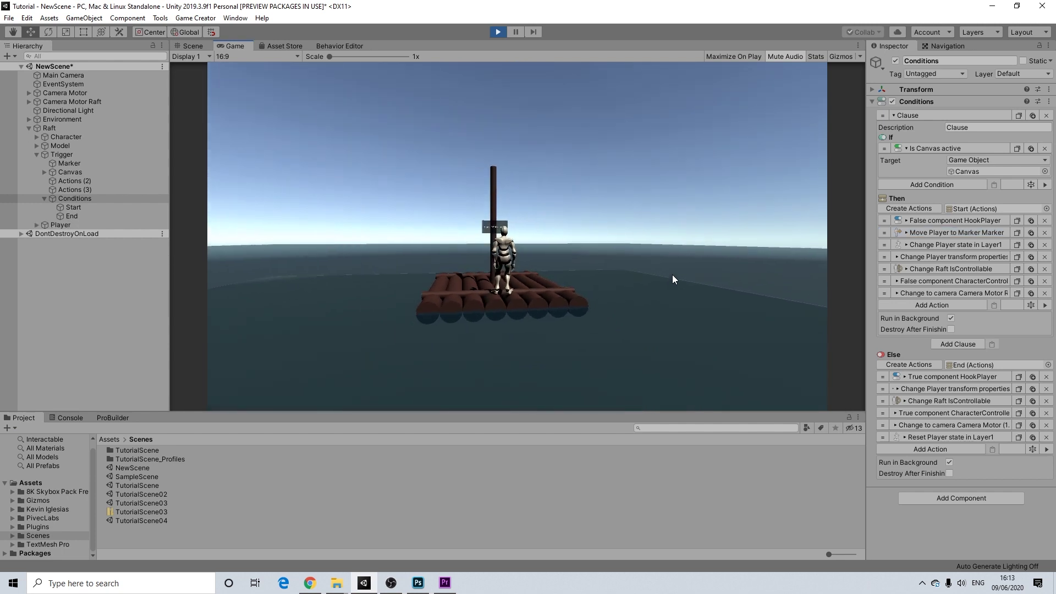
{"action": "key", "text": "a"}
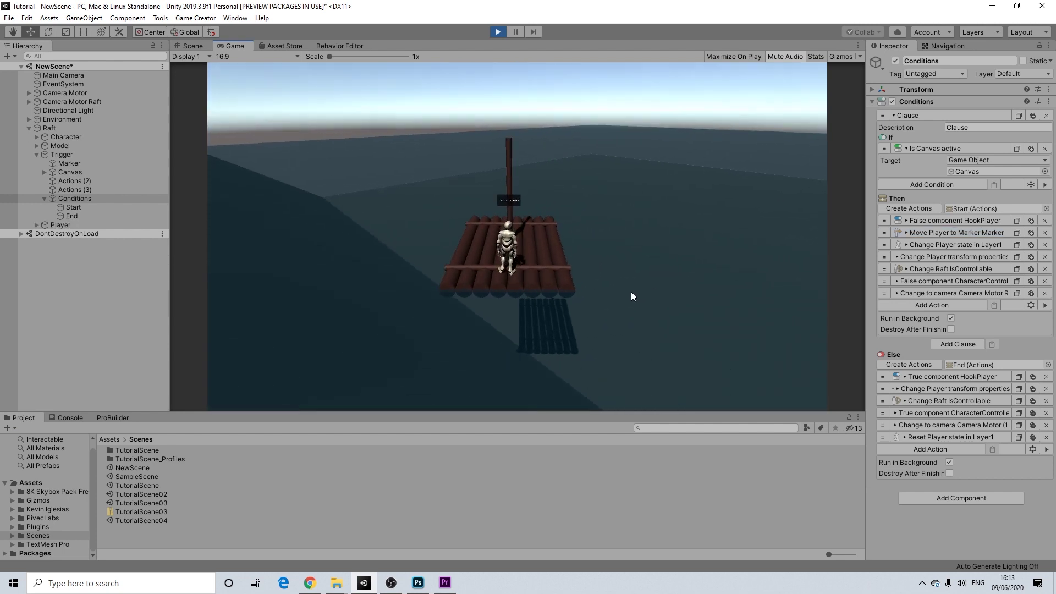
{"action": "key", "text": "a"}
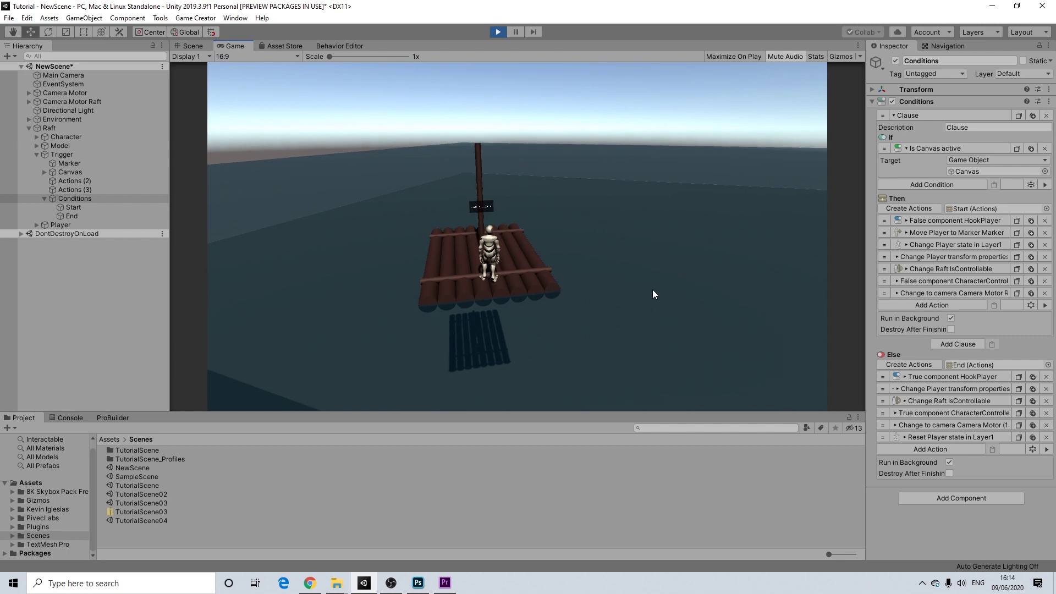
{"action": "key", "text": "d"}
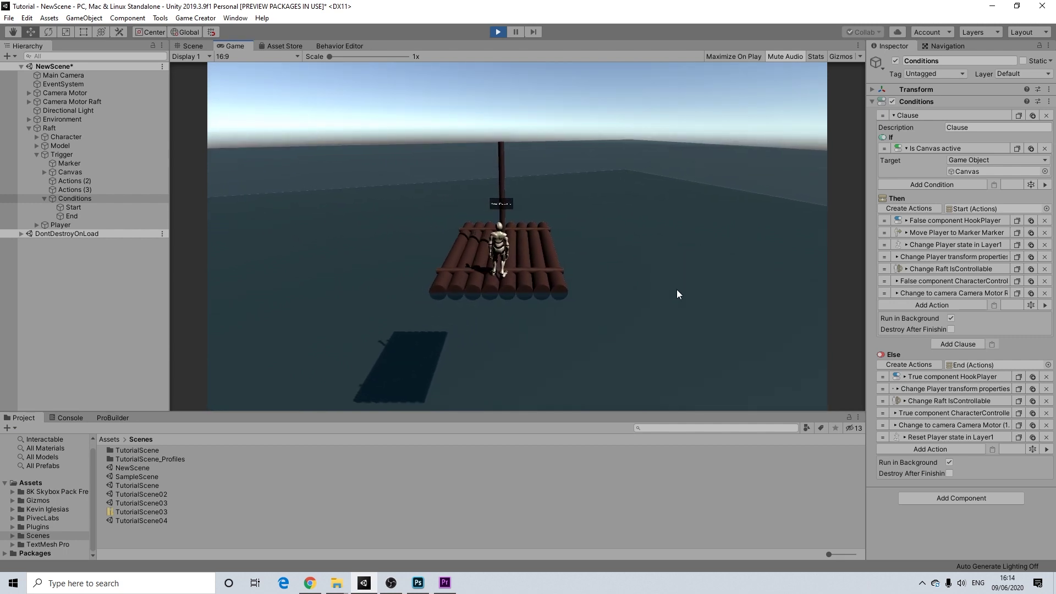
{"action": "key", "text": "a"}
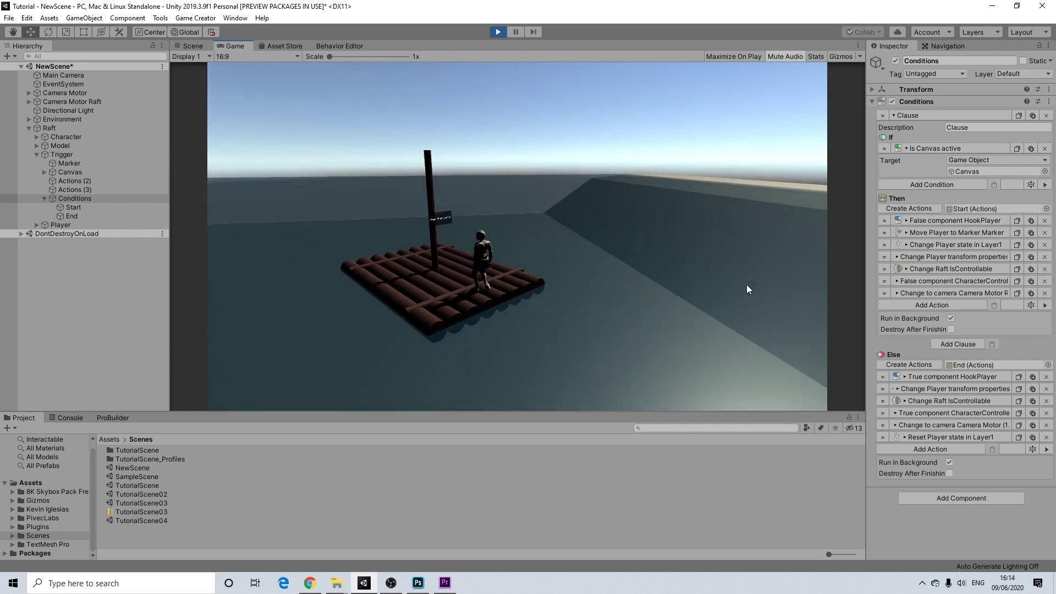
{"action": "key", "text": "w"}
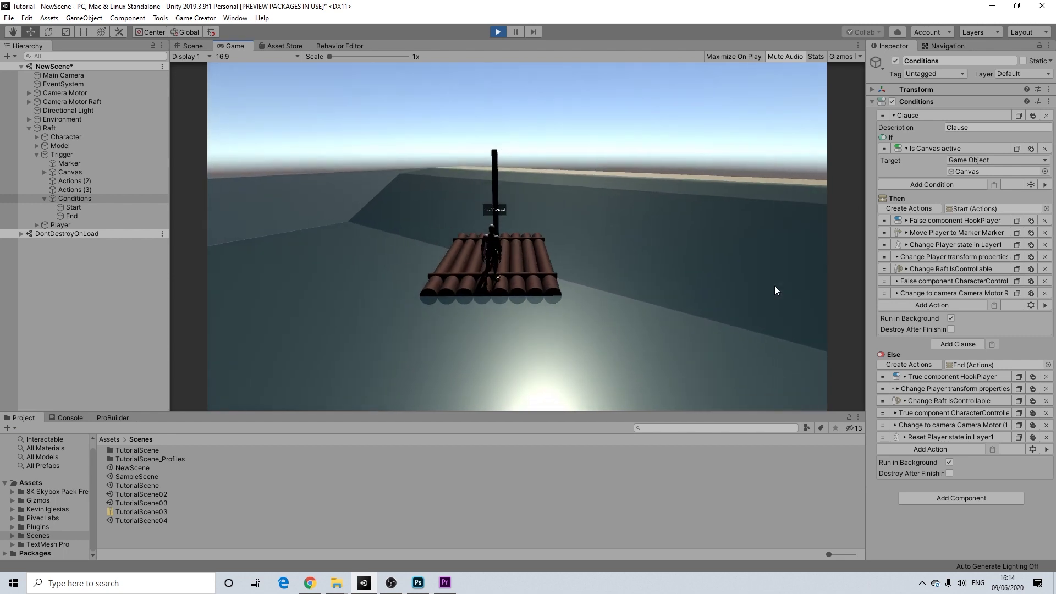
{"action": "key", "text": "w"}
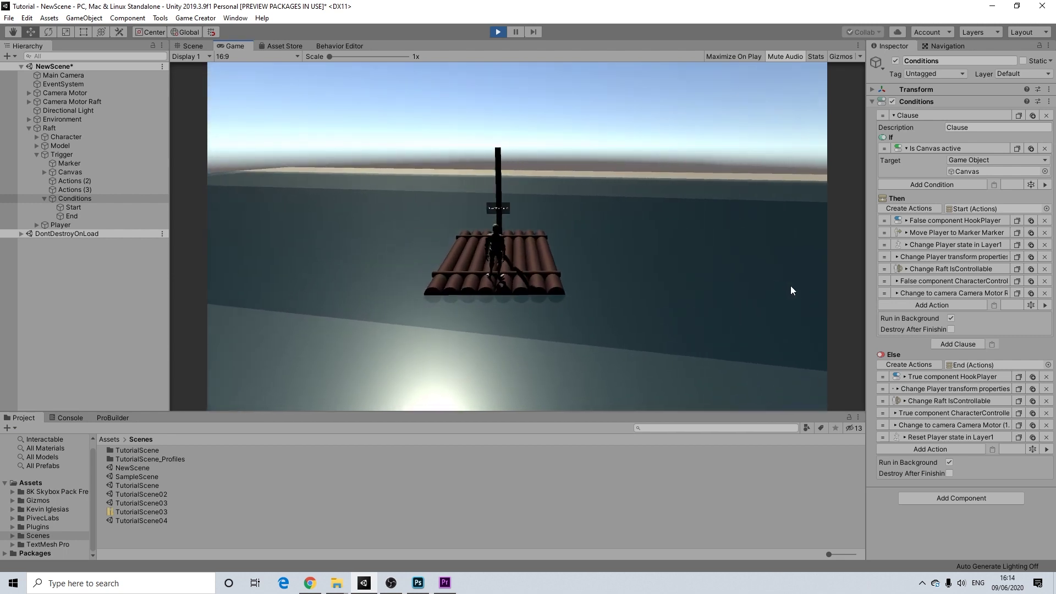
{"action": "key", "text": "w"}
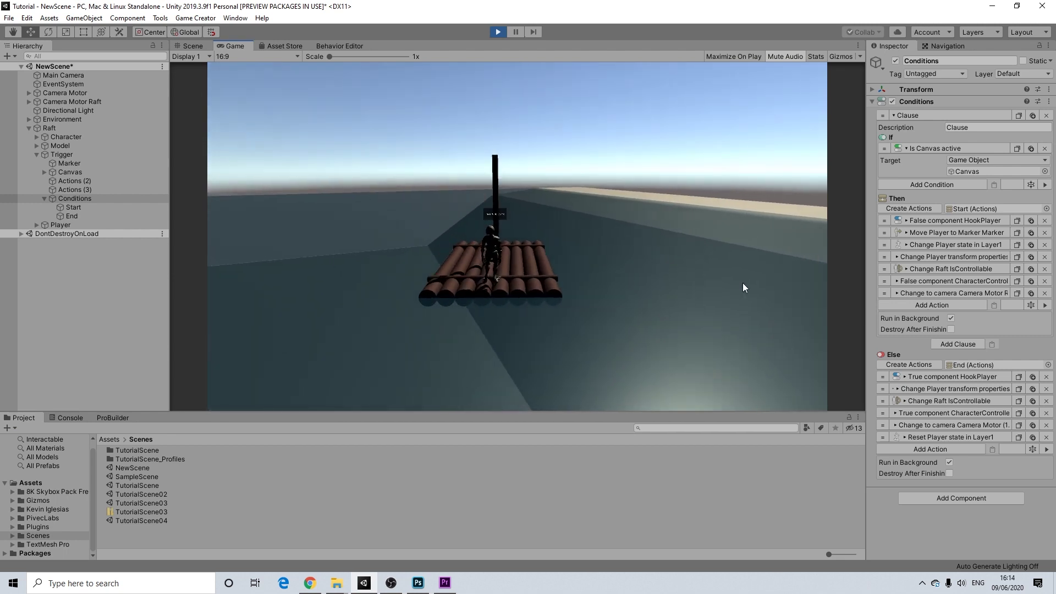
{"action": "key", "text": "w"}
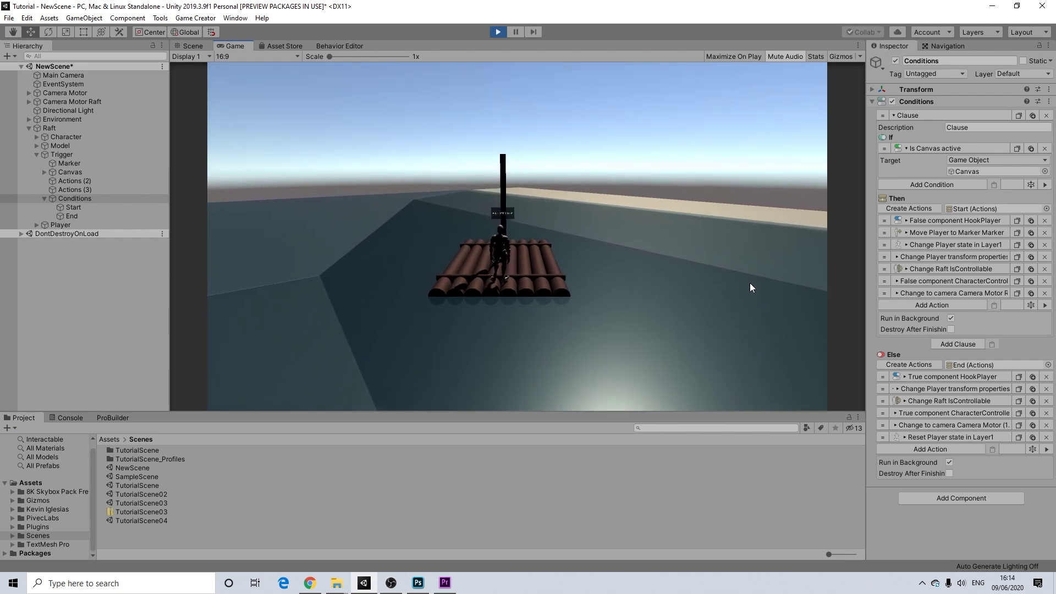
{"action": "key", "text": "w"}
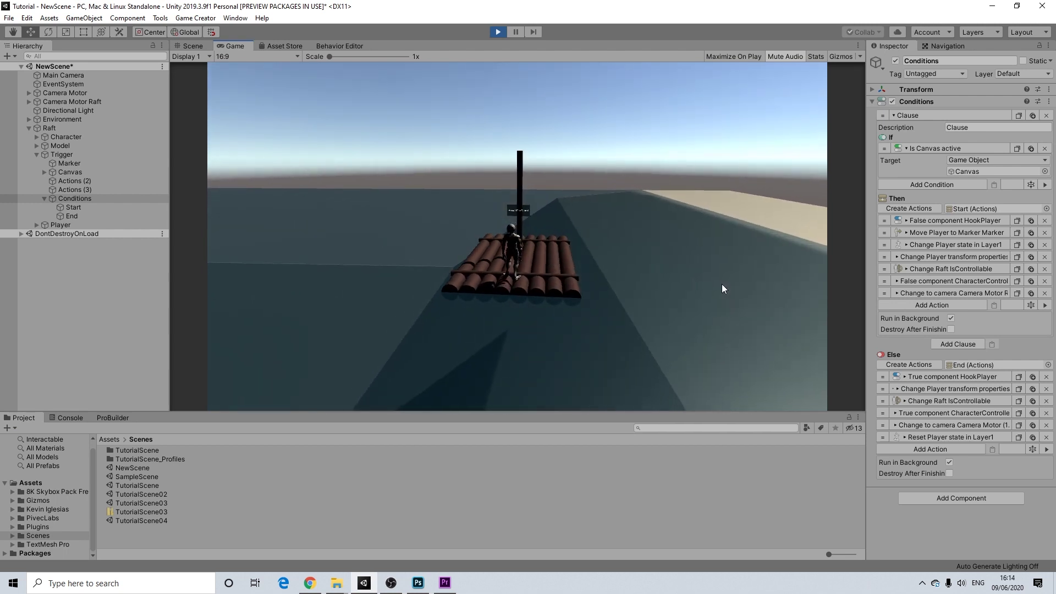
{"action": "key", "text": "w"}
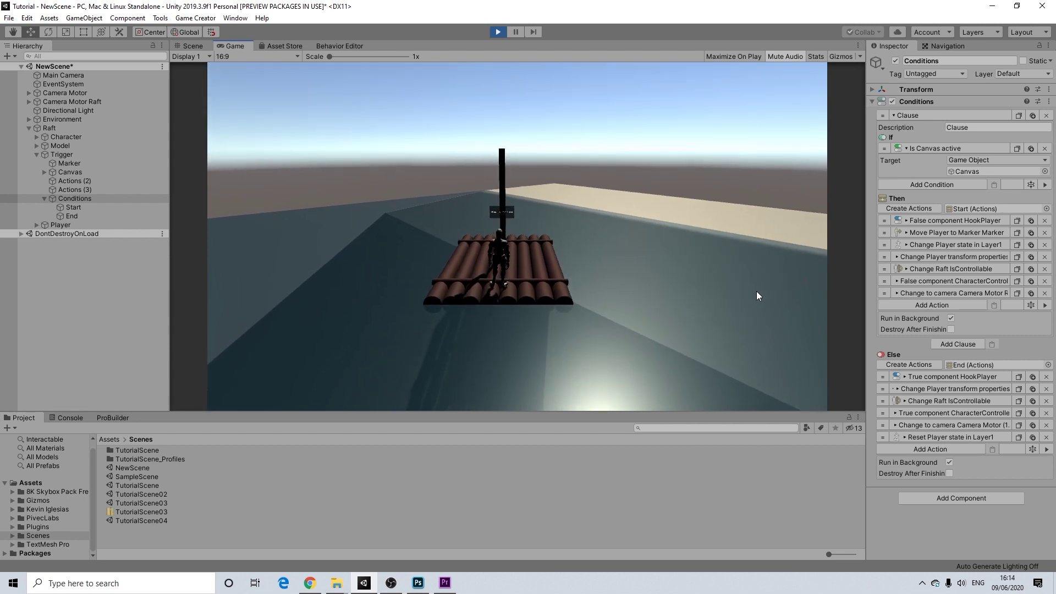
{"action": "key", "text": "d"}
{"action": "key", "text": "d"}
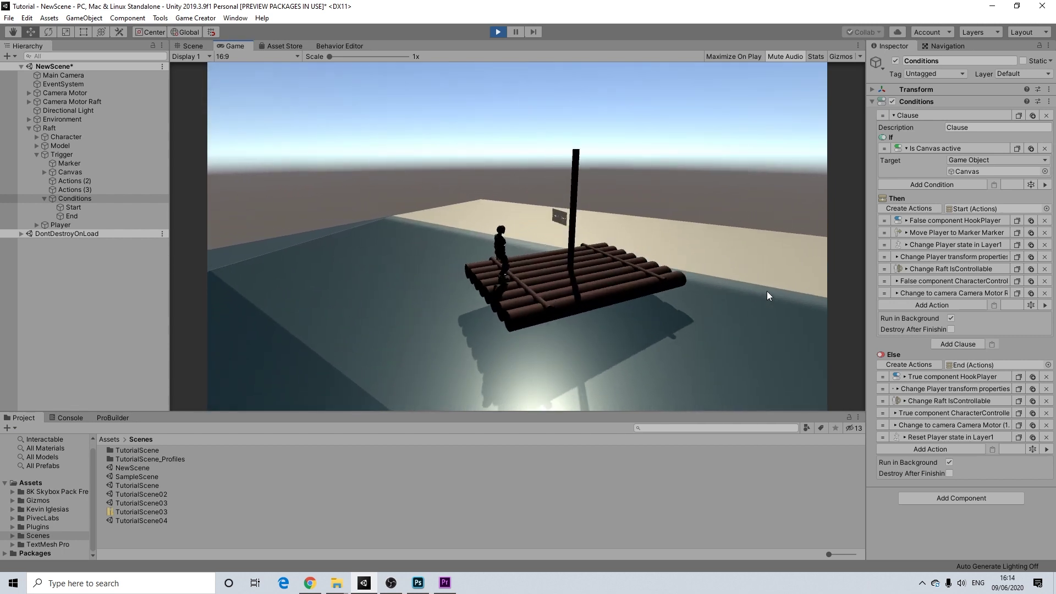
{"action": "key", "text": "d"}
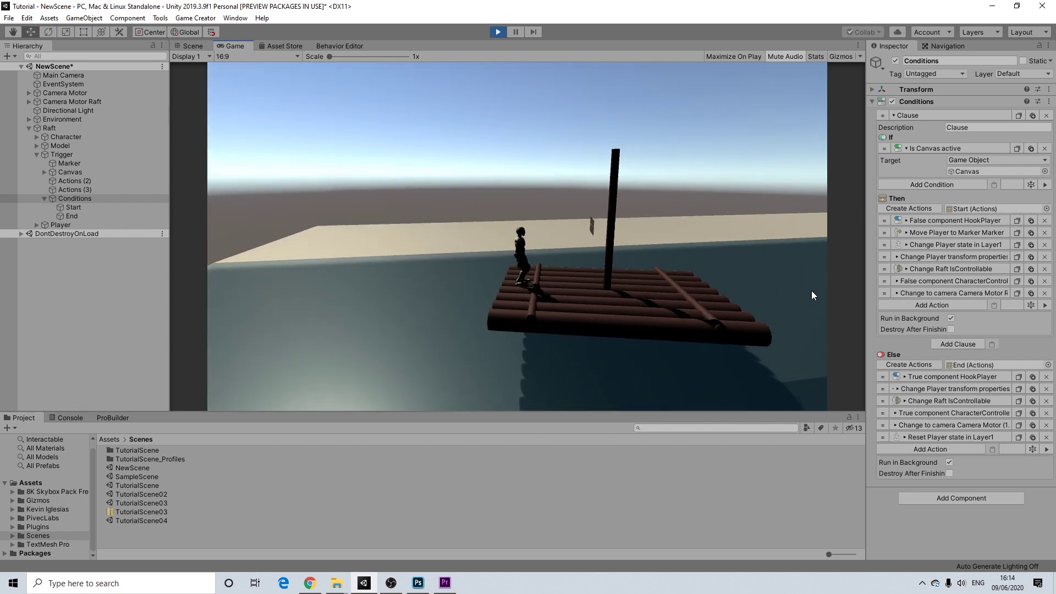
{"action": "key", "text": "d"}
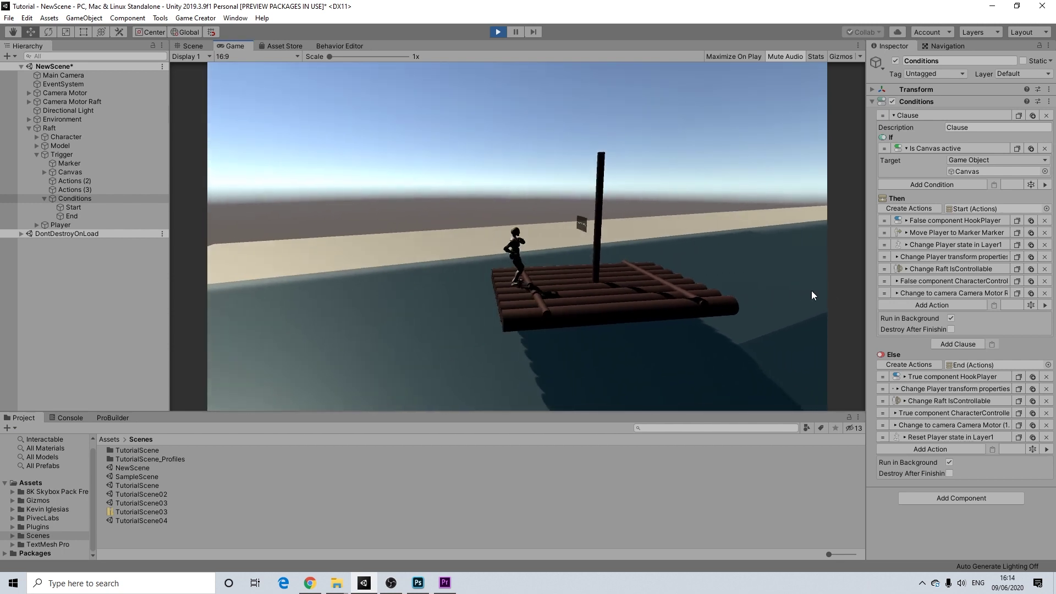
{"action": "key", "text": "w"}
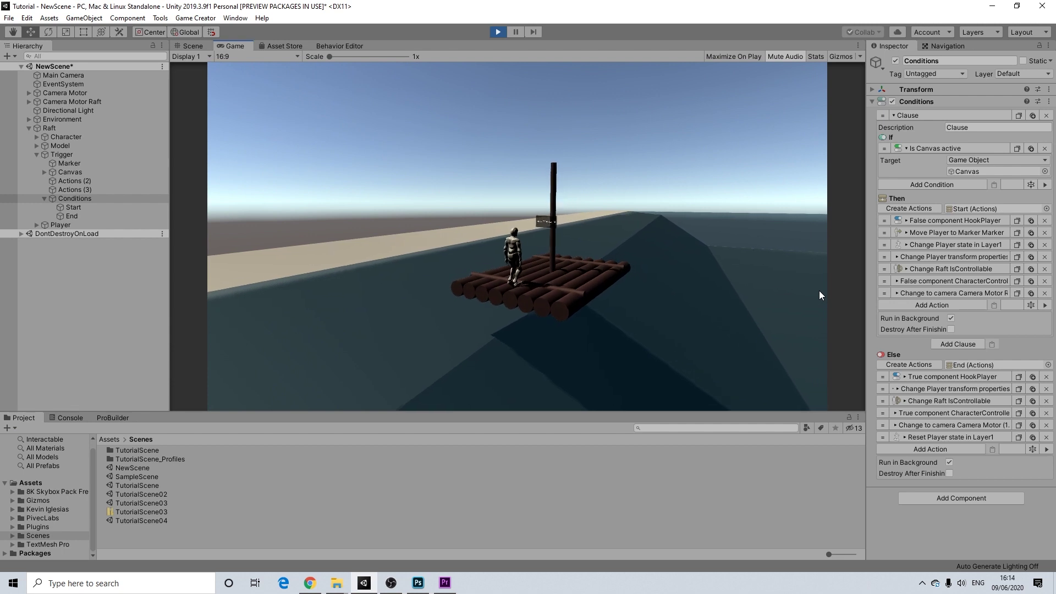
{"action": "key", "text": "a"}
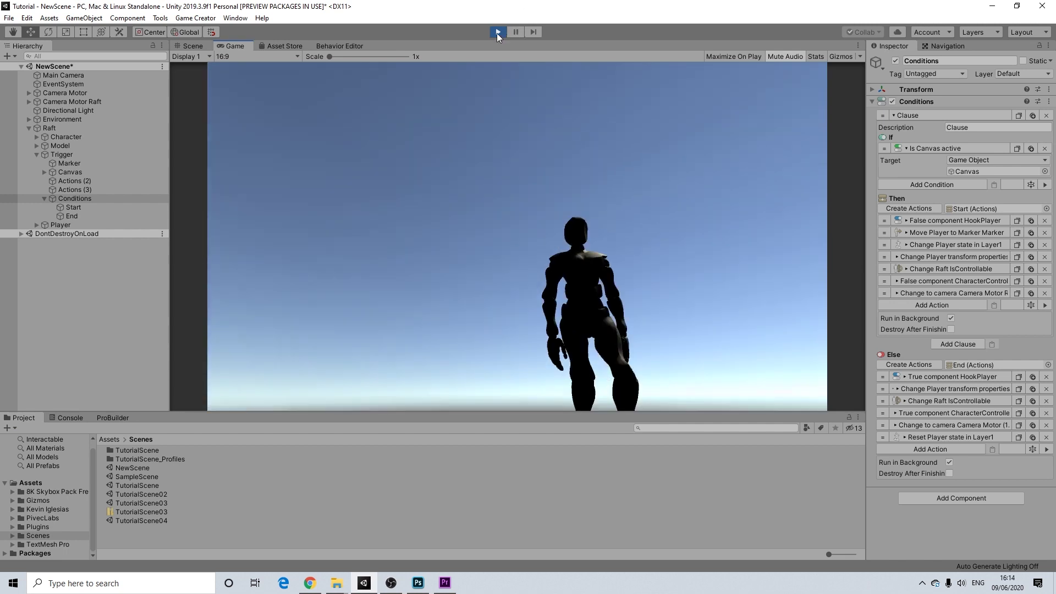
{"action": "left_click", "coordinate": [498, 31]}
{"action": "scroll", "coordinate": [578, 154], "scroll_direction": "down", "scroll_amount": 2}
{"action": "left_click_drag", "start_coordinate": [575, 164], "coordinate": [470, 176], "text": "alt"}
{"action": "scroll", "coordinate": [495, 179], "scroll_direction": "up", "scroll_amount": 8}
{"action": "scroll", "coordinate": [513, 186], "scroll_direction": "up", "scroll_amount": 2}
{"action": "middle_click_drag", "start_coordinate": [526, 187], "coordinate": [497, 246]}
{"action": "scroll", "coordinate": [498, 246], "scroll_direction": "up", "scroll_amount": 4}
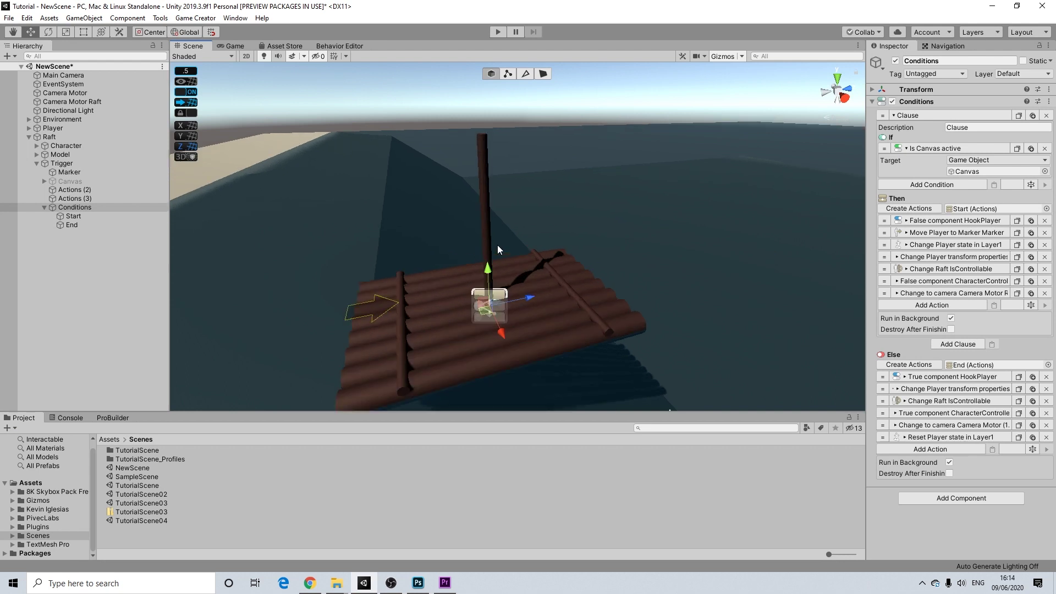
Pull in the marker-side face of the raft Trigger's Box Collider until its Z size is about 3.91
{"action": "left_click_drag", "start_coordinate": [506, 243], "coordinate": [605, 265], "text": "alt"}
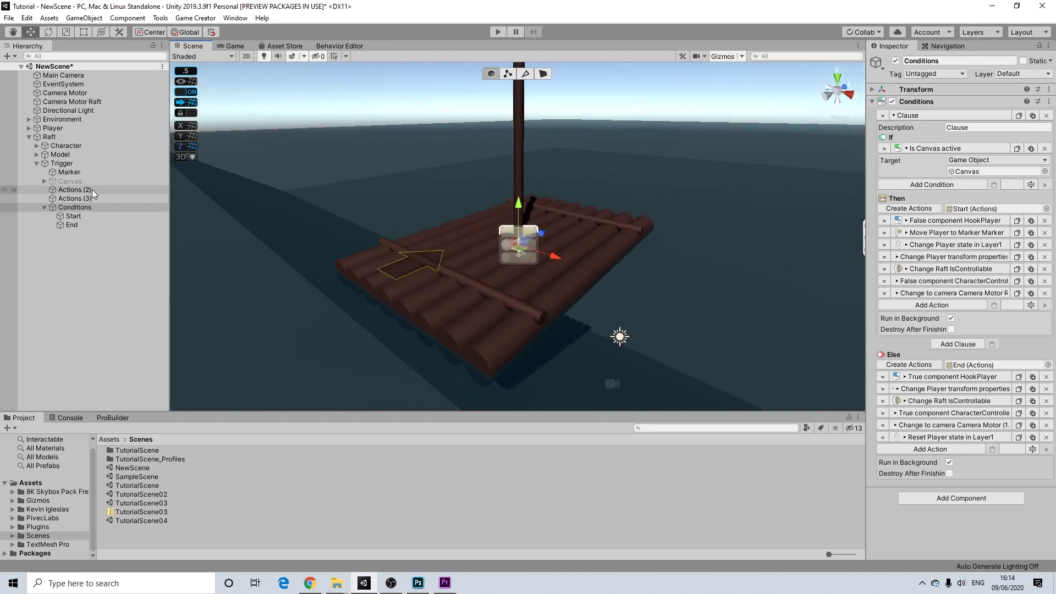
{"action": "left_click", "coordinate": [62, 164]}
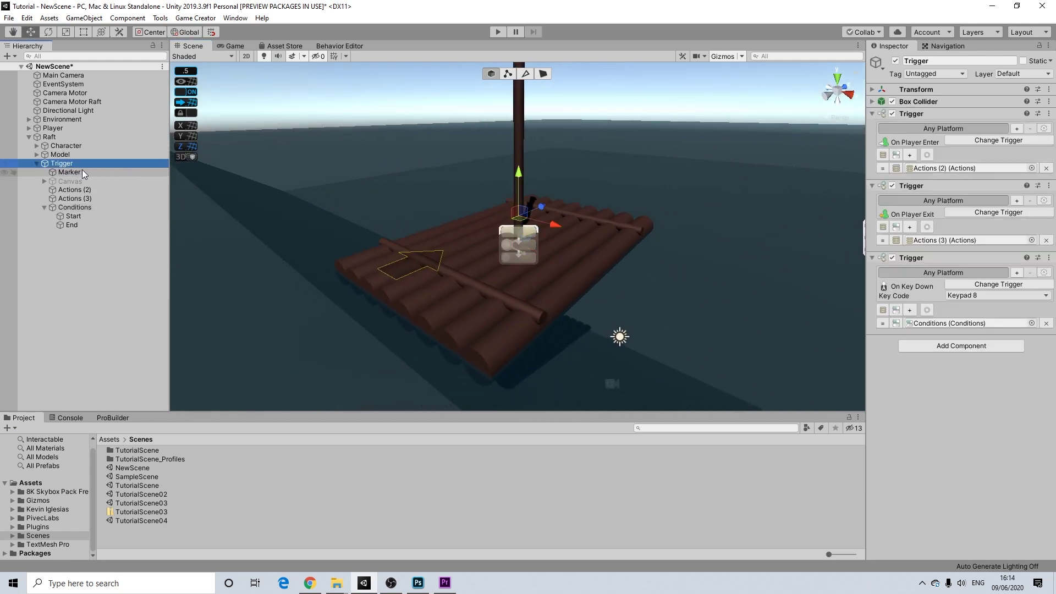
{"action": "left_click", "coordinate": [913, 101]}
{"action": "left_click_drag", "start_coordinate": [606, 151], "coordinate": [431, 208], "text": "alt"}
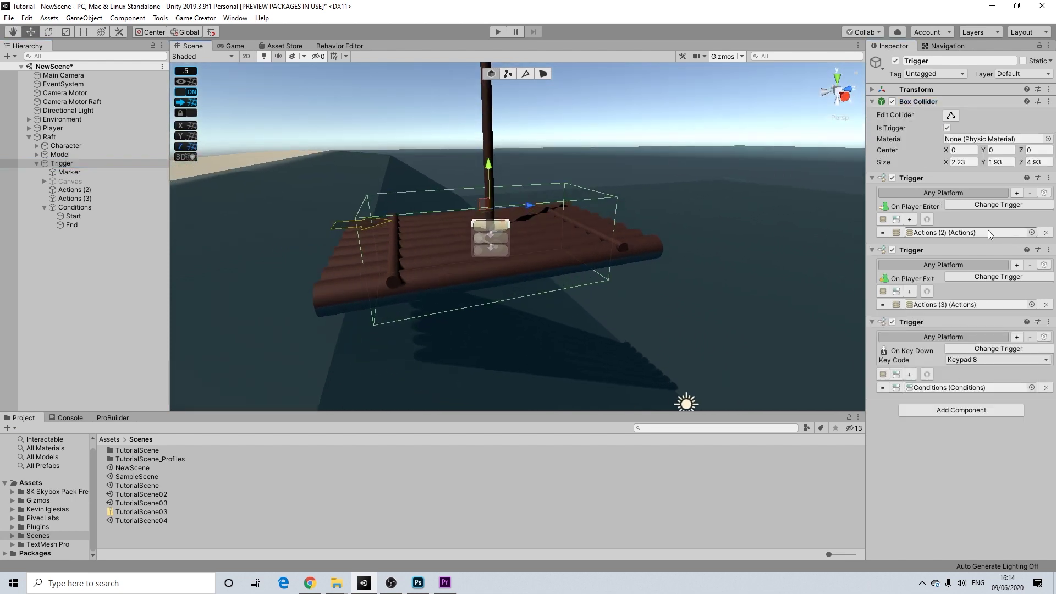
{"action": "left_click", "coordinate": [951, 116]}
{"action": "left_click_drag", "start_coordinate": [369, 252], "coordinate": [418, 242]}
{"action": "left_click_drag", "start_coordinate": [550, 264], "coordinate": [619, 208], "text": "alt"}
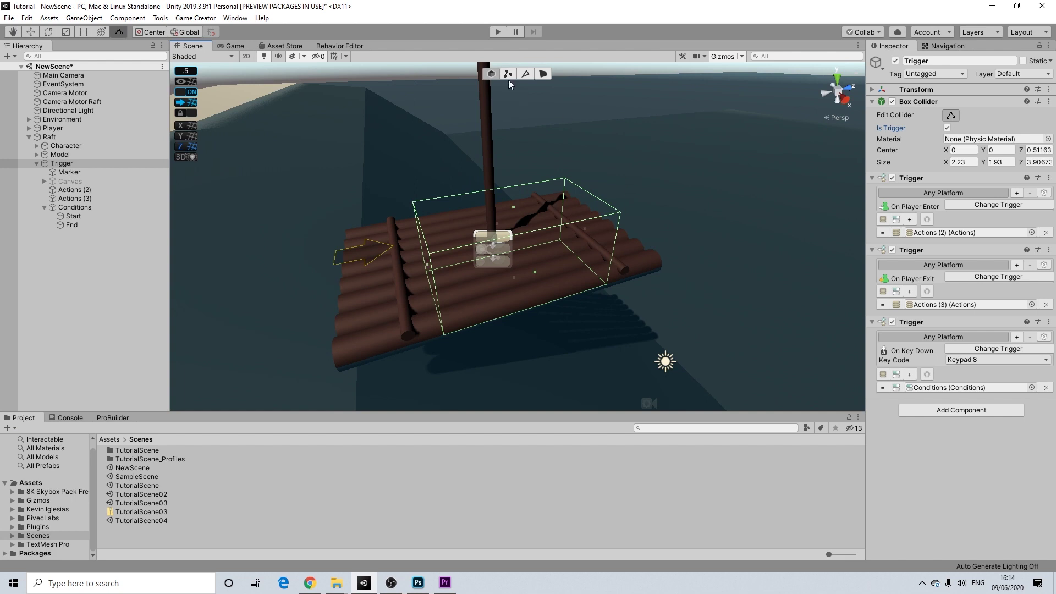
Play-test the scene by boarding the raft, taking and releasing control of it, swimming back to shore, and stopping the game
{"action": "left_click", "coordinate": [497, 32]}
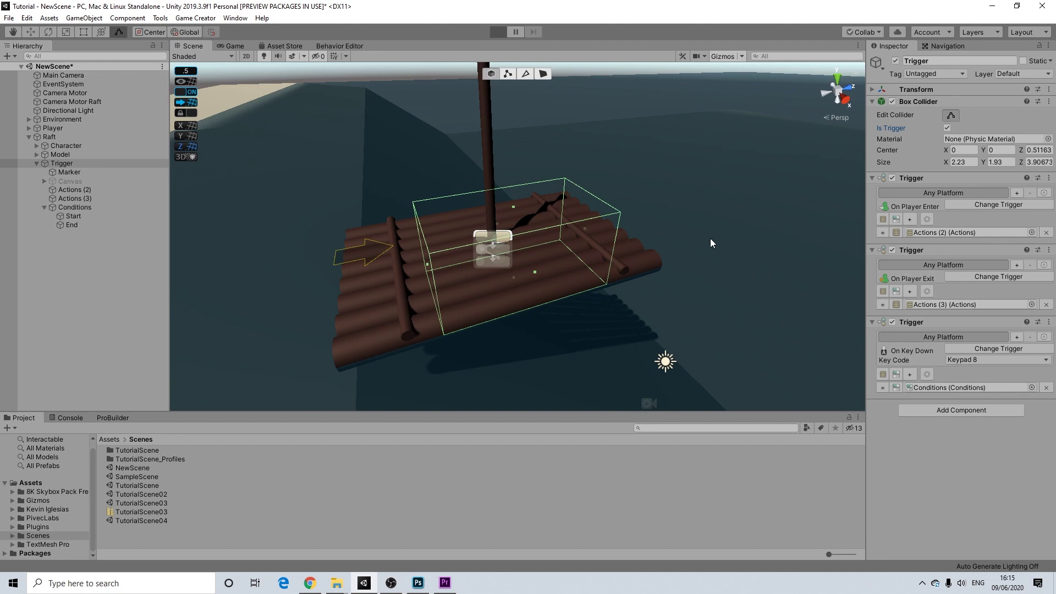
{"action": "key", "text": "w"}
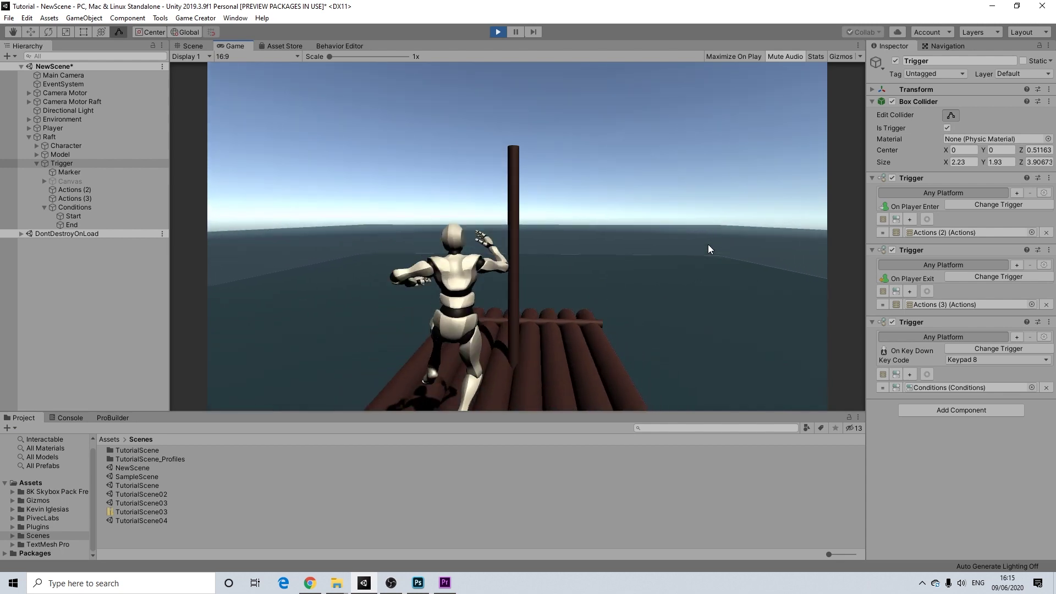
{"action": "key", "text": "KP_8"}
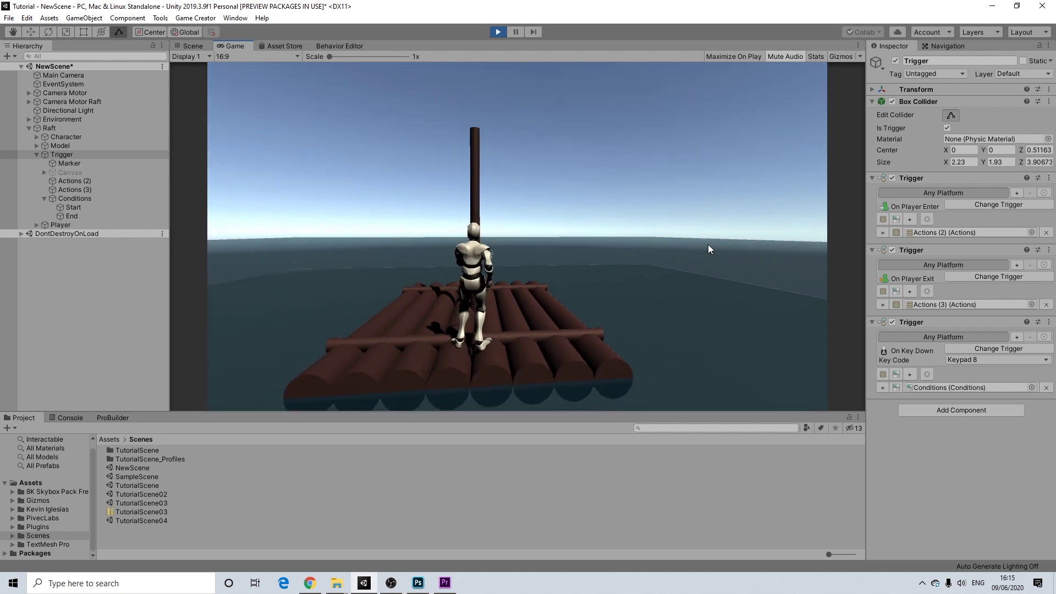
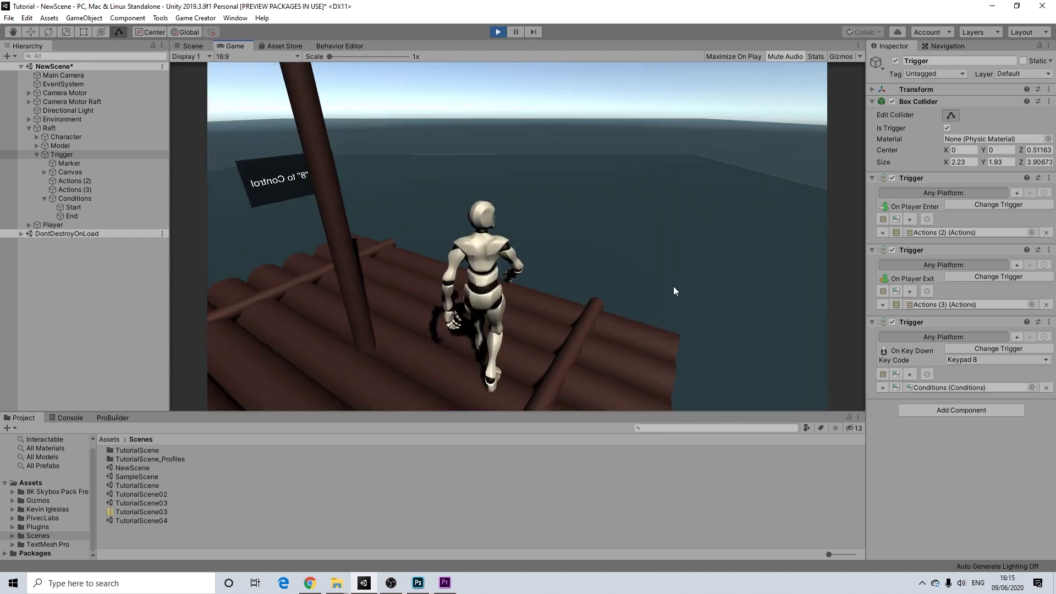
{"action": "key", "text": "w"}
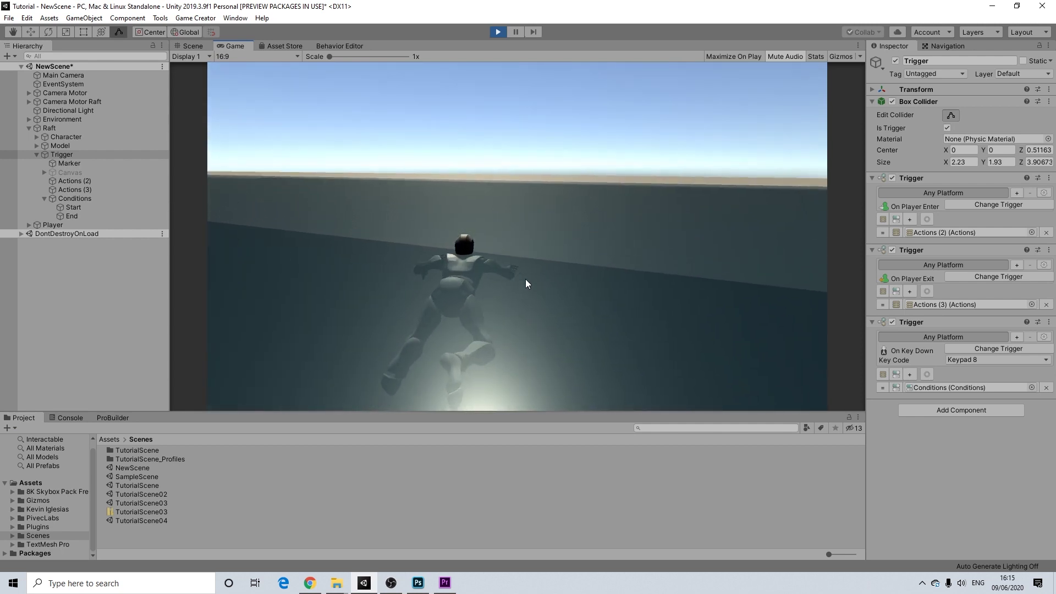
{"action": "key", "text": "w"}
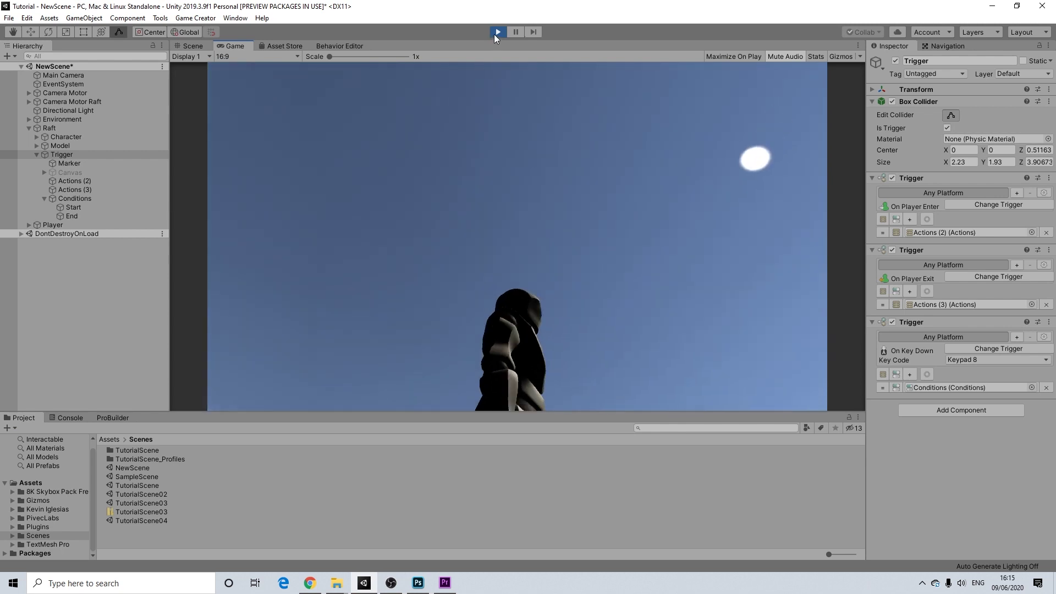
{"action": "left_click", "coordinate": [498, 32]}
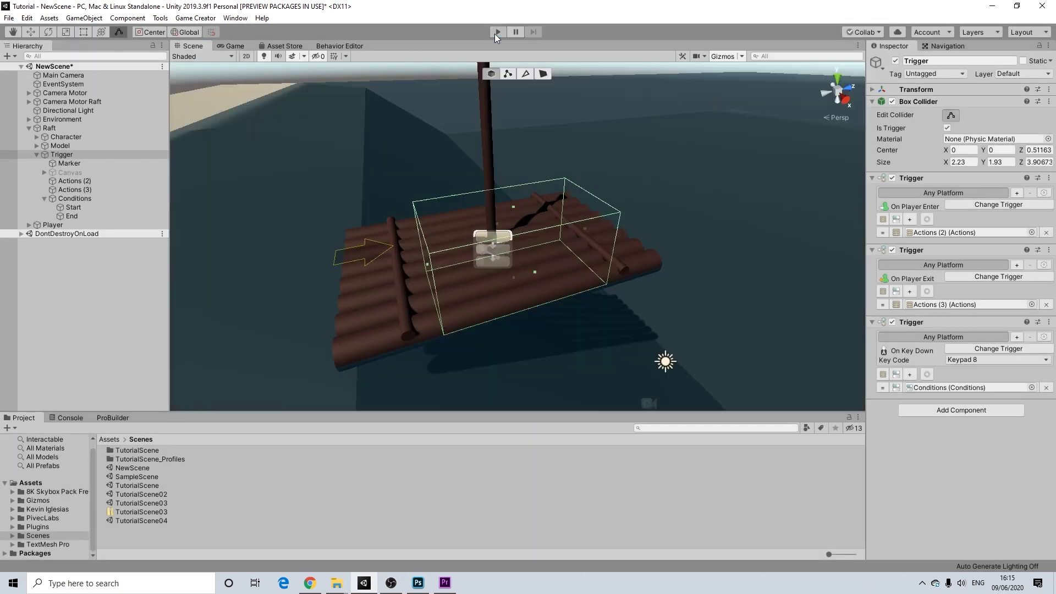
Examine the raft's placement relative to the beach and water, and inspect the components of the Raft, Character and Model objects
{"action": "scroll", "coordinate": [457, 247], "scroll_direction": "down", "scroll_amount": 5}
{"action": "left_click_drag", "start_coordinate": [471, 244], "coordinate": [461, 173], "text": "alt"}
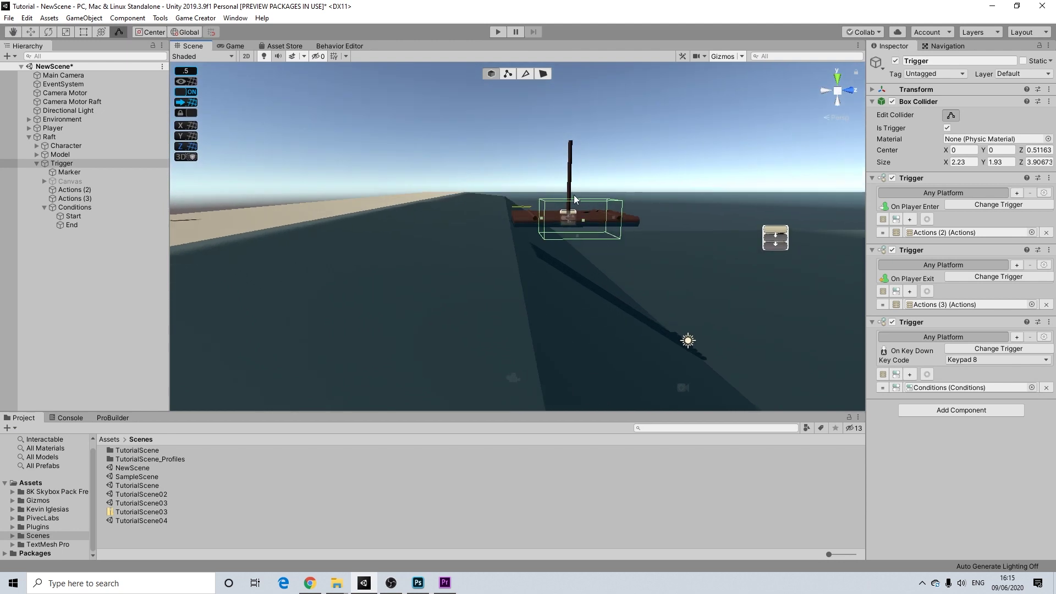
{"action": "left_click_drag", "start_coordinate": [504, 236], "coordinate": [453, 184], "text": "alt"}
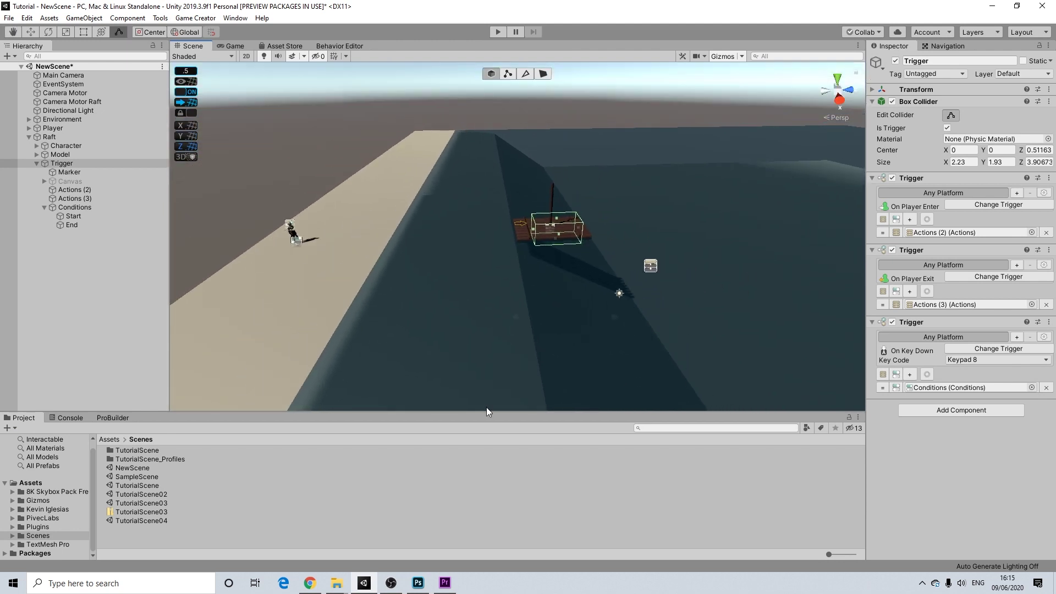
{"action": "left_click_drag", "start_coordinate": [489, 223], "coordinate": [440, 181], "text": "alt"}
{"action": "left_click_drag", "start_coordinate": [583, 268], "coordinate": [647, 185], "text": "alt"}
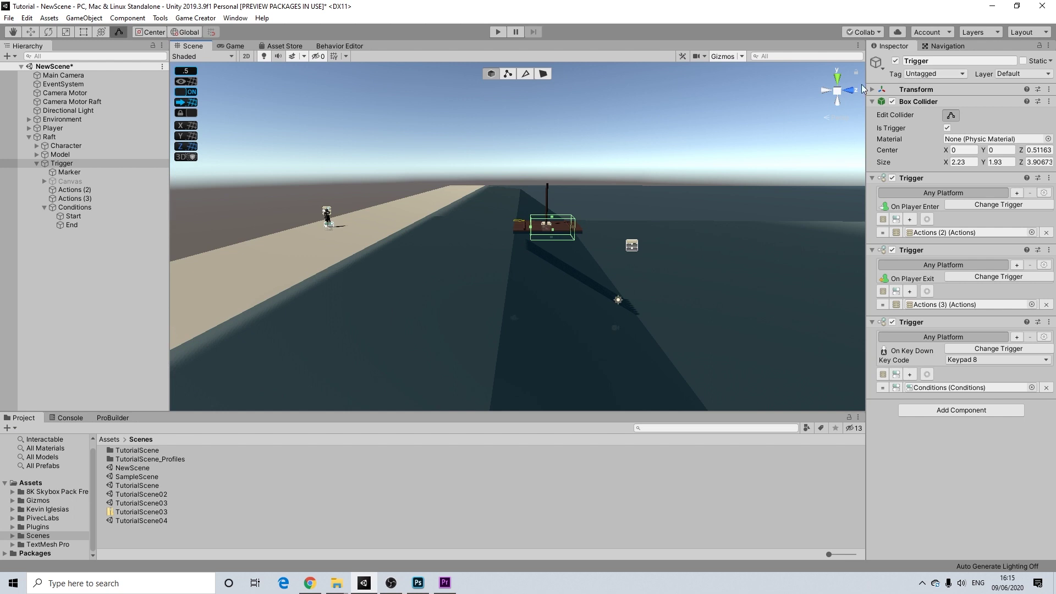
{"action": "left_click", "coordinate": [37, 164]}
{"action": "left_click", "coordinate": [48, 136]}
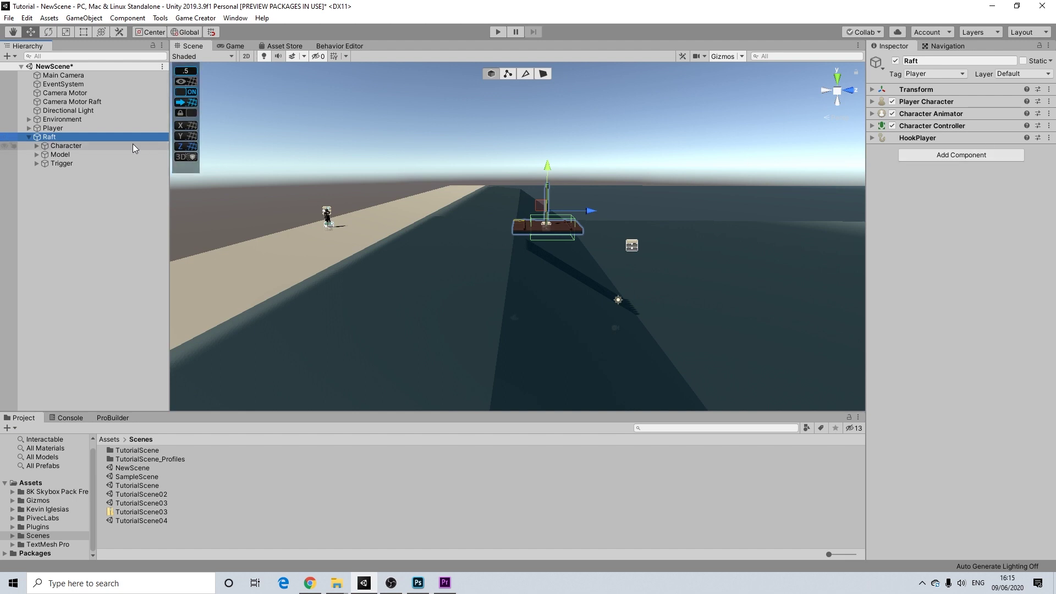
{"action": "left_click", "coordinate": [63, 146]}
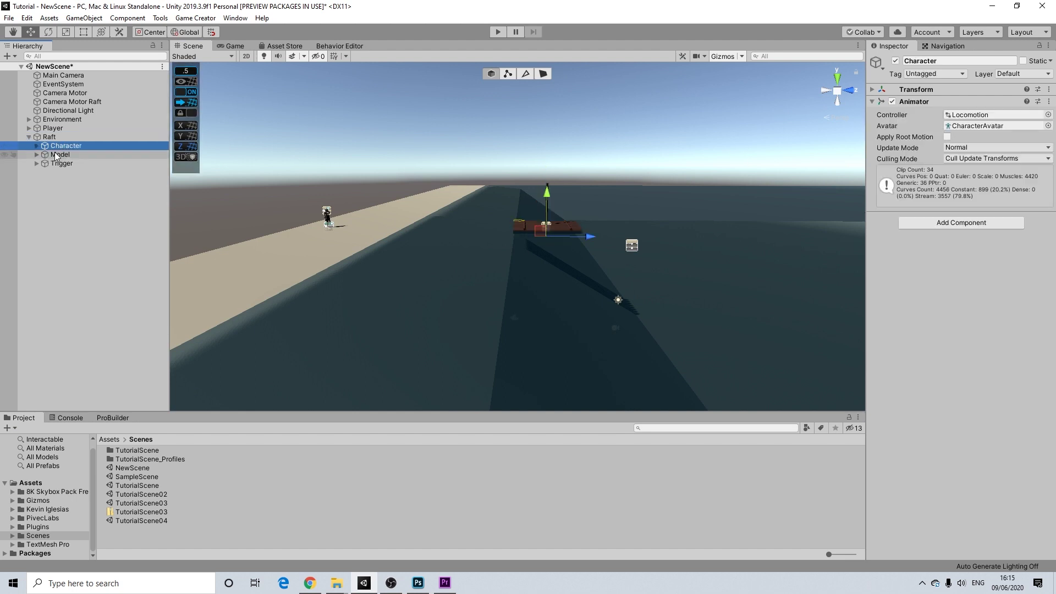
{"action": "left_click", "coordinate": [48, 155]}
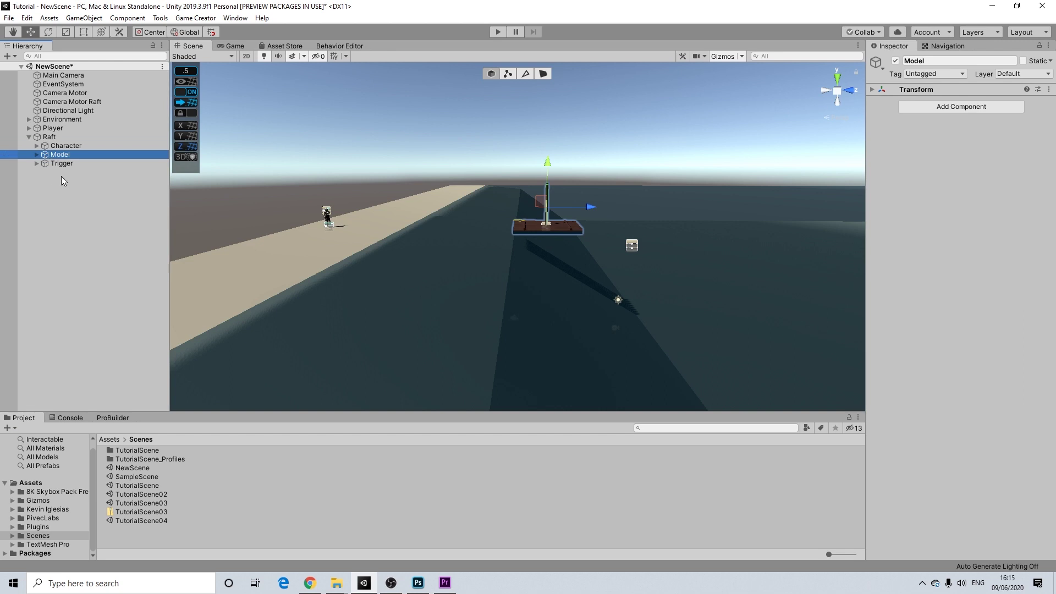
Add another Trigger component to the raft's Trigger object
{"action": "left_click", "coordinate": [61, 164]}
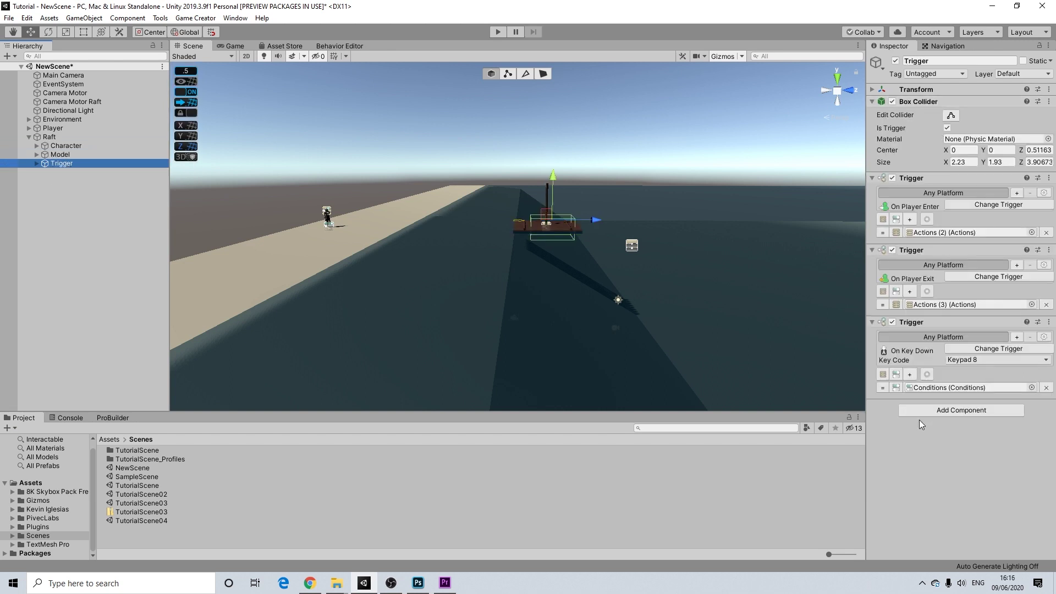
{"action": "left_click", "coordinate": [939, 415]}
{"action": "type", "text": "trigg"}
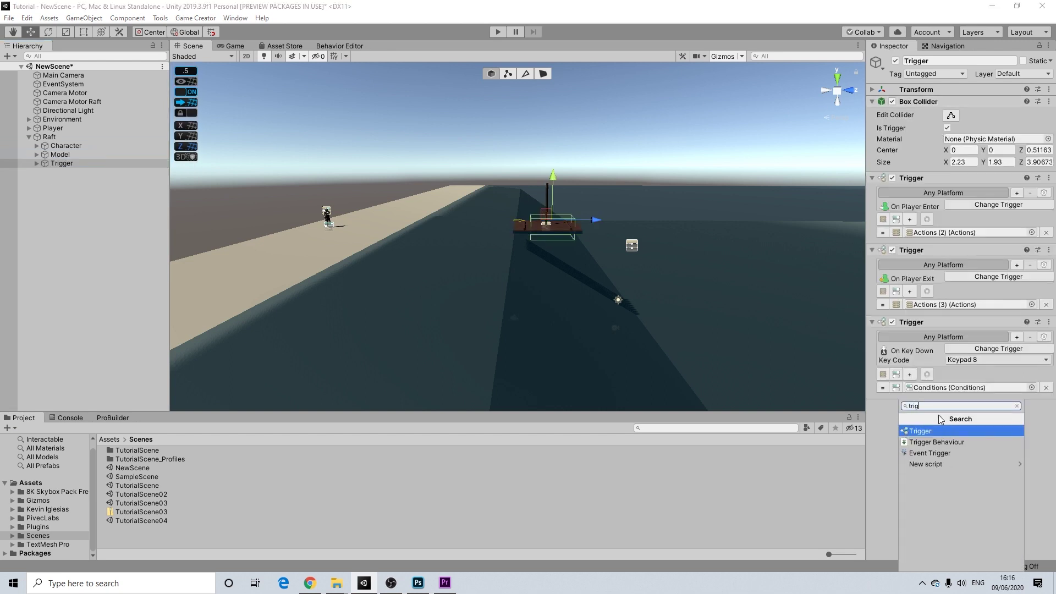
{"action": "left_click", "coordinate": [925, 431]}
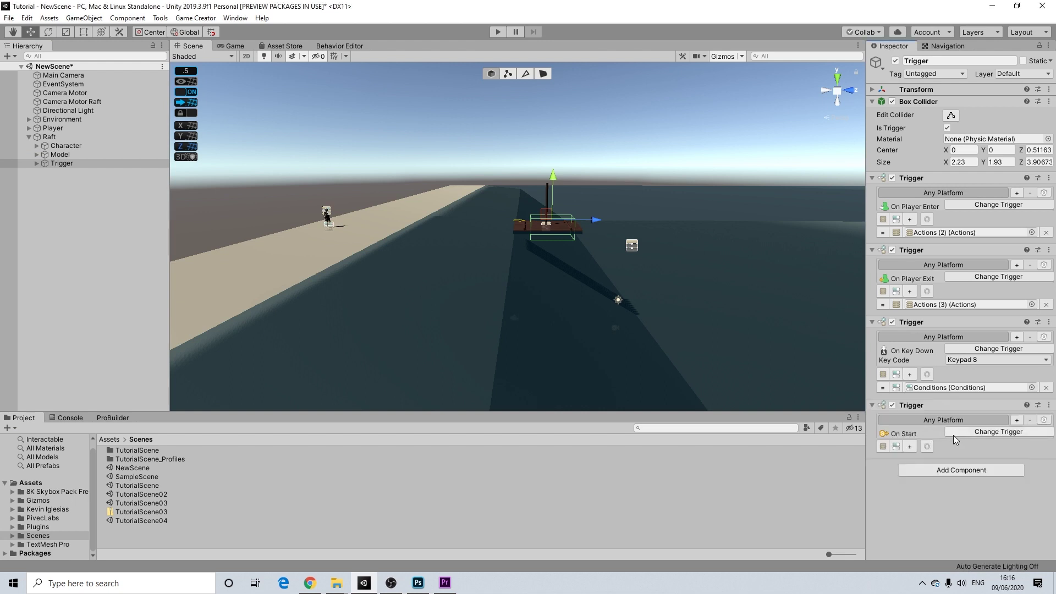
Change the new Trigger component to On Tag Exit and set its object tag to Water
{"action": "left_click", "coordinate": [975, 435]}
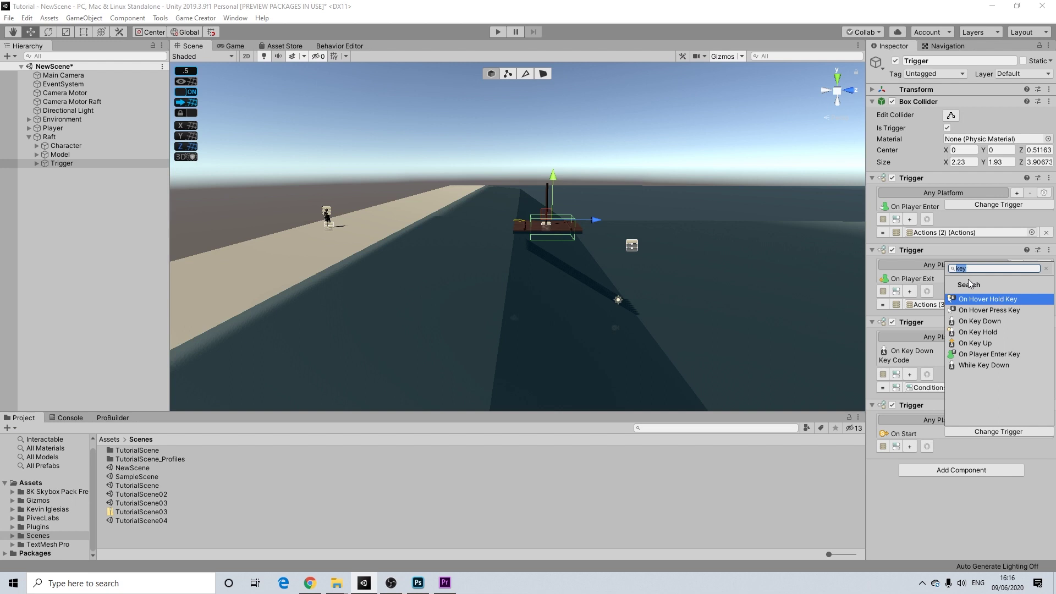
{"action": "type", "text": "exit"}
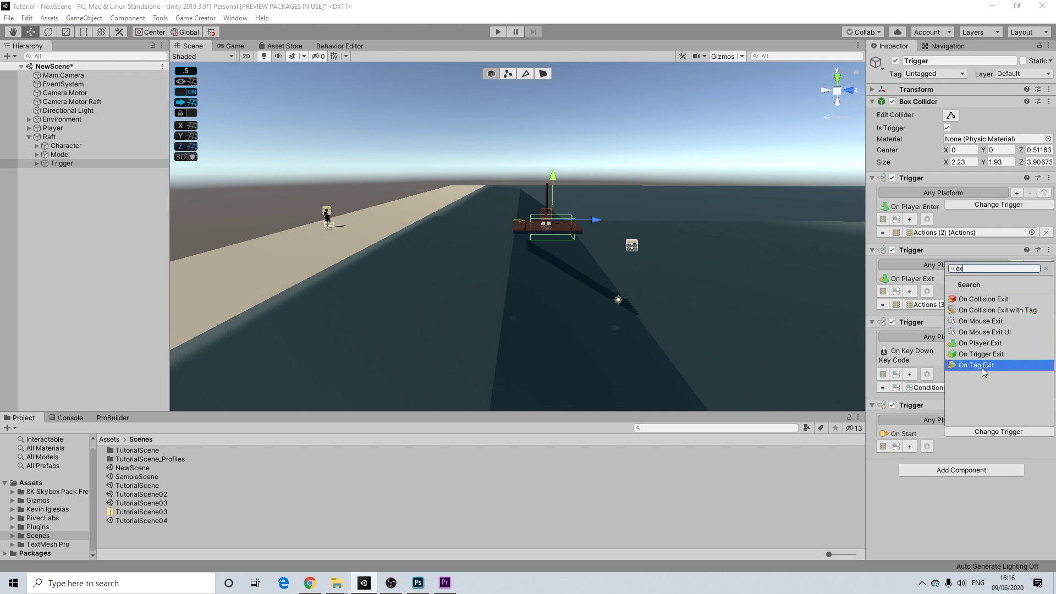
{"action": "left_click", "coordinate": [982, 367]}
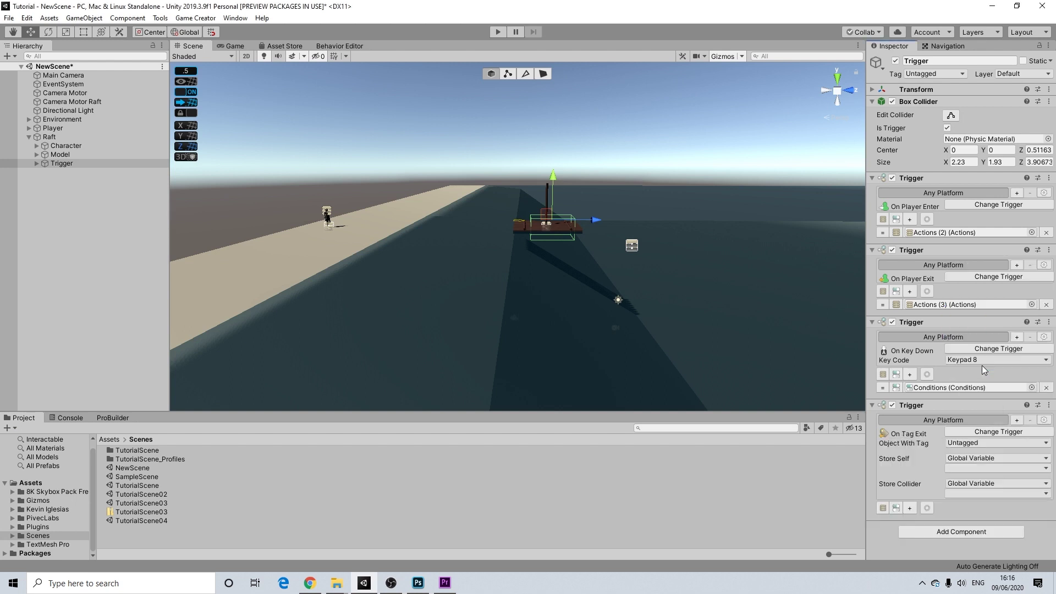
{"action": "left_click", "coordinate": [962, 446]}
{"action": "left_click", "coordinate": [972, 552]}
Add an actions slot to the On Tag Exit trigger, assign the End actions to it, and collapse the component
{"action": "left_click", "coordinate": [909, 508]}
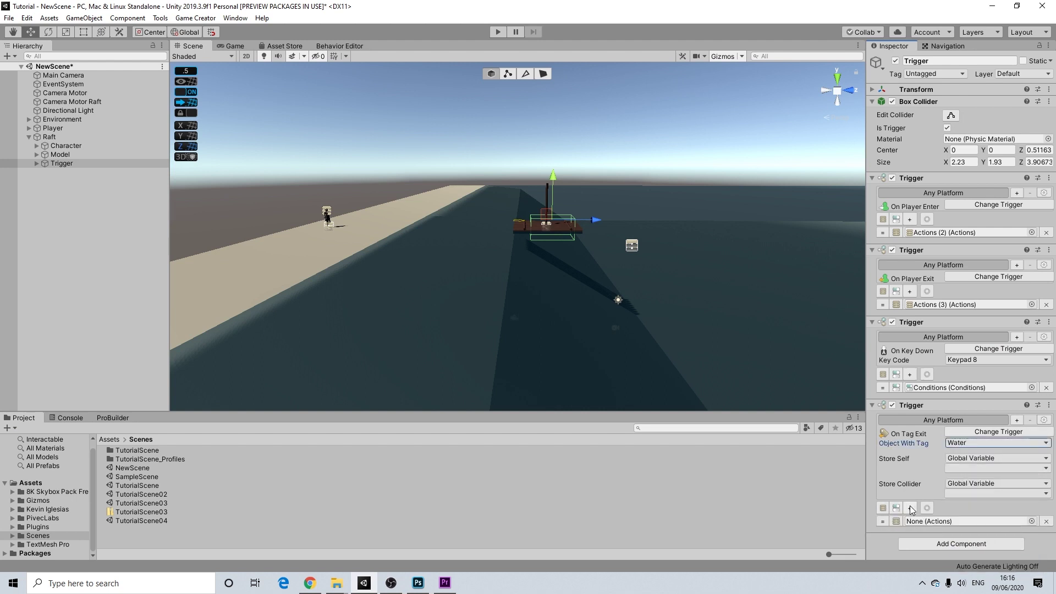
{"action": "left_click", "coordinate": [36, 154]}
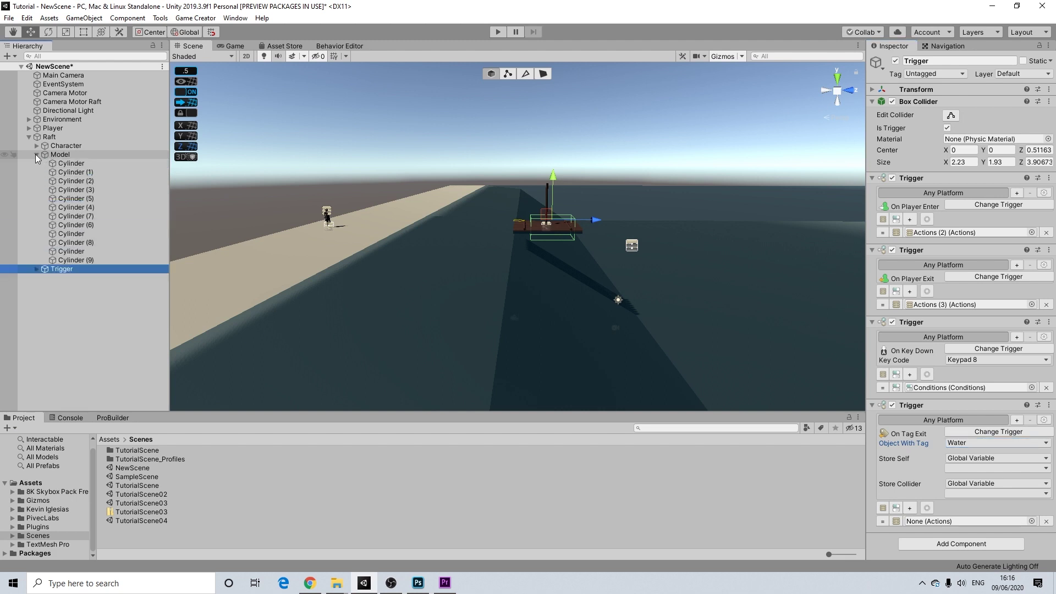
{"action": "left_click", "coordinate": [35, 154]}
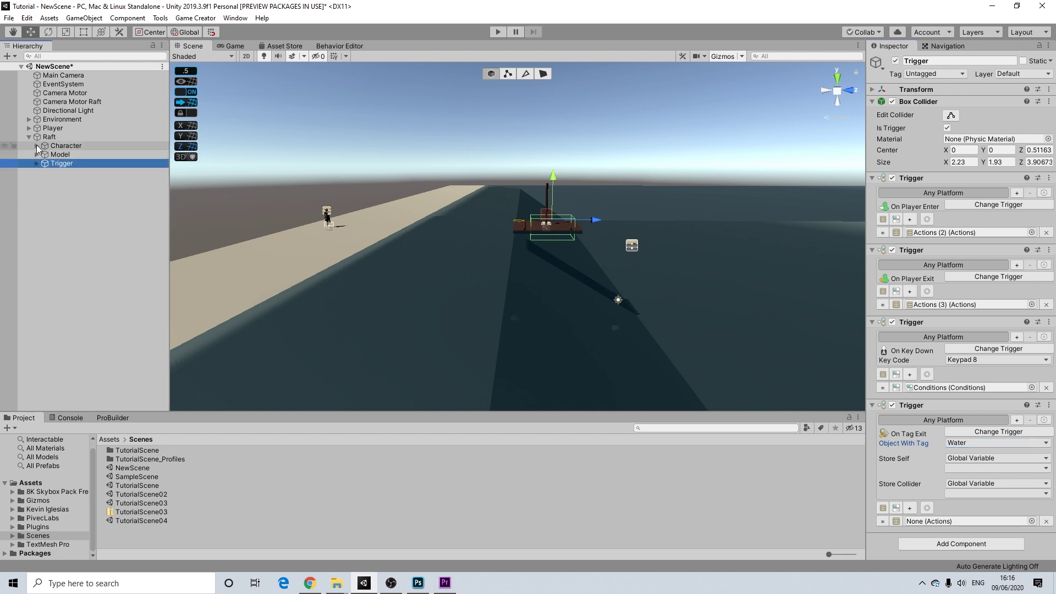
{"action": "left_click", "coordinate": [37, 163]}
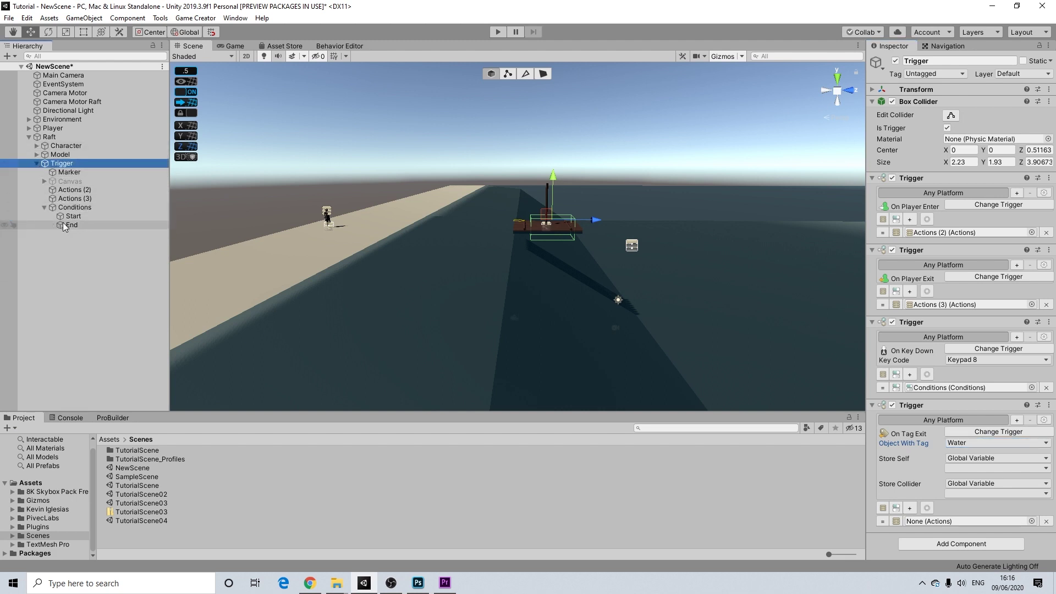
{"action": "left_click_drag", "start_coordinate": [64, 223], "coordinate": [768, 412]}
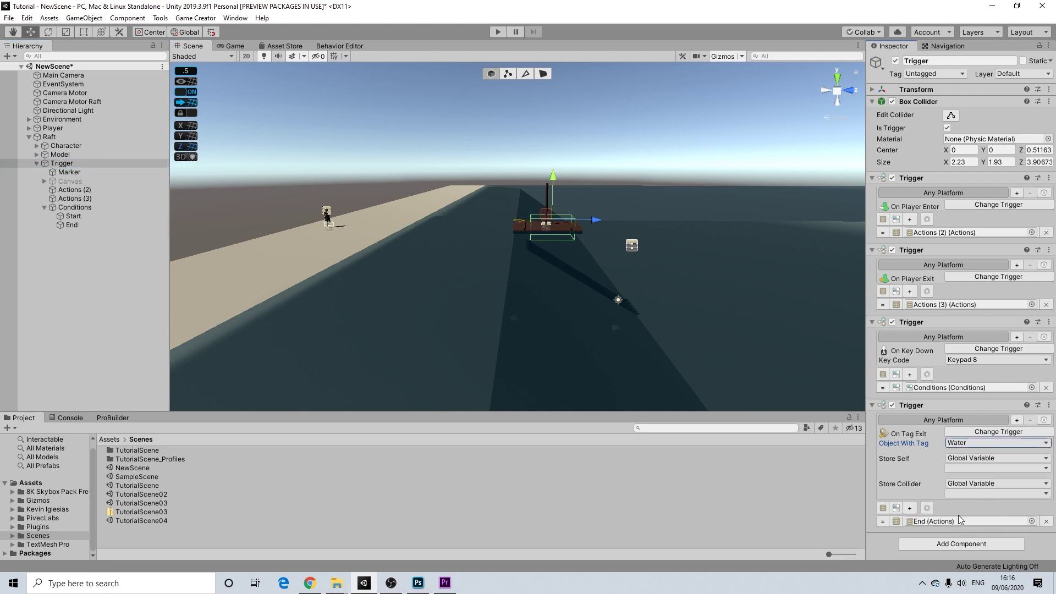
{"action": "left_click", "coordinate": [873, 405]}
Examine the Water object's extent in the scene along with its tag, transform and collider settings
{"action": "scroll", "coordinate": [741, 297], "scroll_direction": "down", "scroll_amount": 10}
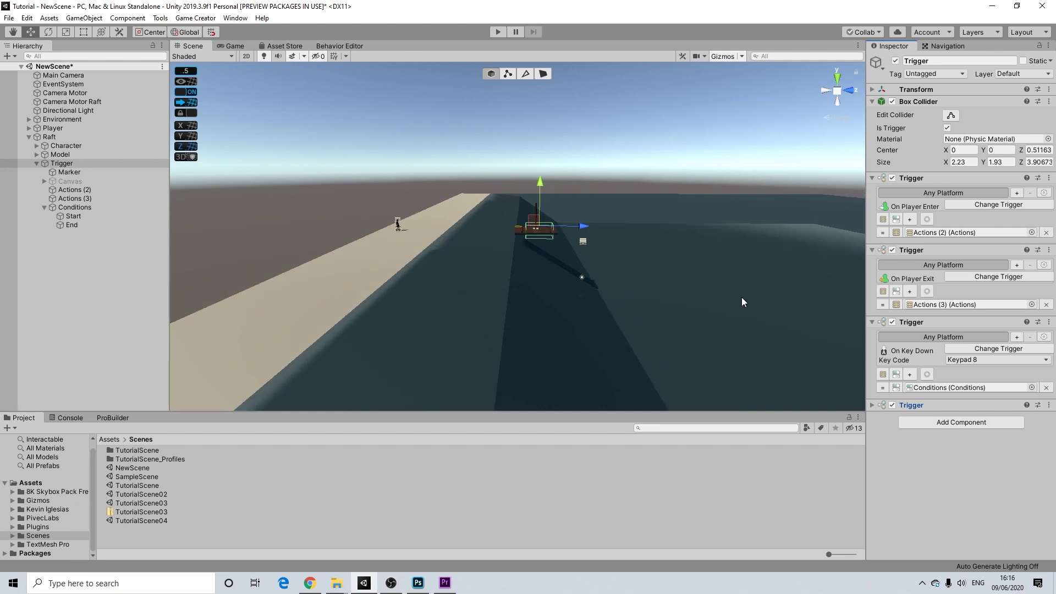
{"action": "scroll", "coordinate": [728, 311], "scroll_direction": "up", "scroll_amount": 5}
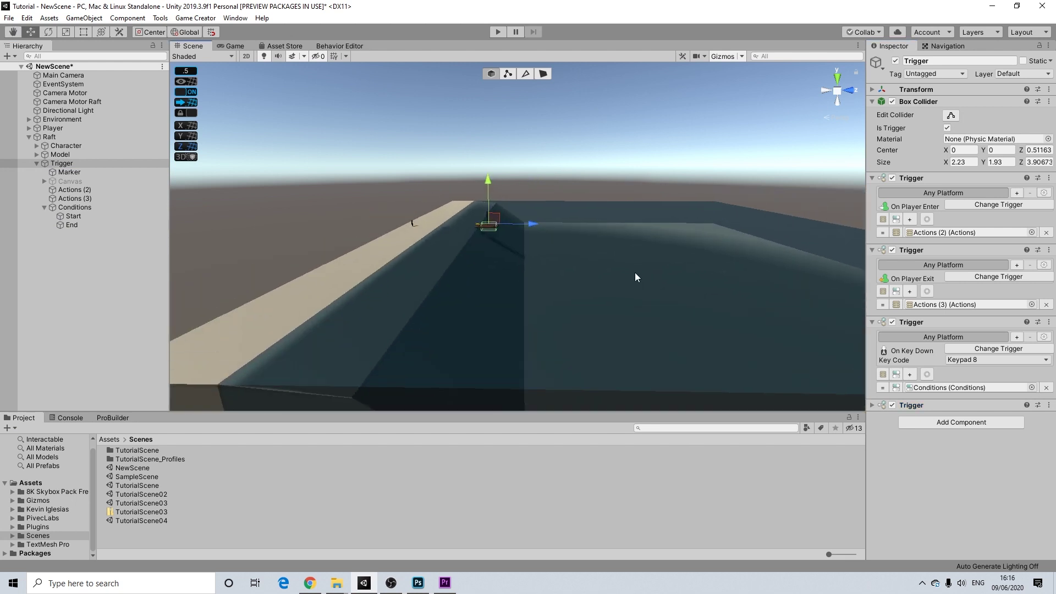
{"action": "left_click", "coordinate": [569, 236]}
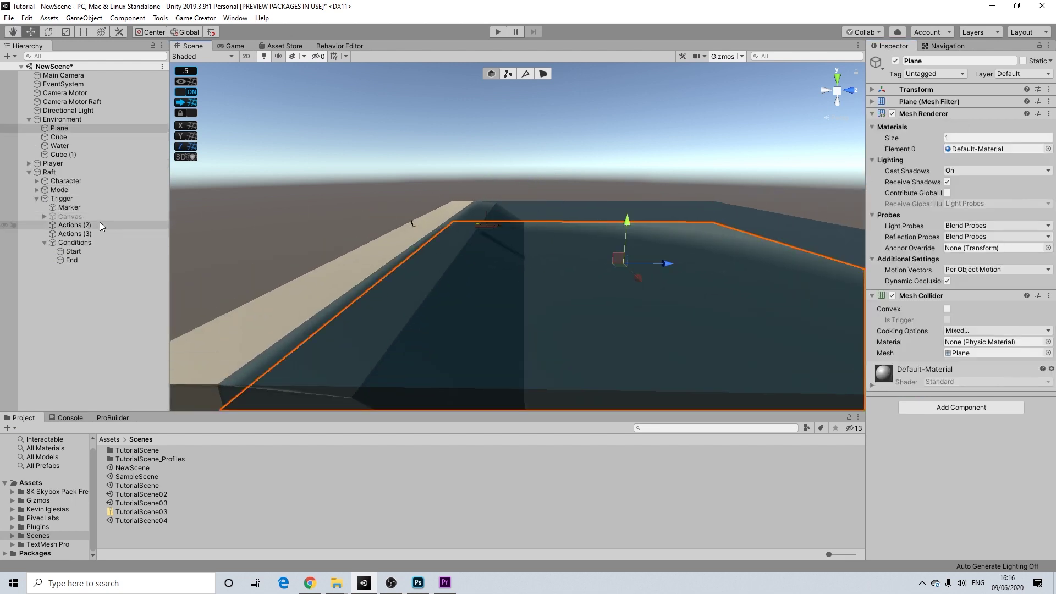
{"action": "left_click", "coordinate": [58, 146]}
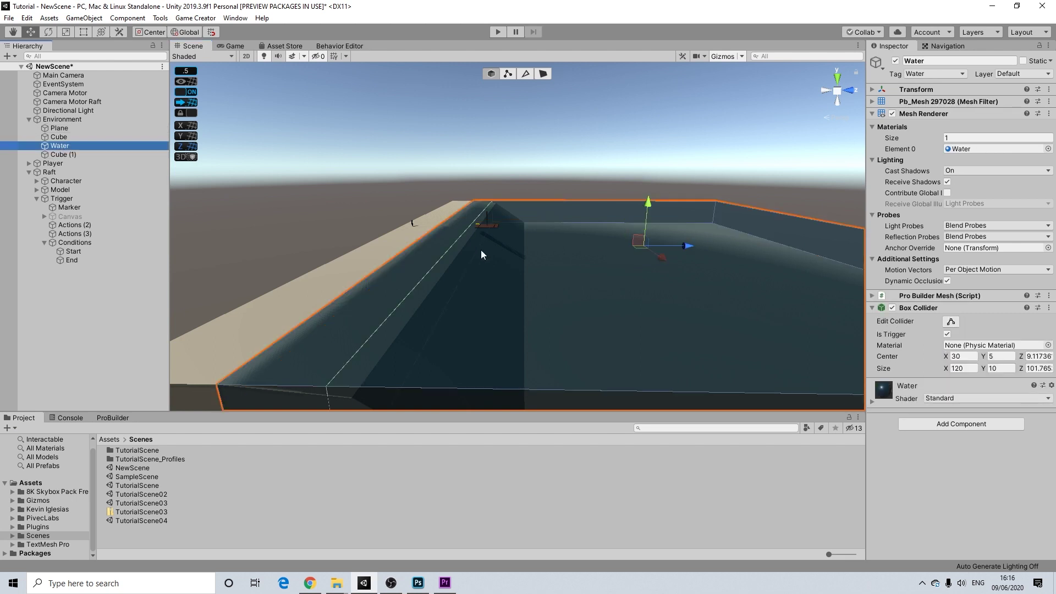
{"action": "mouse_move", "coordinate": [481, 250]}
{"action": "left_mouse_down", "text": "alt"}
{"action": "mouse_move", "coordinate": [508, 219]}
{"action": "mouse_move", "coordinate": [487, 263]}
{"action": "left_mouse_up", "text": "alt"}
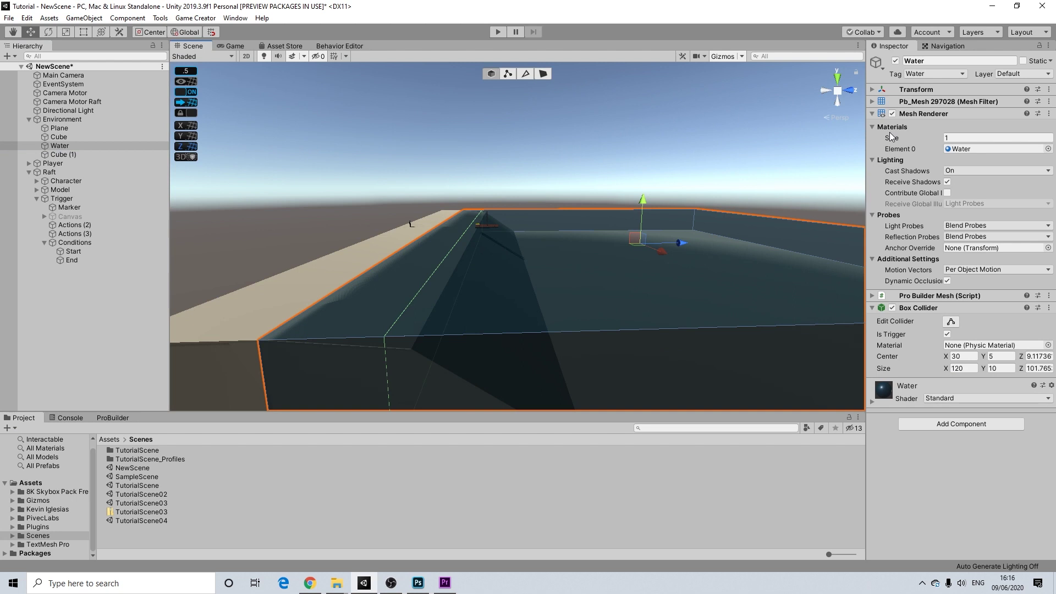
{"action": "left_click", "coordinate": [873, 89]}
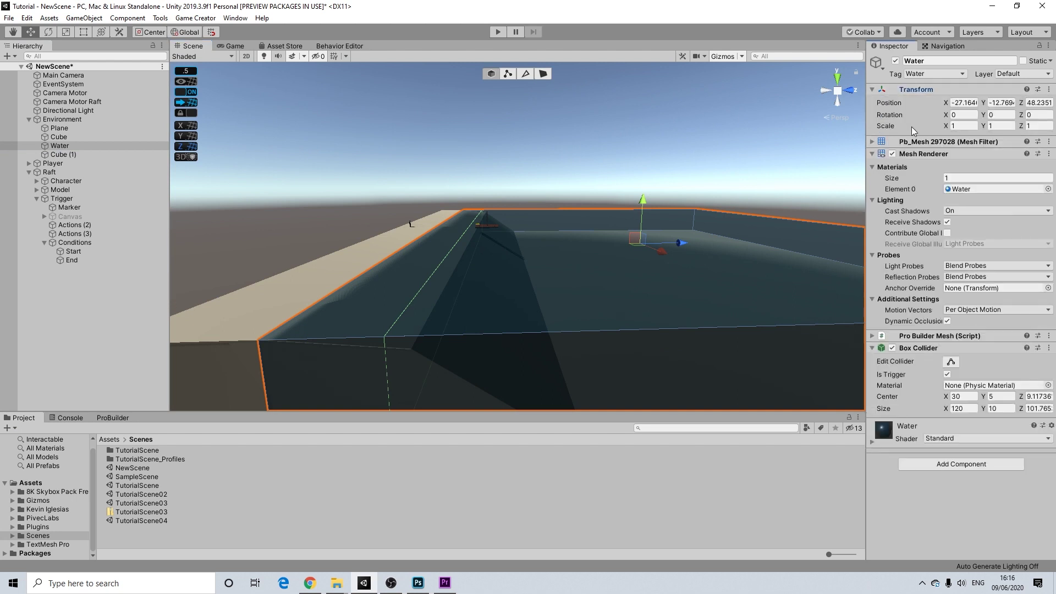
{"action": "left_click", "coordinate": [911, 142]}
{"action": "left_click", "coordinate": [918, 142]}
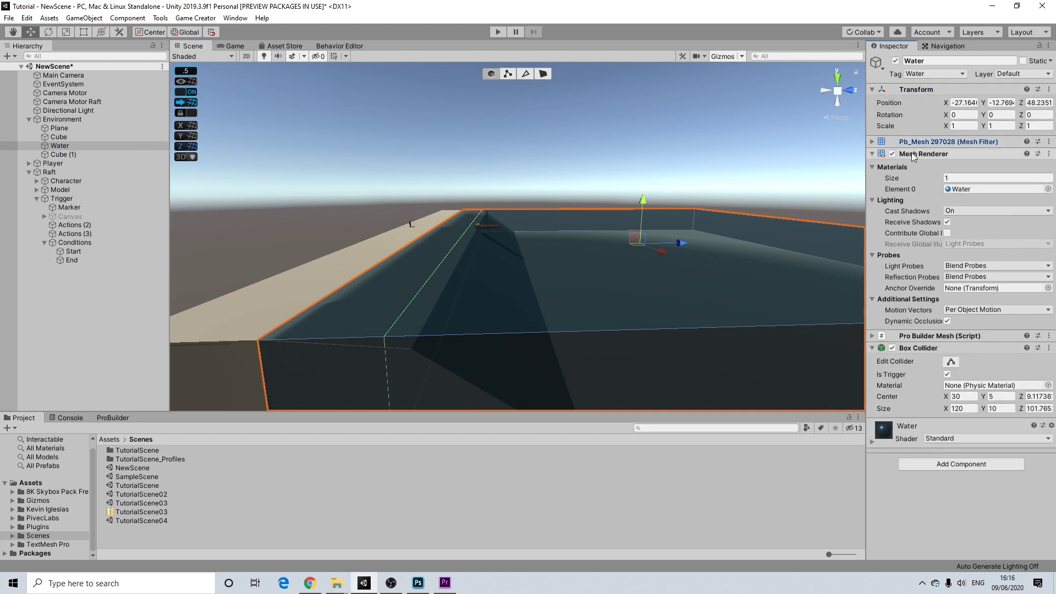
Pull the shore-side face of the Water object's Box Collider inward to a Z size of about 100.3
{"action": "left_click", "coordinate": [935, 155]}
{"action": "left_click", "coordinate": [950, 192]}
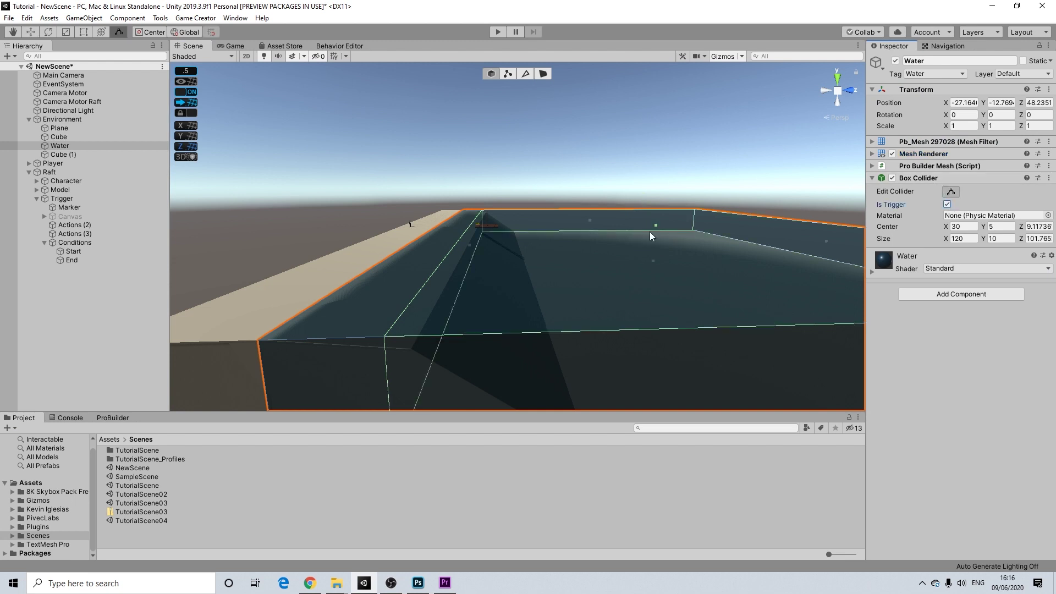
{"action": "left_click_drag", "start_coordinate": [470, 246], "coordinate": [510, 51]}
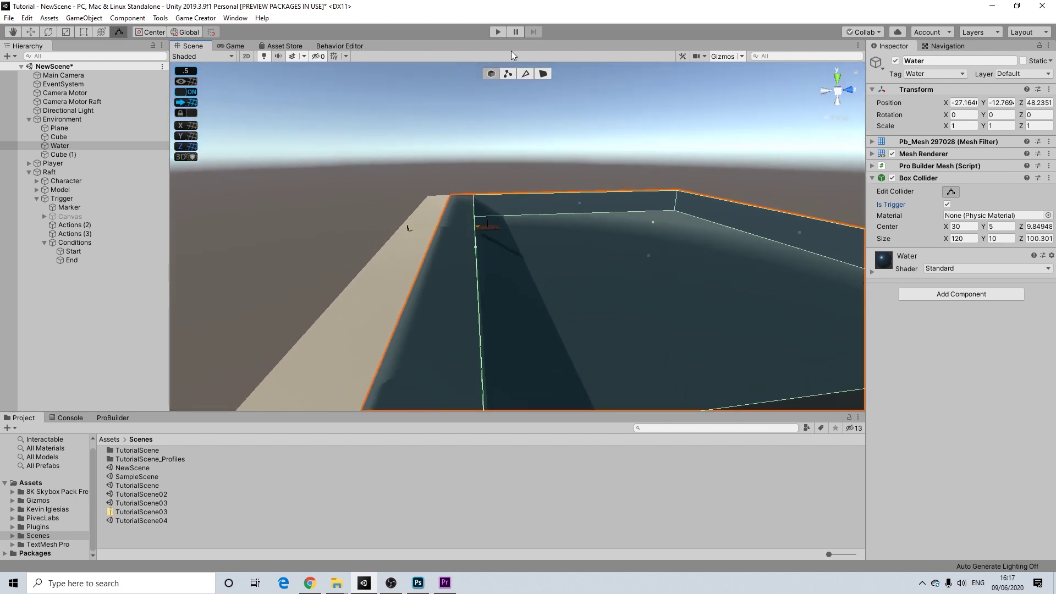
Play-test the scene by taking control of the raft, sailing it toward the shore, and moving the character off it
{"action": "left_click", "coordinate": [499, 32]}
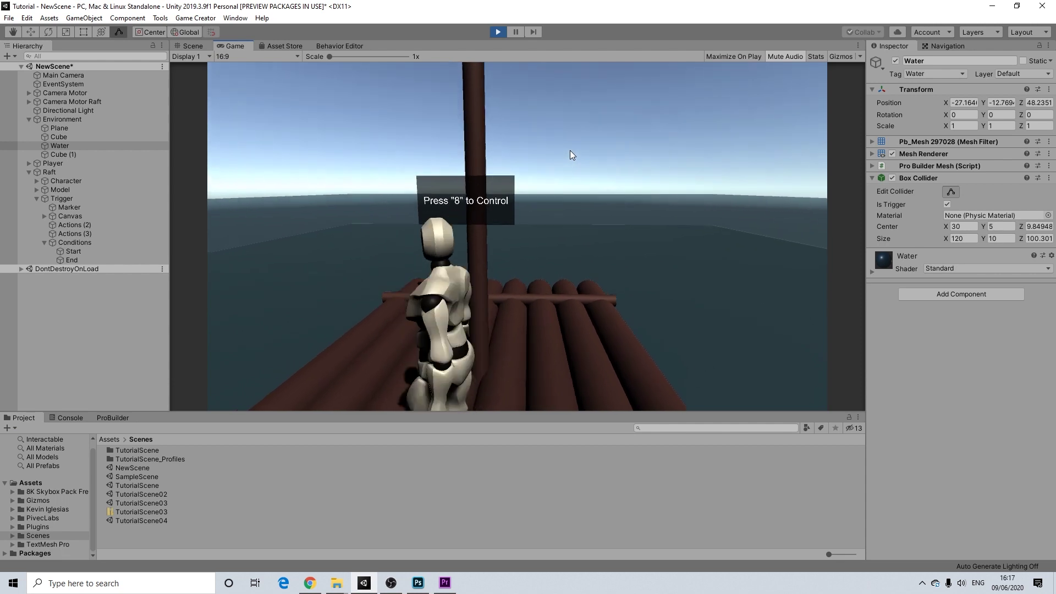
{"action": "key", "text": "8"}
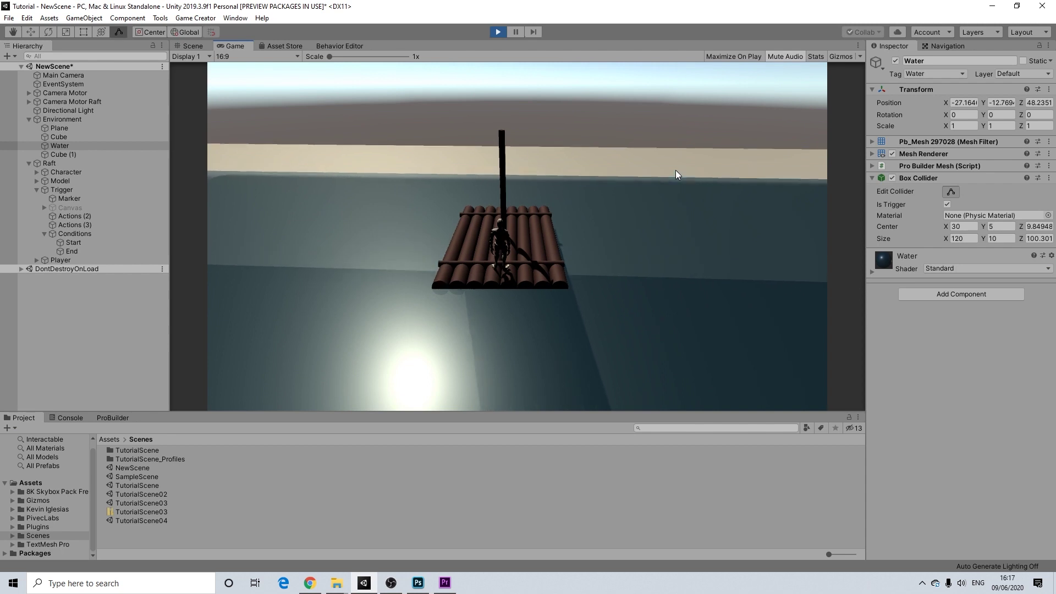
{"action": "key", "text": "w"}
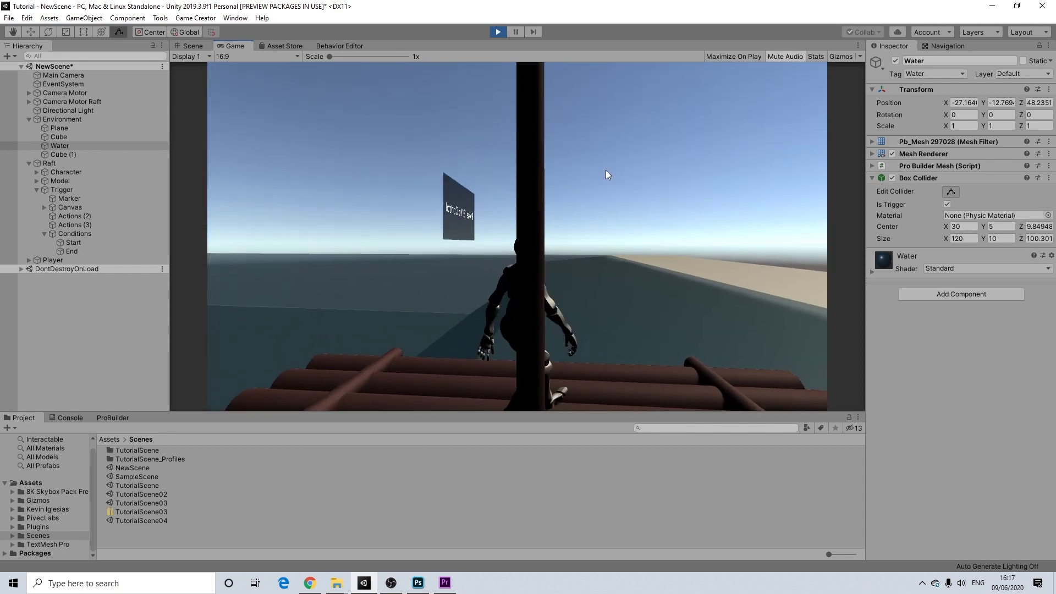
{"action": "key", "text": "space"}
{"action": "key", "text": "a"}
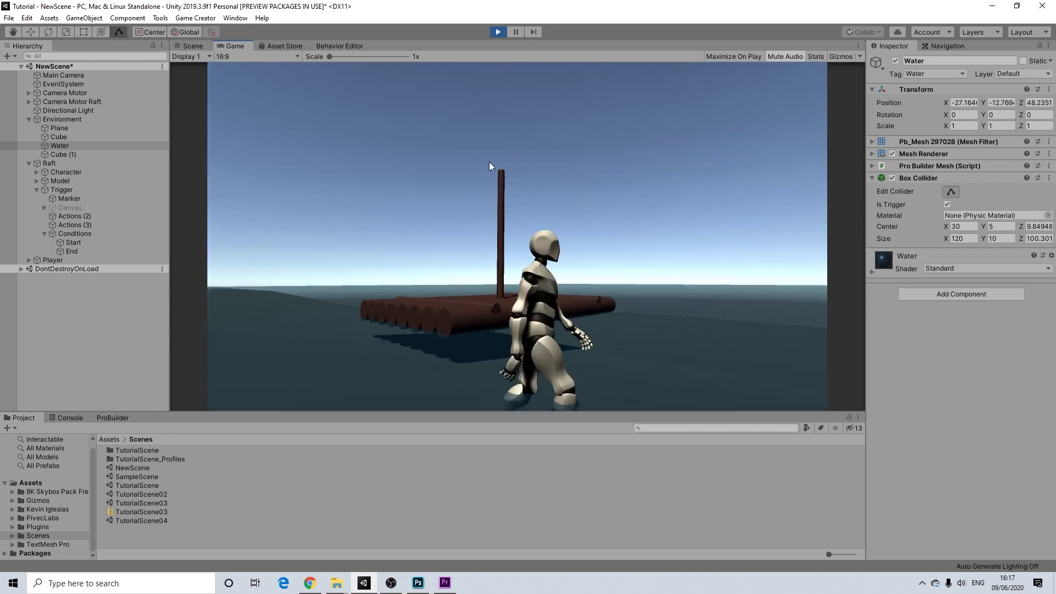
{"action": "key", "text": "w"}
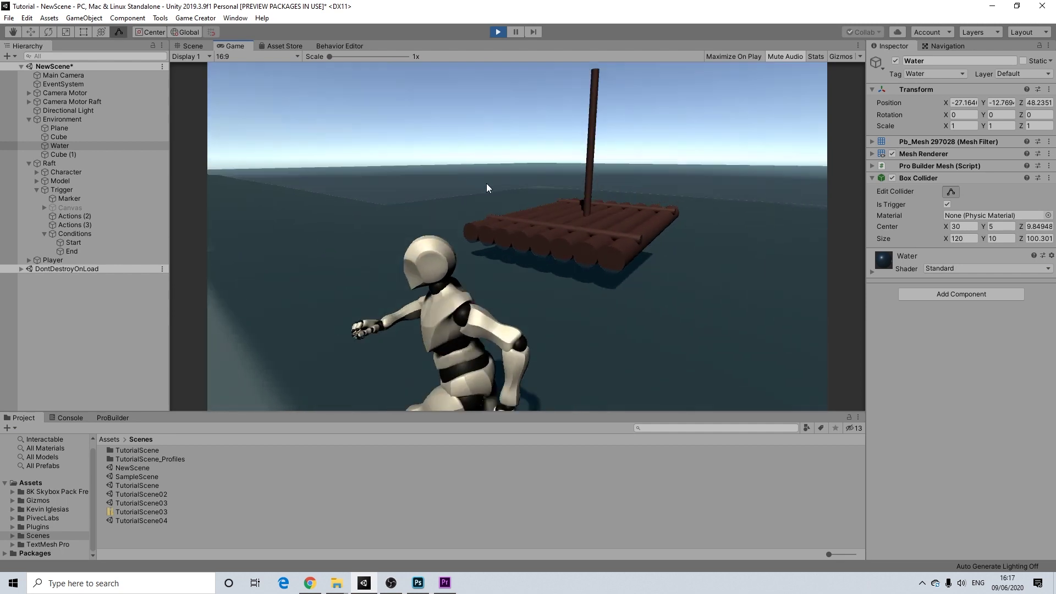
{"action": "key", "text": "w"}
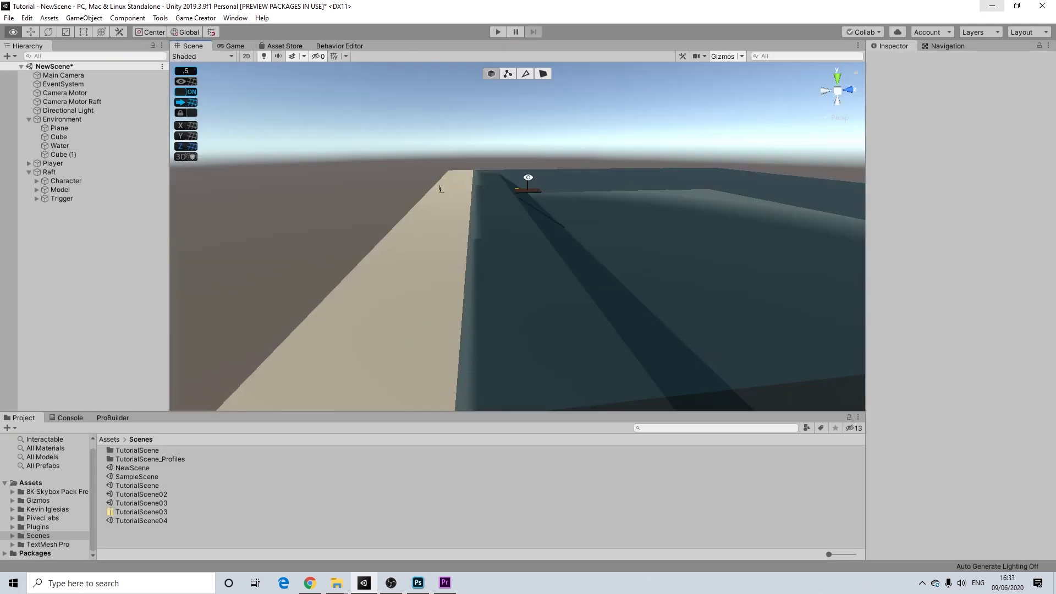
Examine the raft's position relative to the shore and the extent of the Water object and its collider
{"action": "left_click_drag", "start_coordinate": [595, 209], "coordinate": [618, 206], "text": "alt"}
{"action": "scroll", "coordinate": [572, 259], "scroll_direction": "up", "scroll_amount": 5}
{"action": "scroll", "coordinate": [474, 242], "scroll_direction": "up", "scroll_amount": 3}
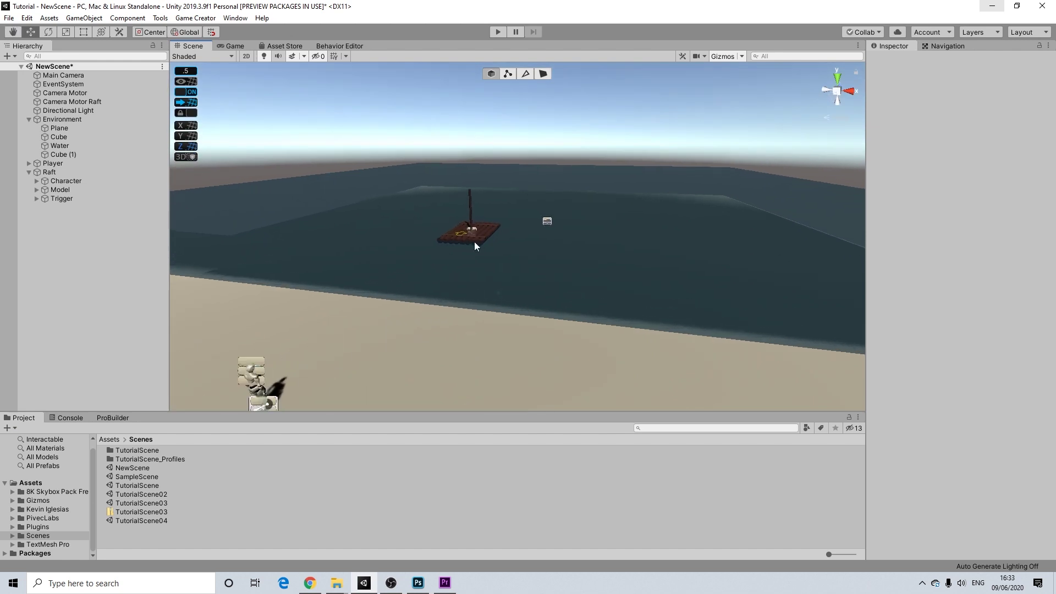
{"action": "middle_click_drag", "start_coordinate": [440, 264], "coordinate": [605, 225]}
{"action": "scroll", "coordinate": [515, 226], "scroll_direction": "down", "scroll_amount": 4}
{"action": "middle_click_drag", "start_coordinate": [515, 226], "coordinate": [631, 204]}
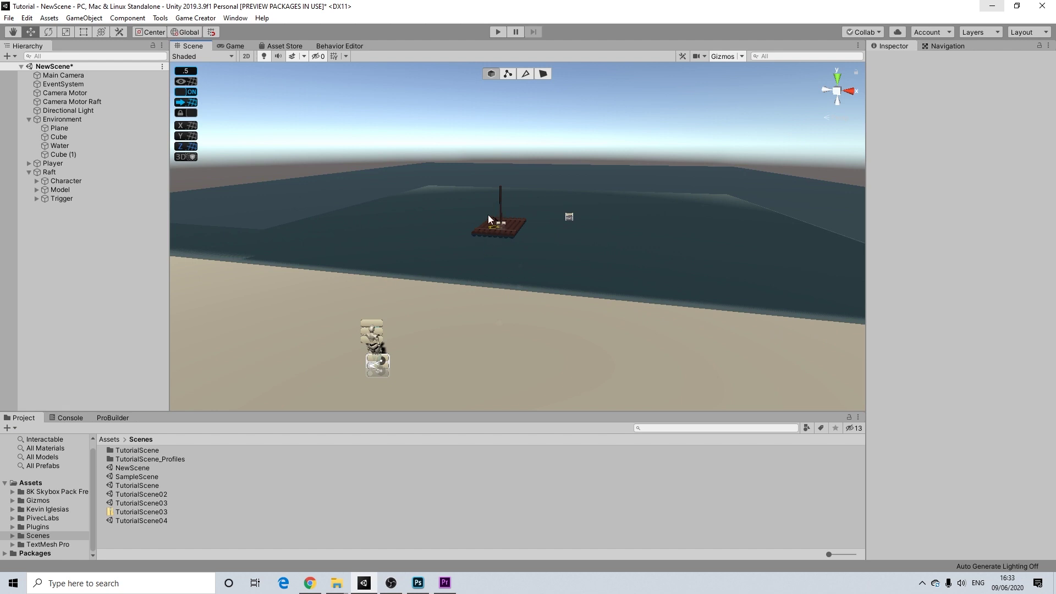
{"action": "scroll", "coordinate": [489, 230], "scroll_direction": "up", "scroll_amount": 3}
{"action": "mouse_move", "coordinate": [479, 252]}
{"action": "left_mouse_down", "text": "alt"}
{"action": "mouse_move", "coordinate": [495, 233]}
{"action": "mouse_move", "coordinate": [467, 243]}
{"action": "left_mouse_up", "text": "alt"}
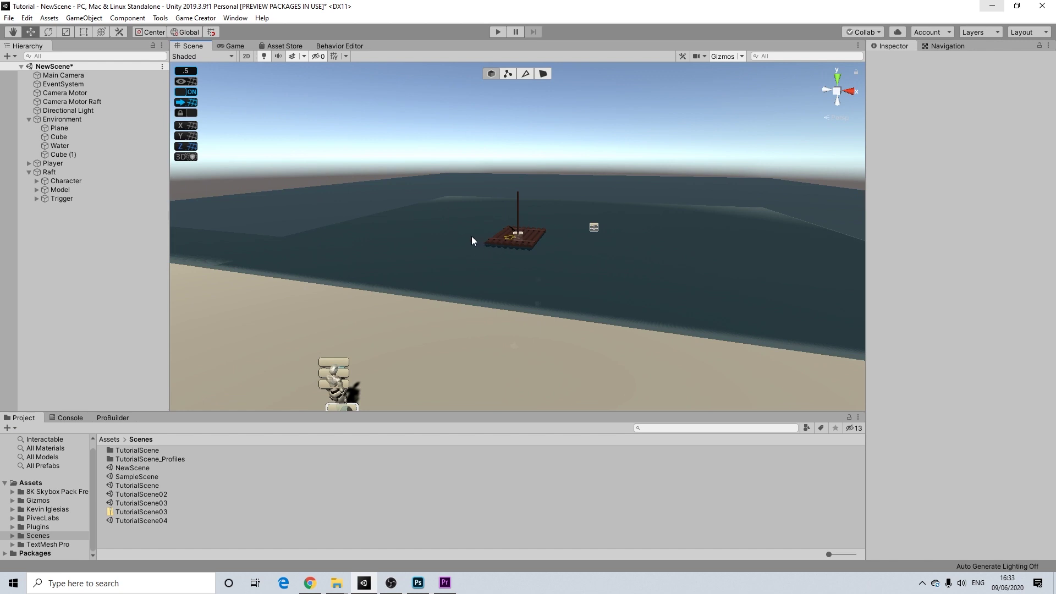
{"action": "left_click_drag", "start_coordinate": [484, 243], "coordinate": [475, 280], "text": "alt"}
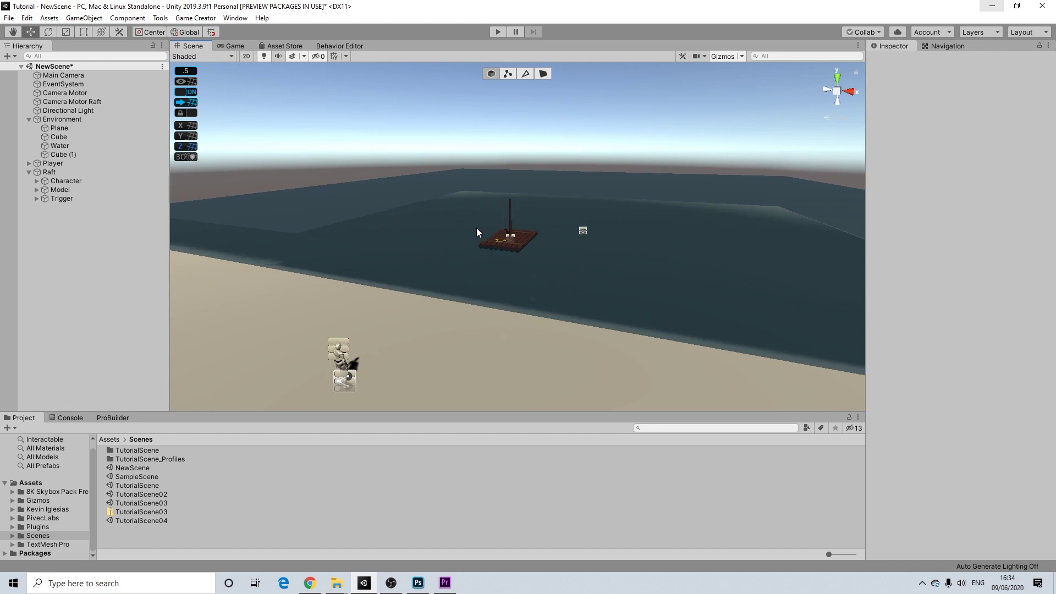
{"action": "left_click_drag", "start_coordinate": [462, 217], "coordinate": [490, 237], "text": "alt"}
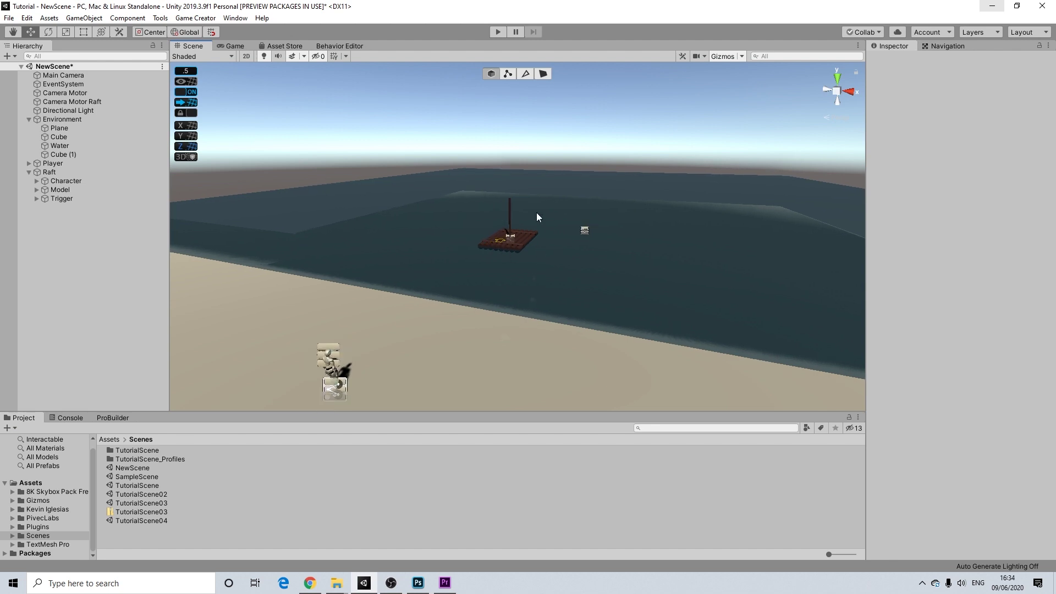
{"action": "left_click", "coordinate": [439, 188]}
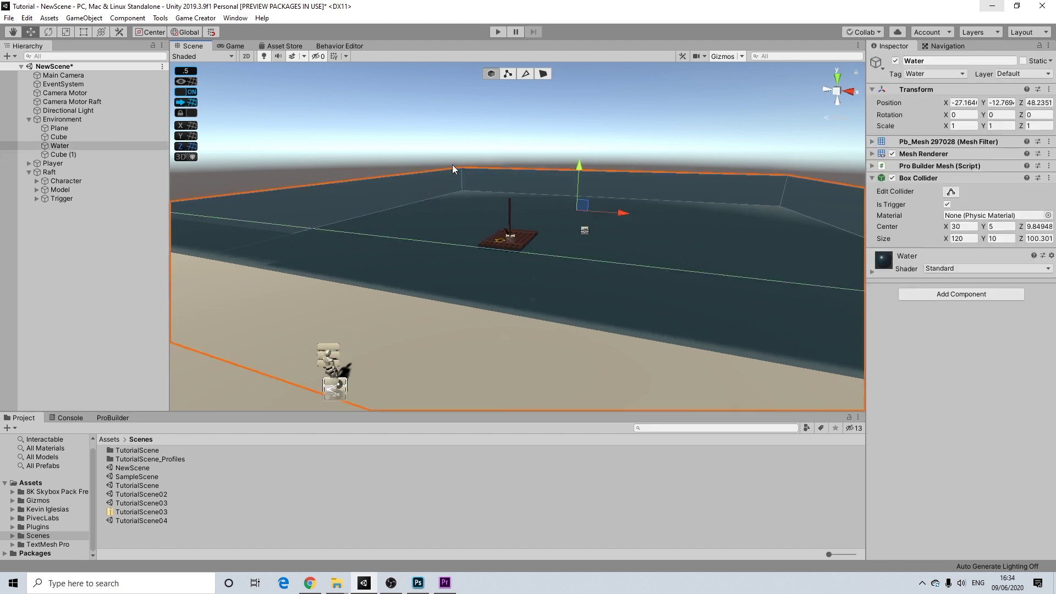
{"action": "left_click", "coordinate": [416, 160]}
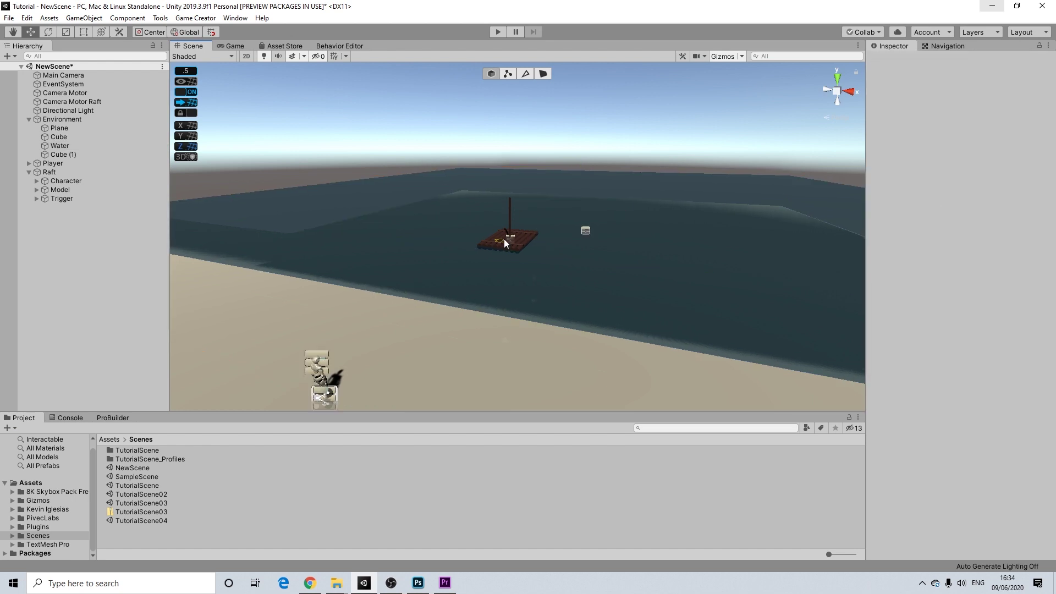
{"action": "left_click_drag", "start_coordinate": [497, 243], "coordinate": [533, 243], "text": "alt"}
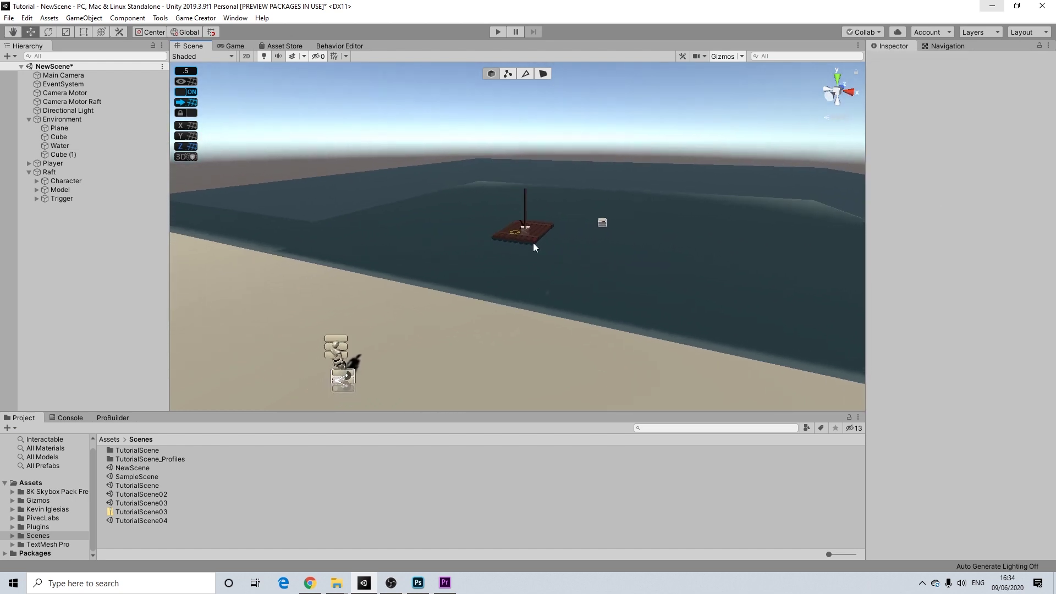